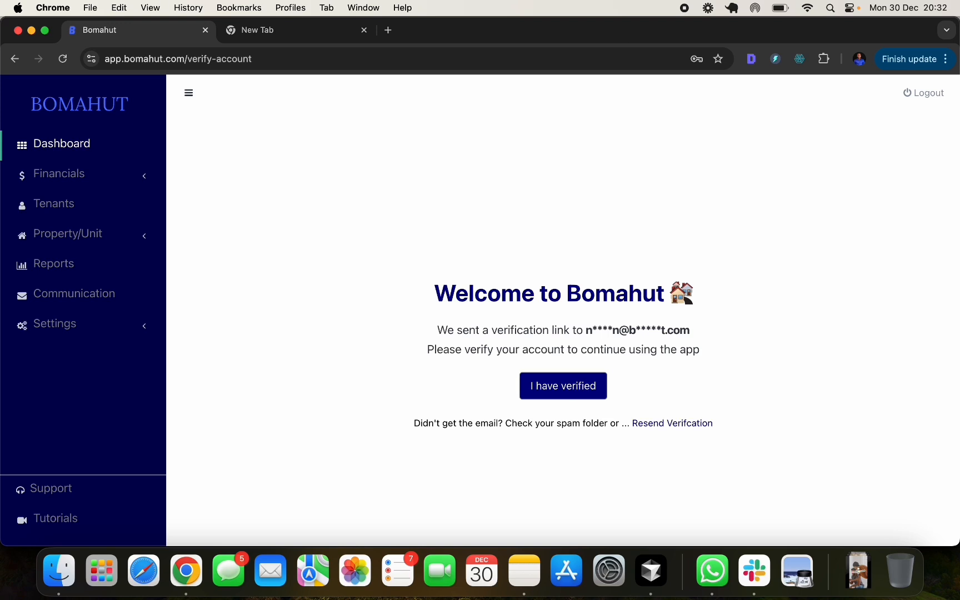
# - Answer the new-user survey with Google as the discovery source and Landlord as usage, then submit
pyautogui.click(720, 25)
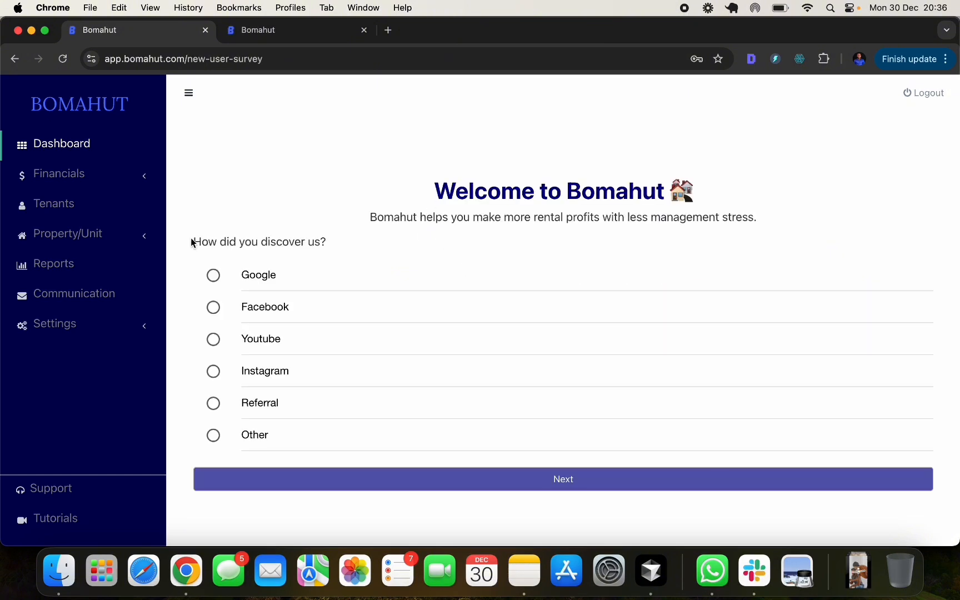
pyautogui.click(215, 278)
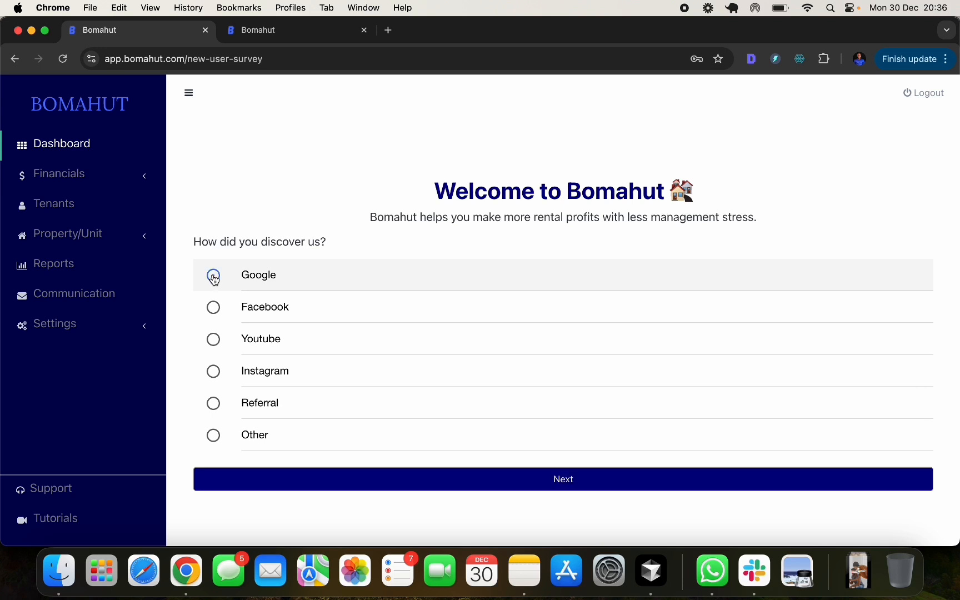
pyautogui.click(568, 485)
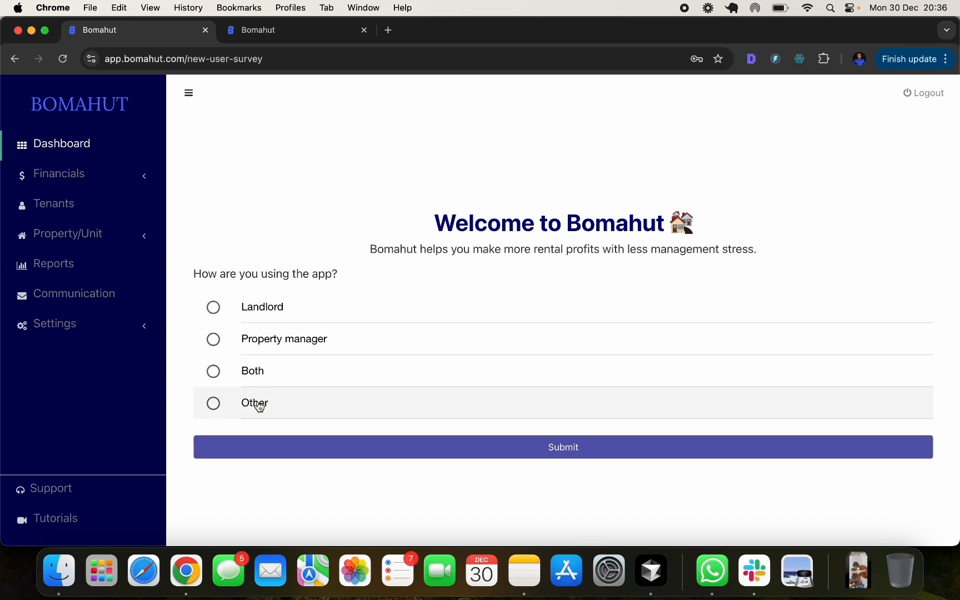
pyautogui.click(214, 308)
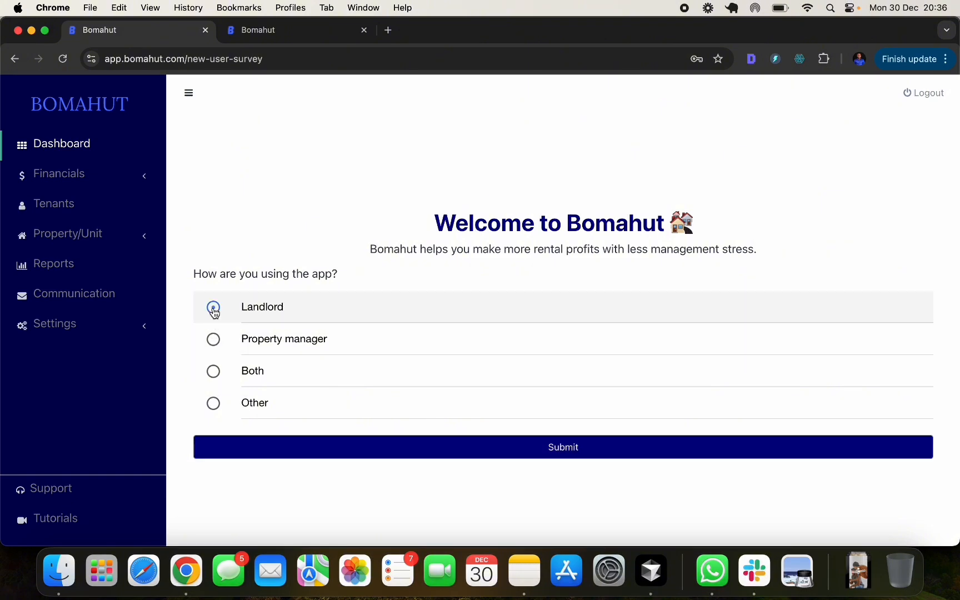
pyautogui.click(471, 455)
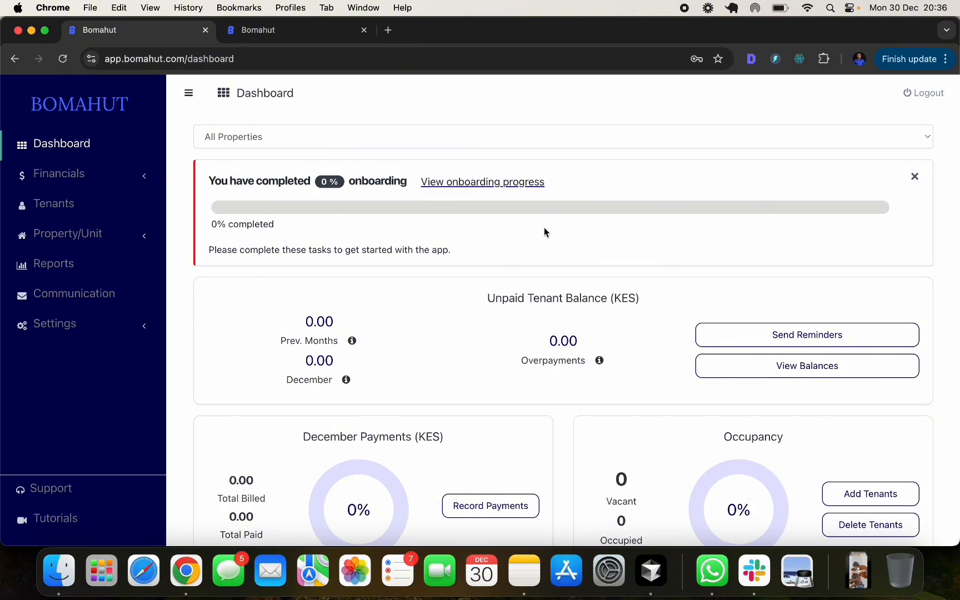
# - Open the onboarding progress checklist and continue the Add Property step to reach the Property Form
pyautogui.scroll(-6, 545, 283)
pyautogui.scroll(6, 544, 283)
pyautogui.click(443, 187)
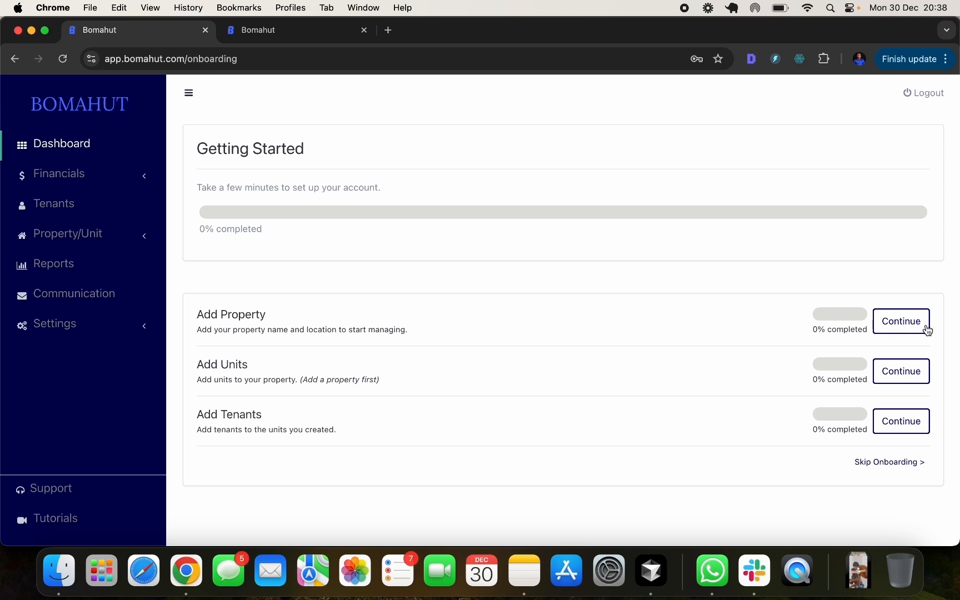
pyautogui.click(893, 325)
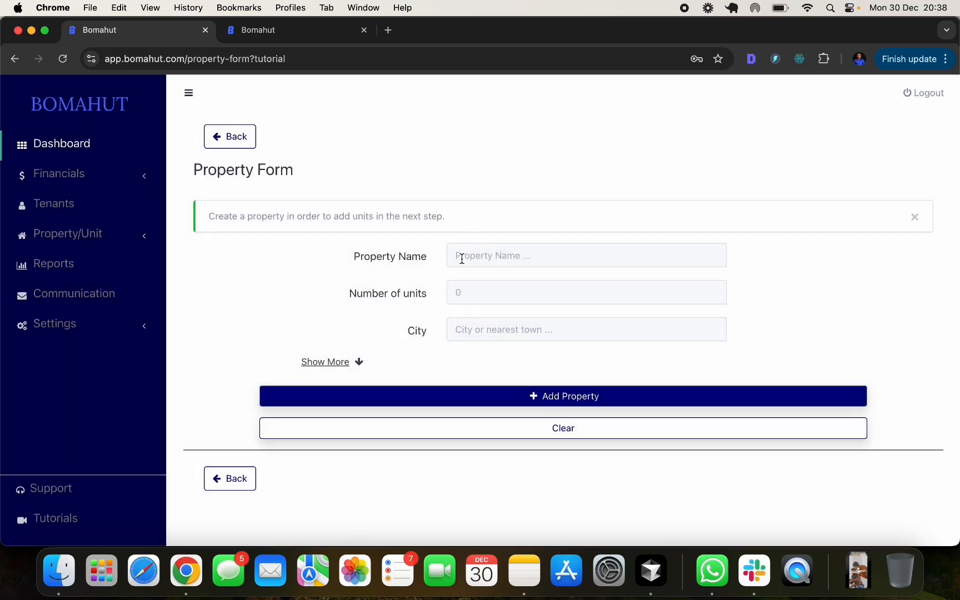
# - Enter 'Hibiscus Plaza' as the property name, 25 units, and Nairobi as the city
pyautogui.click(462, 259)
pyautogui.click(695, 284)
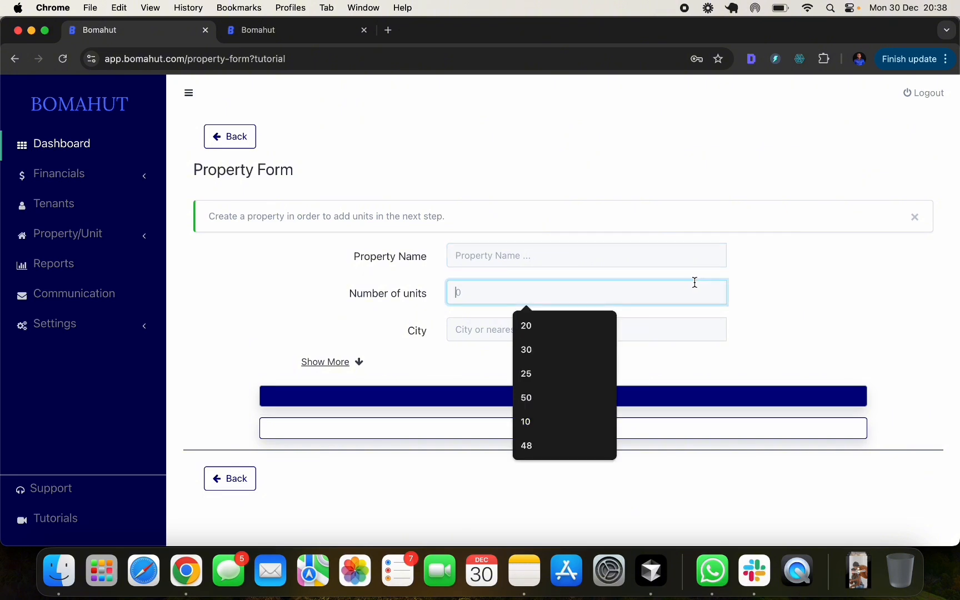
pyautogui.click(651, 261)
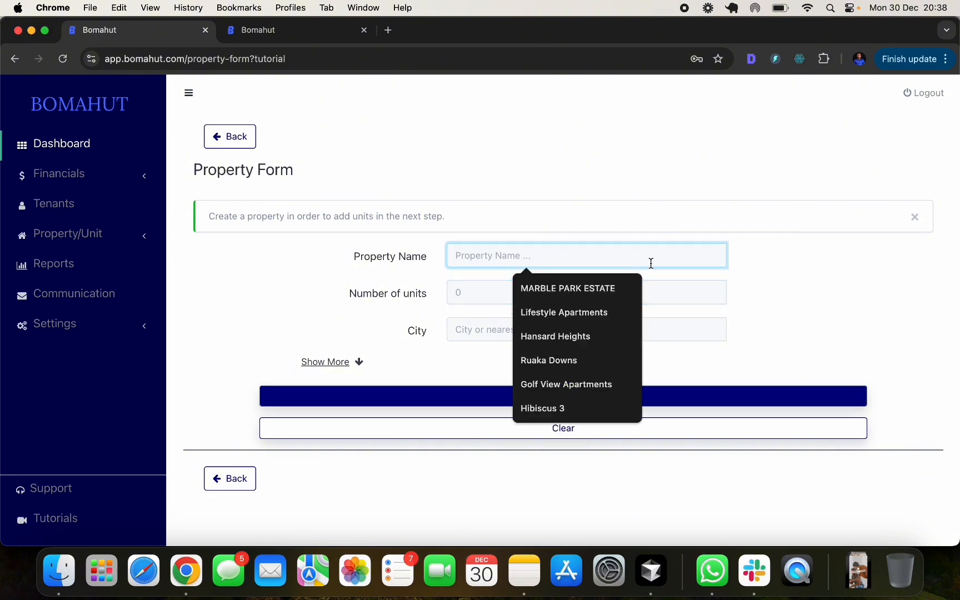
pyautogui.write('H')
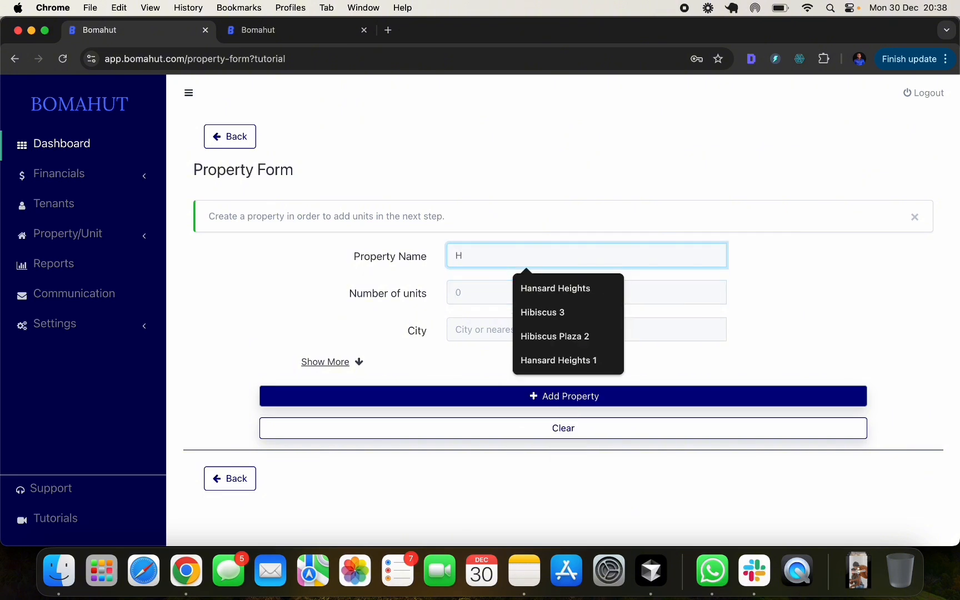
pyautogui.write('i')
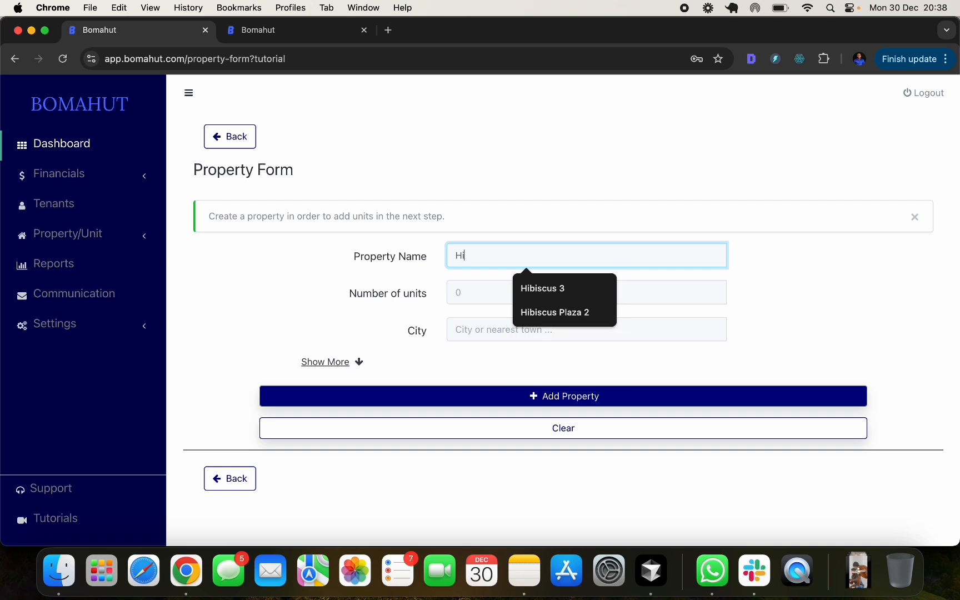
pyautogui.write('biscus Plaza')
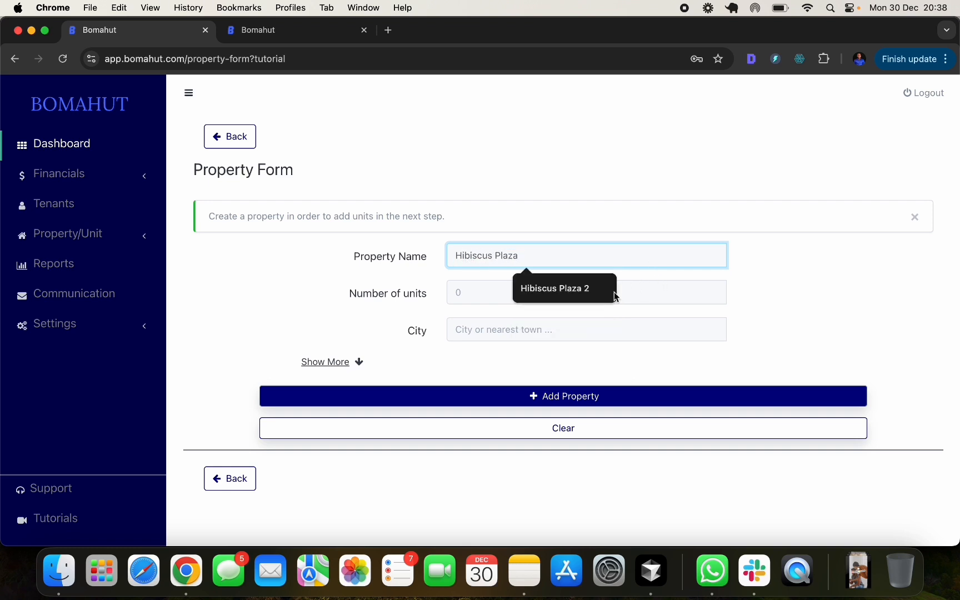
pyautogui.click(476, 292)
pyautogui.write('25')
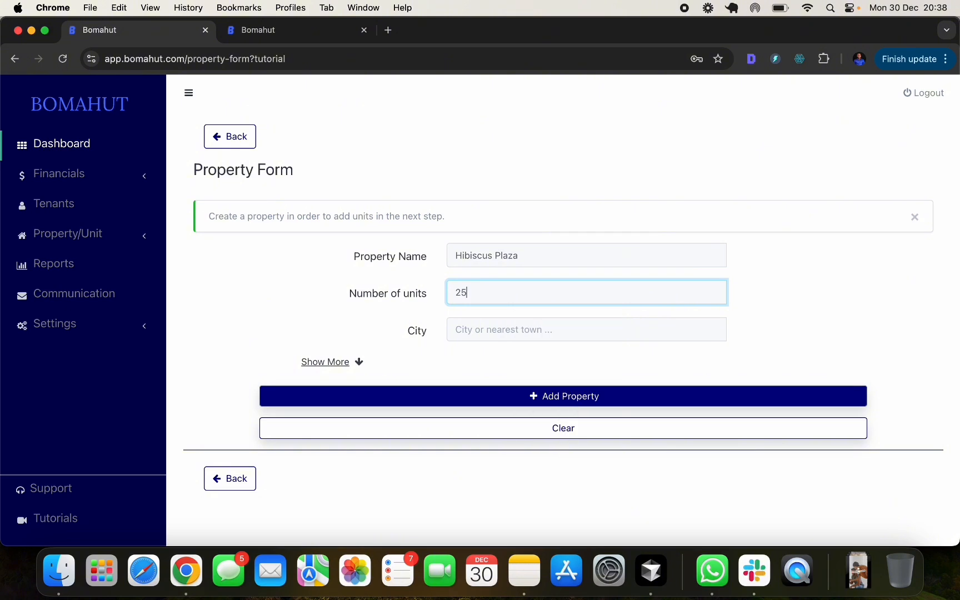
pyautogui.click(472, 329)
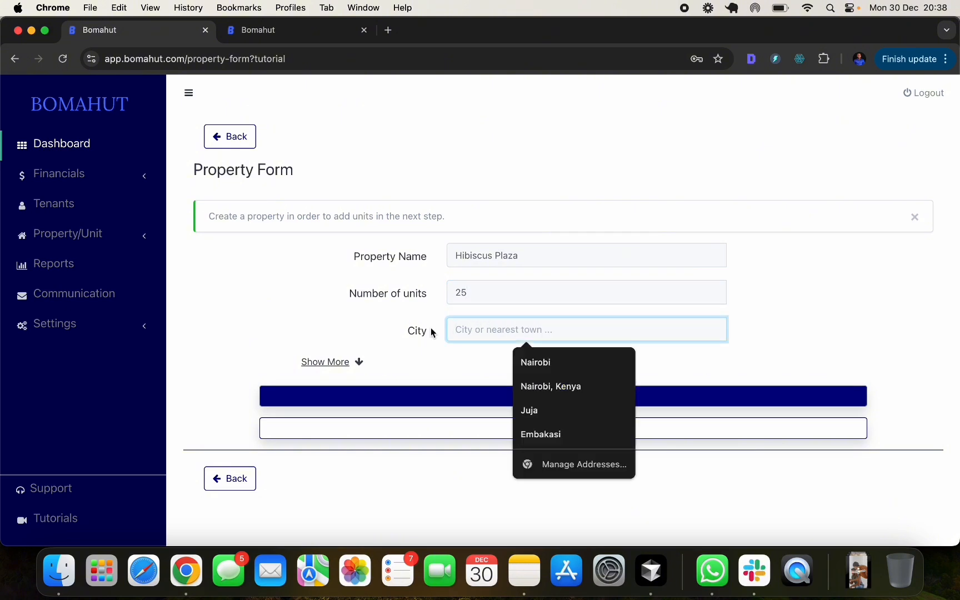
pyautogui.write('Nai')
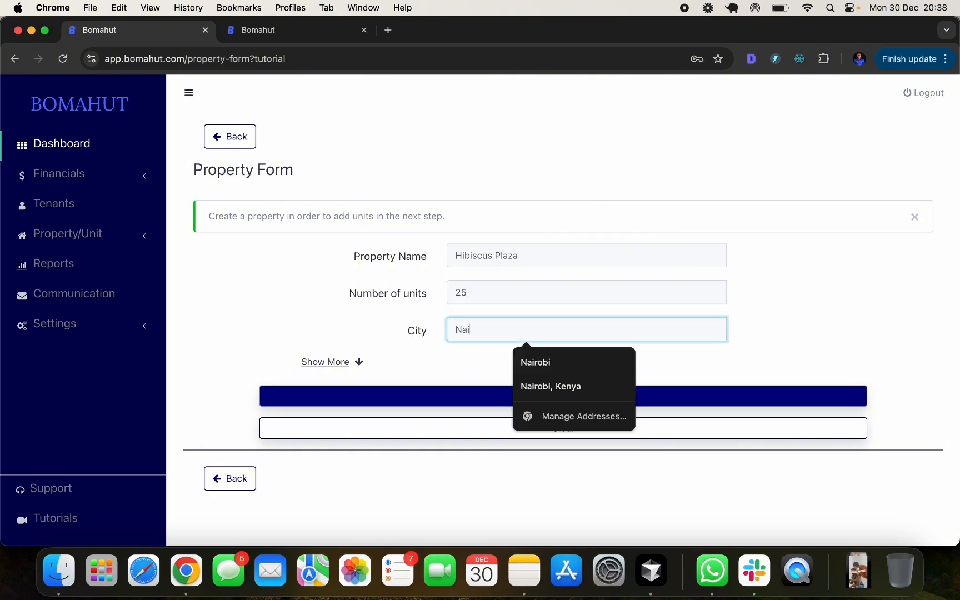
pyautogui.click(535, 362)
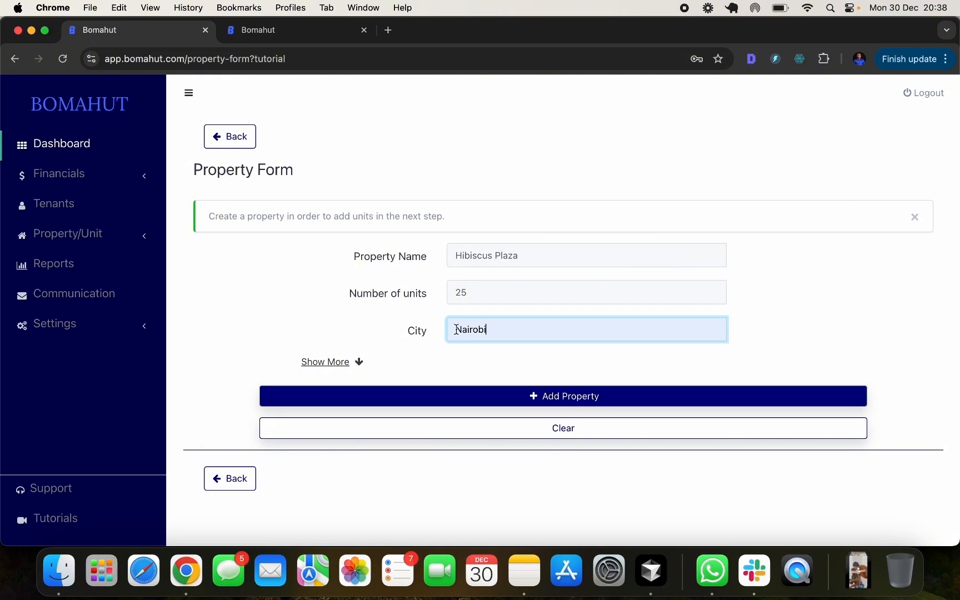
# - Reveal the optional property settings and set the water rate to 150
pyautogui.click(324, 362)
pyautogui.scroll(-3, 515, 353)
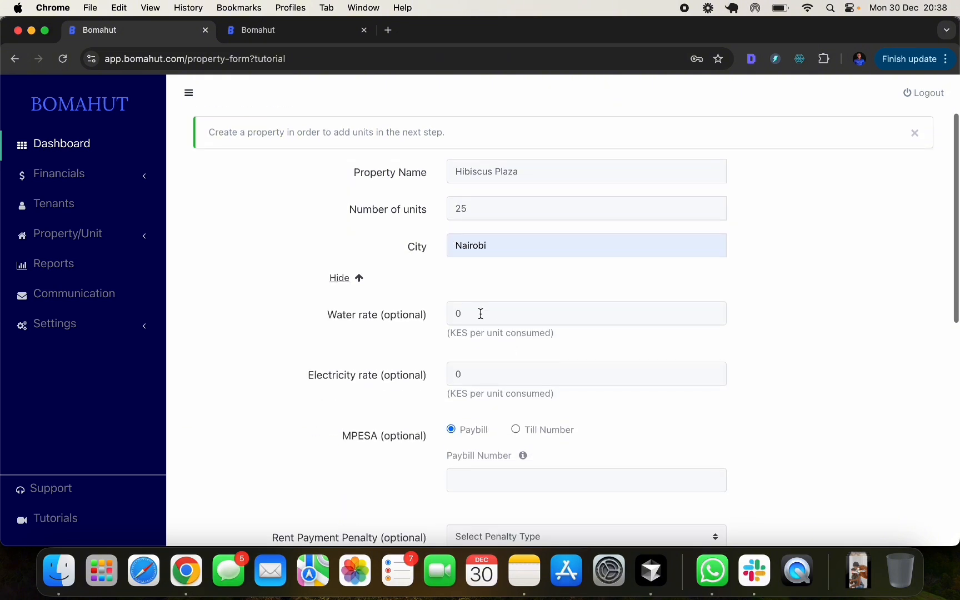
pyautogui.click(481, 314)
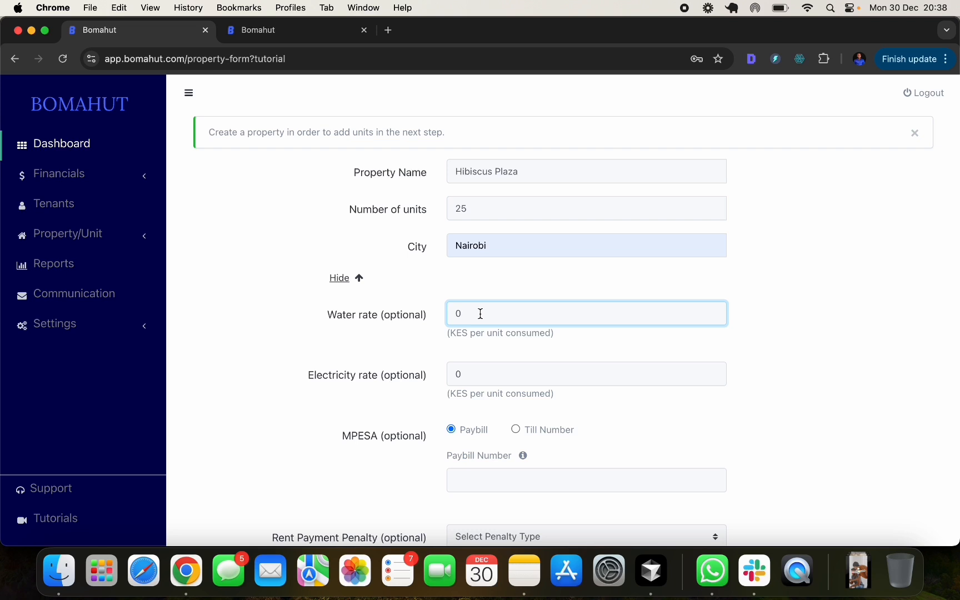
pyautogui.press('BackSpace')
pyautogui.write('150')
pyautogui.click(753, 297)
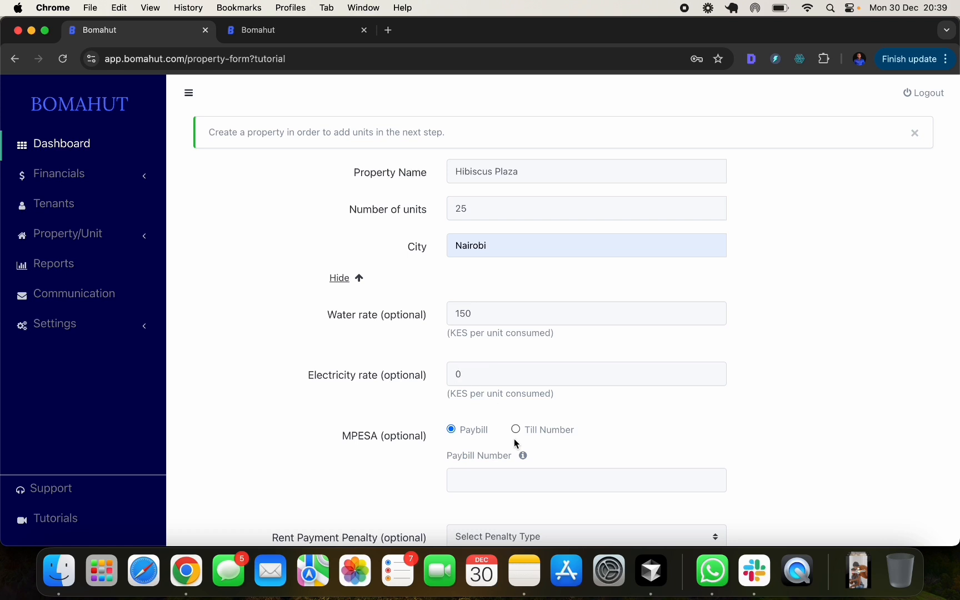
# - Try the MPESA till option, then switch back to paybill, leaving the till fields empty
pyautogui.scroll(-2, 515, 439)
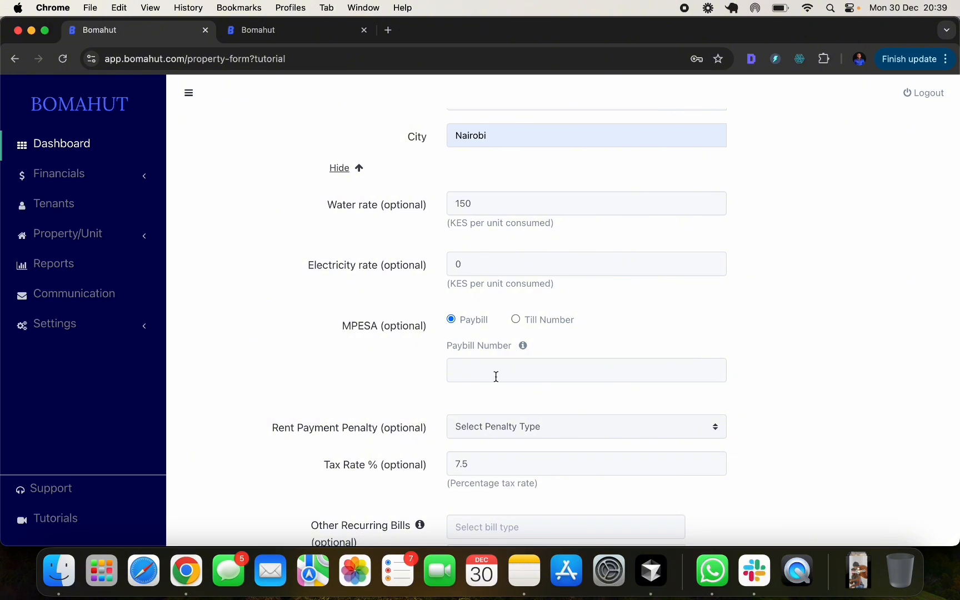
pyautogui.click(515, 319)
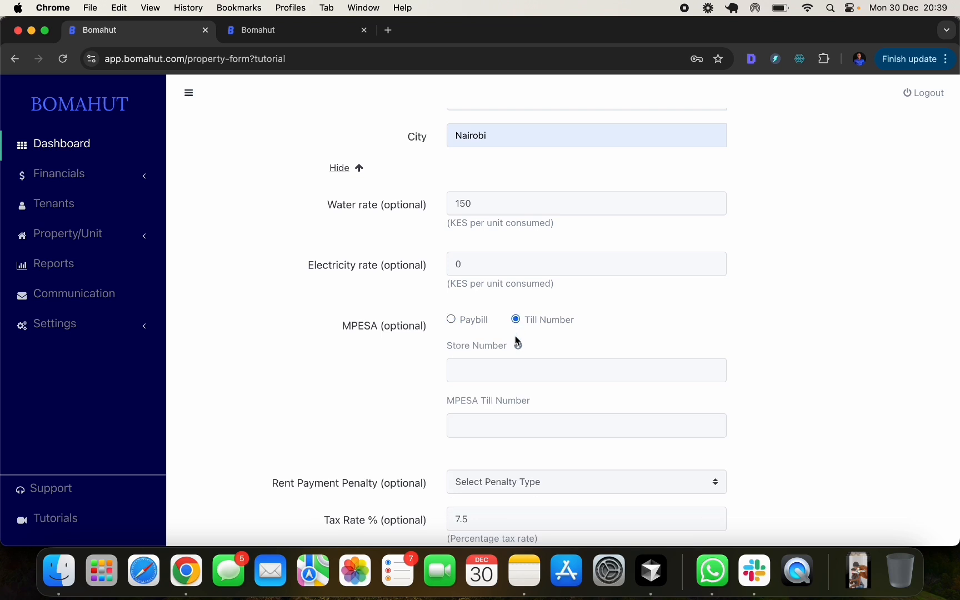
pyautogui.click(494, 364)
pyautogui.click(472, 425)
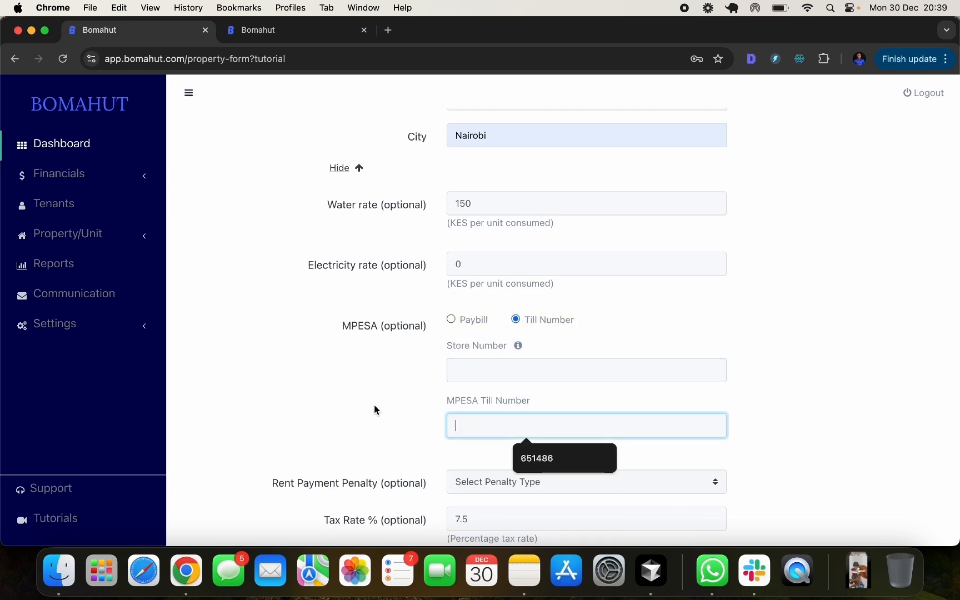
pyautogui.click(374, 405)
pyautogui.click(451, 320)
# - Leave the rent penalty type unchosen and keep the tax rate at 7.5
pyautogui.scroll(-3, 461, 321)
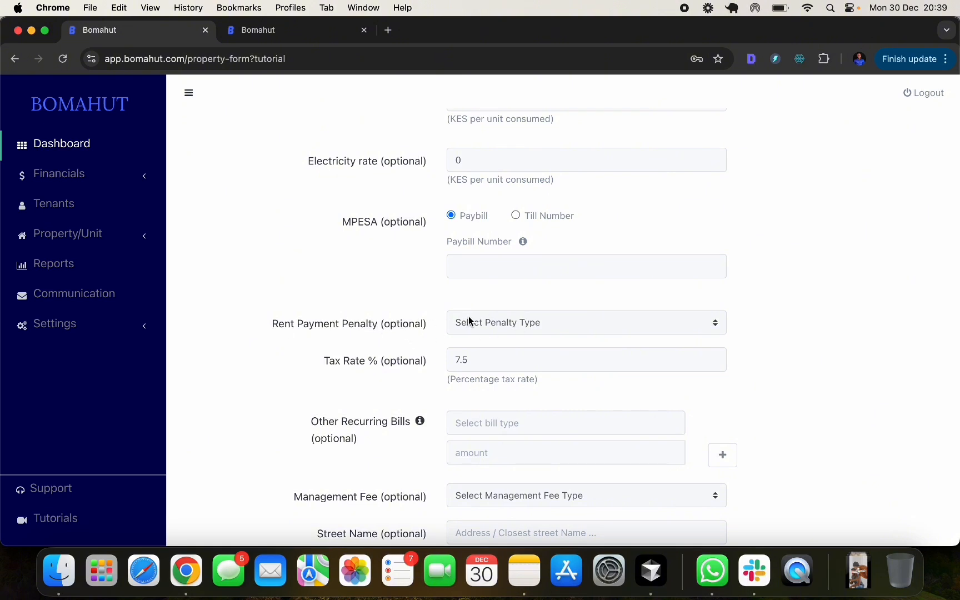
pyautogui.click(533, 321)
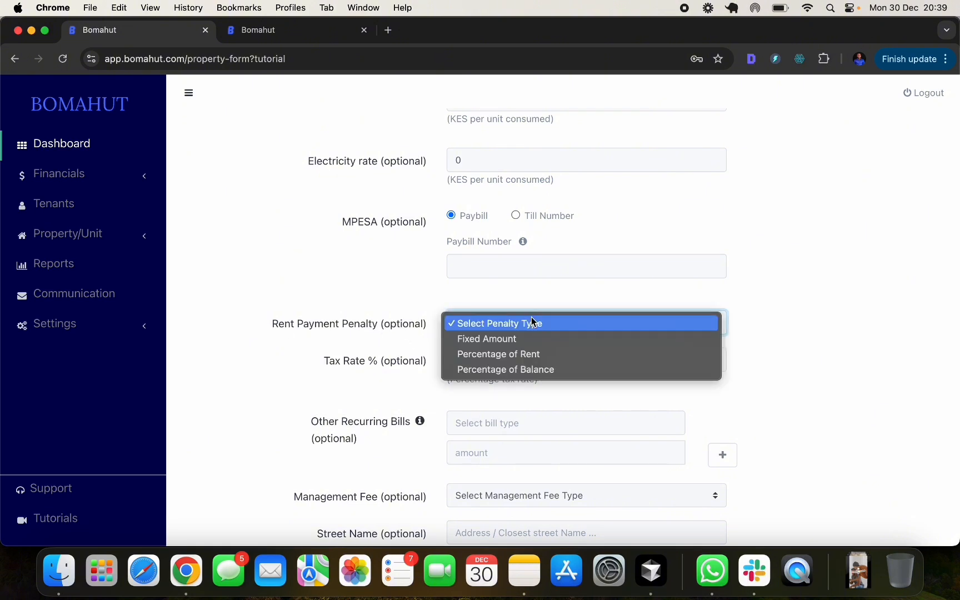
pyautogui.click(610, 322)
pyautogui.click(544, 328)
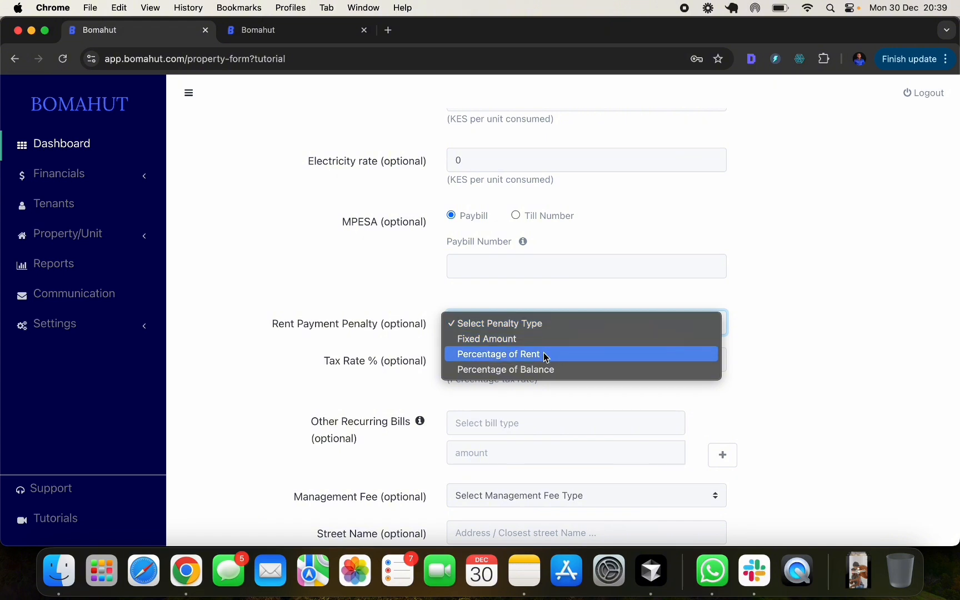
pyautogui.click(761, 295)
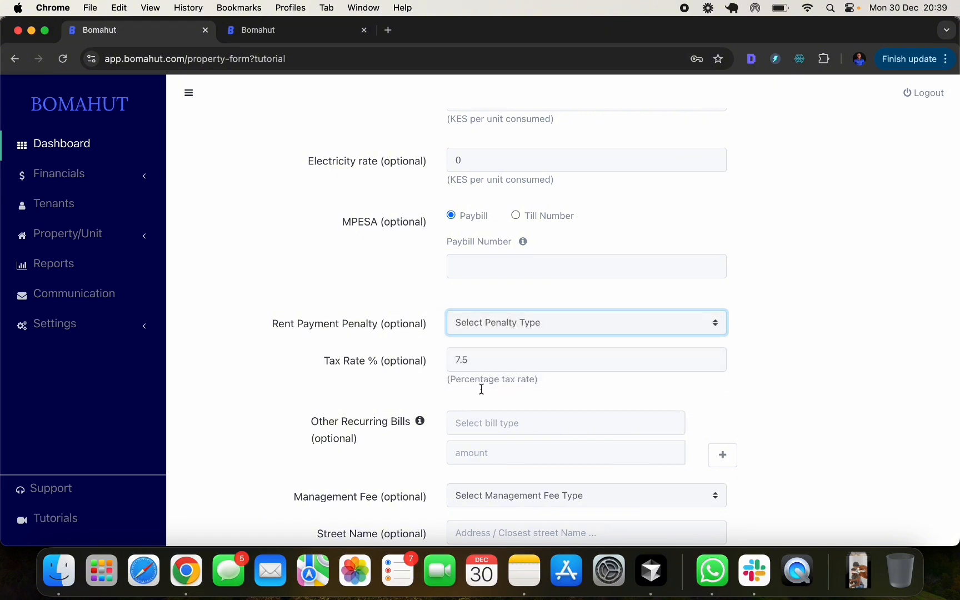
pyautogui.click(501, 353)
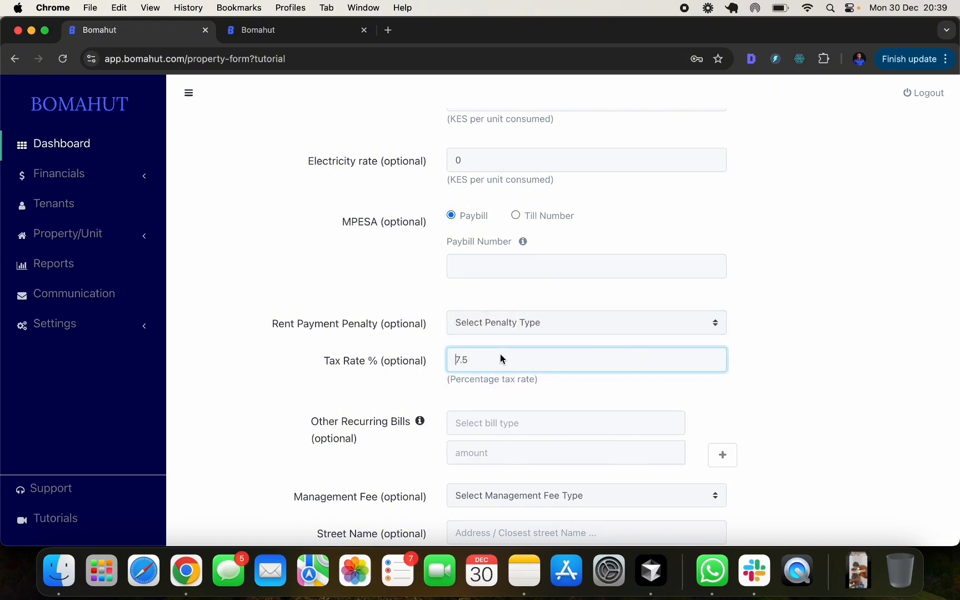
pyautogui.click(822, 359)
pyautogui.scroll(-5, 823, 359)
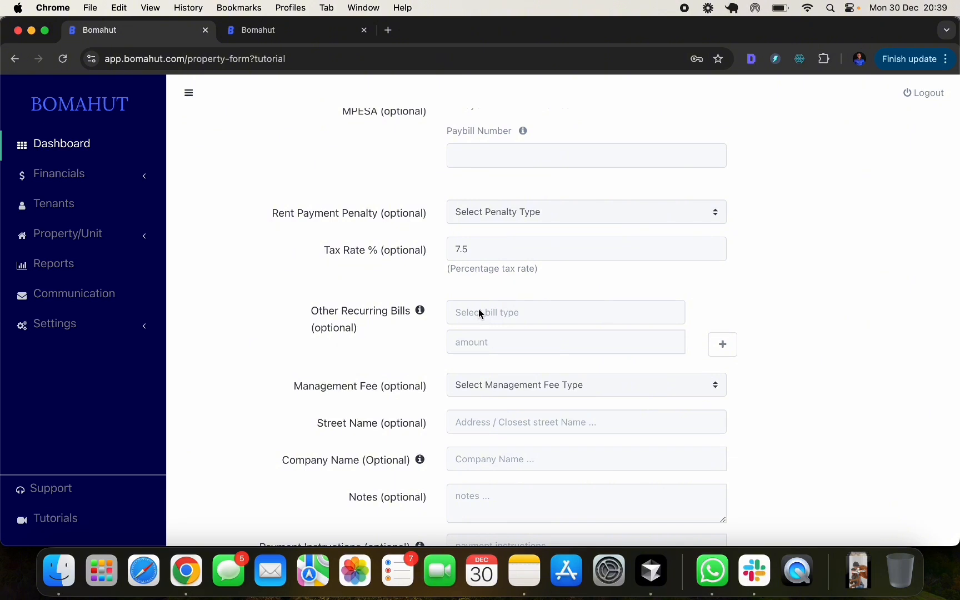
# - Add garbage as a recurring bill with an amount of 300
pyautogui.click(479, 312)
pyautogui.write('gar')
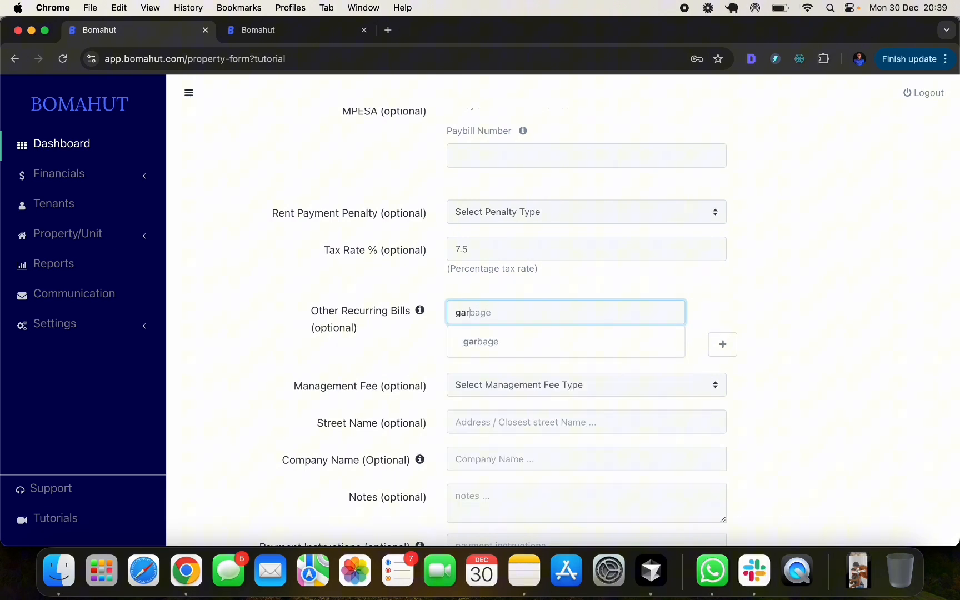
pyautogui.click(500, 349)
pyautogui.click(501, 344)
pyautogui.write('3000')
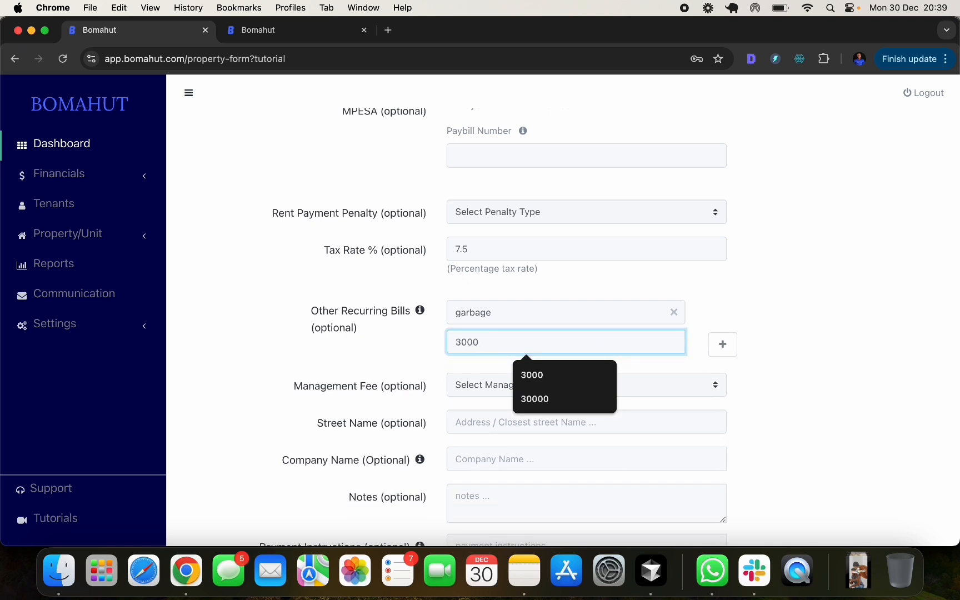
pyautogui.press('BackSpace')
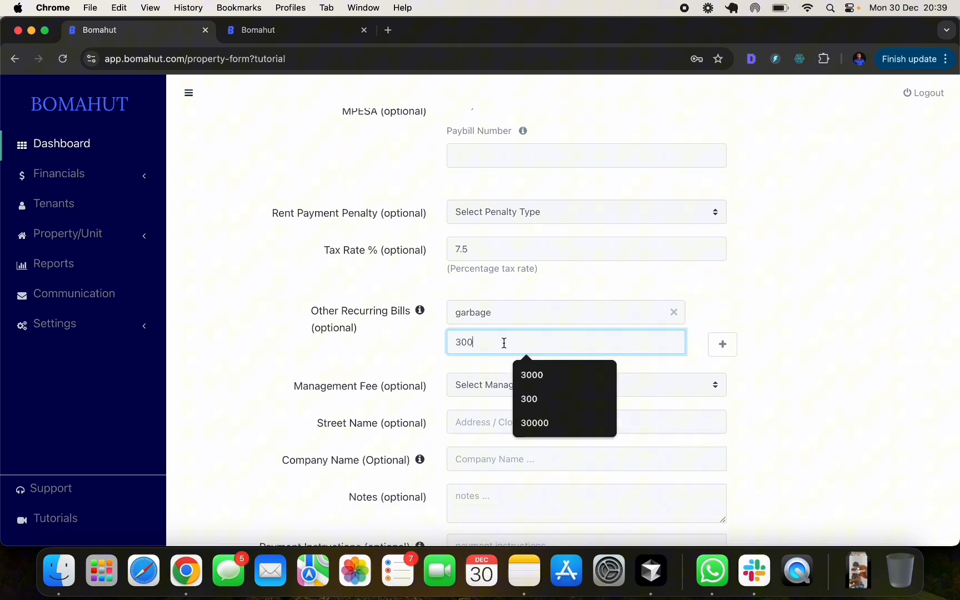
pyautogui.click(793, 303)
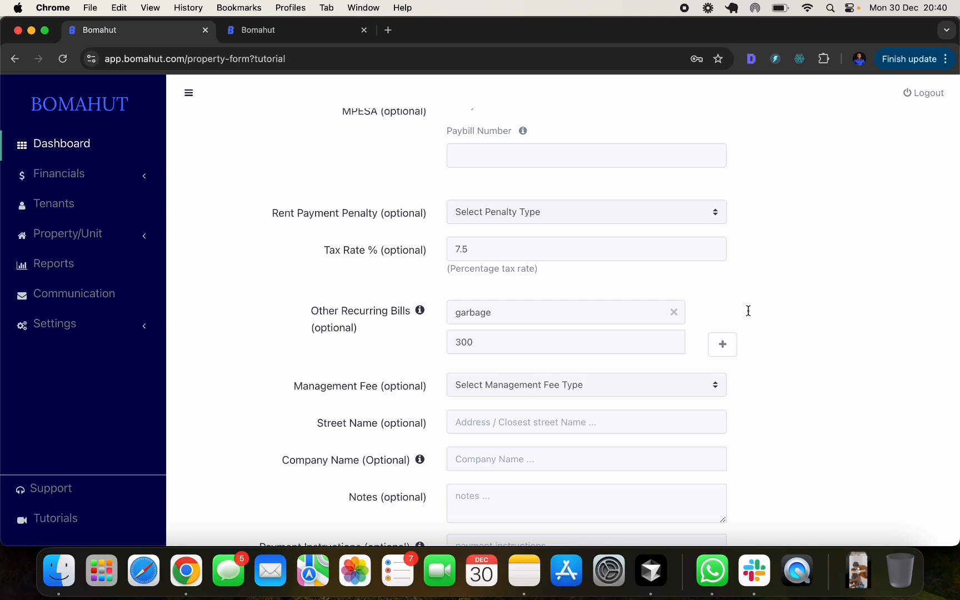
pyautogui.scroll(-3, 748, 310)
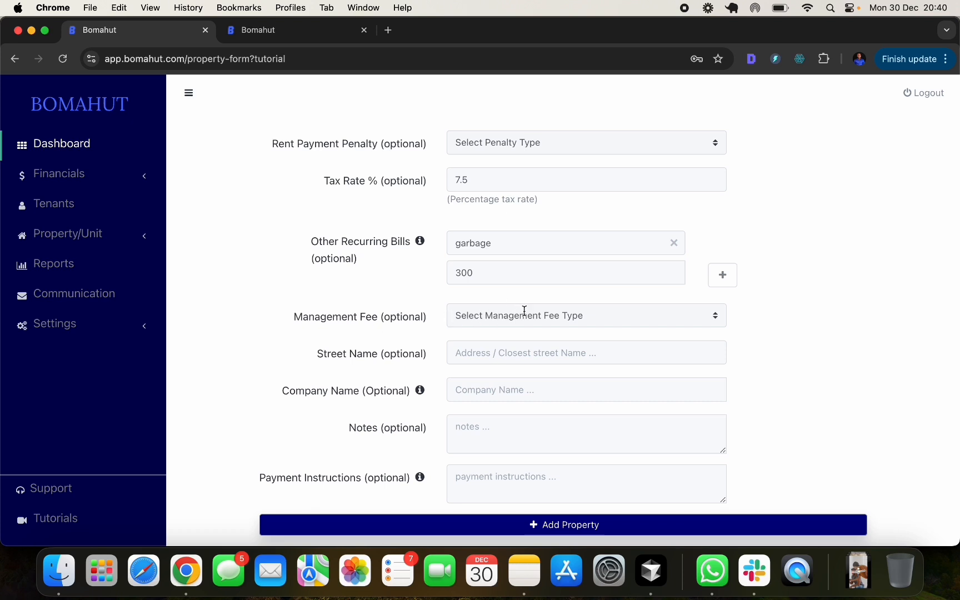
# - Leave the management fee unset and the payment instructions empty
pyautogui.click(600, 314)
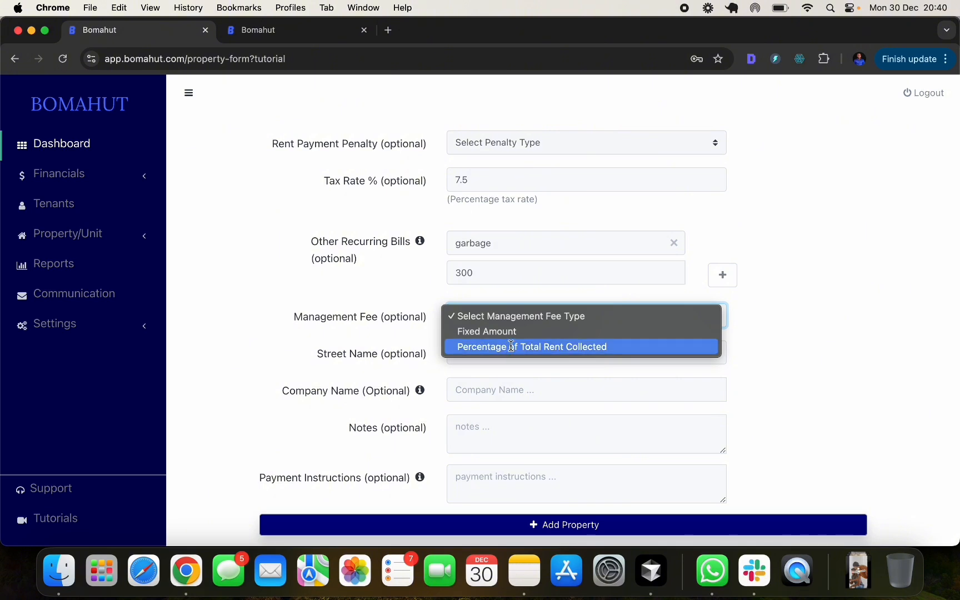
pyautogui.click(815, 335)
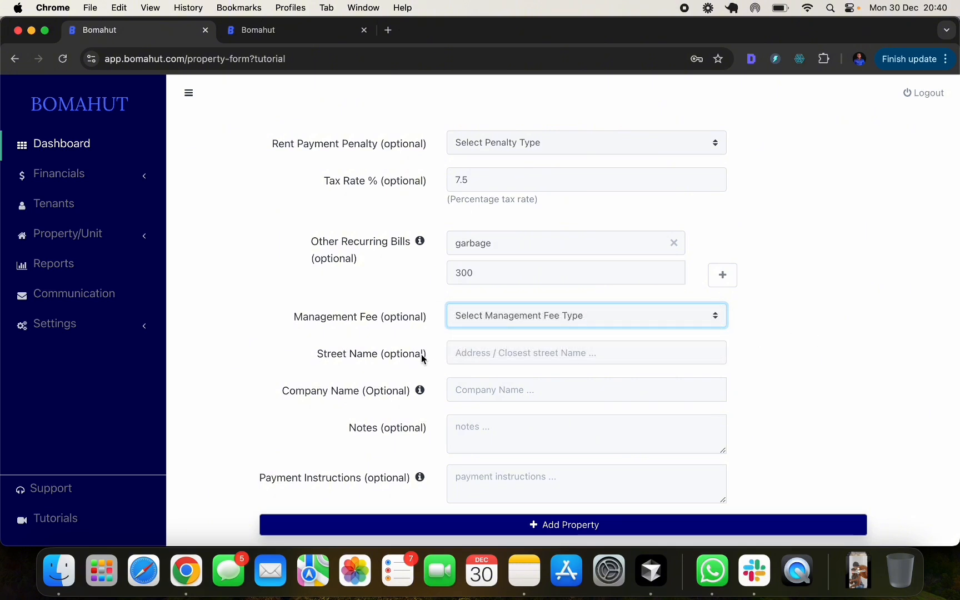
pyautogui.scroll(-1, 490, 354)
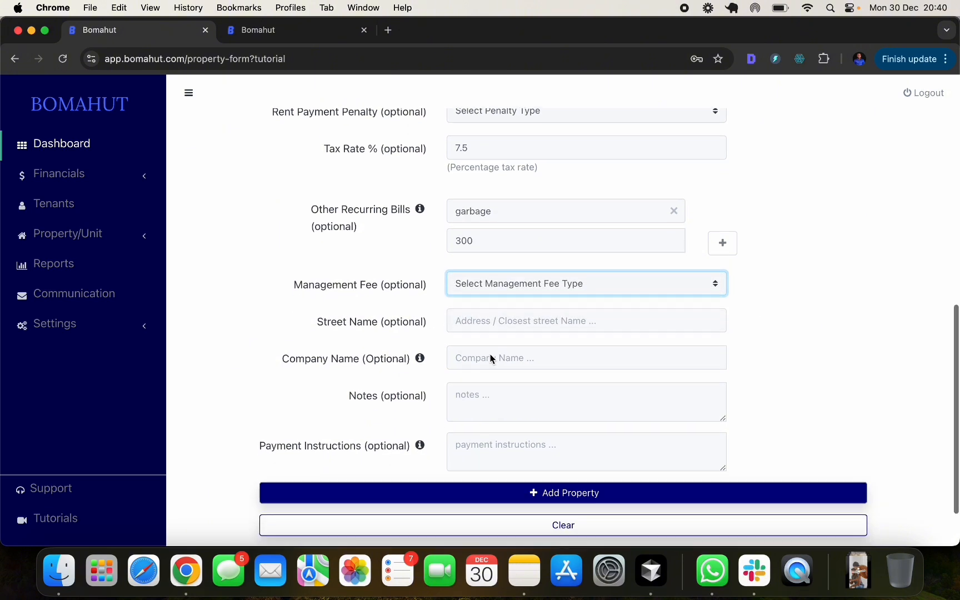
pyautogui.scroll(-1, 495, 351)
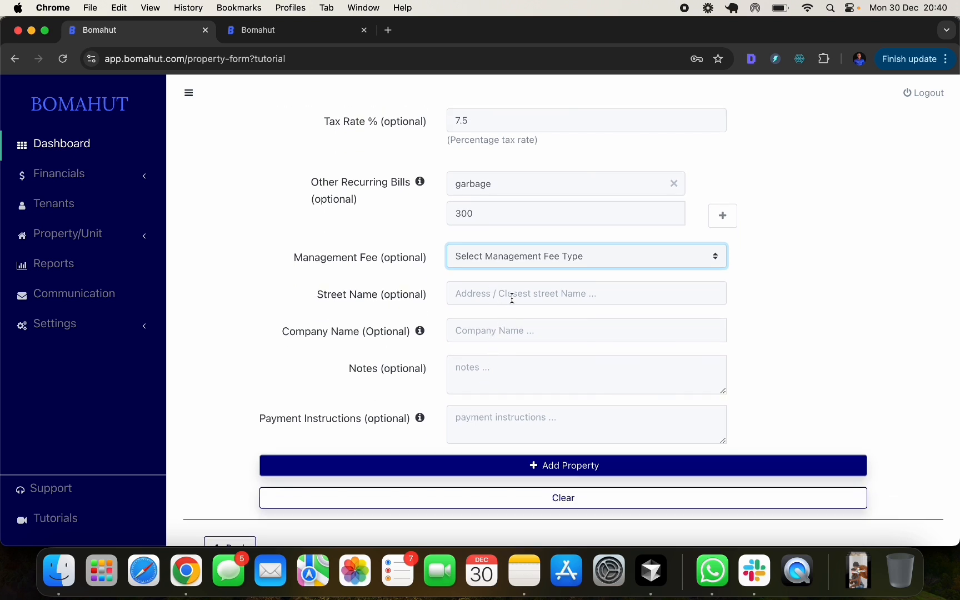
pyautogui.scroll(-2, 512, 322)
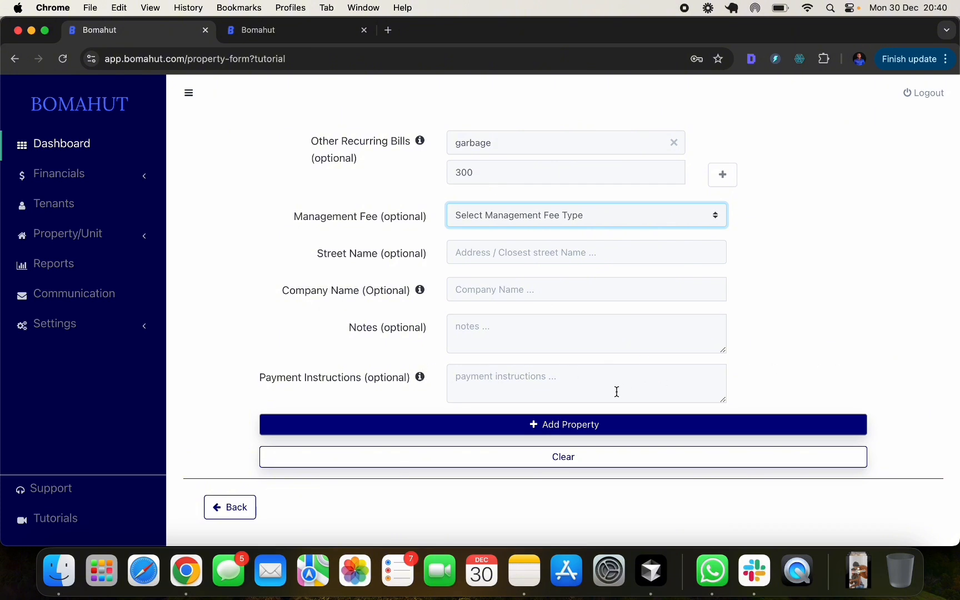
pyautogui.click(759, 375)
pyautogui.click(644, 390)
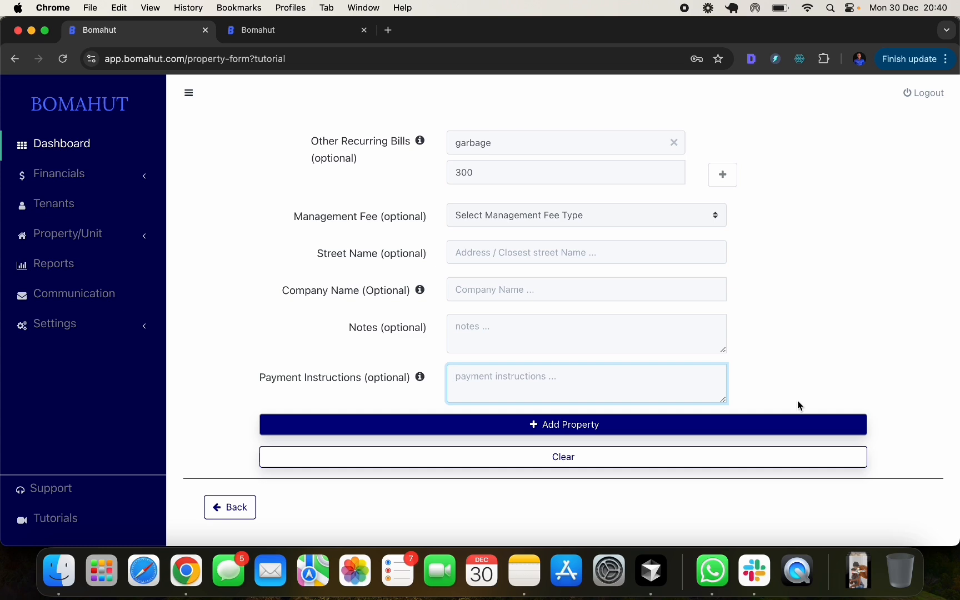
pyautogui.click(746, 375)
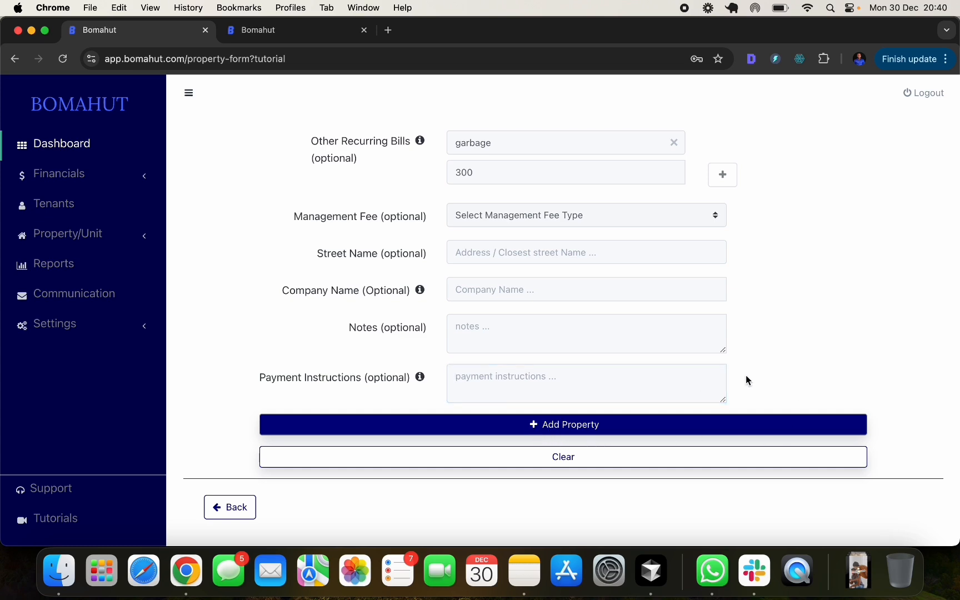
# - Save Hibiscus Plaza as a new property and dismiss the success confirmation
pyautogui.click(609, 425)
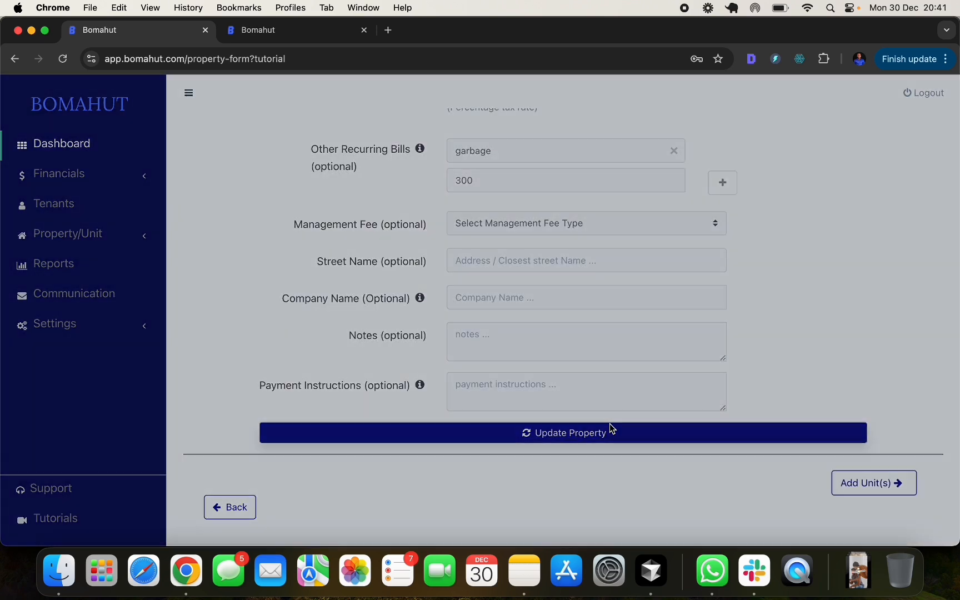
pyautogui.click(867, 313)
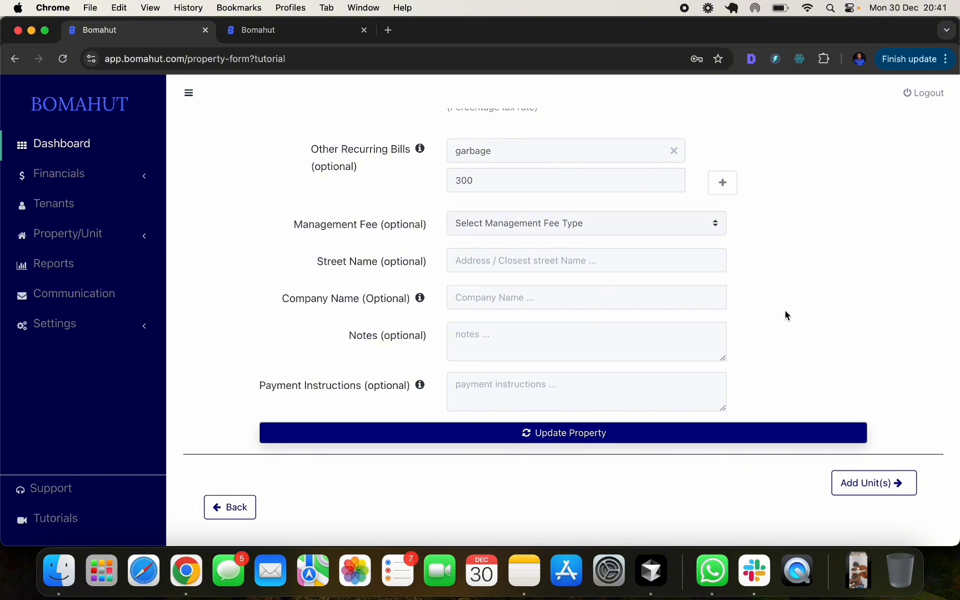
pyautogui.scroll(2, 785, 316)
pyautogui.scroll(-2, 785, 316)
pyautogui.scroll(10, 785, 316)
pyautogui.scroll(-6, 785, 315)
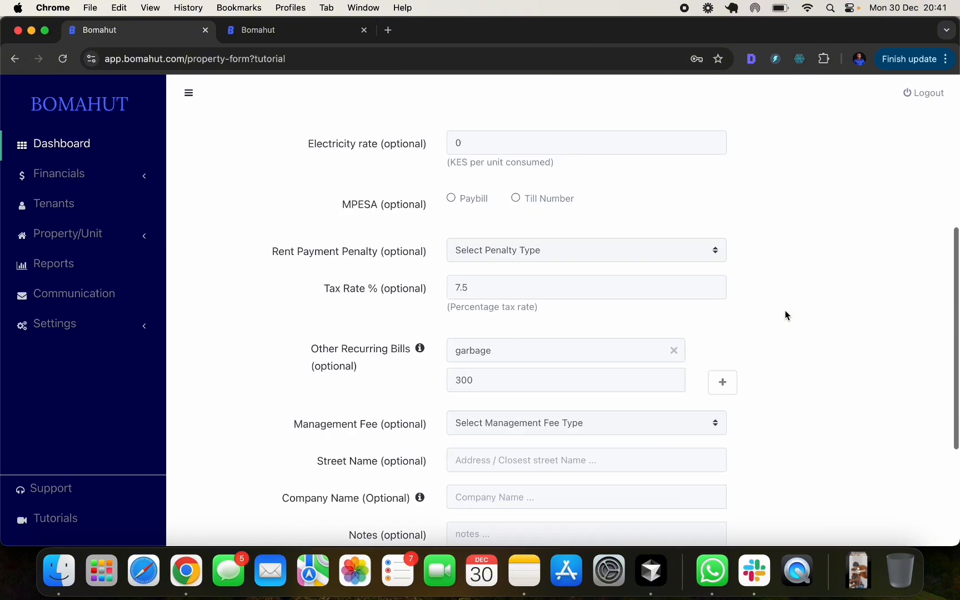
pyautogui.scroll(-4, 785, 316)
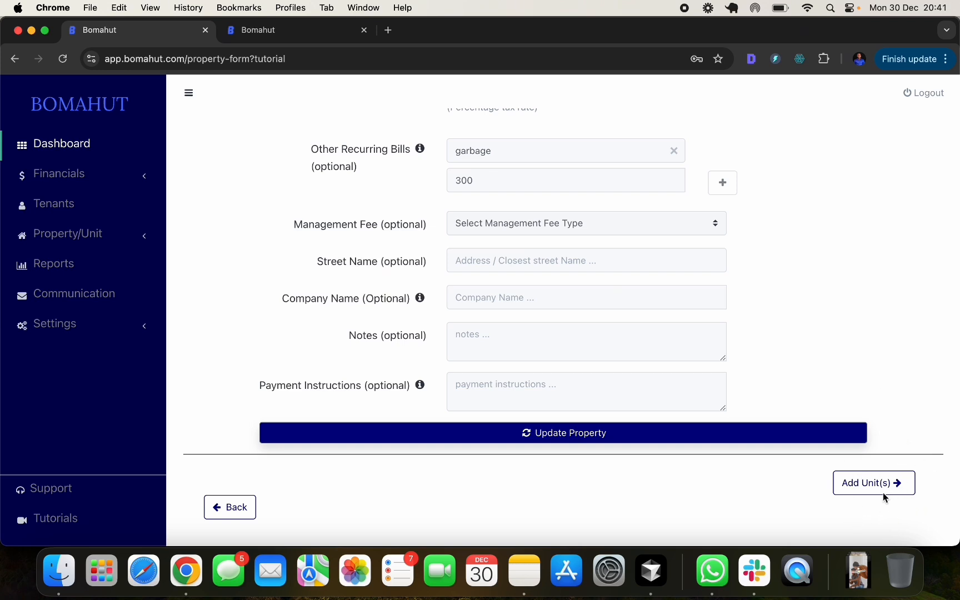
# - Start a new unit named H1 with a rent amount of 10000
pyautogui.click(864, 485)
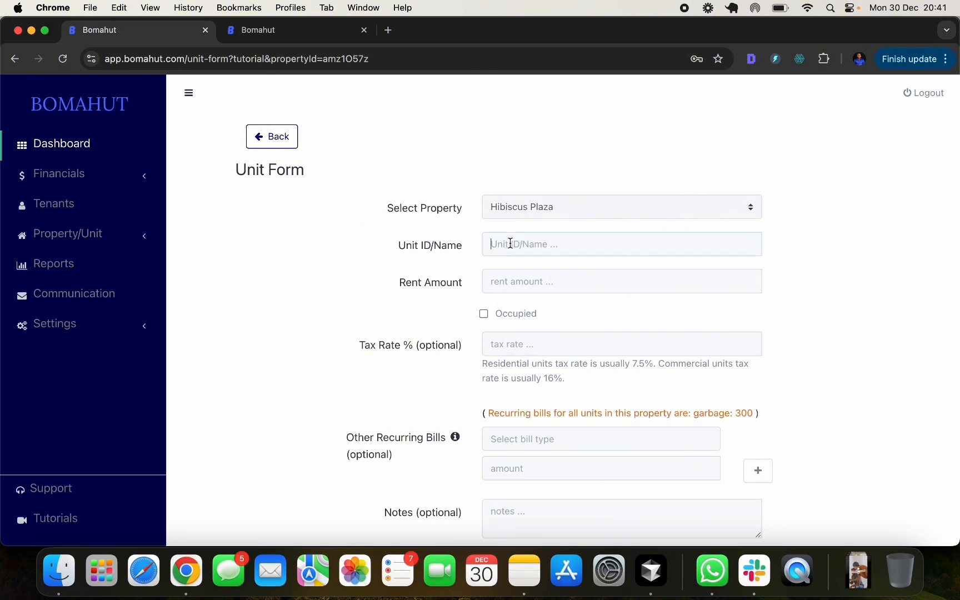
pyautogui.write('H1')
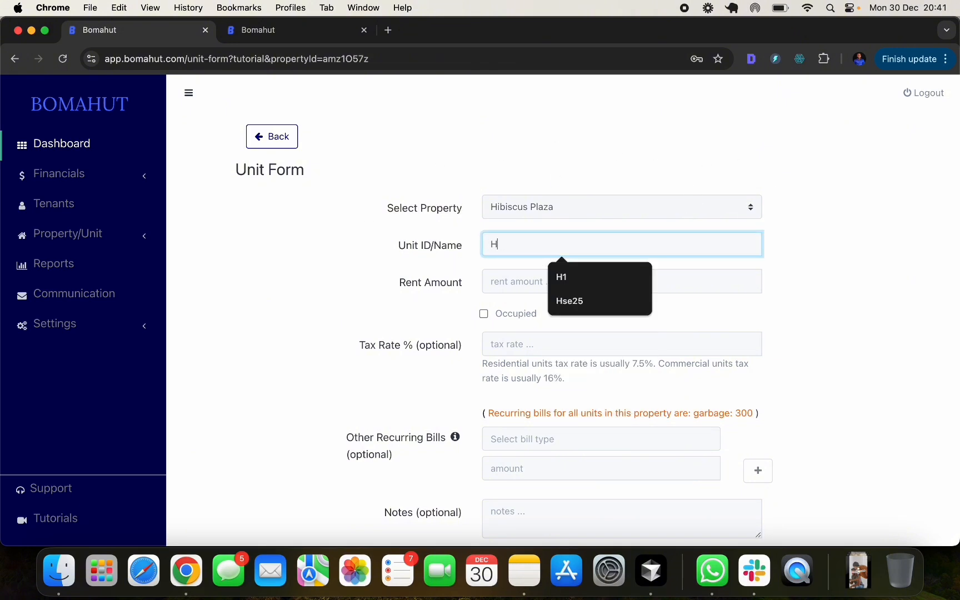
pyautogui.click(536, 290)
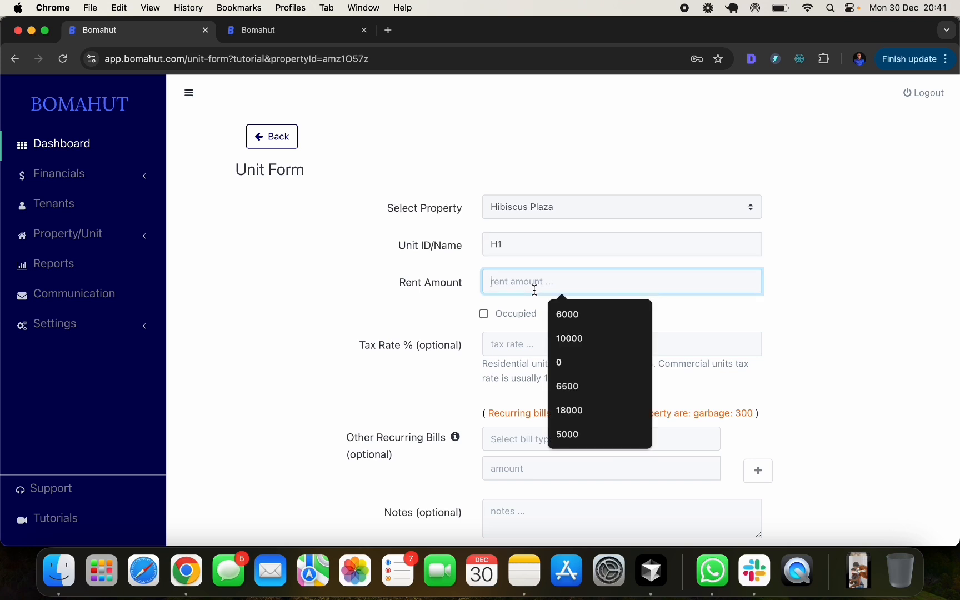
pyautogui.write('100')
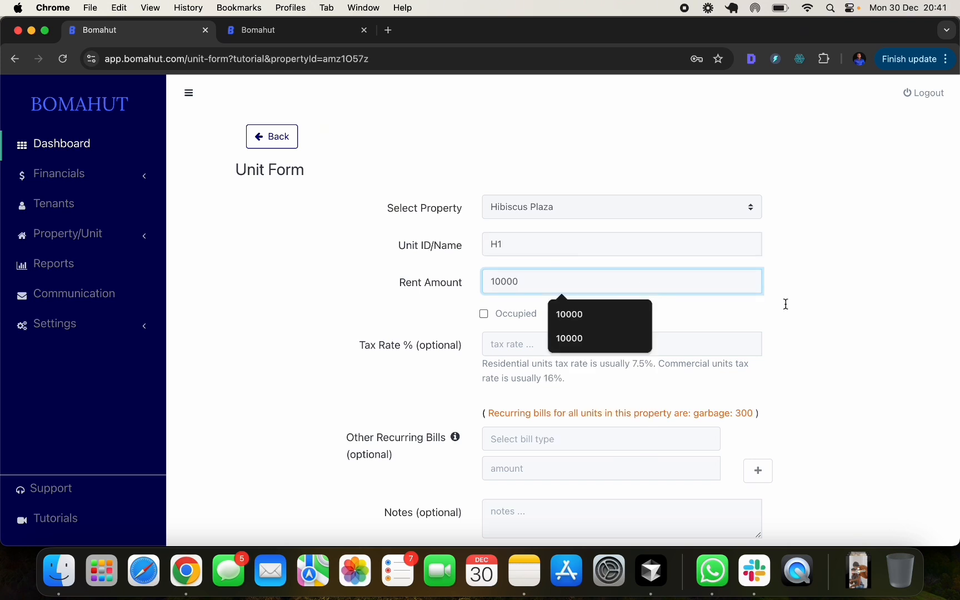
pyautogui.write('00')
pyautogui.click(801, 310)
# - Review the property-wide garbage bill note and leave the unit's bill type unset
pyautogui.scroll(-2, 556, 278)
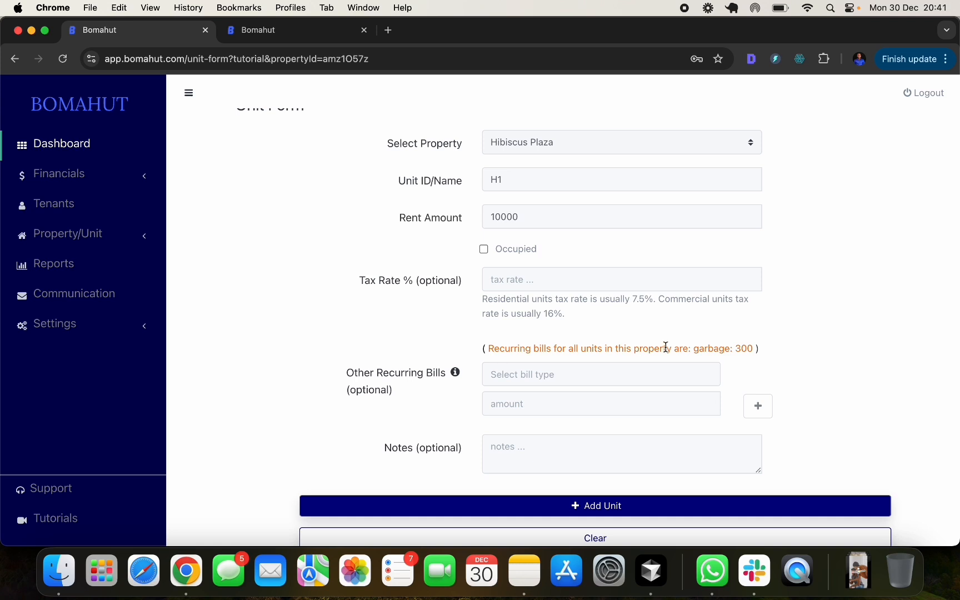
pyautogui.moveTo(754, 348); pyautogui.dragTo(486, 348)
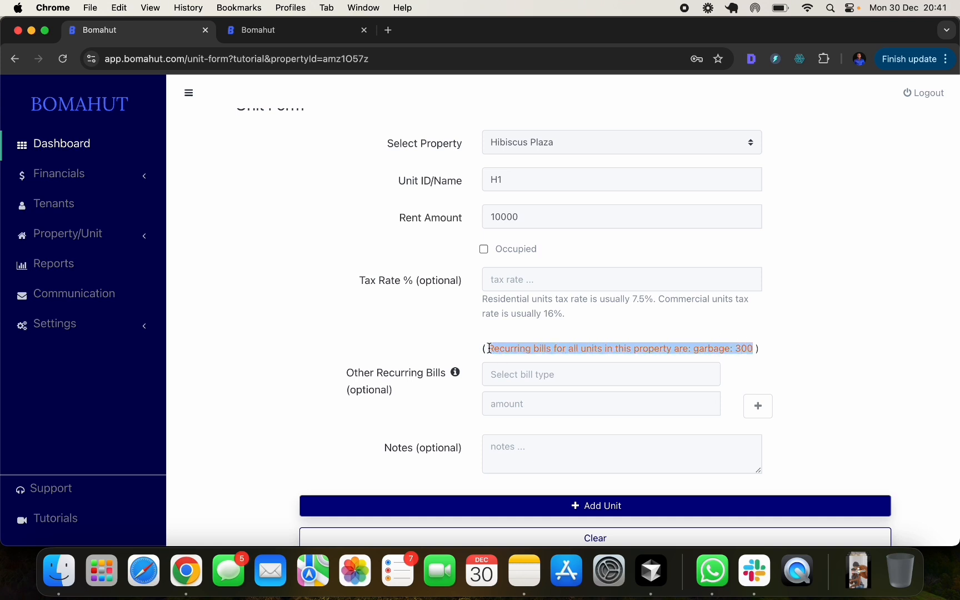
pyautogui.click(839, 345)
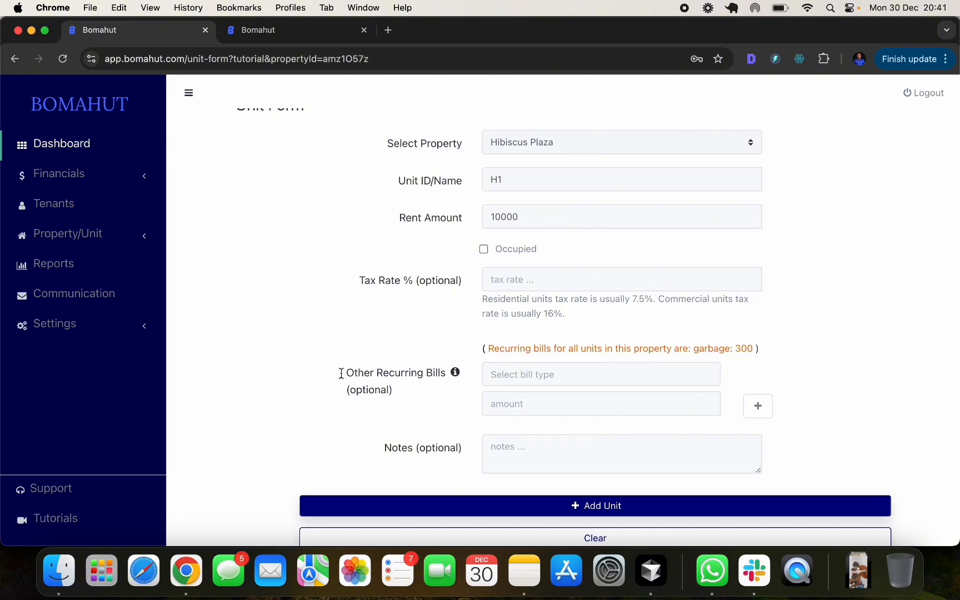
pyautogui.moveTo(341, 373)
pyautogui.mouseDown()
pyautogui.moveTo(398, 373)
pyautogui.moveTo(405, 390)
pyautogui.moveTo(338, 377)
pyautogui.mouseUp()
pyautogui.click(406, 392)
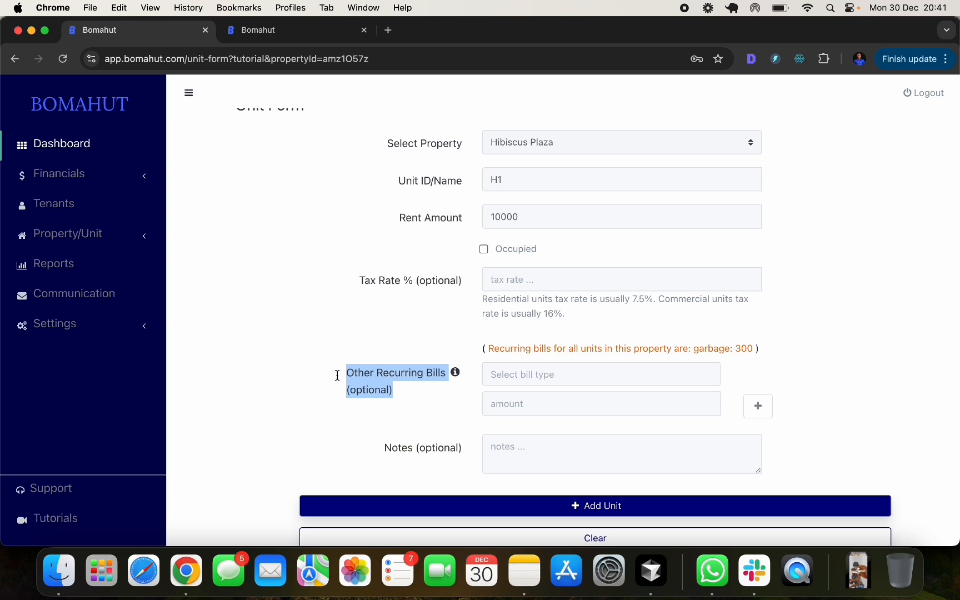
pyautogui.click(391, 401)
pyautogui.click(524, 377)
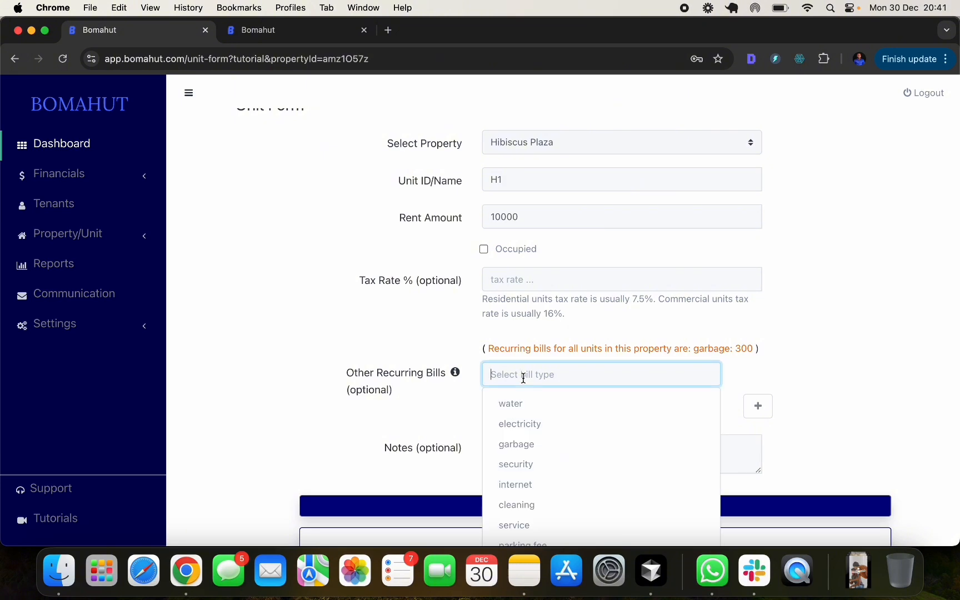
pyautogui.click(464, 439)
pyautogui.click(637, 375)
pyautogui.click(834, 352)
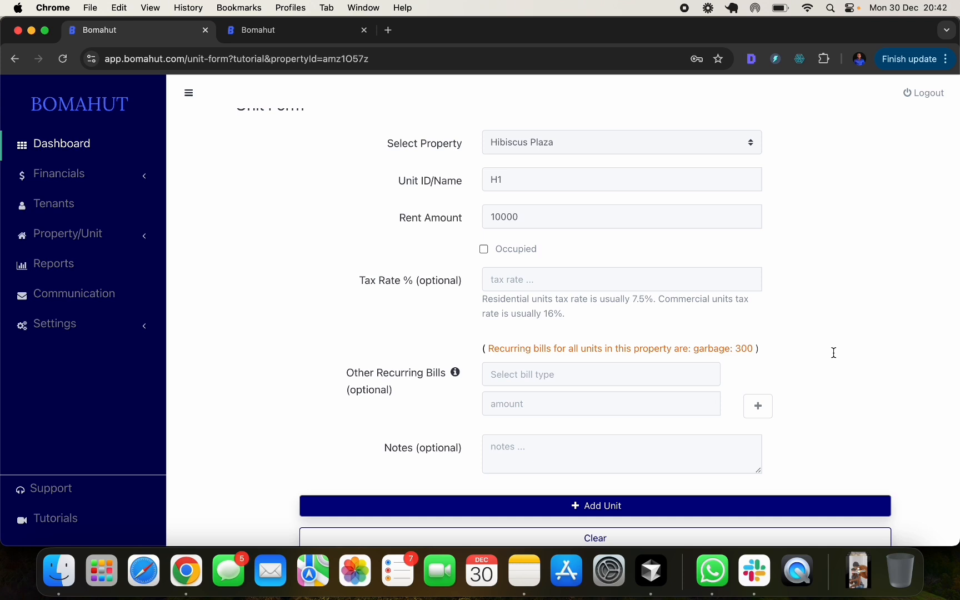
# - Add the note '1 bedroom house' to unit H1 and save the unit
pyautogui.click(654, 370)
pyautogui.click(952, 360)
pyautogui.click(556, 448)
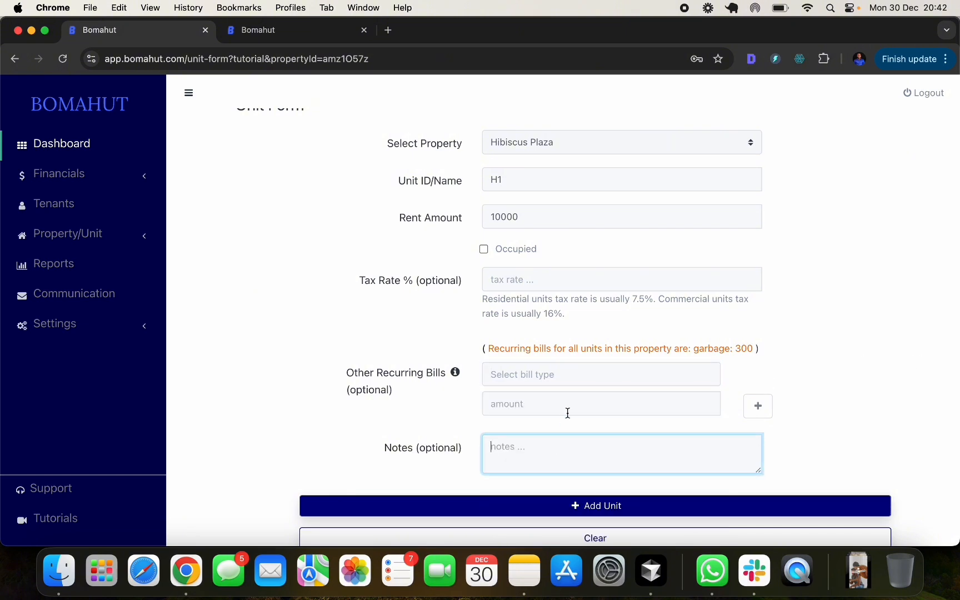
pyautogui.write('1 bedroom house')
pyautogui.click(856, 444)
pyautogui.scroll(-3, 857, 443)
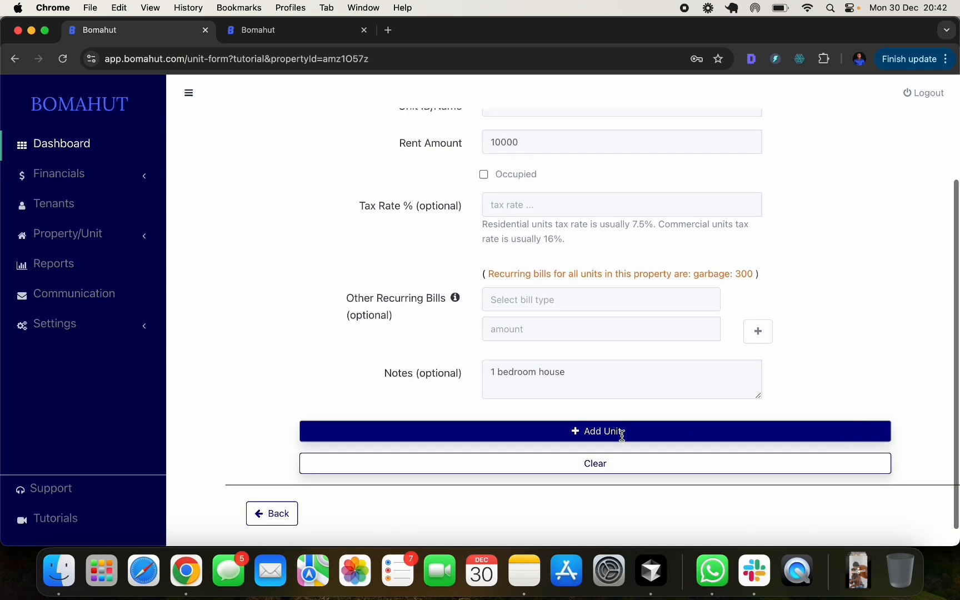
pyautogui.click(624, 433)
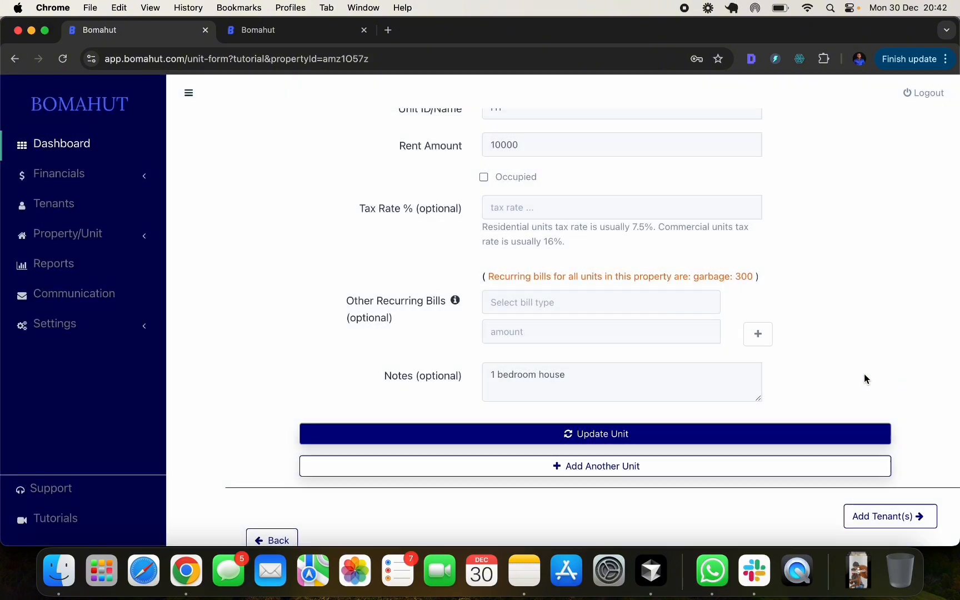
pyautogui.scroll(-2, 809, 373)
pyautogui.scroll(5, 809, 374)
pyautogui.scroll(-5, 808, 372)
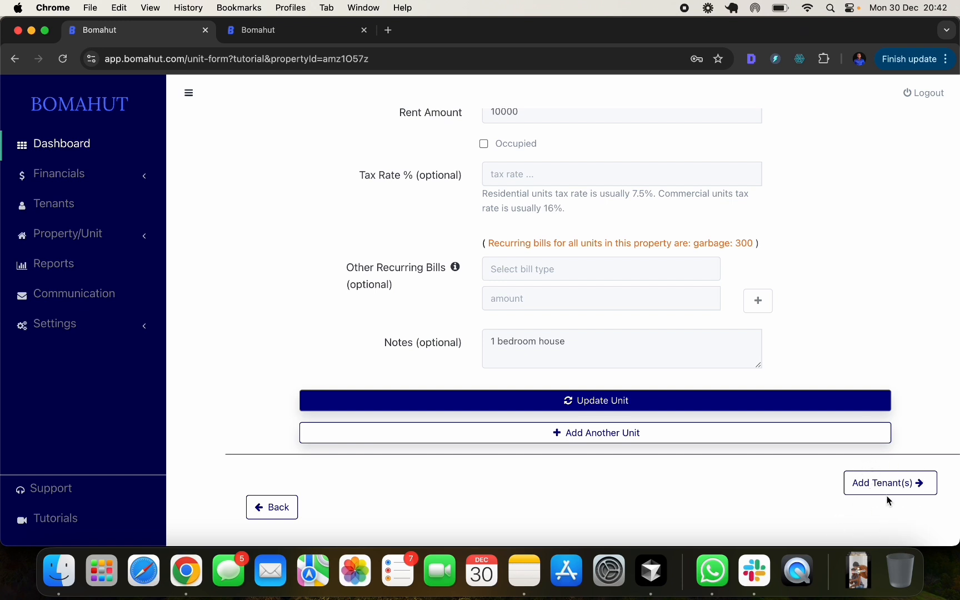
# - Start a tenant for H1, filling first and last name from the suggestions
pyautogui.click(896, 484)
pyautogui.scroll(-3, 514, 266)
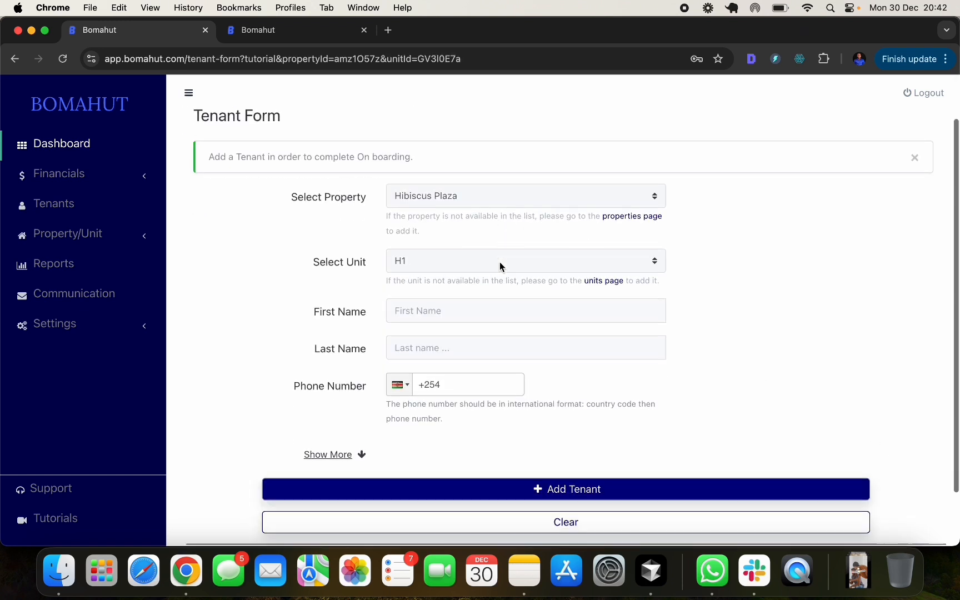
pyautogui.click(424, 299)
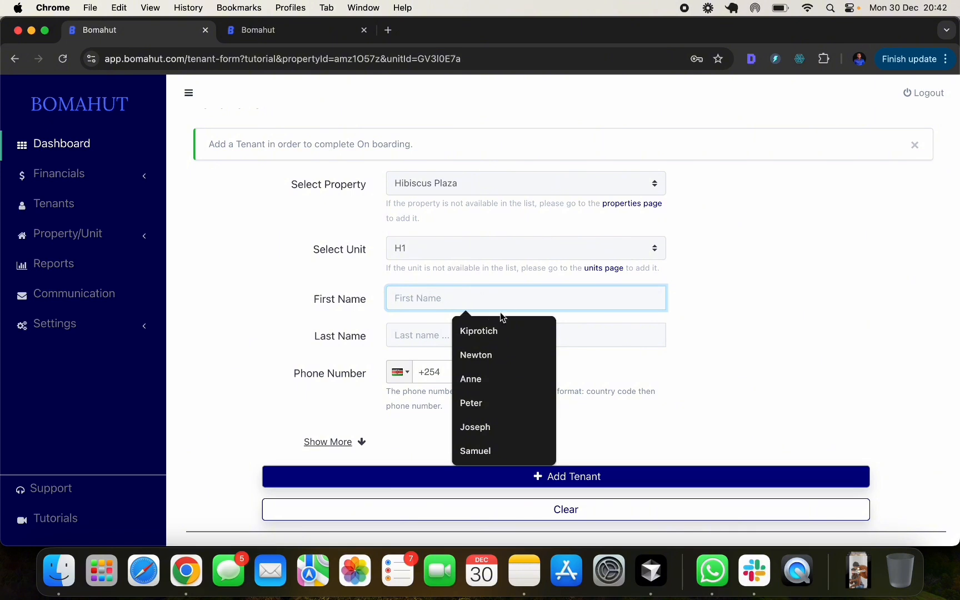
pyautogui.click(472, 330)
pyautogui.click(429, 335)
pyautogui.click(499, 366)
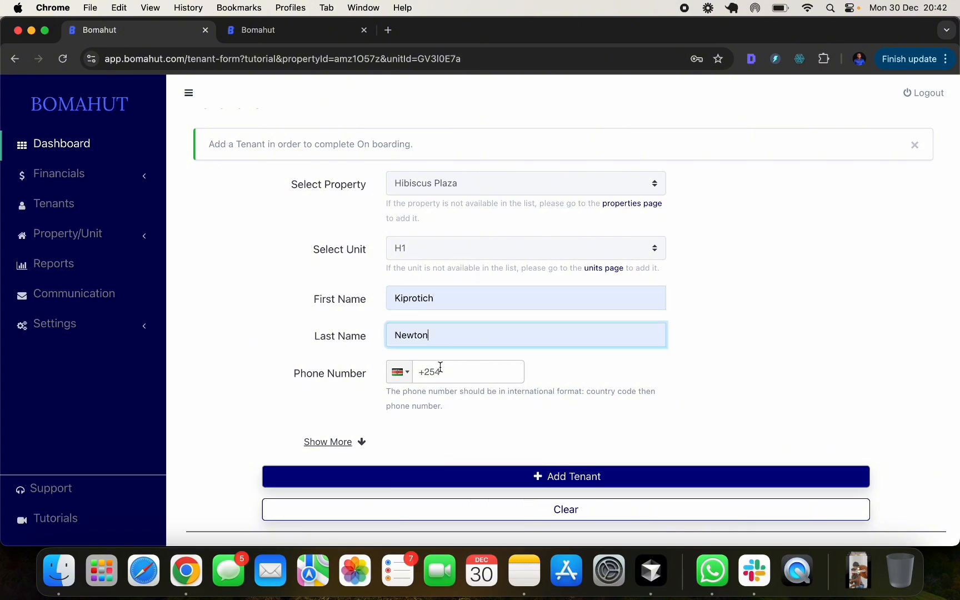
# - Enter the tenant's phone number and expand the optional tenant details
pyautogui.click(449, 369)
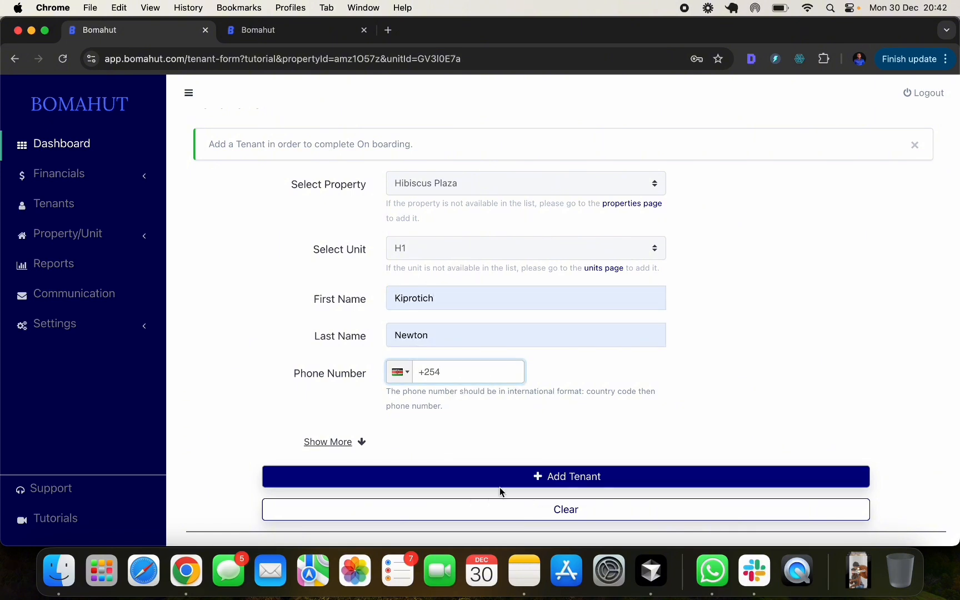
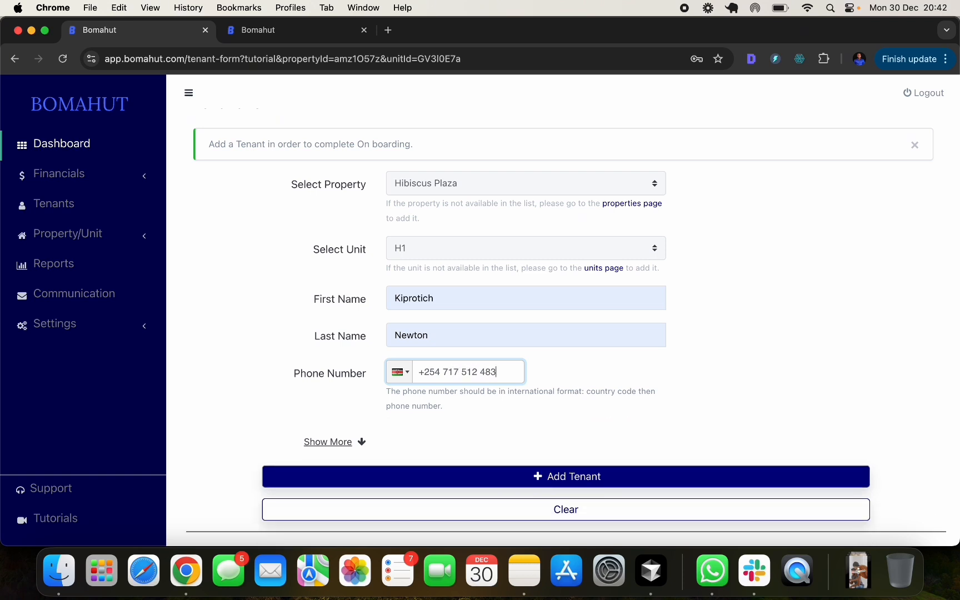
pyautogui.click(714, 358)
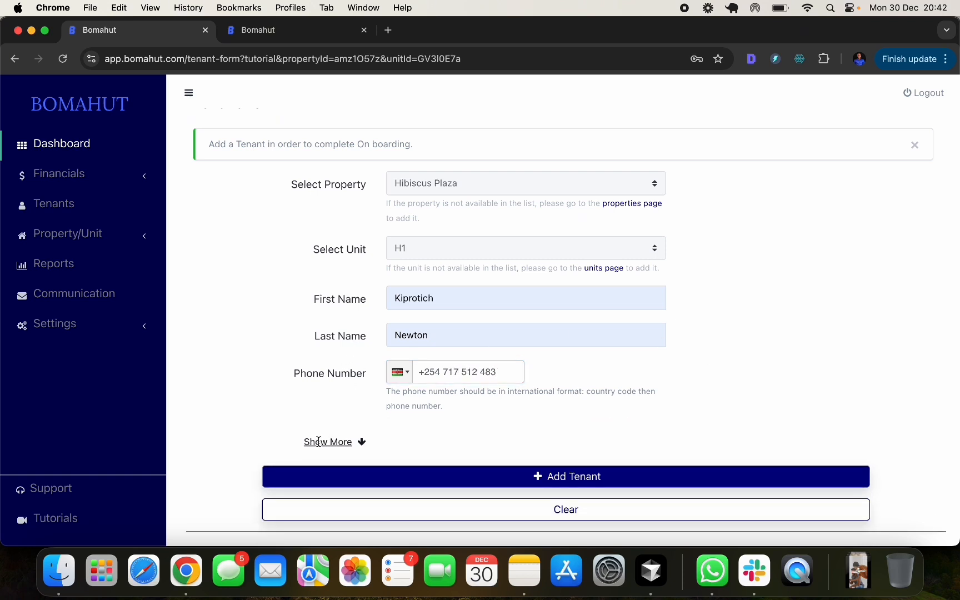
pyautogui.scroll(-2, 319, 440)
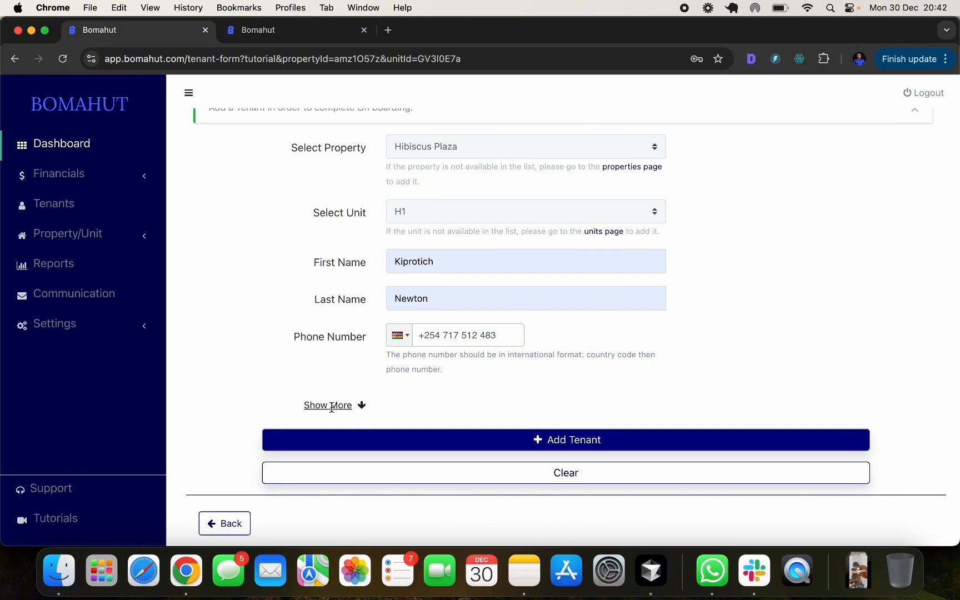
pyautogui.click(332, 407)
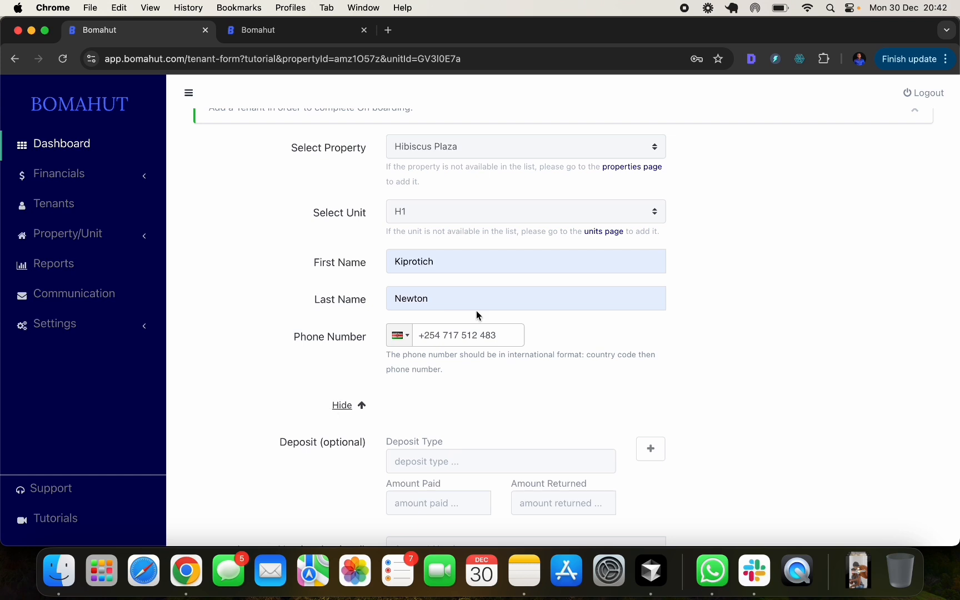
# - Record a rent deposit of 10000 for the tenant
pyautogui.scroll(-5, 476, 311)
pyautogui.scroll(-2, 409, 222)
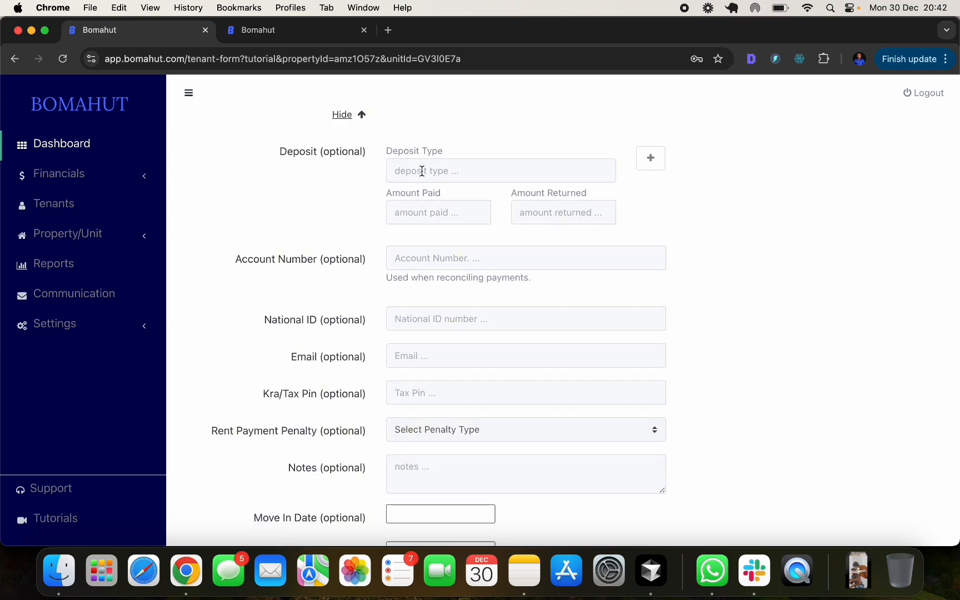
pyautogui.click(422, 171)
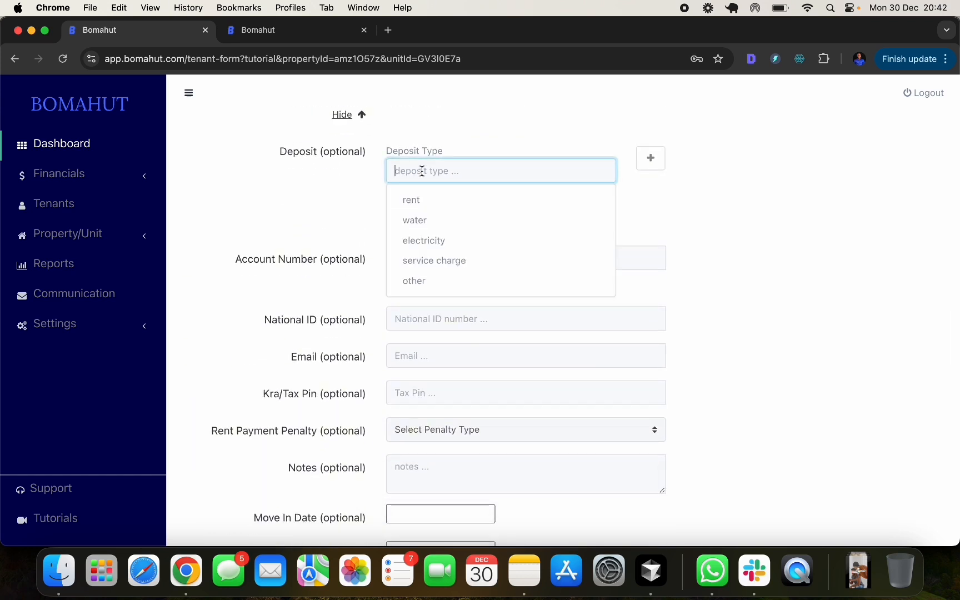
pyautogui.click(423, 199)
pyautogui.click(420, 211)
pyautogui.write('10000')
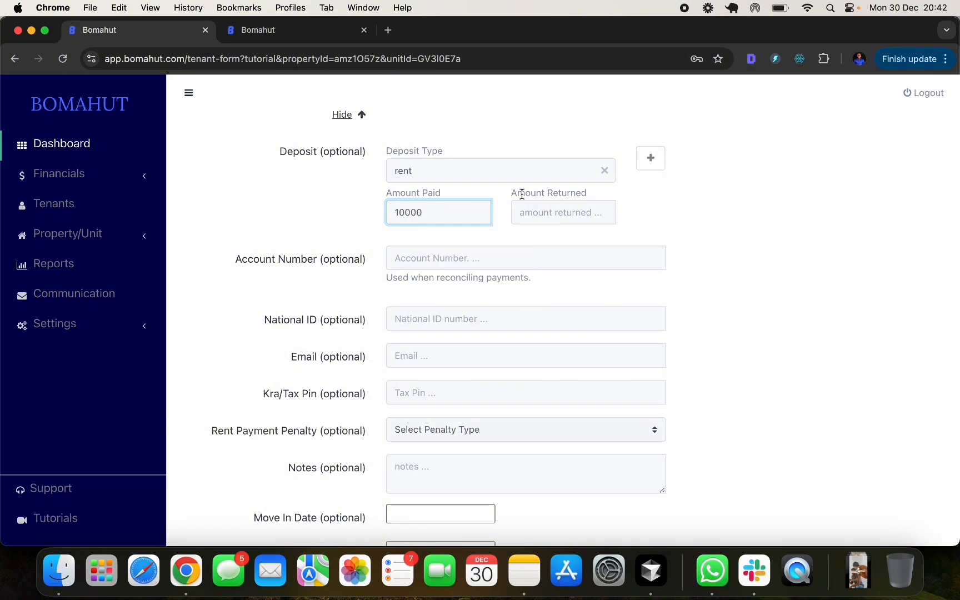
# - Add a second deposit row for water at 1000
pyautogui.click(651, 159)
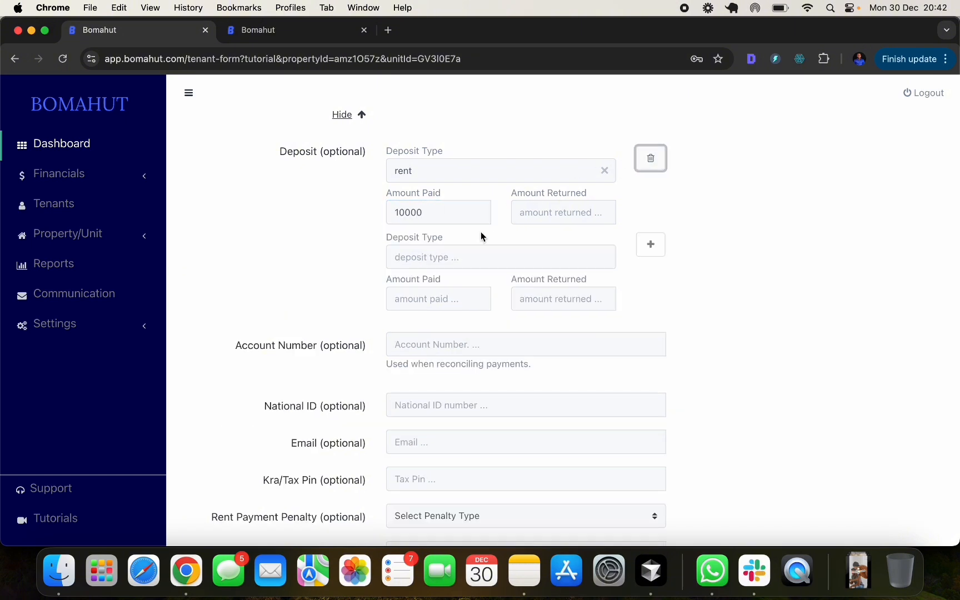
pyautogui.click(444, 259)
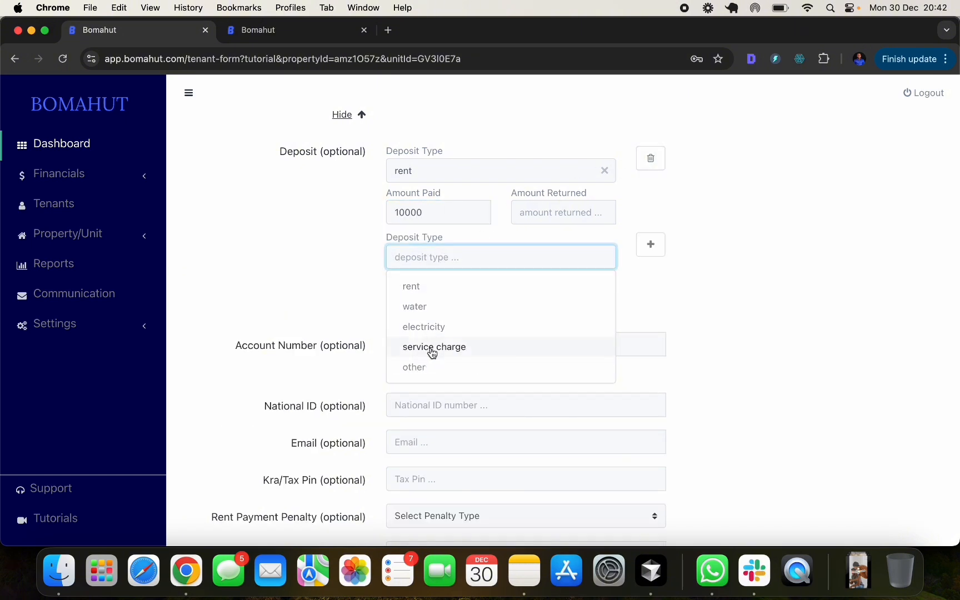
pyautogui.click(443, 308)
pyautogui.click(439, 299)
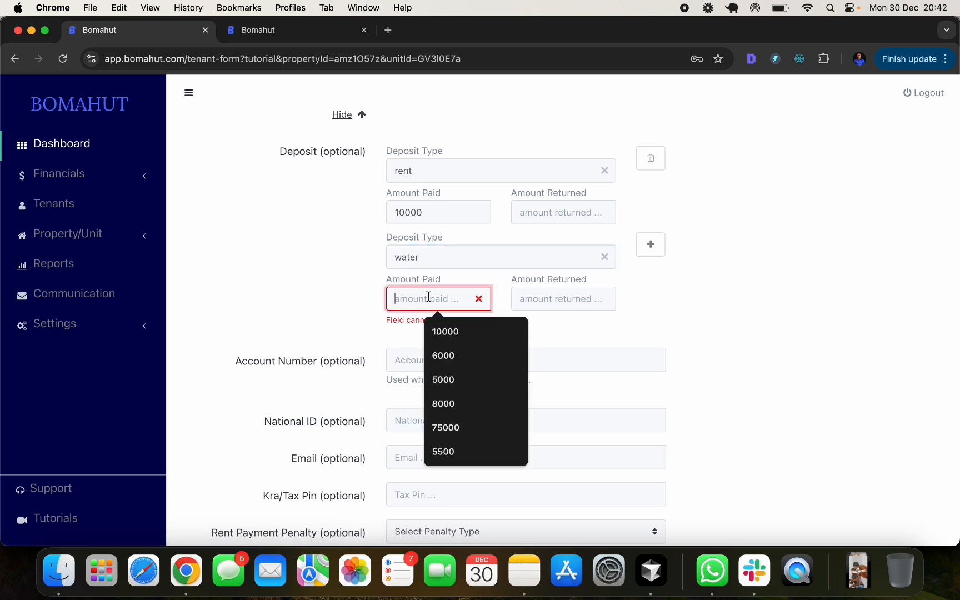
pyautogui.write('1000')
pyautogui.click(658, 298)
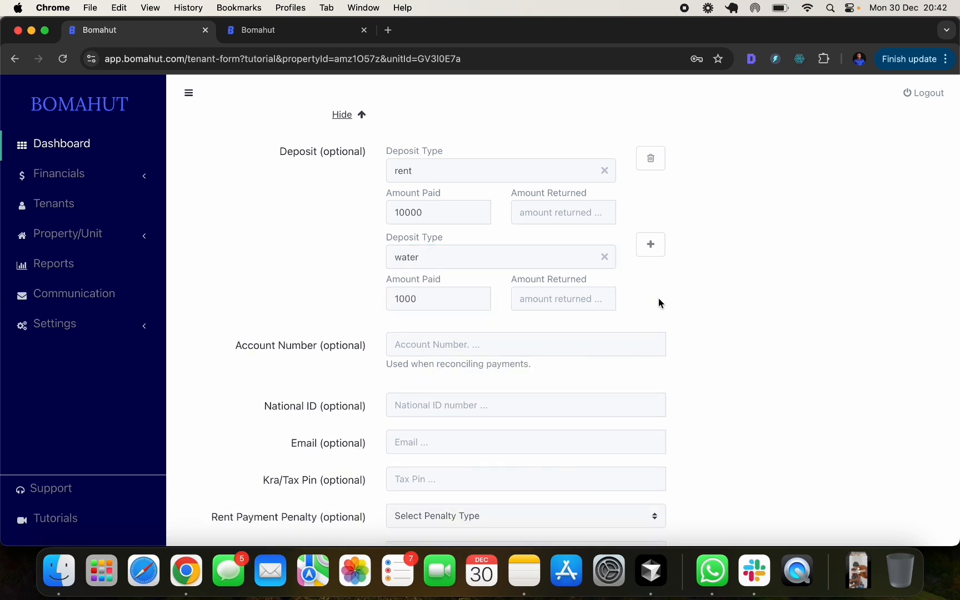
pyautogui.scroll(-5, 575, 173)
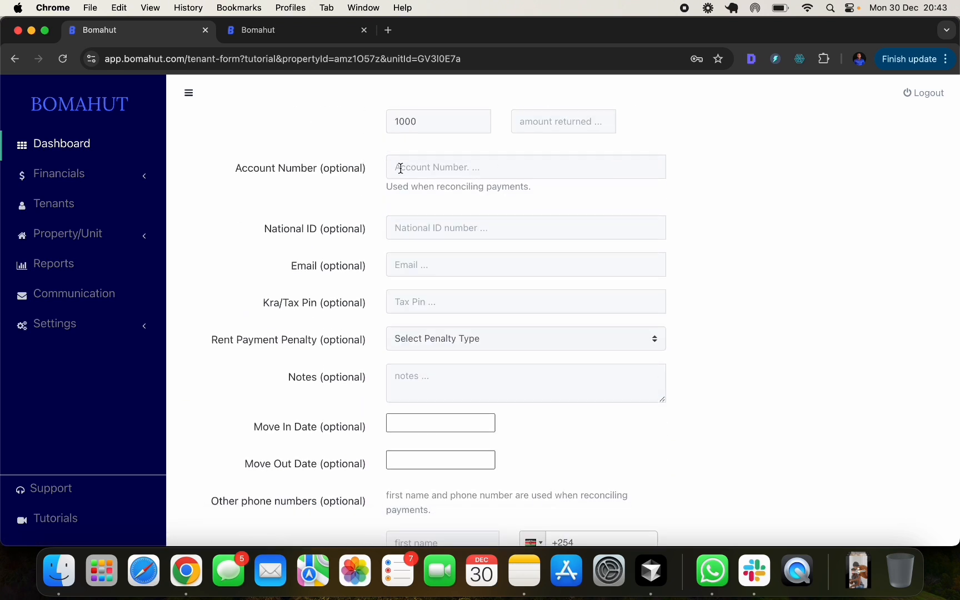
# - Save the new tenant for unit H1 at Hibiscus Plaza and dismiss the confirmation
pyautogui.scroll(12, 400, 168)
pyautogui.scroll(-8, 410, 197)
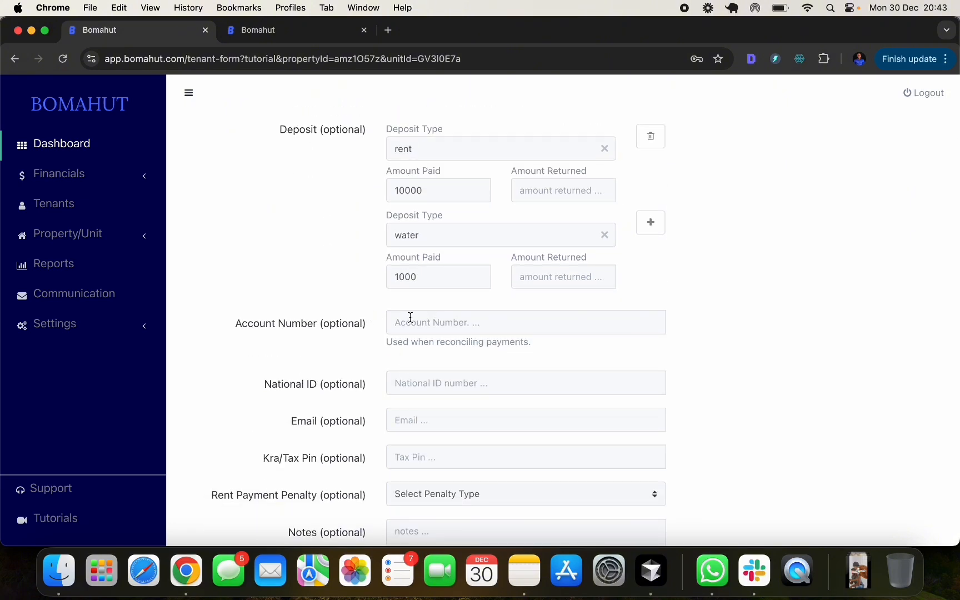
pyautogui.scroll(-3, 416, 331)
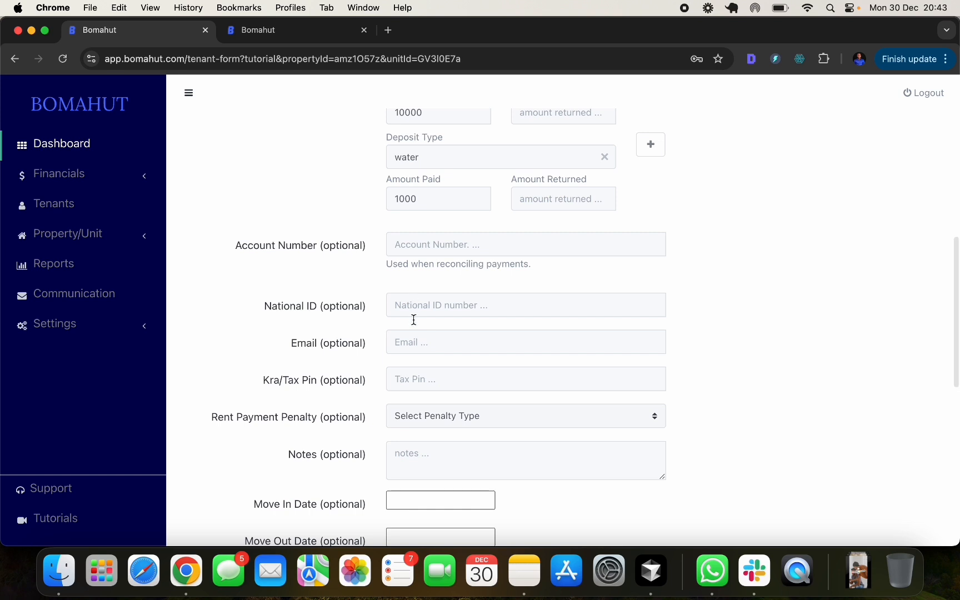
pyautogui.scroll(-2, 411, 343)
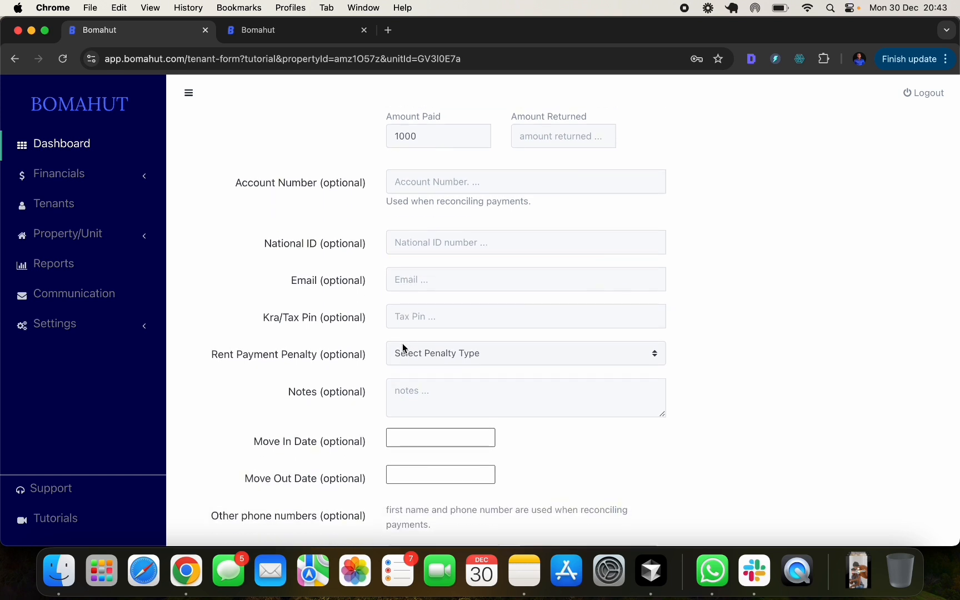
pyautogui.scroll(-2, 410, 310)
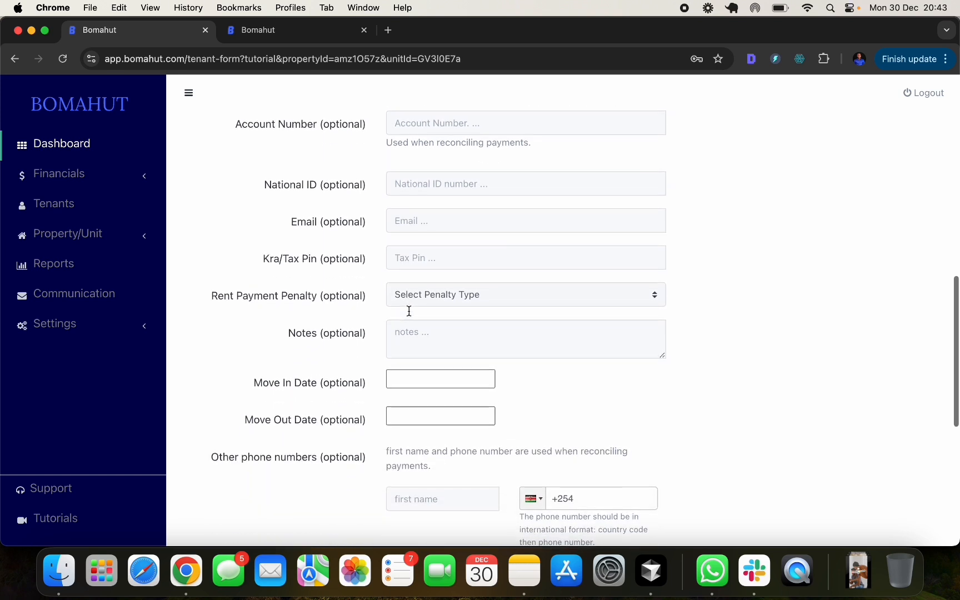
pyautogui.scroll(-1, 409, 311)
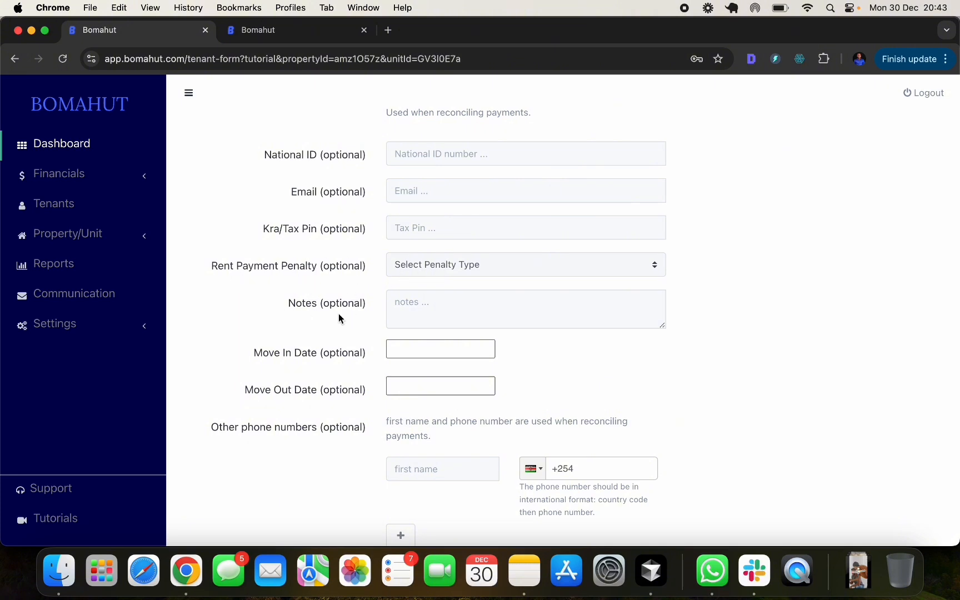
pyautogui.scroll(-2, 280, 382)
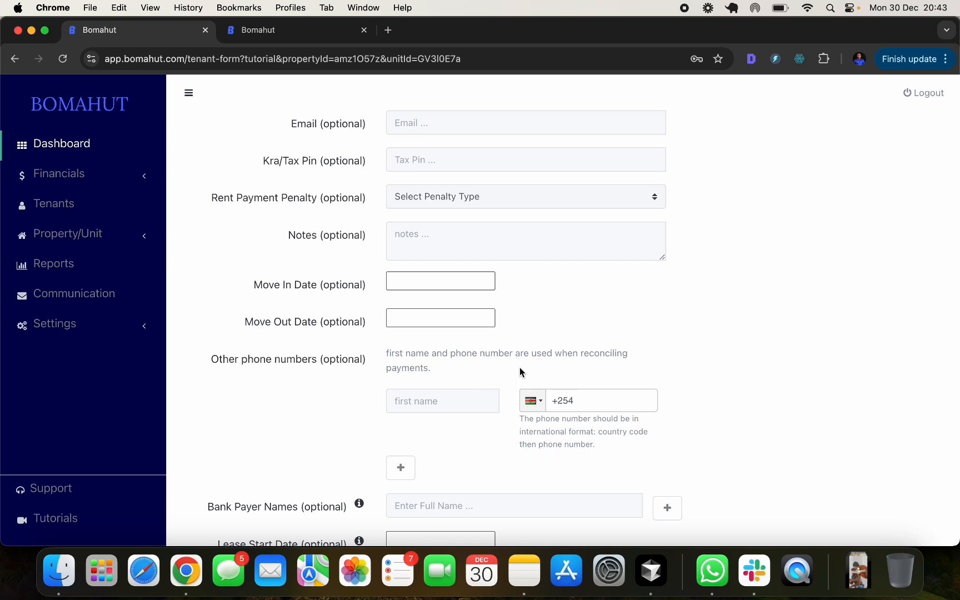
pyautogui.scroll(-2, 520, 367)
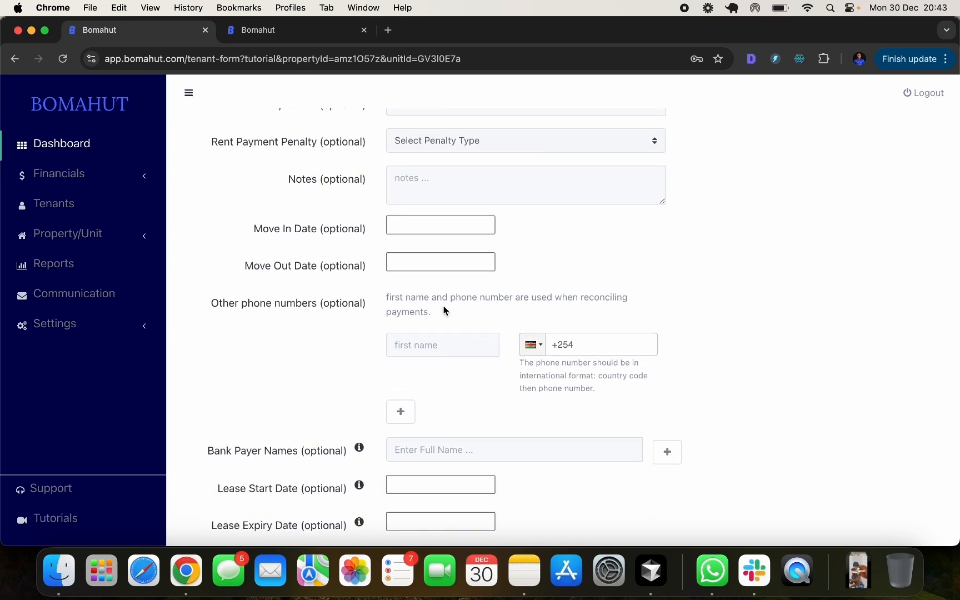
pyautogui.scroll(-1, 477, 309)
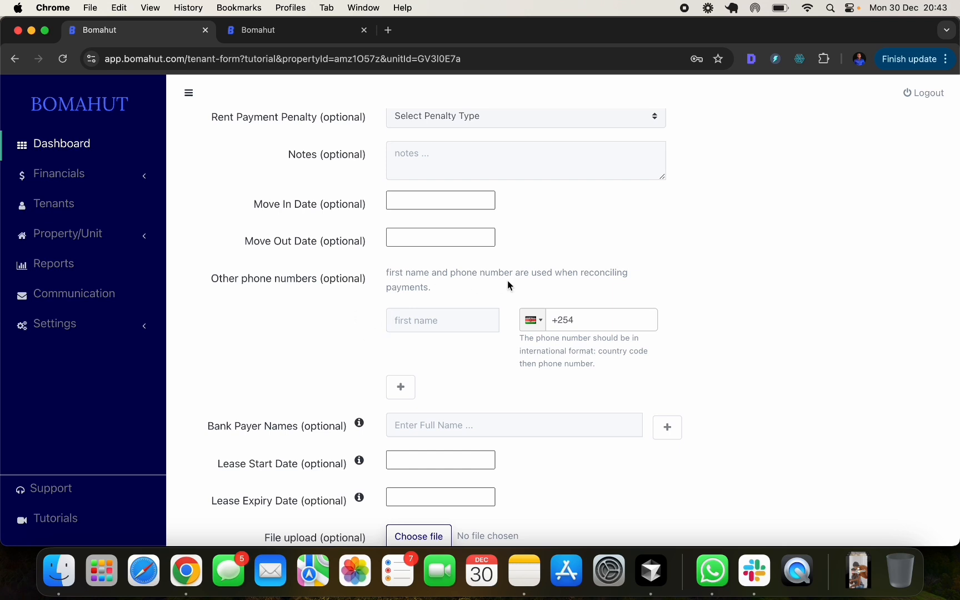
pyautogui.scroll(-3, 508, 286)
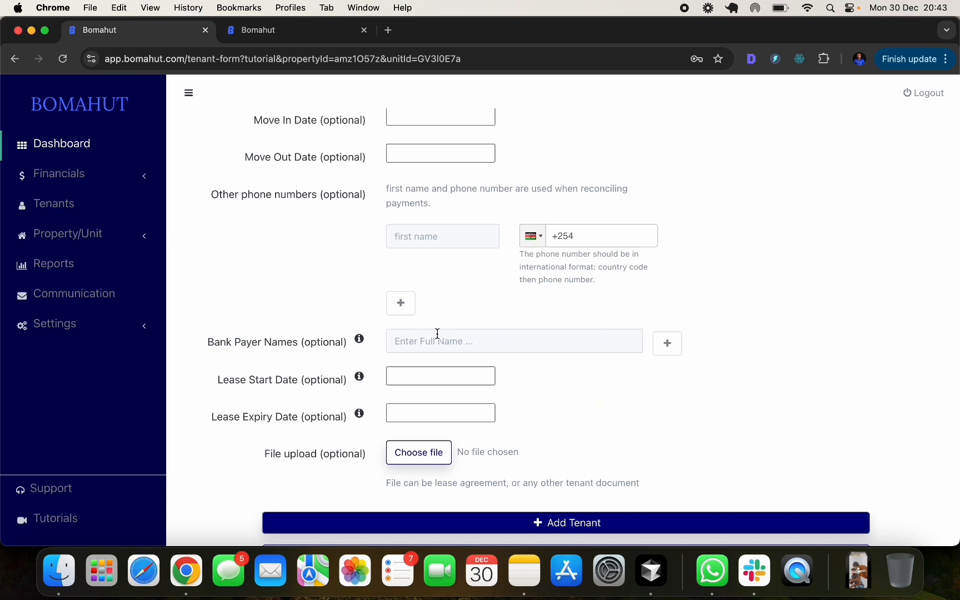
pyautogui.scroll(-2, 261, 371)
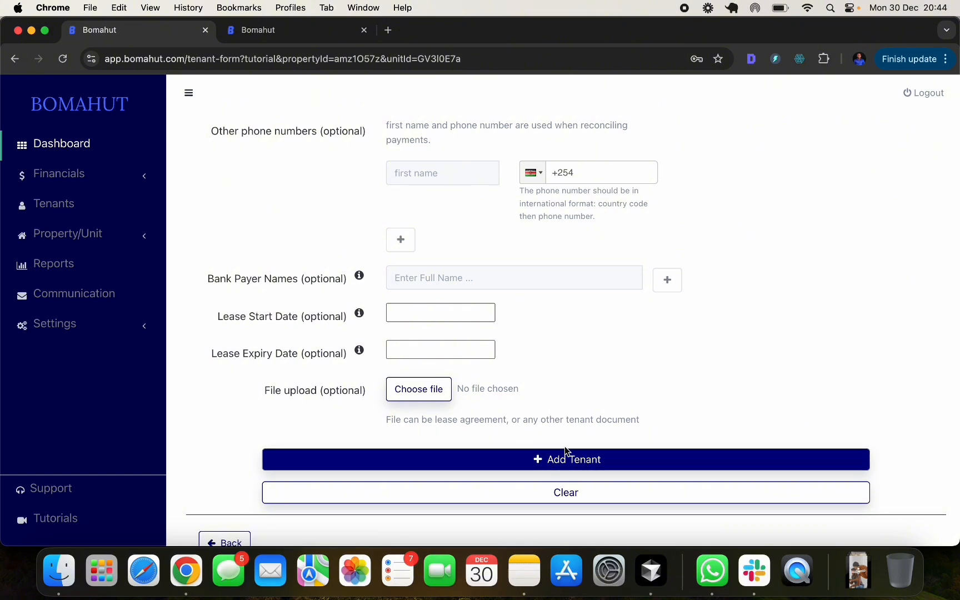
pyautogui.click(579, 461)
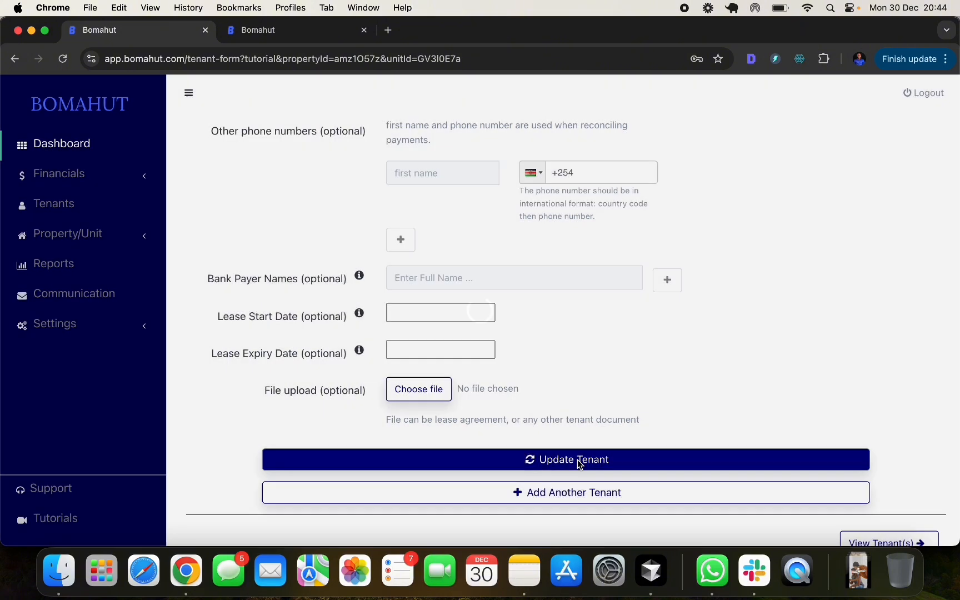
pyautogui.click(669, 363)
# - View the tenants list showing the H1 tenant at 0.00, then expand Property/Unit
pyautogui.scroll(-2, 689, 364)
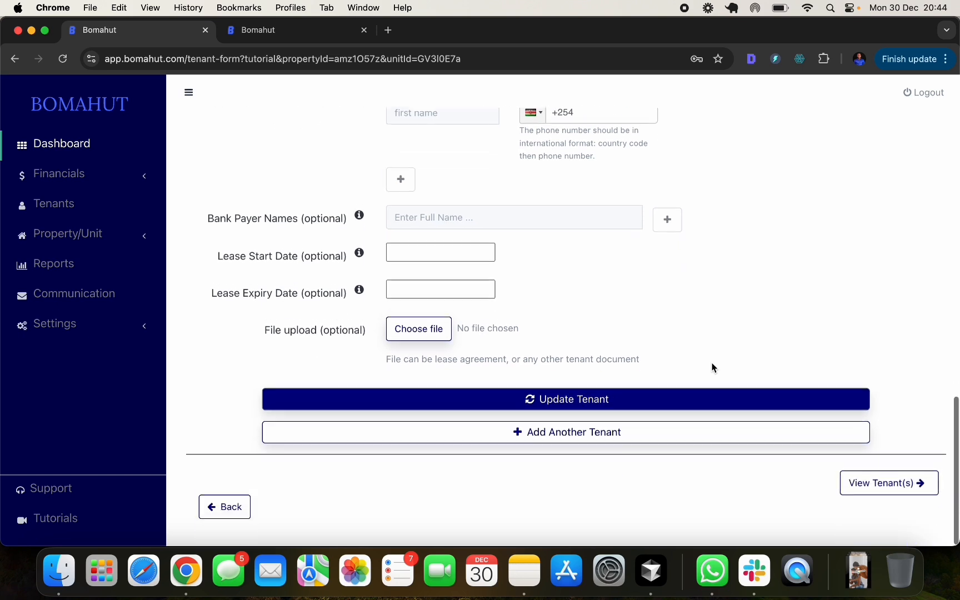
pyautogui.click(880, 487)
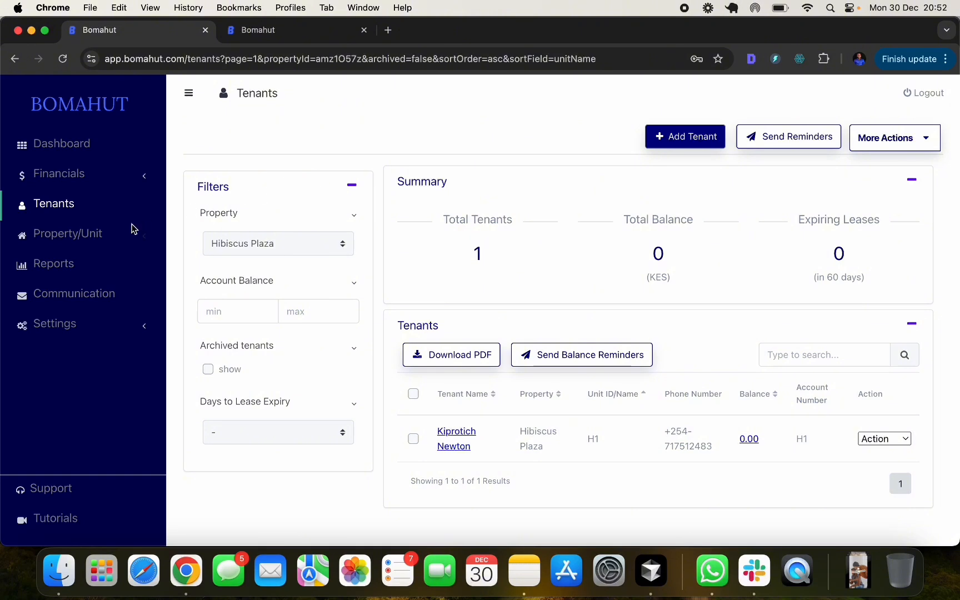
pyautogui.click(95, 233)
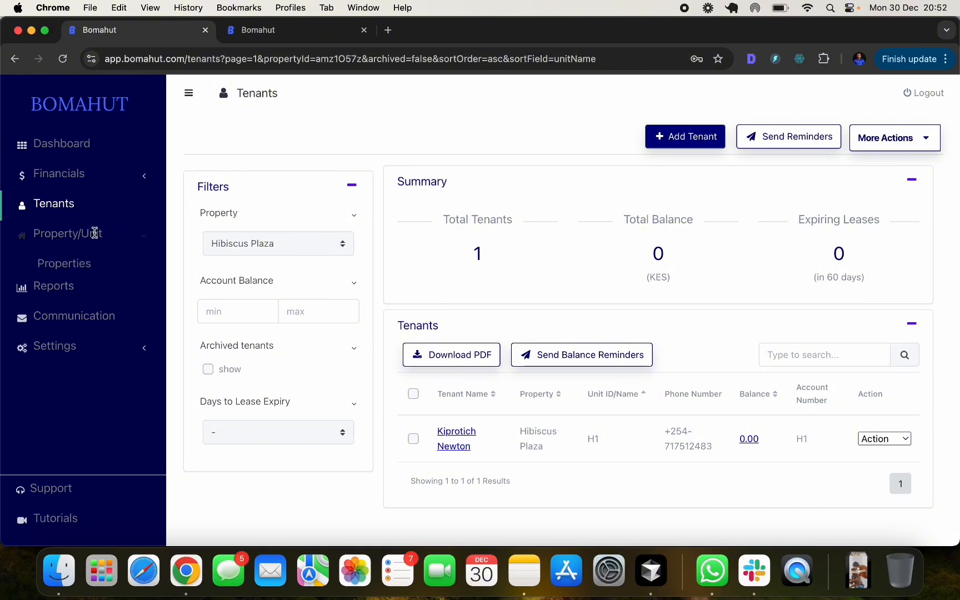
# - Open Hibiscus Plaza's property details from the properties list
pyautogui.click(76, 267)
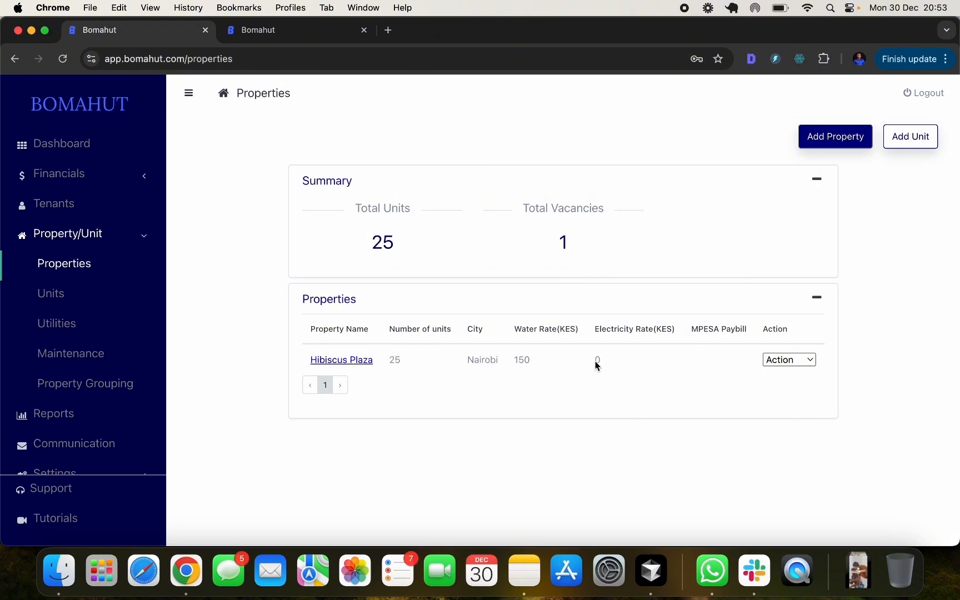
pyautogui.click(794, 360)
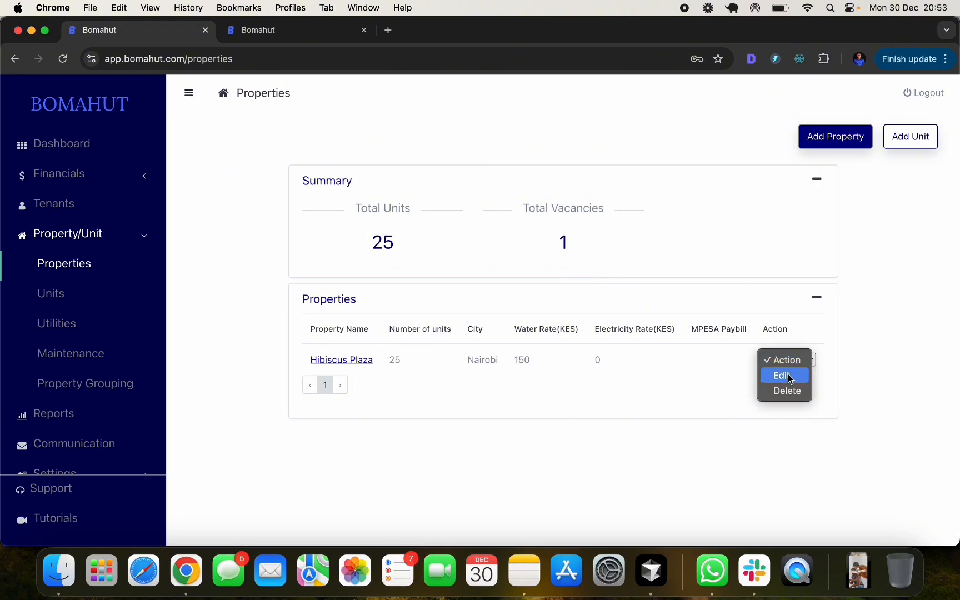
pyautogui.click(715, 366)
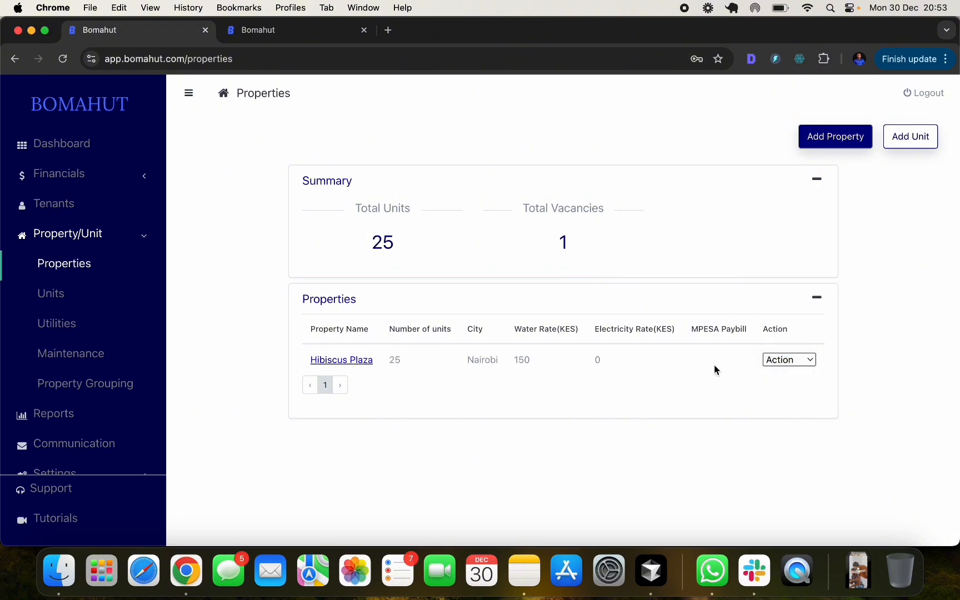
pyautogui.click(337, 360)
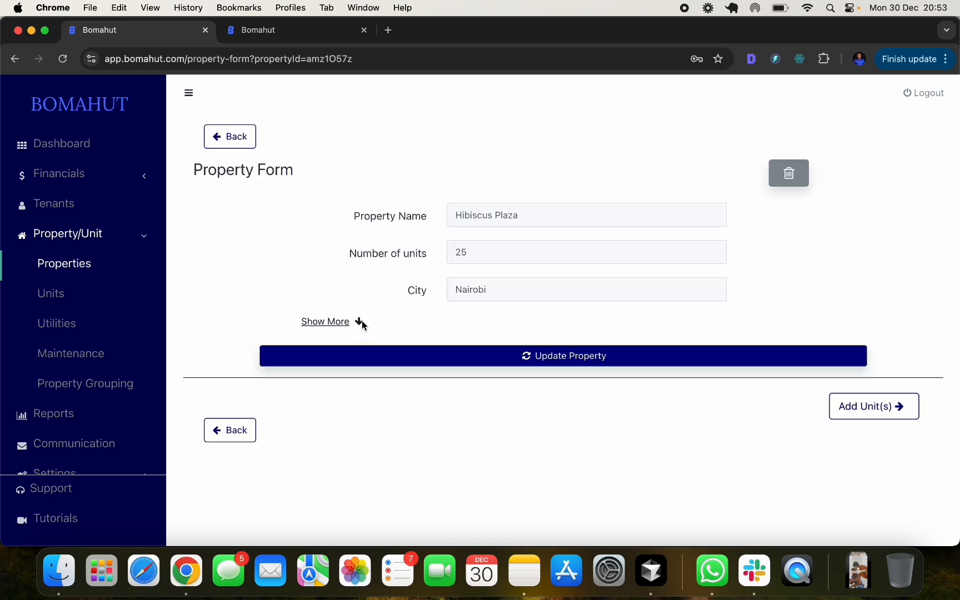
# - Update the Hibiscus Plaza property (25 units, water rate 150) and return to Properties
pyautogui.click(321, 322)
pyautogui.scroll(-1, 623, 289)
pyautogui.scroll(-10, 623, 289)
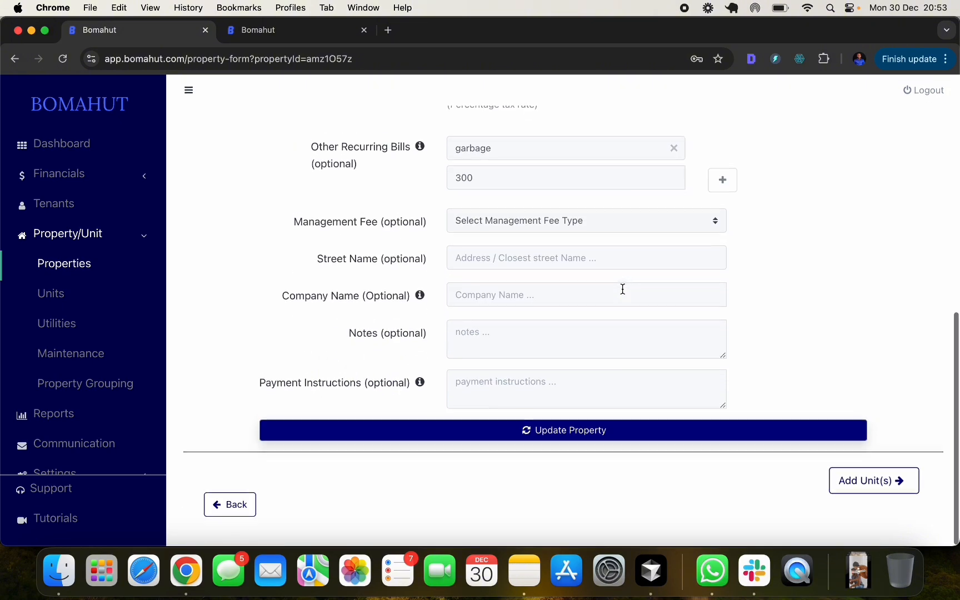
pyautogui.click(553, 433)
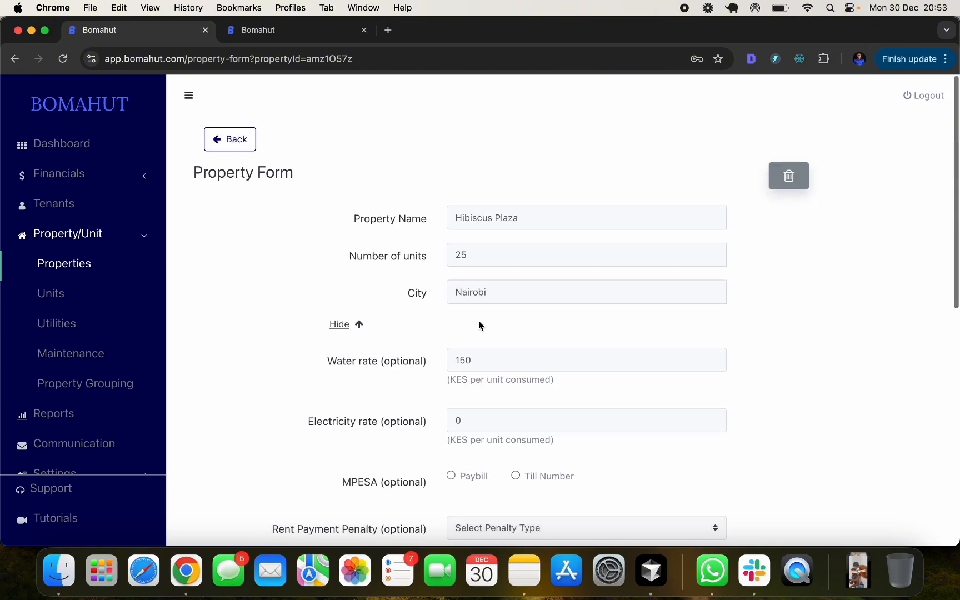
pyautogui.scroll(-10, 293, 443)
pyautogui.scroll(1, 228, 506)
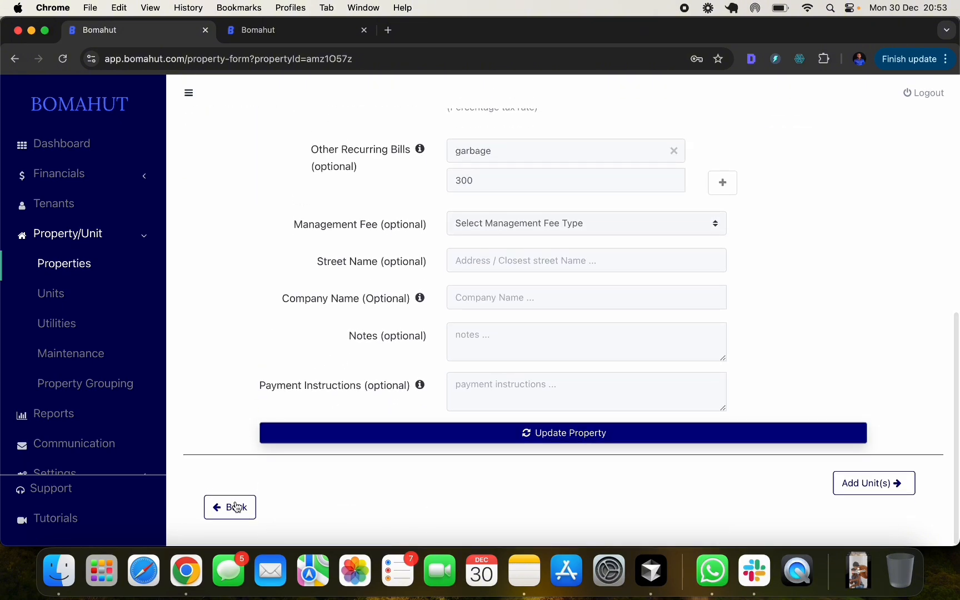
pyautogui.click(232, 506)
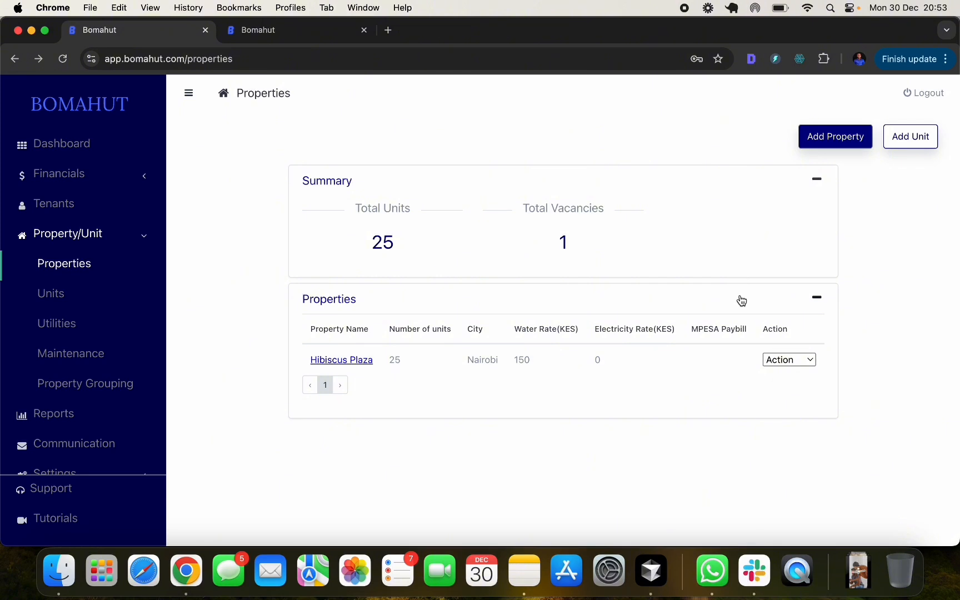
# - Add unit H2 to Hibiscus Plaza with rent 10000
pyautogui.click(55, 300)
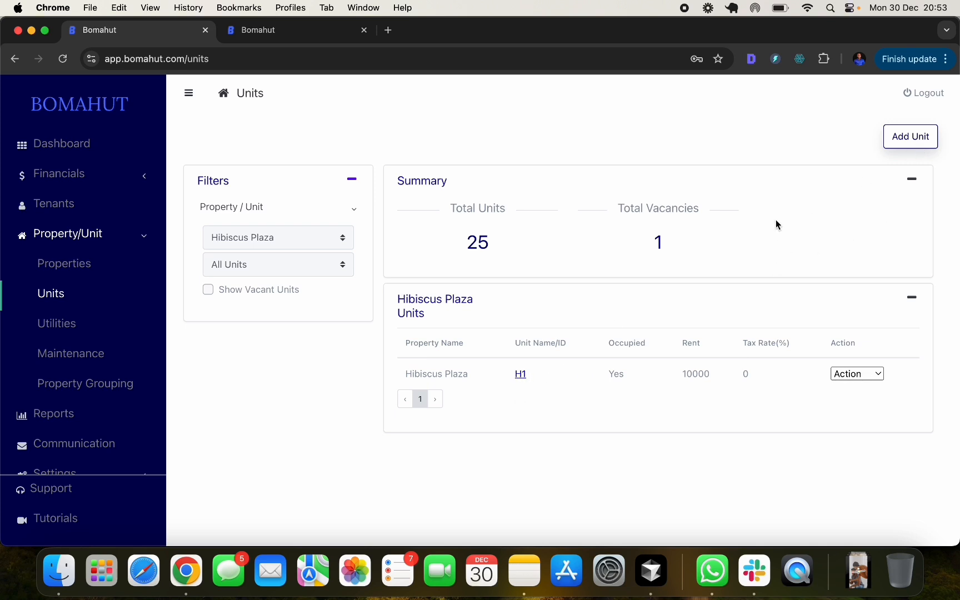
pyautogui.click(902, 146)
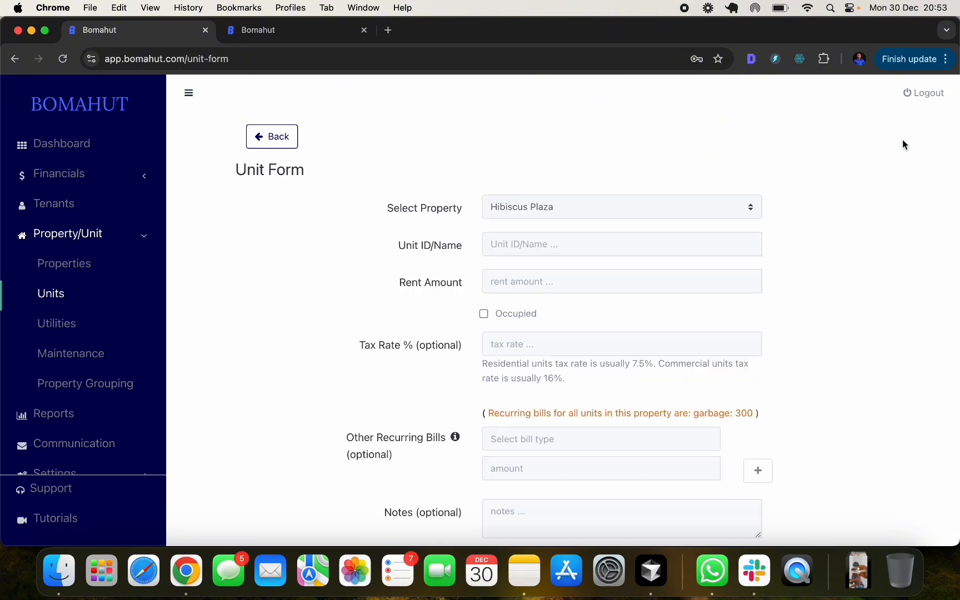
pyautogui.click(548, 238)
pyautogui.write('H')
pyautogui.press('BackSpace')
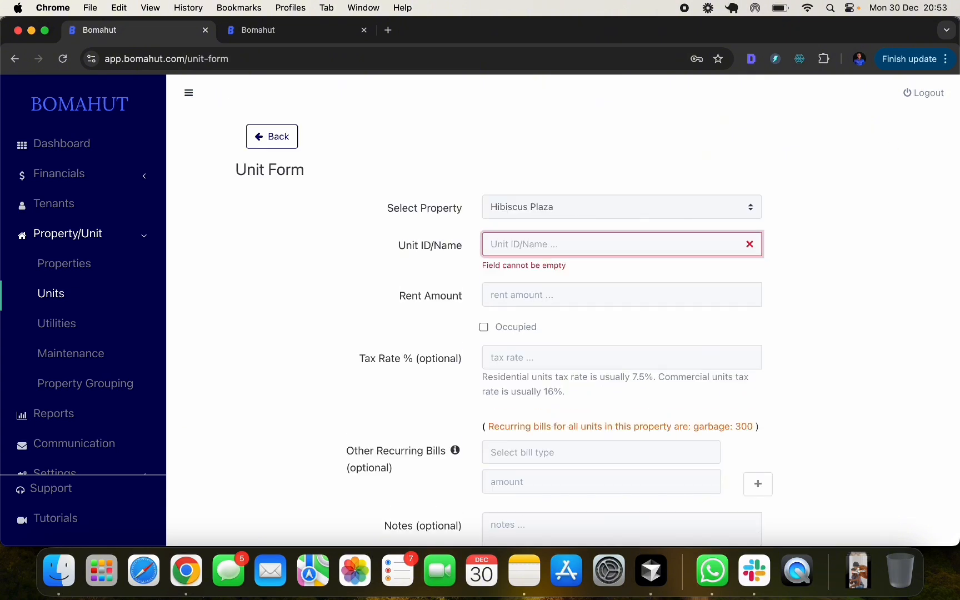
pyautogui.write('H2')
pyautogui.click(537, 281)
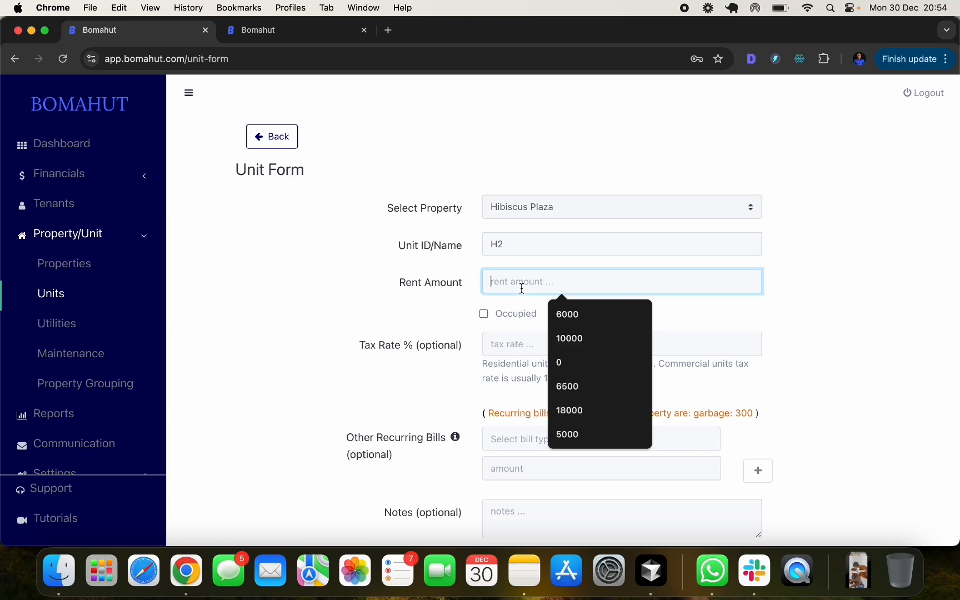
pyautogui.write('10000')
pyautogui.click(784, 288)
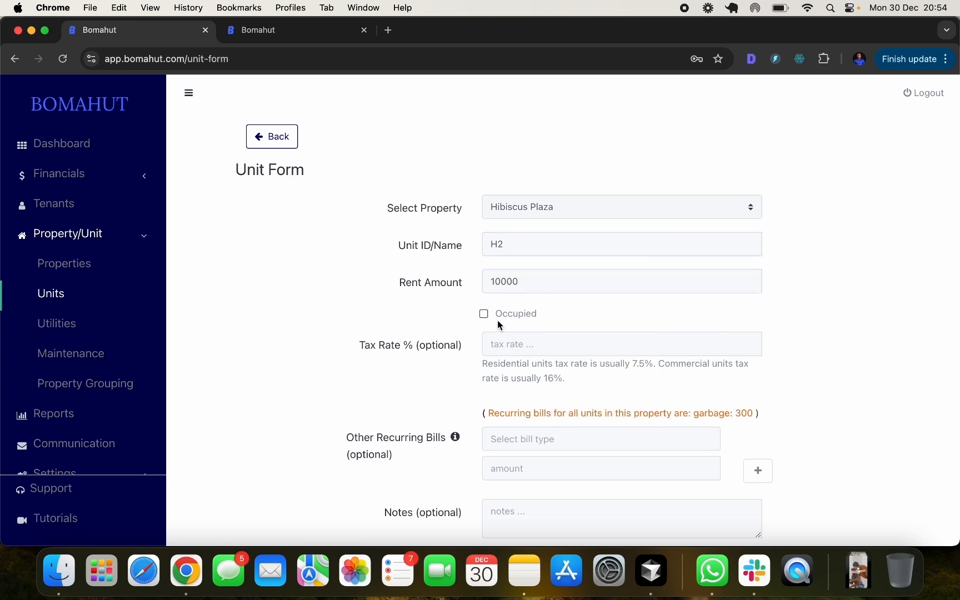
pyautogui.scroll(-3, 546, 319)
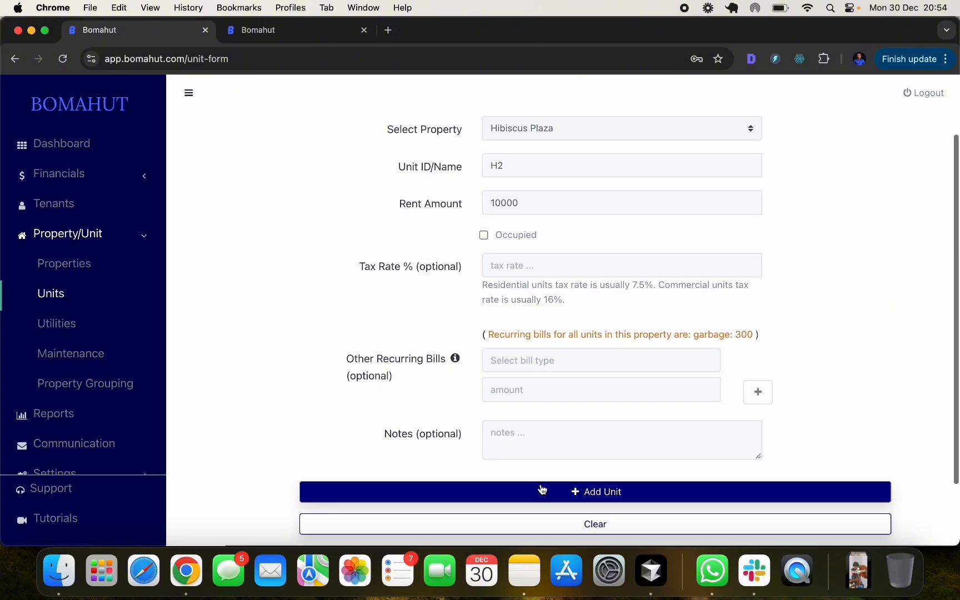
pyautogui.click(542, 490)
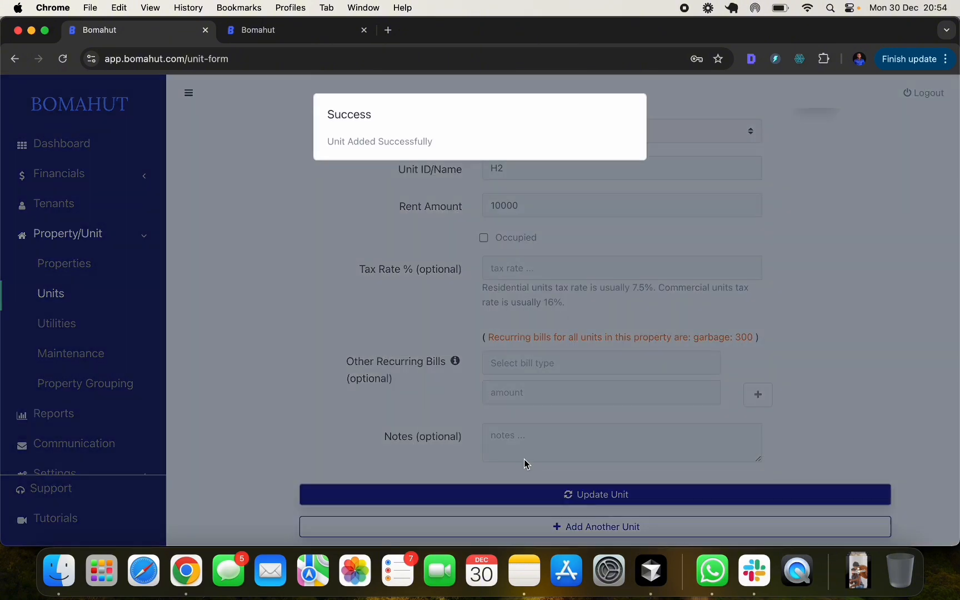
# - Add unit H3 with rent 9000 and return to the units list
pyautogui.scroll(-1, 522, 458)
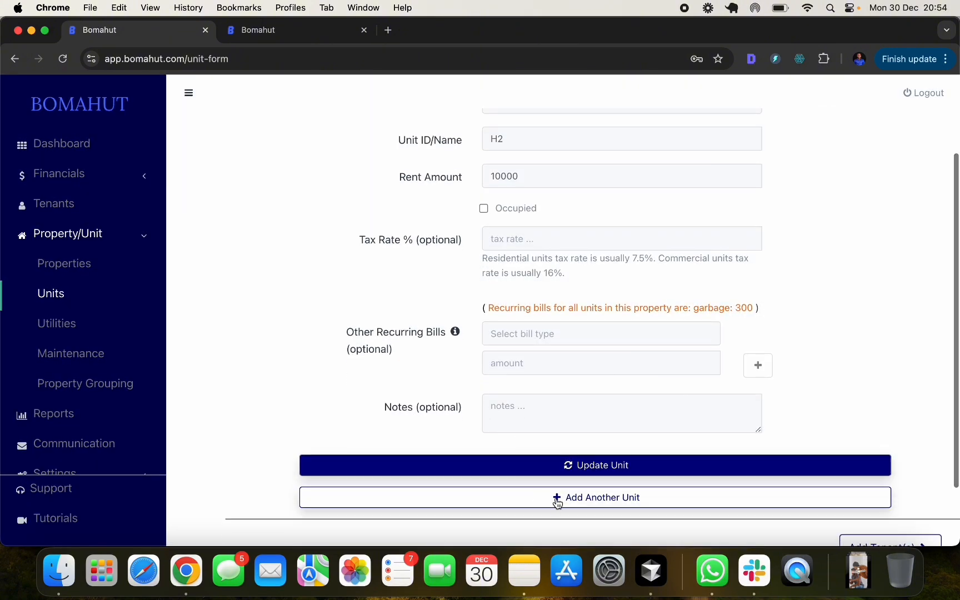
pyautogui.click(556, 501)
pyautogui.click(538, 247)
pyautogui.write('H3')
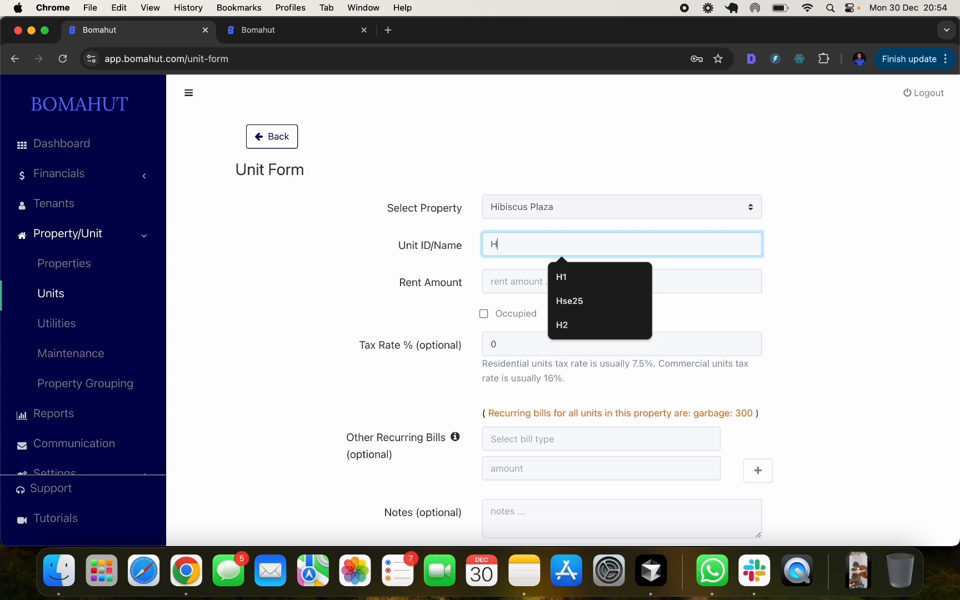
pyautogui.click(534, 274)
pyautogui.write('10000')
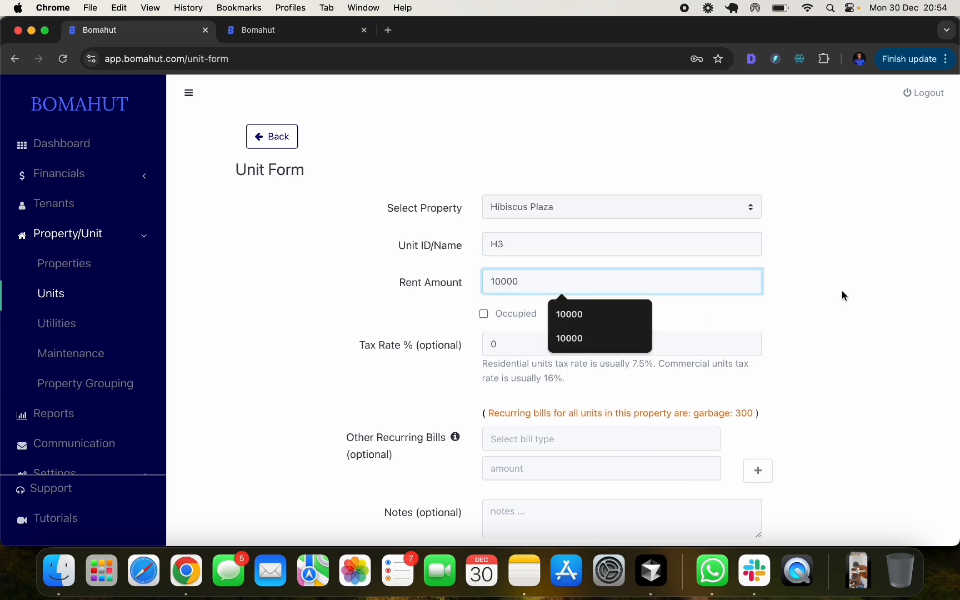
pyautogui.click(819, 298)
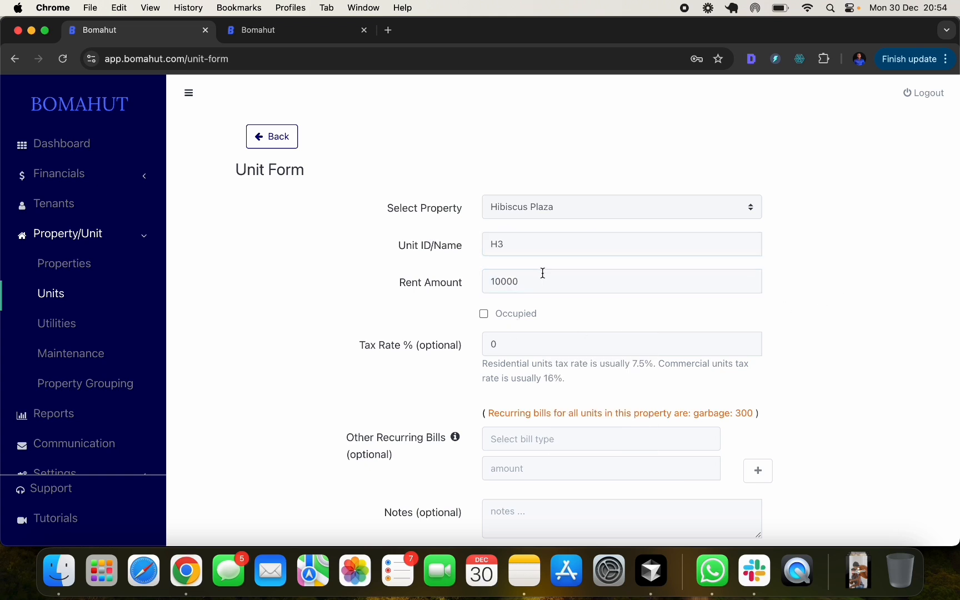
pyautogui.doubleClick(503, 281)
pyautogui.write('9000')
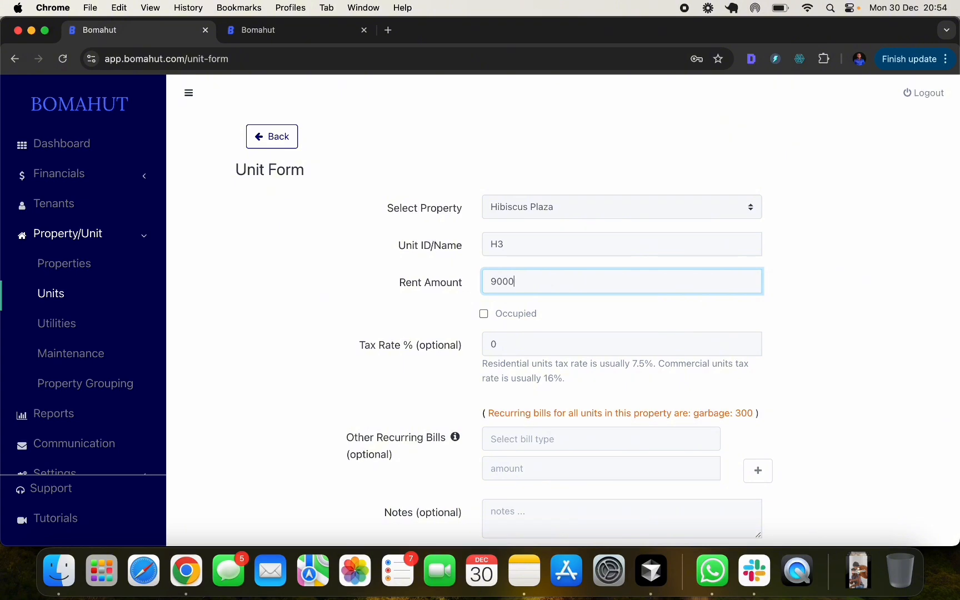
pyautogui.click(718, 301)
pyautogui.scroll(-5, 717, 301)
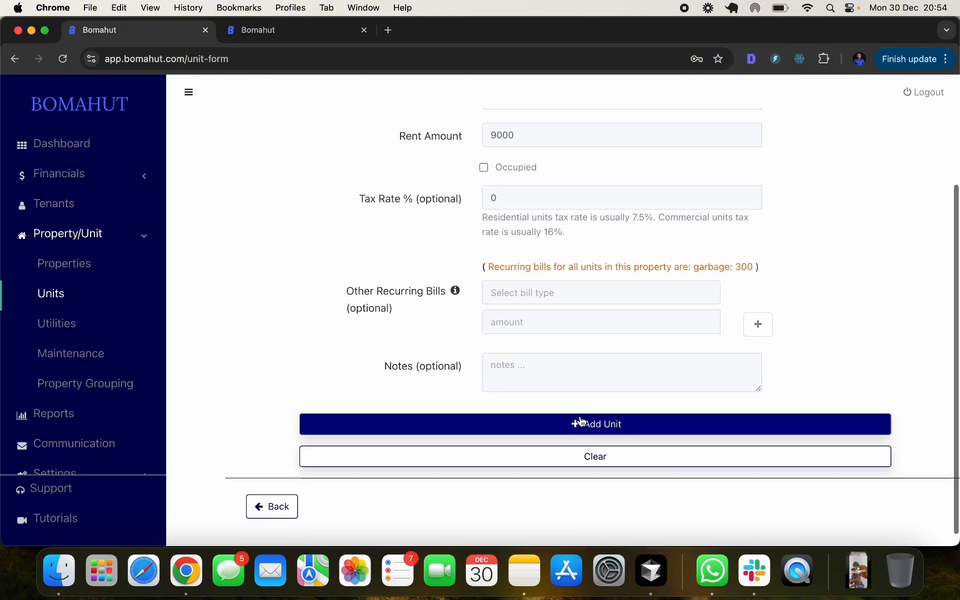
pyautogui.click(581, 423)
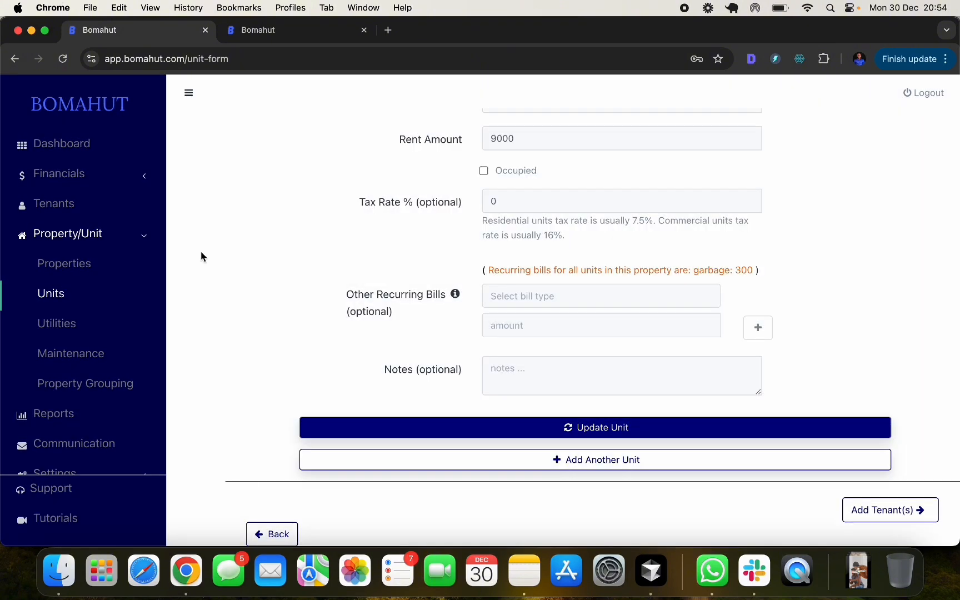
pyautogui.click(273, 532)
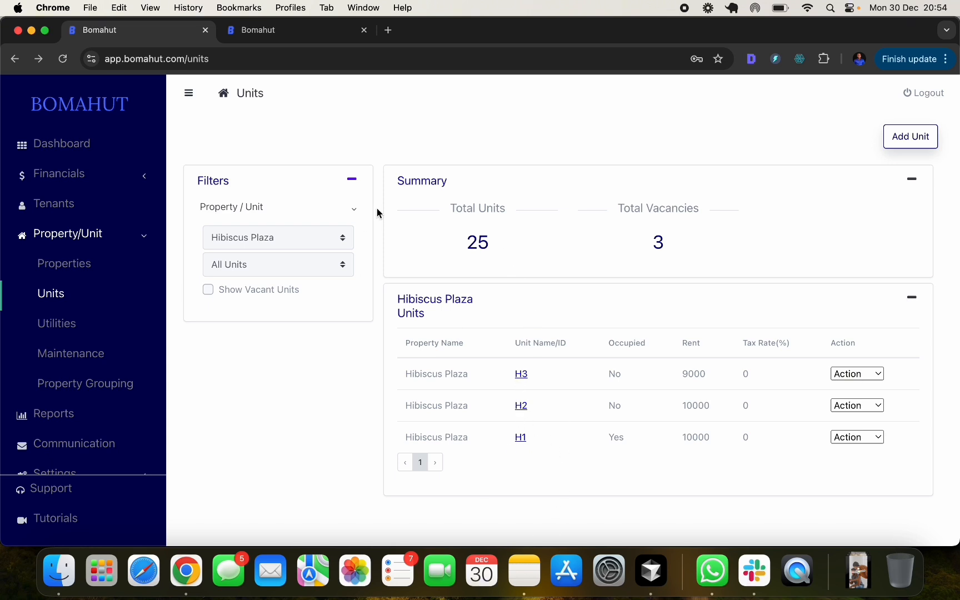
# - Go to the Tenants list, checking the balance filters and keeping Hibiscus Plaza as property
pyautogui.click(87, 231)
pyautogui.click(72, 203)
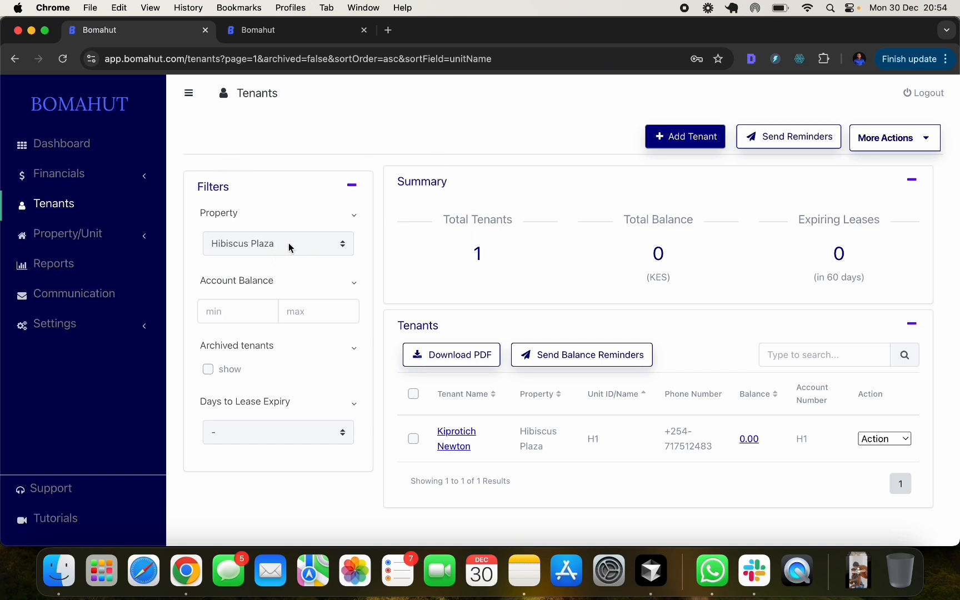
pyautogui.click(234, 312)
pyautogui.click(324, 312)
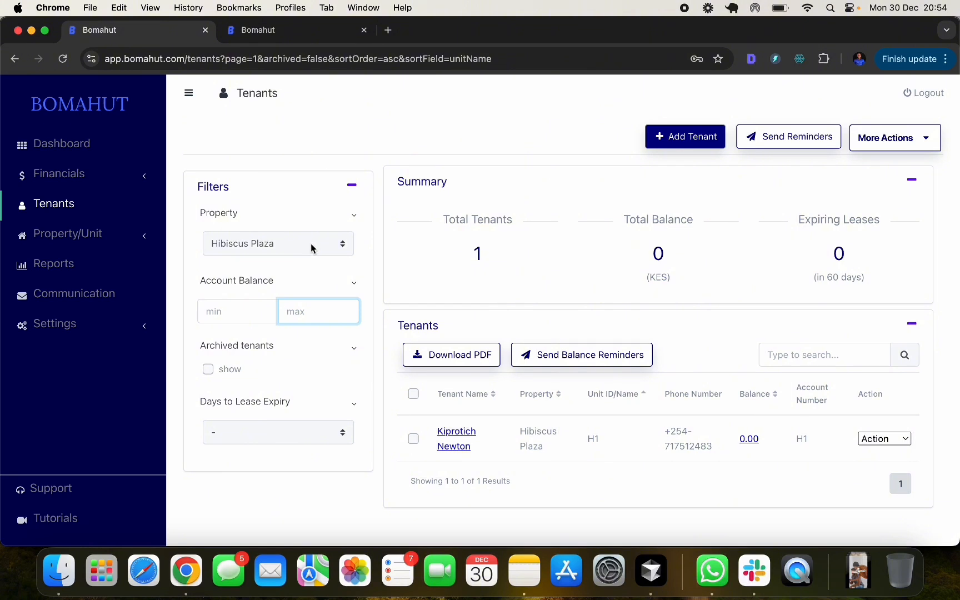
pyautogui.click(312, 248)
pyautogui.click(312, 249)
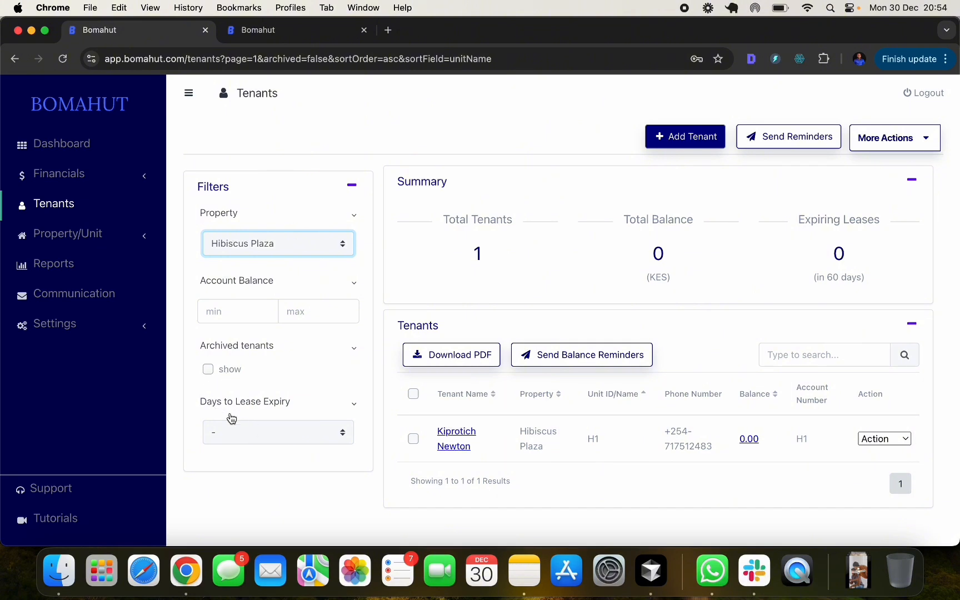
# - Review the lease expiry filter and More Actions list without changing anything
pyautogui.click(258, 435)
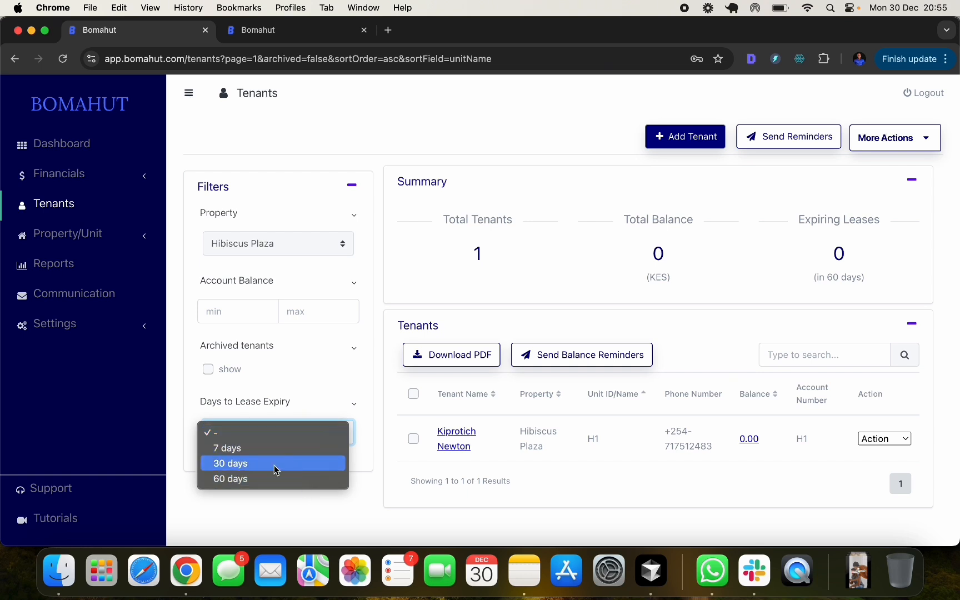
pyautogui.click(272, 509)
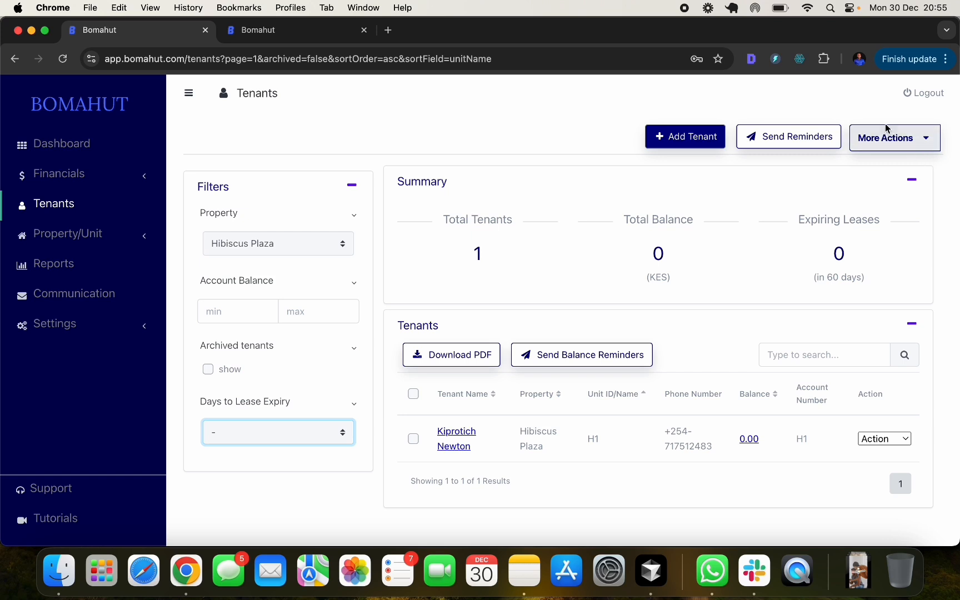
pyautogui.click(886, 143)
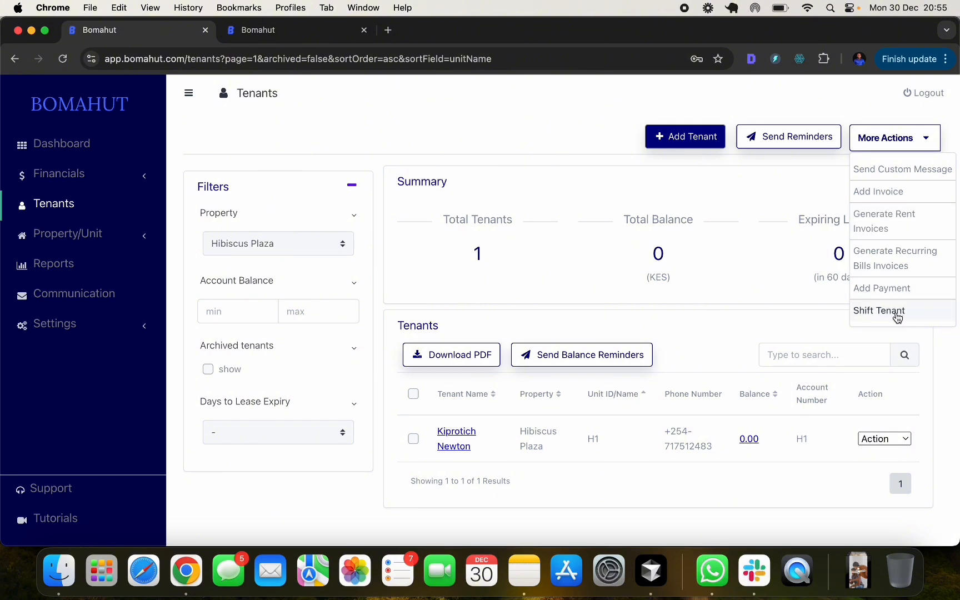
pyautogui.click(939, 391)
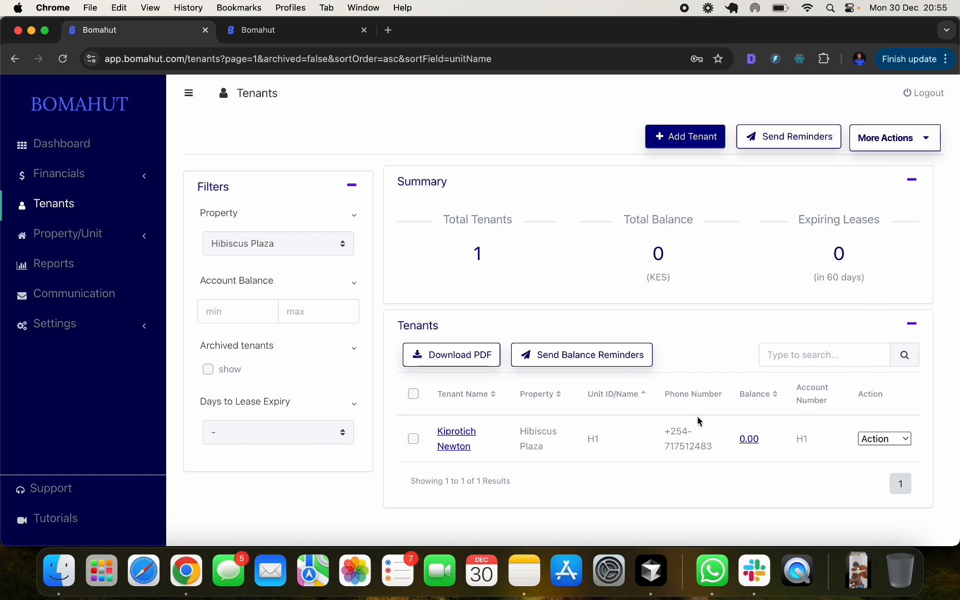
pyautogui.scroll(-1, 607, 432)
pyautogui.scroll(1, 609, 436)
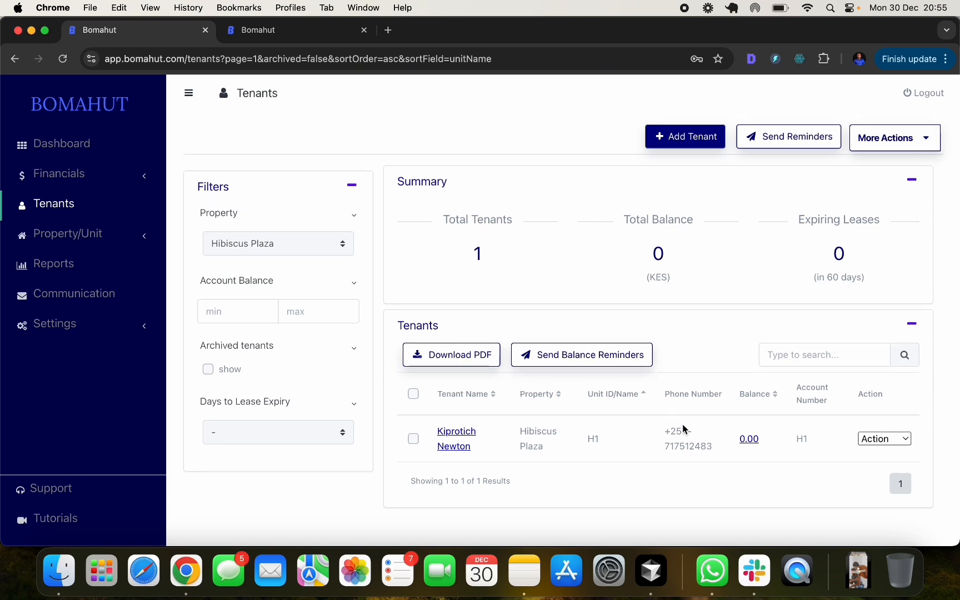
# - Open the Shift Tenant Form from More Actions after glancing at the tenant's row actions
pyautogui.click(884, 440)
pyautogui.scroll(-3, 883, 443)
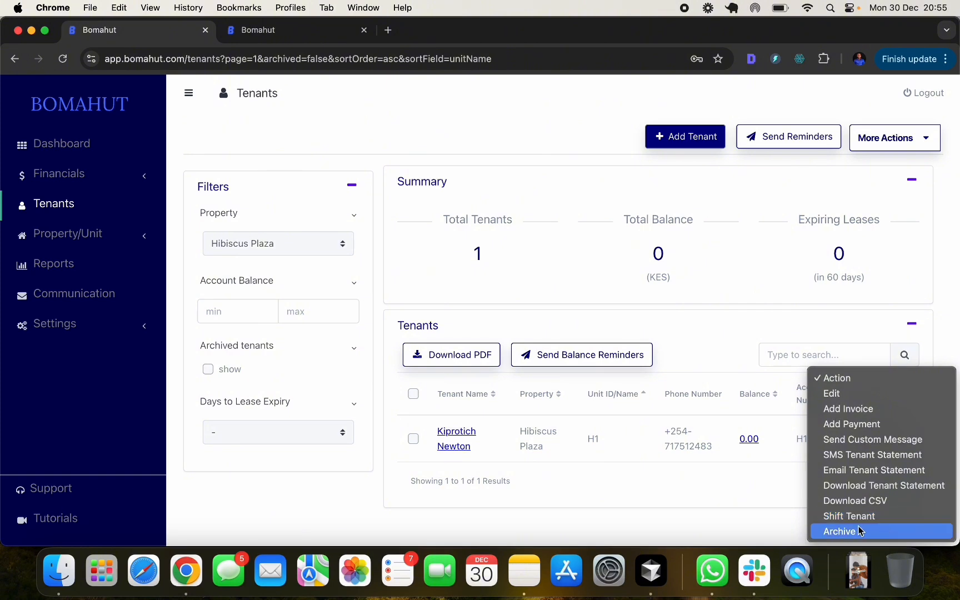
pyautogui.click(784, 530)
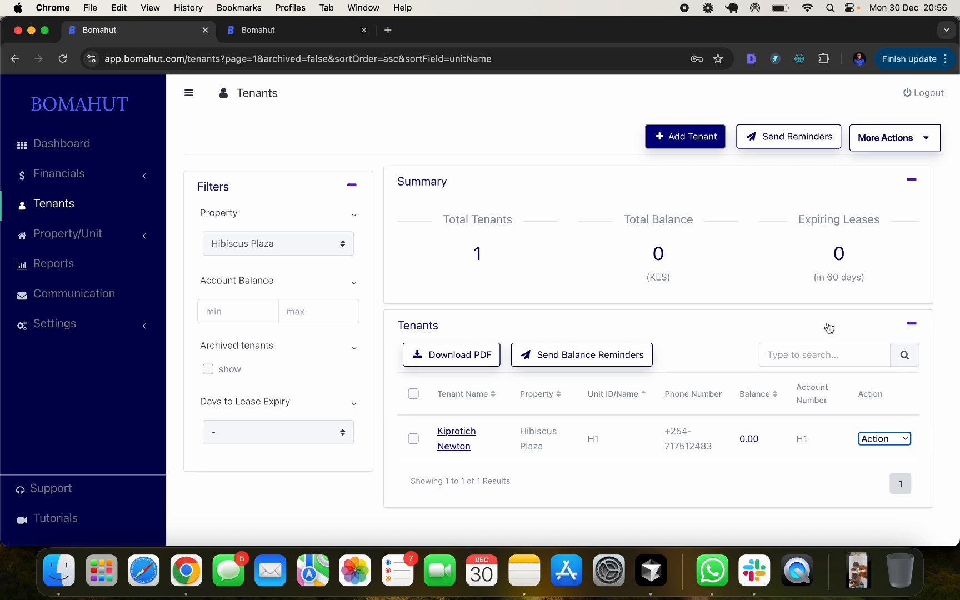
pyautogui.click(951, 270)
pyautogui.click(902, 141)
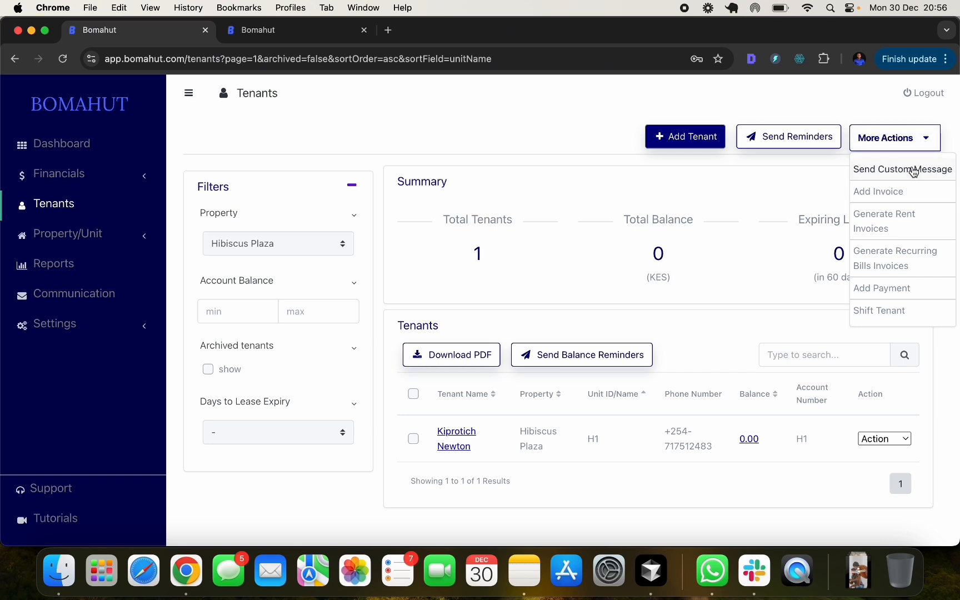
pyautogui.click(889, 316)
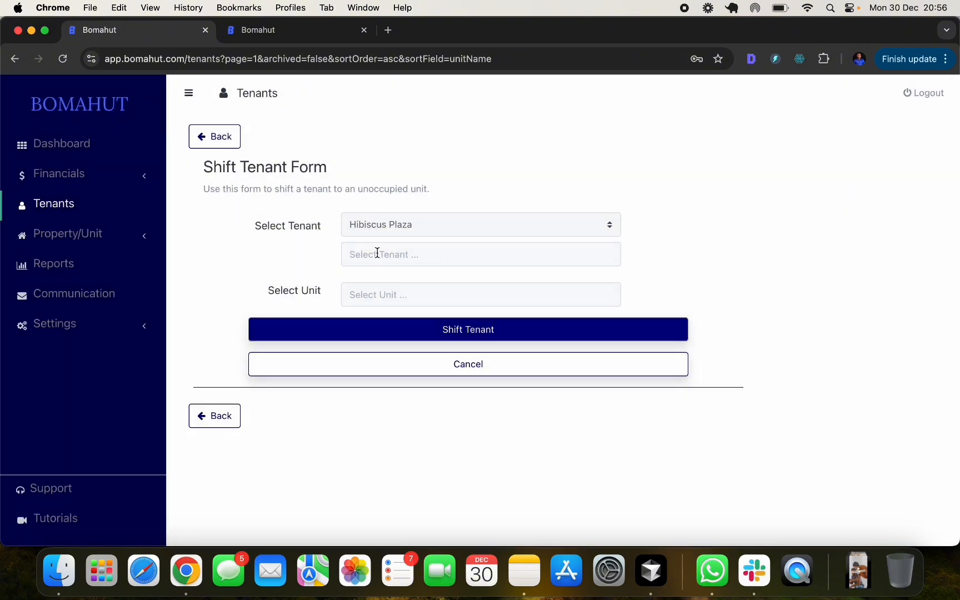
# - Pick the H1 tenant and target unit H2, then back out without shifting
pyautogui.click(400, 255)
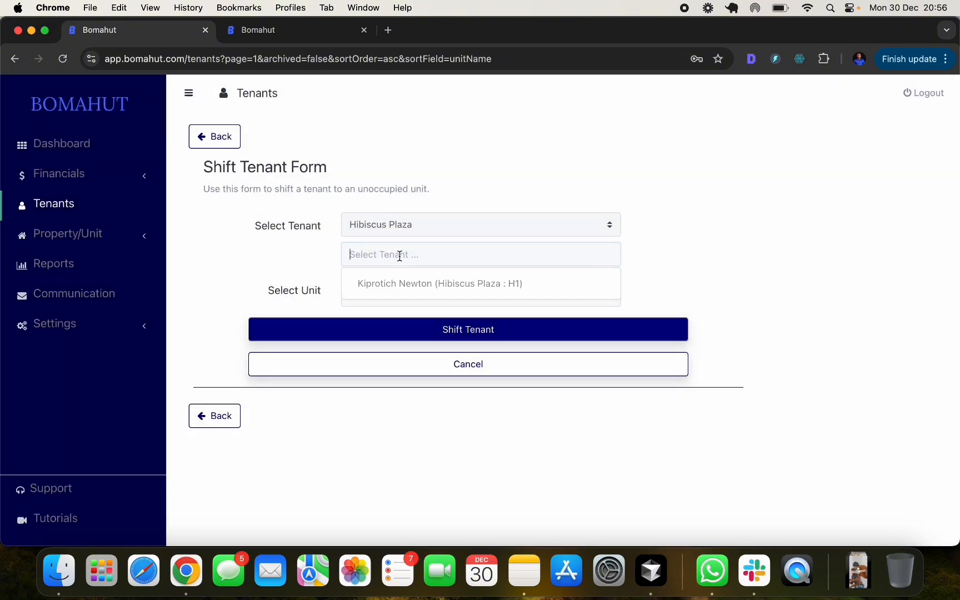
pyautogui.click(428, 289)
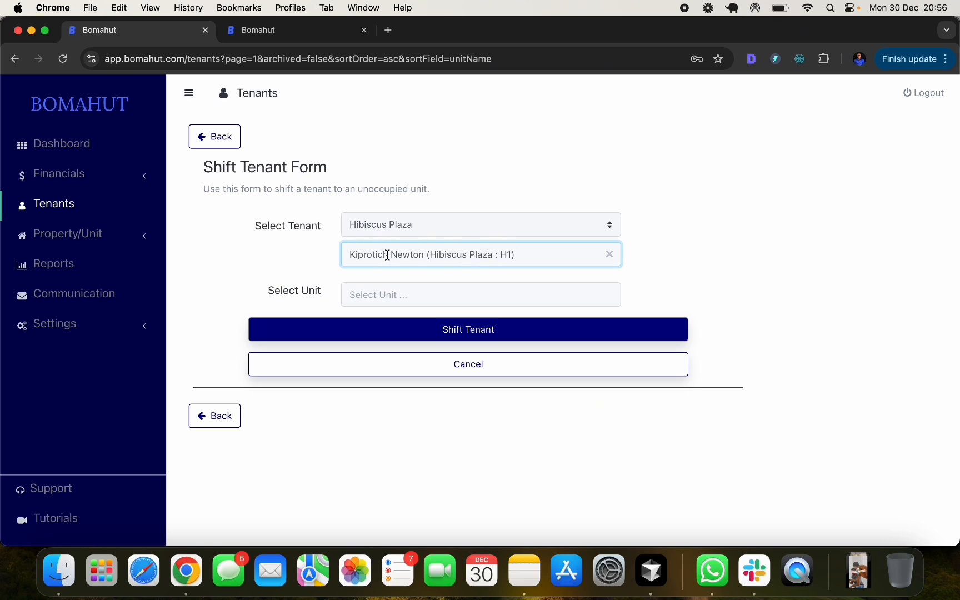
pyautogui.click(383, 294)
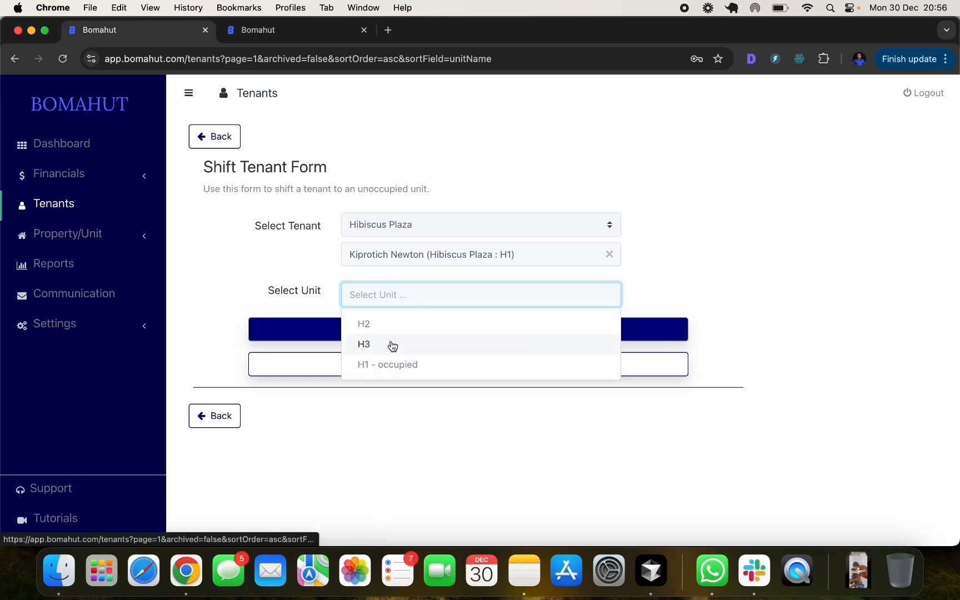
pyautogui.click(433, 332)
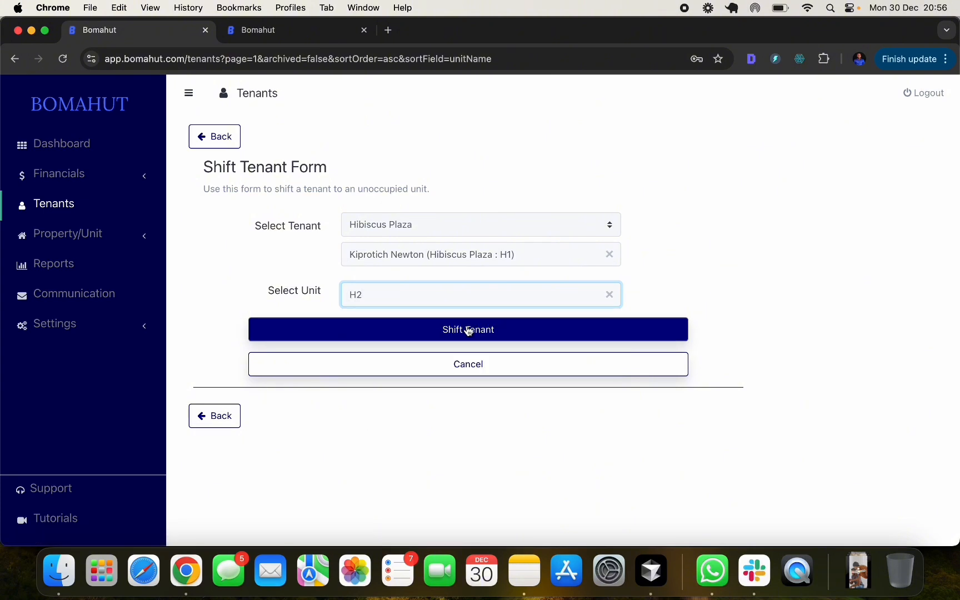
pyautogui.click(215, 420)
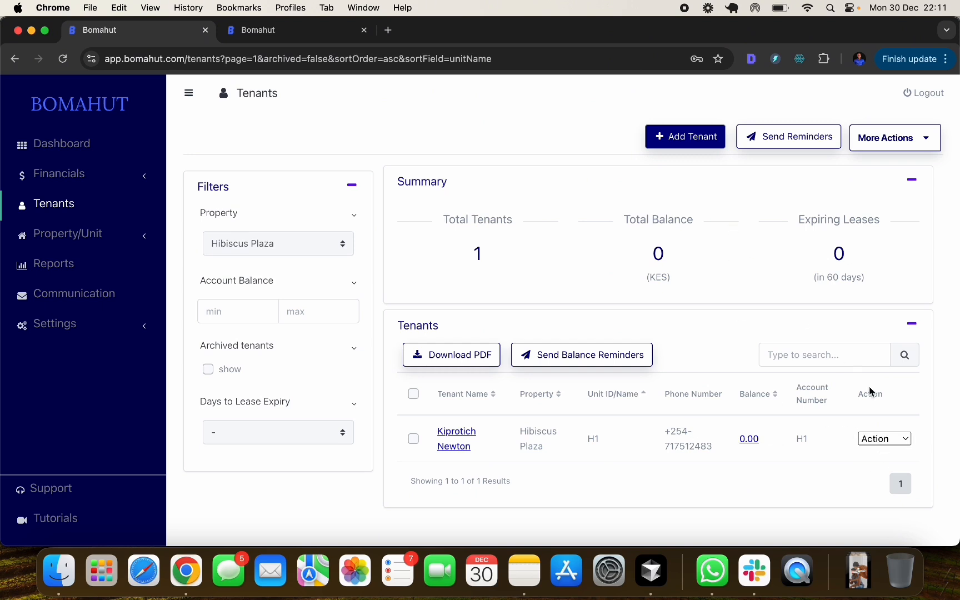
# - Start an invoice from the tenant's transaction history, then back out to the tenants list
pyautogui.click(883, 439)
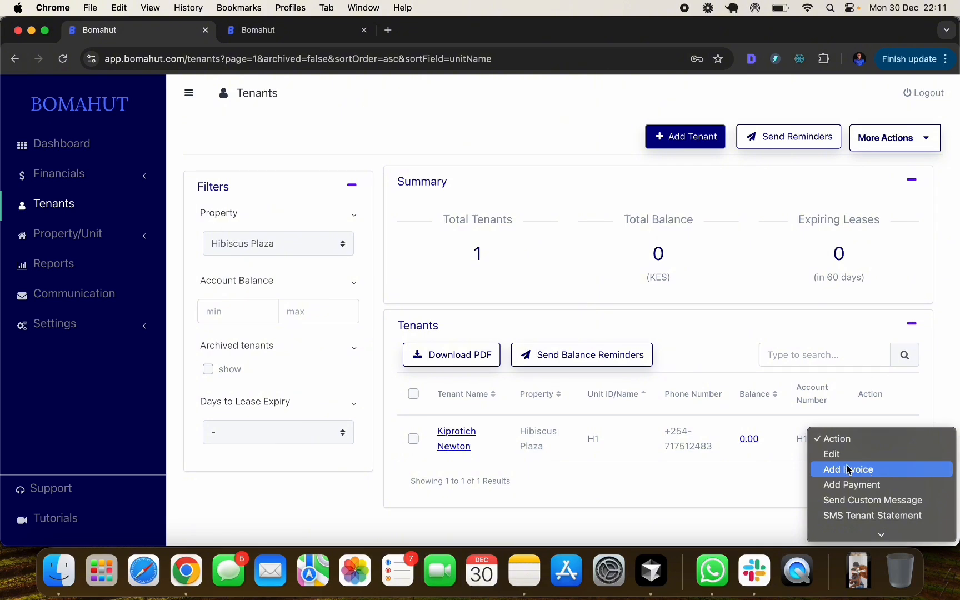
pyautogui.click(611, 517)
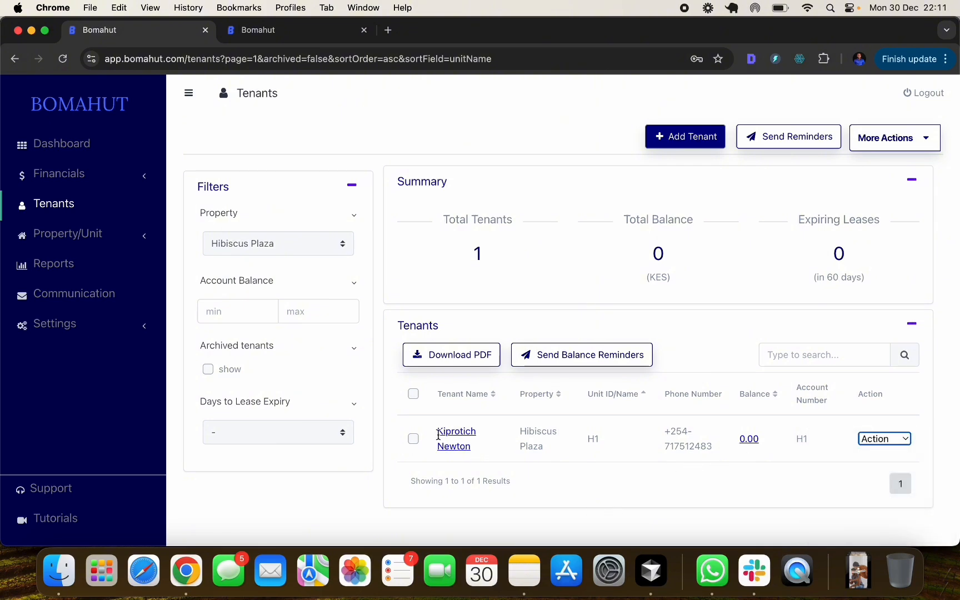
pyautogui.click(751, 440)
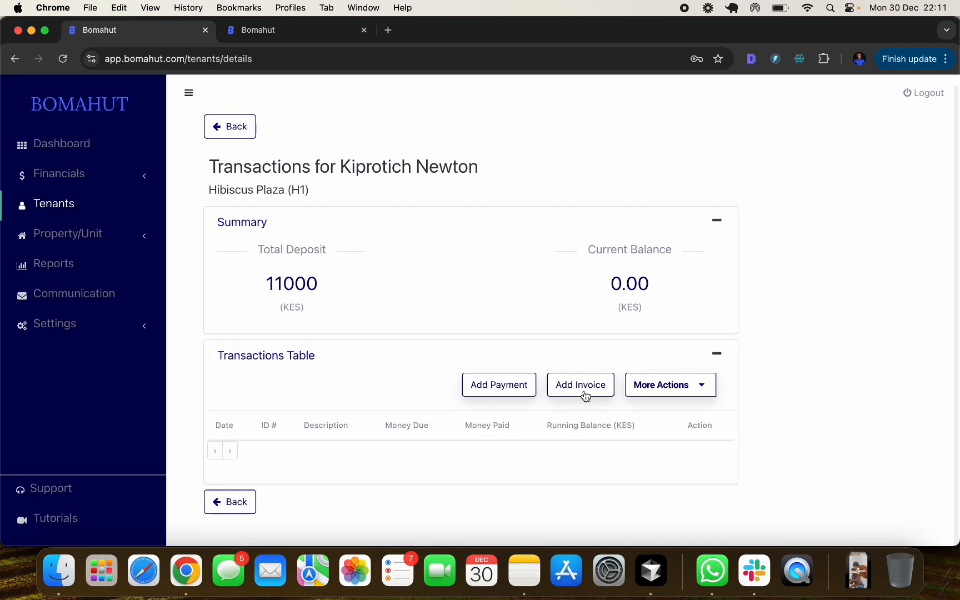
pyautogui.click(585, 387)
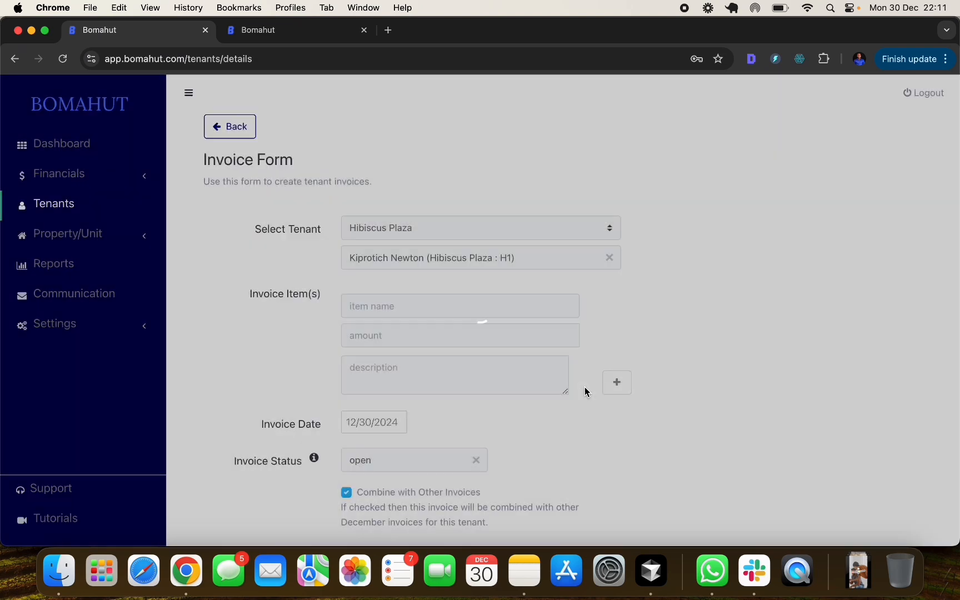
pyautogui.scroll(-5, 382, 321)
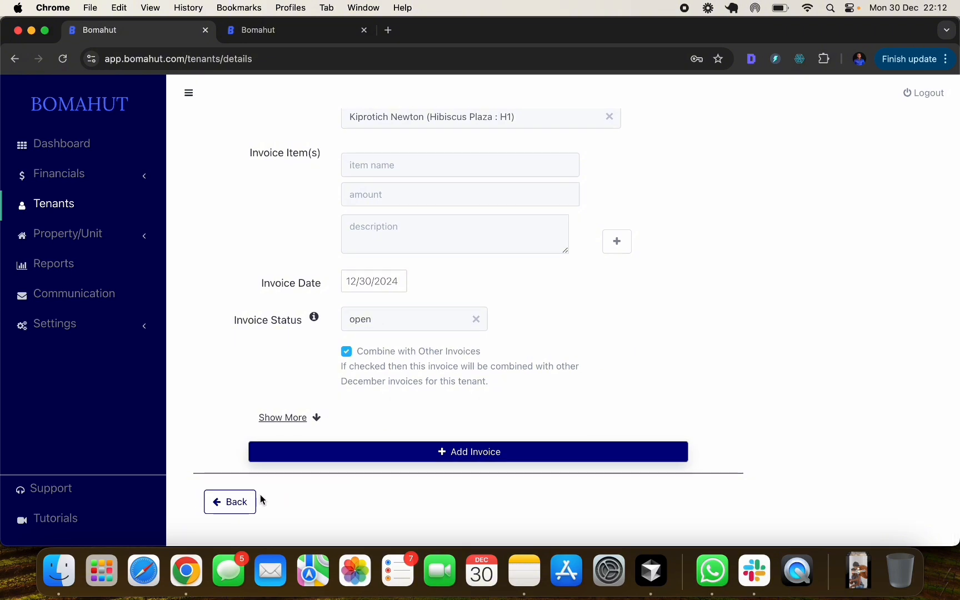
pyautogui.click(240, 504)
pyautogui.click(246, 502)
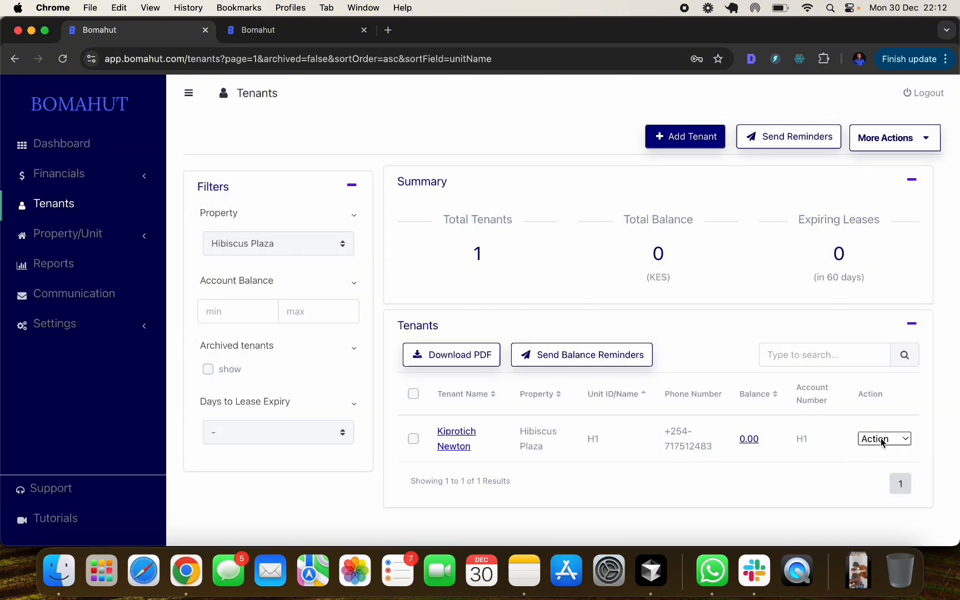
# - Abandon the row's Add Invoice form and open Financials > Invoices, showing 0.00 KES
pyautogui.click(882, 439)
pyautogui.click(879, 469)
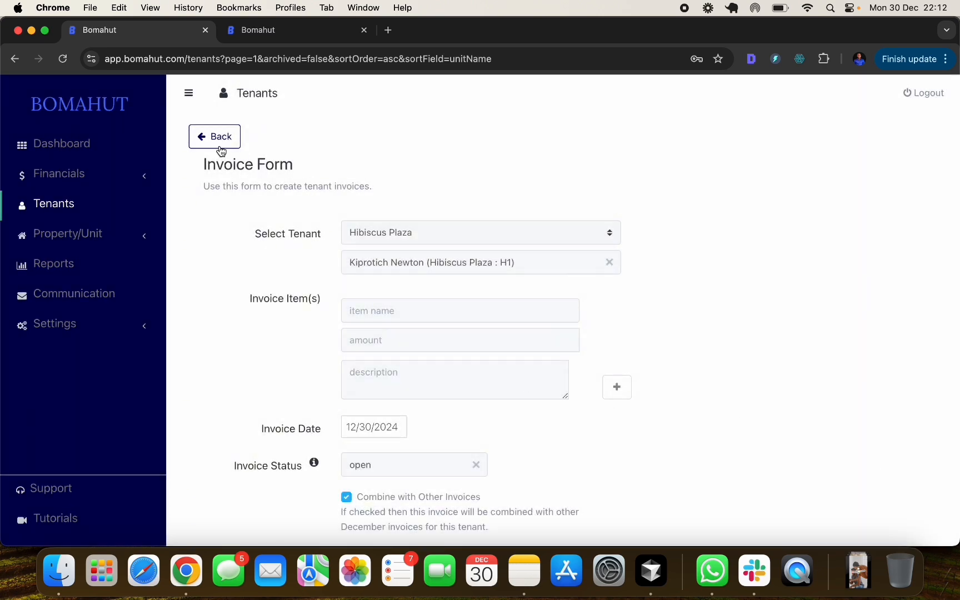
pyautogui.click(218, 145)
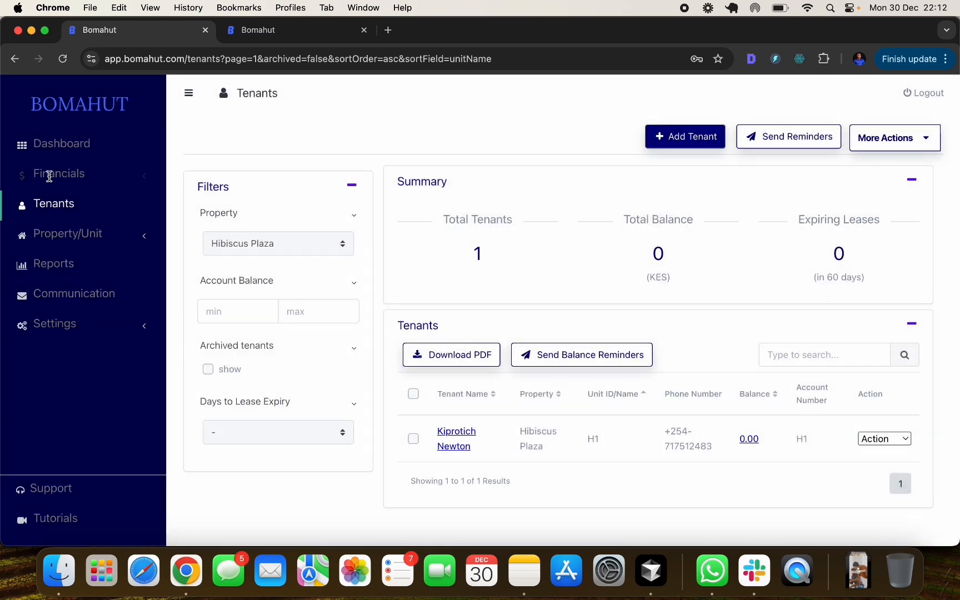
pyautogui.click(48, 174)
pyautogui.click(80, 204)
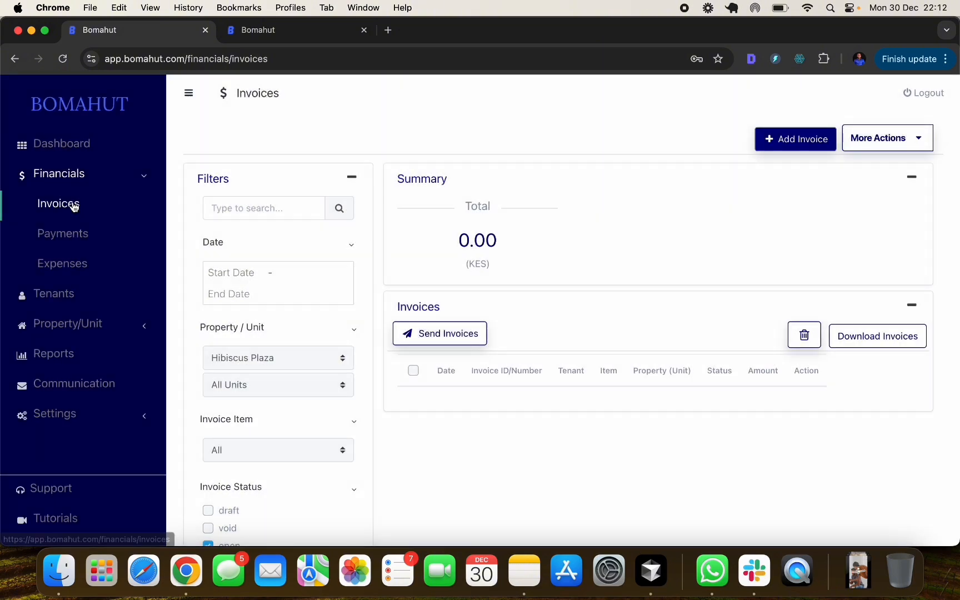
# - Start an invoice for the H1 tenant from Invoices, then return to Tenants unsaved
pyautogui.click(778, 142)
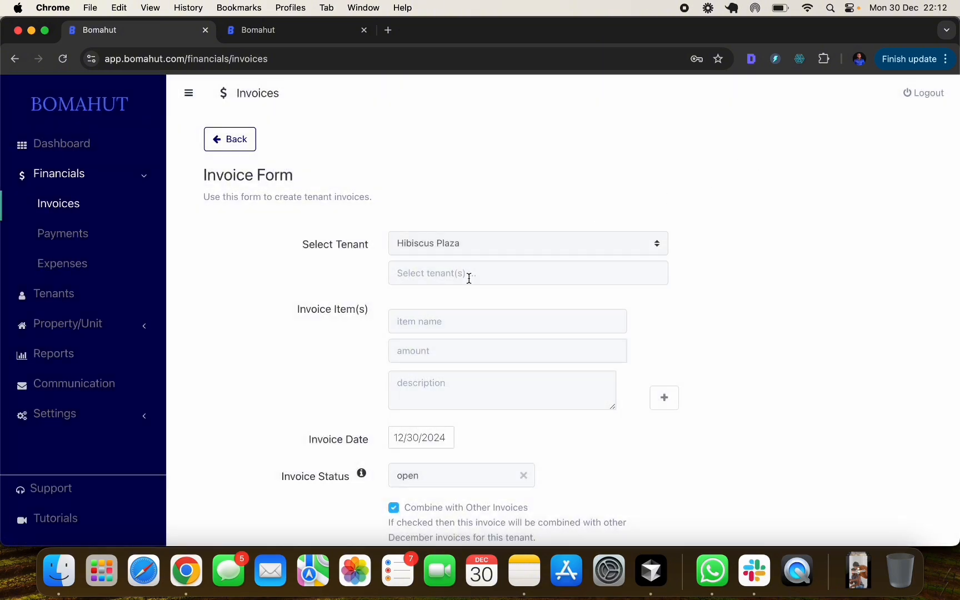
pyautogui.click(468, 276)
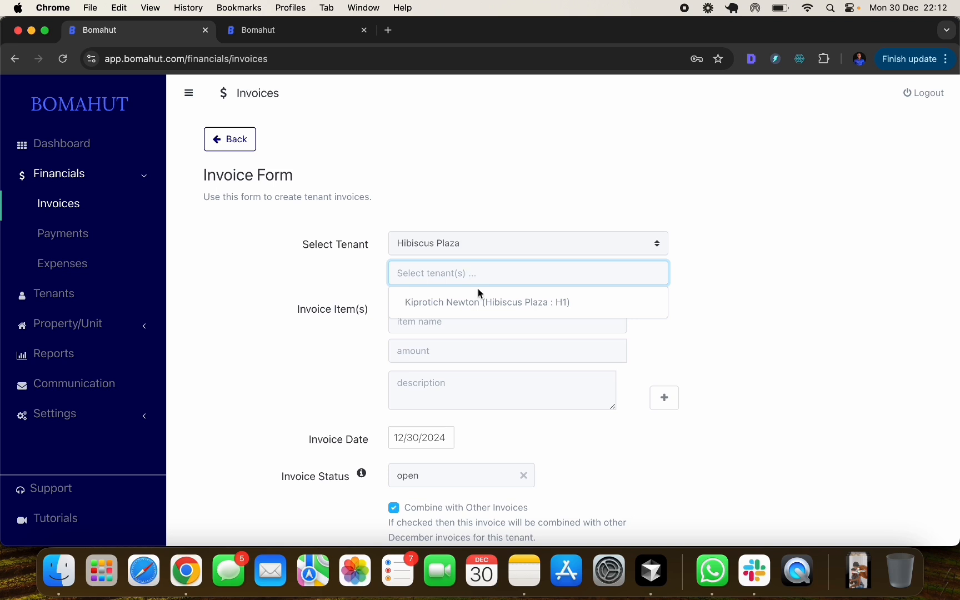
pyautogui.click(485, 300)
pyautogui.click(610, 276)
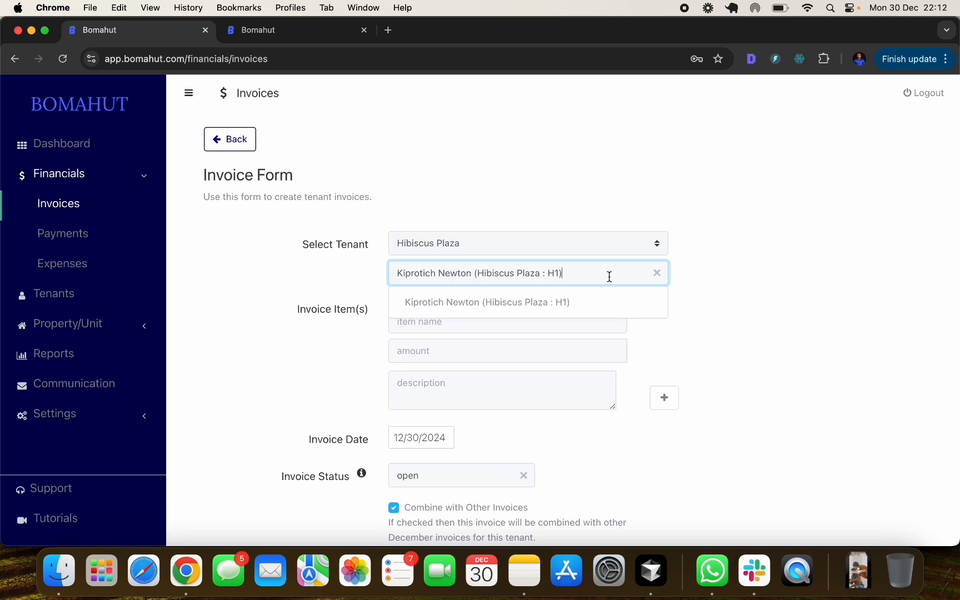
pyautogui.click(724, 276)
pyautogui.scroll(-2, 479, 318)
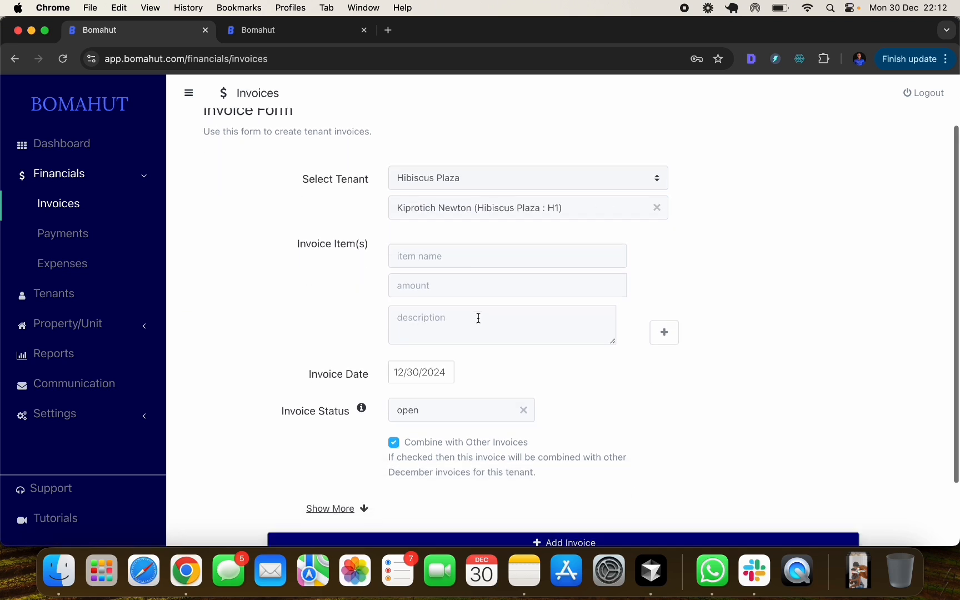
pyautogui.scroll(-1, 479, 318)
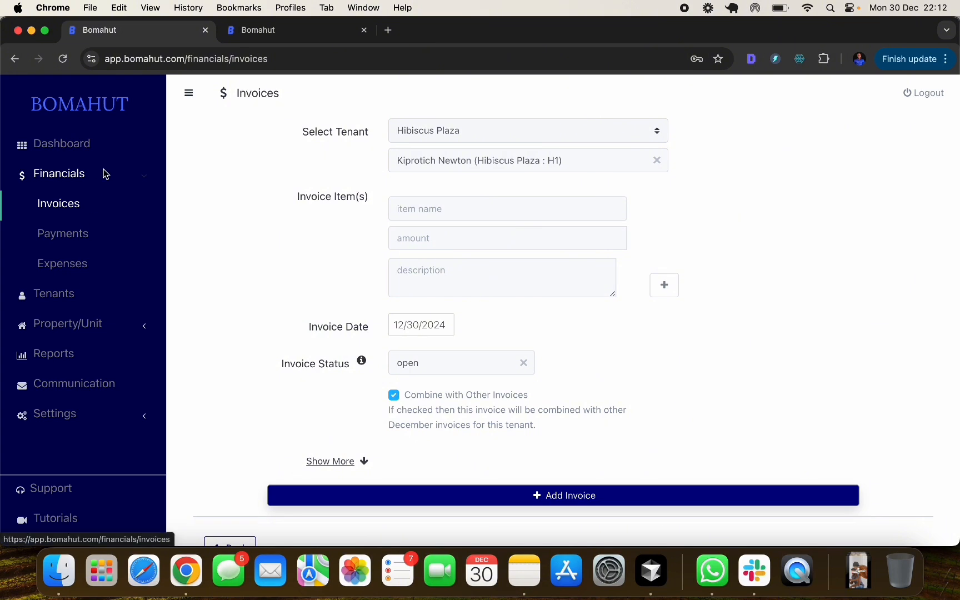
pyautogui.click(61, 296)
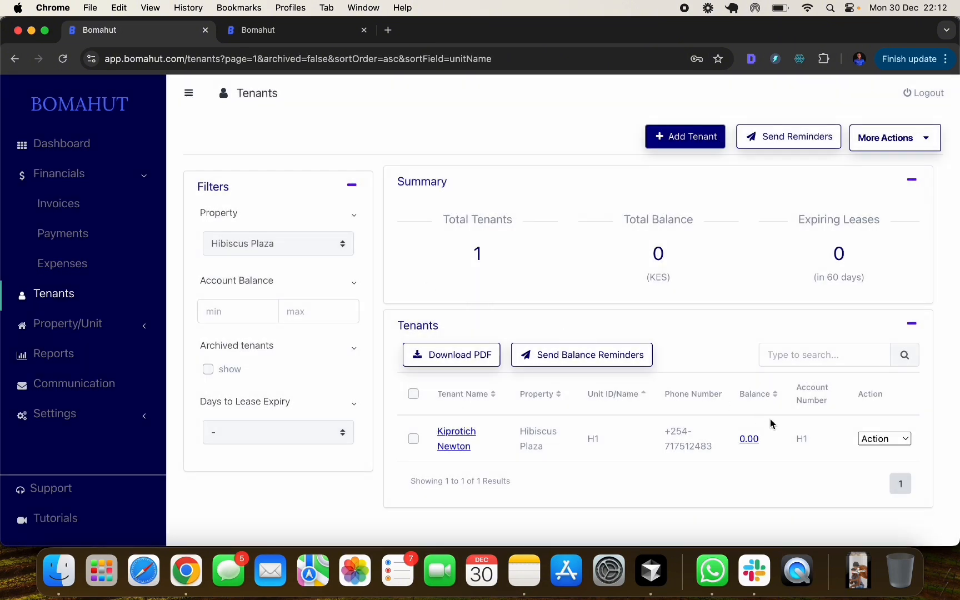
# - Start an H1 tenant invoice with item rent, amount 10000, description 'rent invoice'
pyautogui.click(746, 440)
pyautogui.scroll(-1, 784, 389)
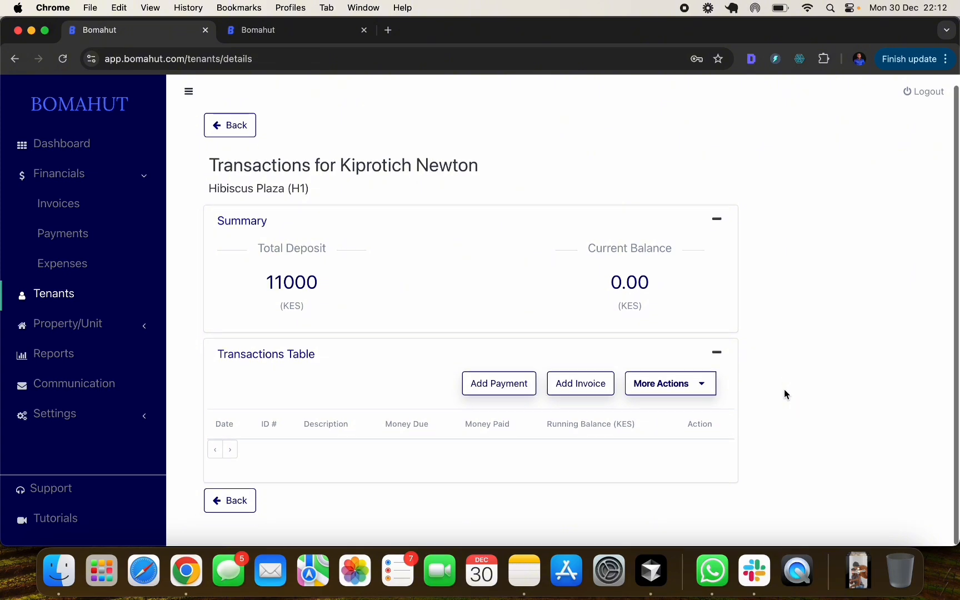
pyautogui.click(584, 387)
pyautogui.click(403, 298)
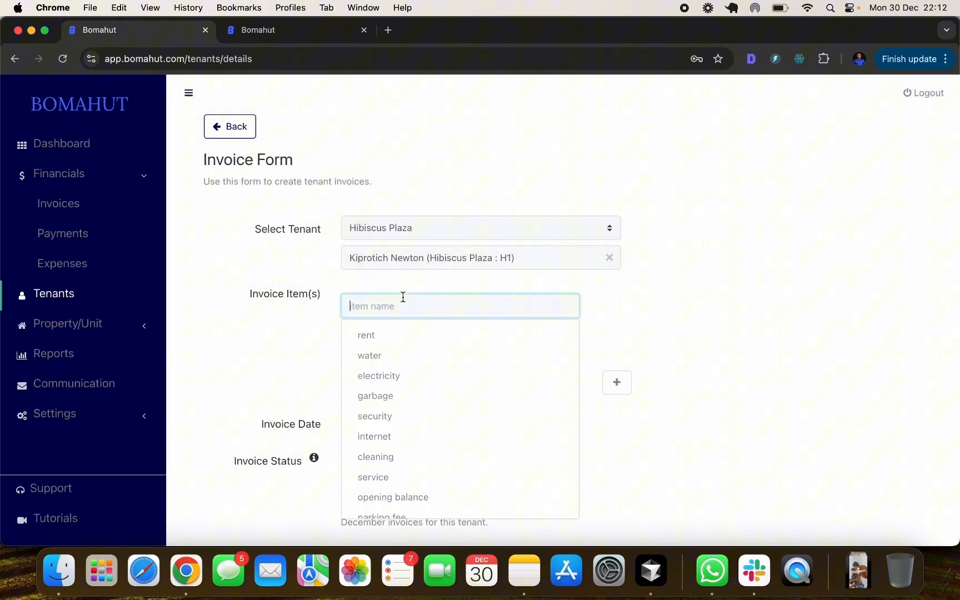
pyautogui.click(378, 336)
pyautogui.click(378, 335)
pyautogui.click(431, 368)
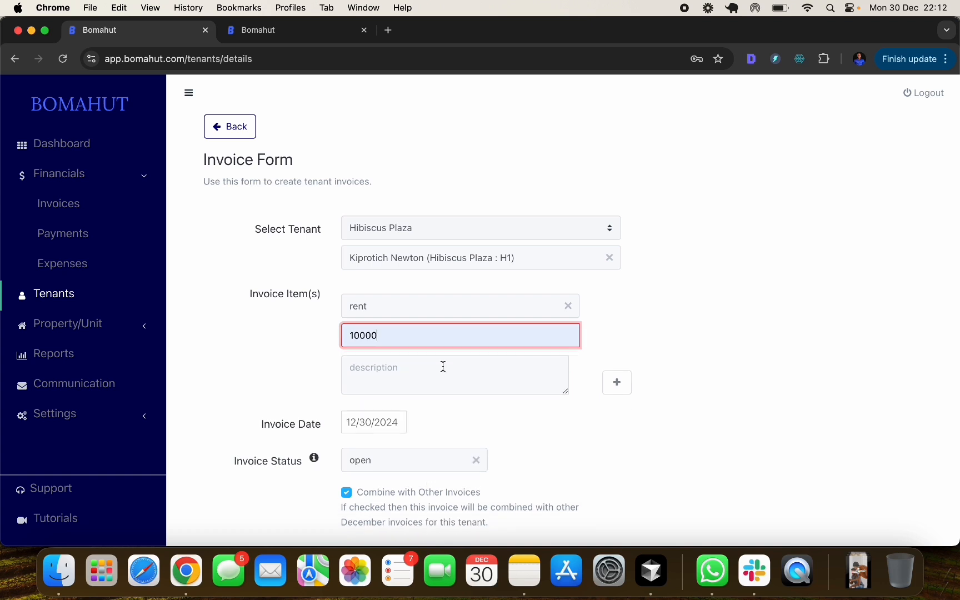
pyautogui.click(384, 369)
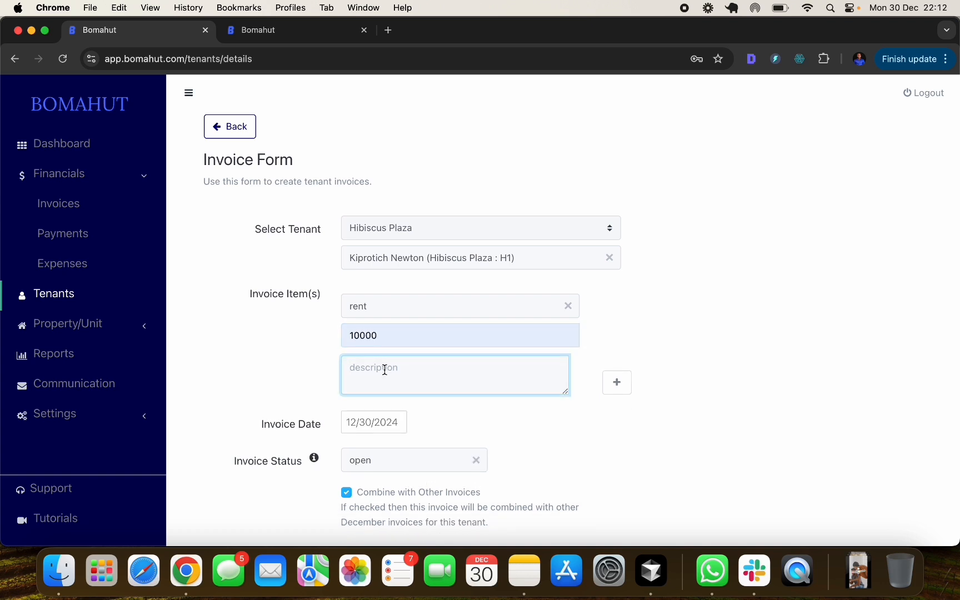
pyautogui.write('rent invoice')
pyautogui.click(476, 424)
# - Keep it combined with December invoices and save the 12/30/2024 rent invoice
pyautogui.scroll(-5, 479, 414)
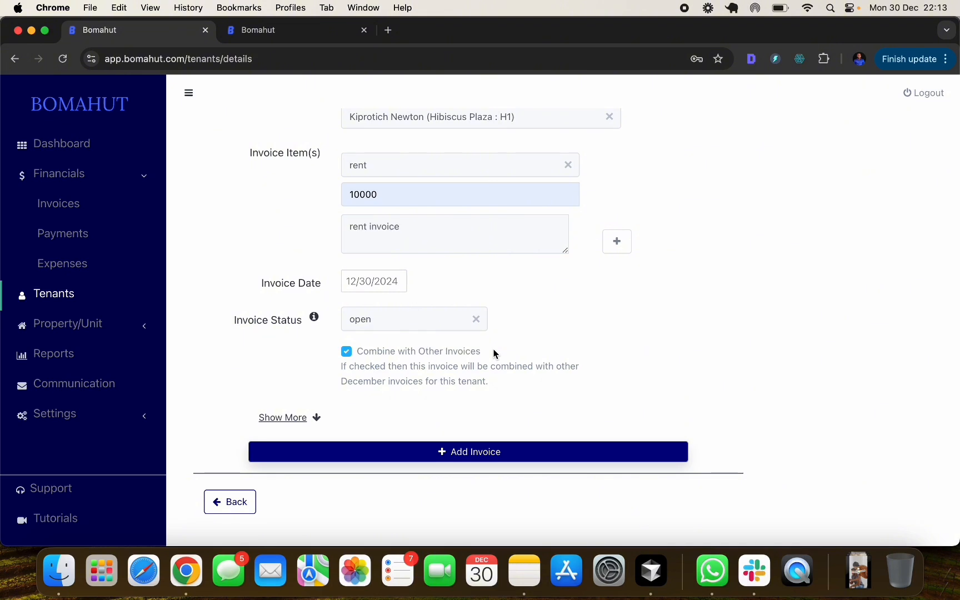
pyautogui.click(349, 357)
pyautogui.click(348, 355)
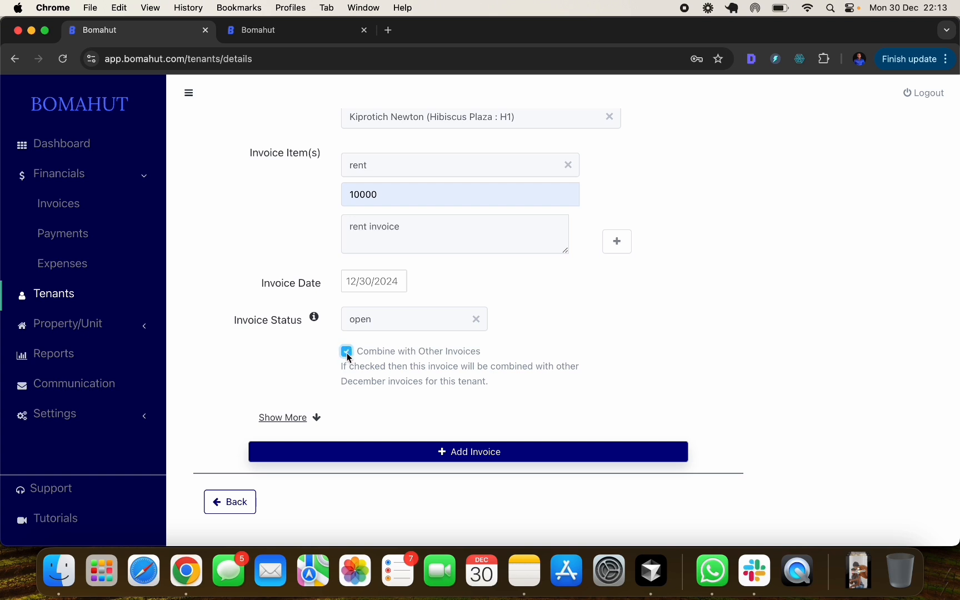
pyautogui.click(288, 418)
pyautogui.scroll(-2, 318, 376)
pyautogui.click(353, 402)
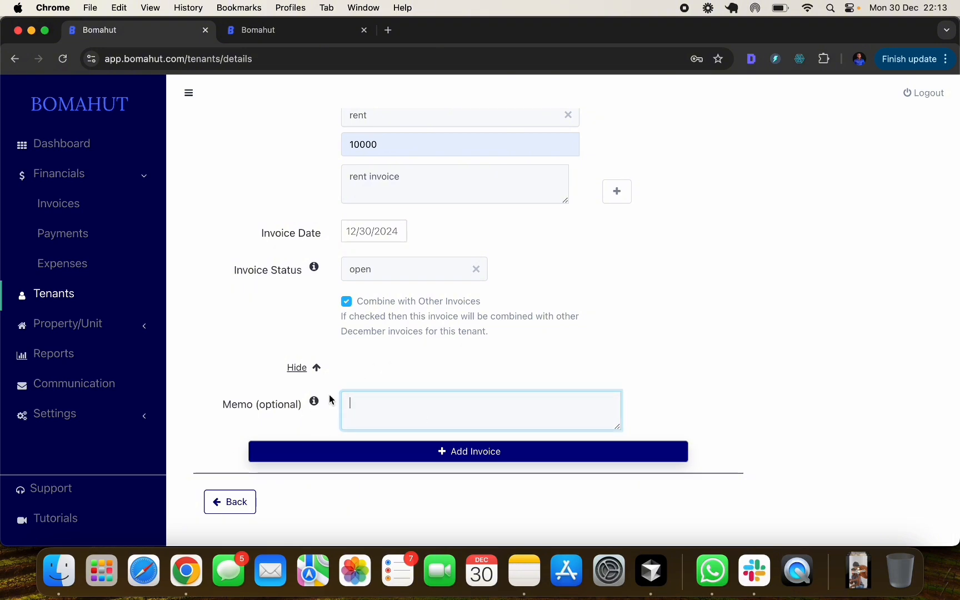
pyautogui.click(457, 453)
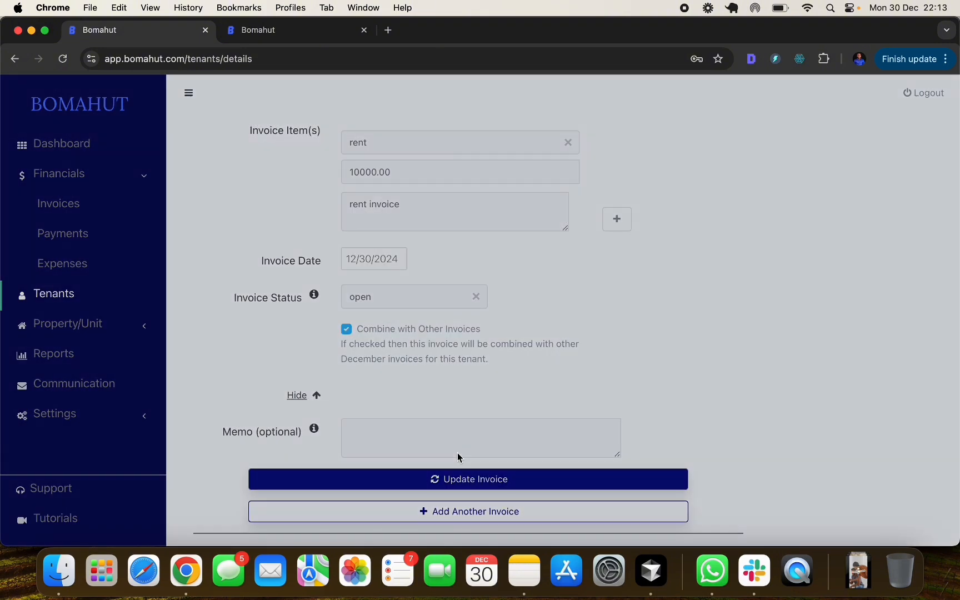
pyautogui.scroll(-3, 511, 397)
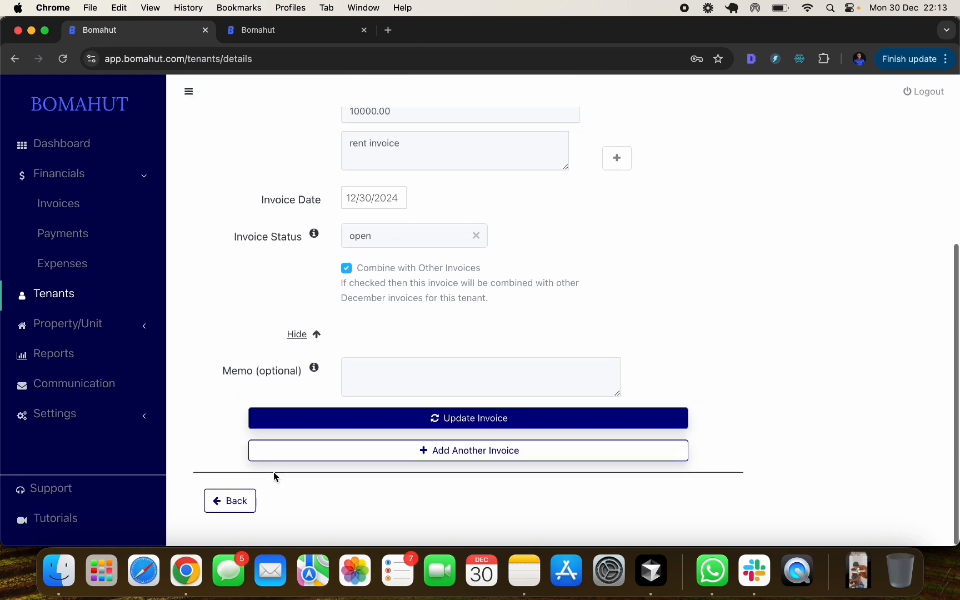
# - Check the tenant's 10,000.00 current balance on the transactions page, then return to Tenants
pyautogui.click(239, 502)
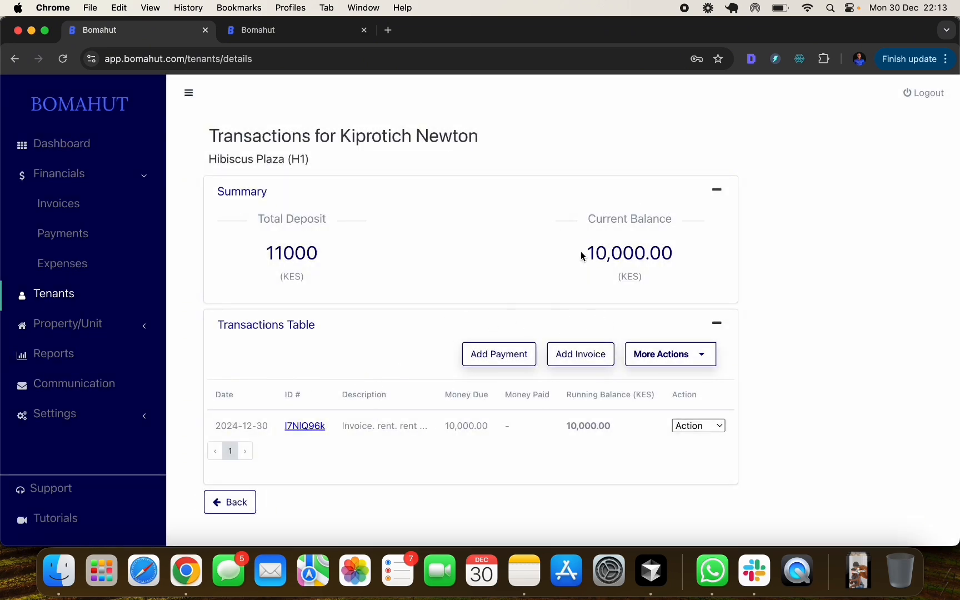
pyautogui.moveTo(582, 253); pyautogui.dragTo(677, 256)
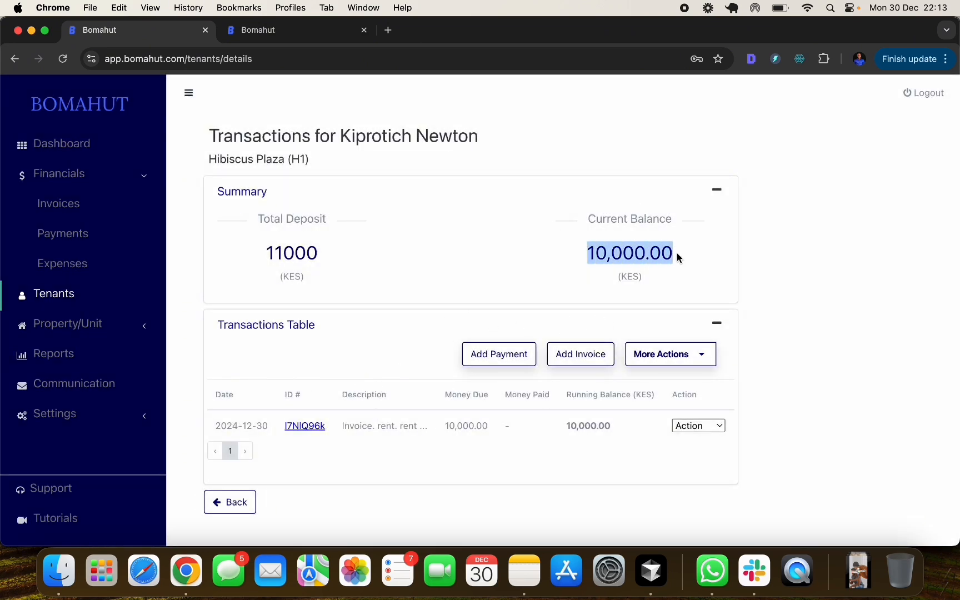
pyautogui.click(828, 256)
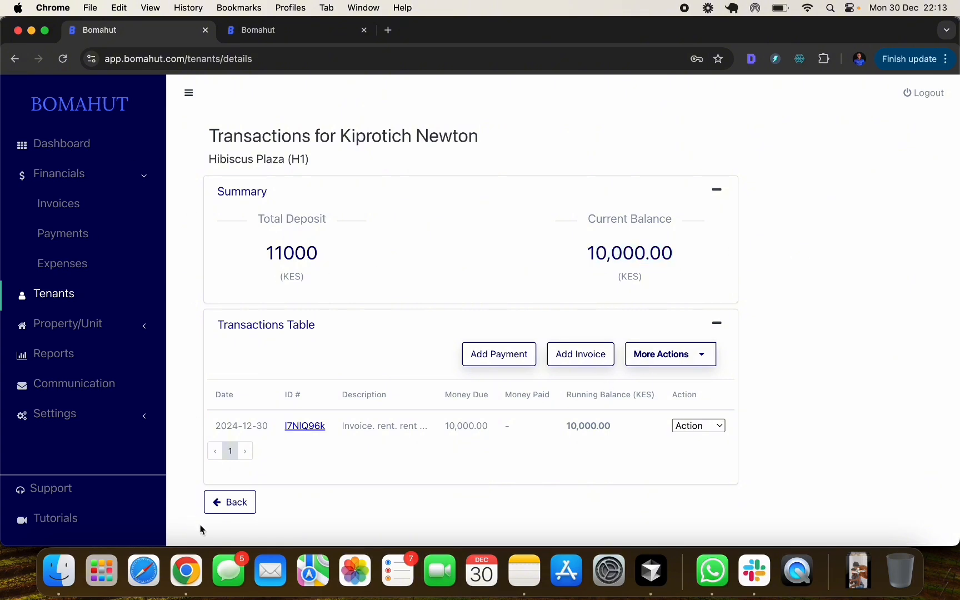
pyautogui.click(233, 503)
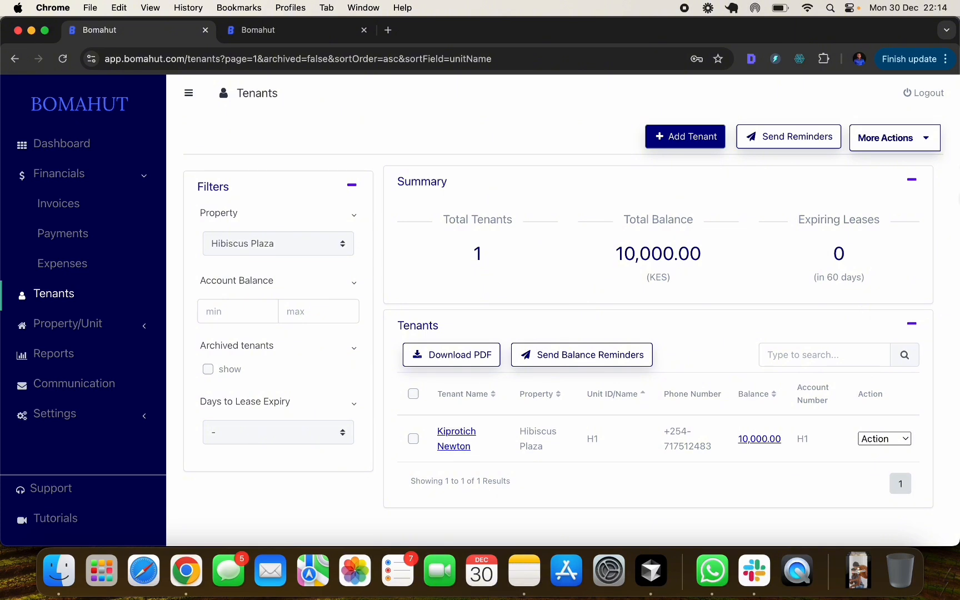
pyautogui.click(888, 146)
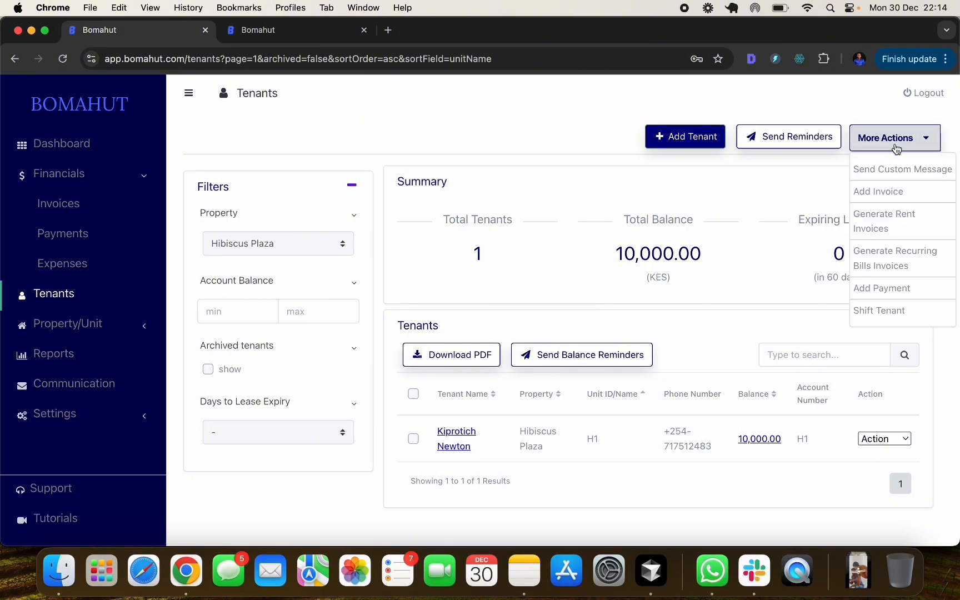
pyautogui.click(914, 225)
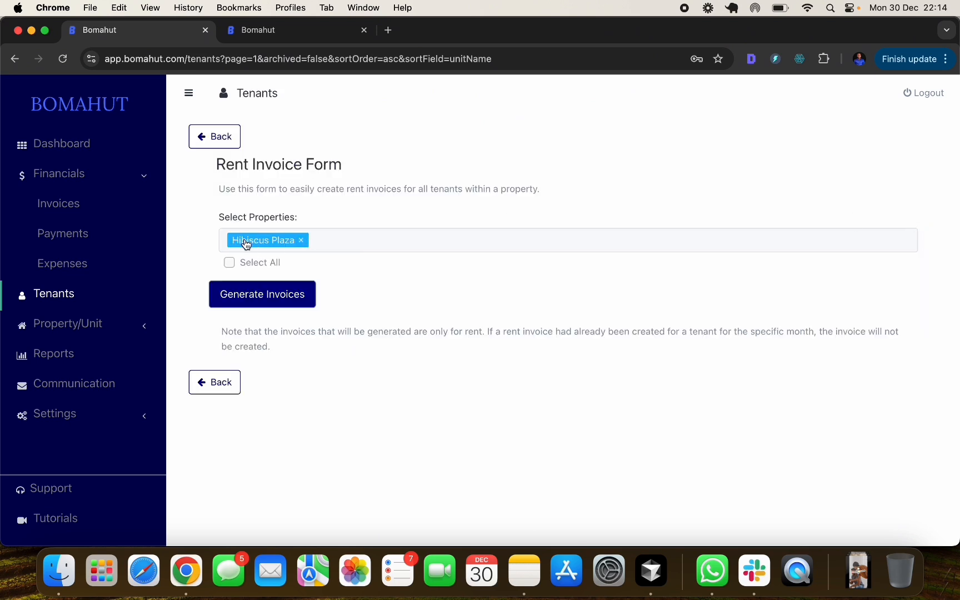
pyautogui.click(229, 263)
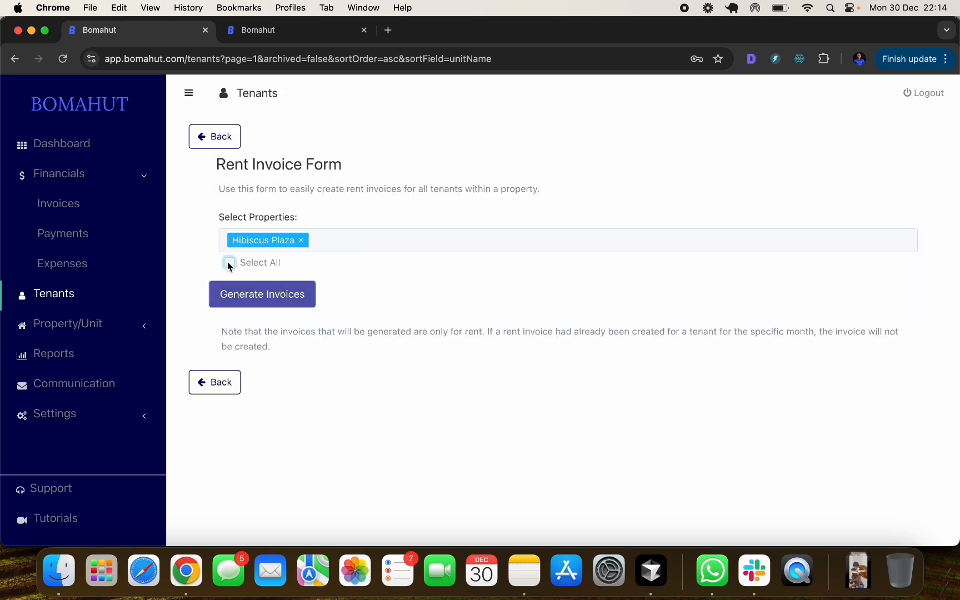
pyautogui.click(229, 265)
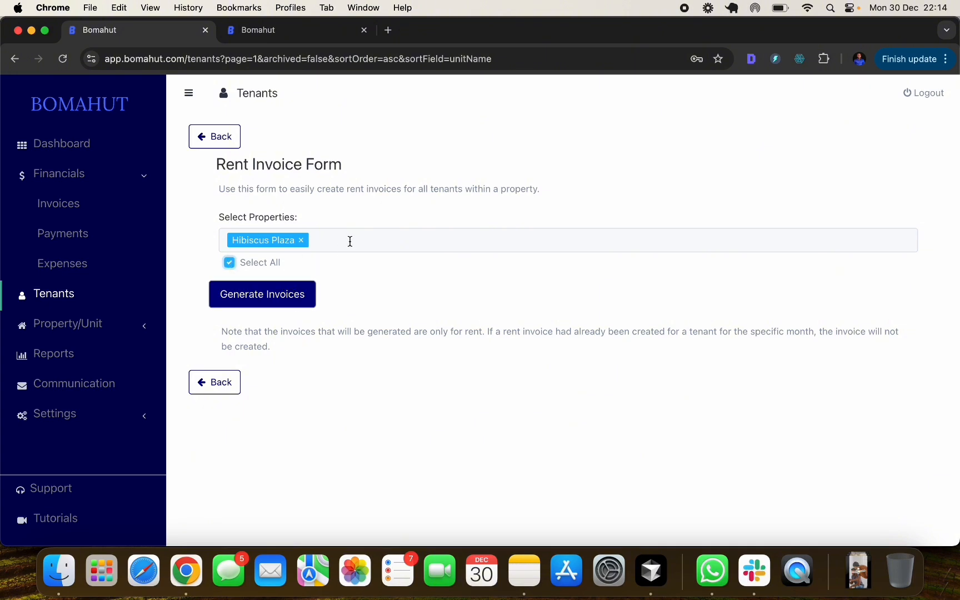
pyautogui.click(215, 383)
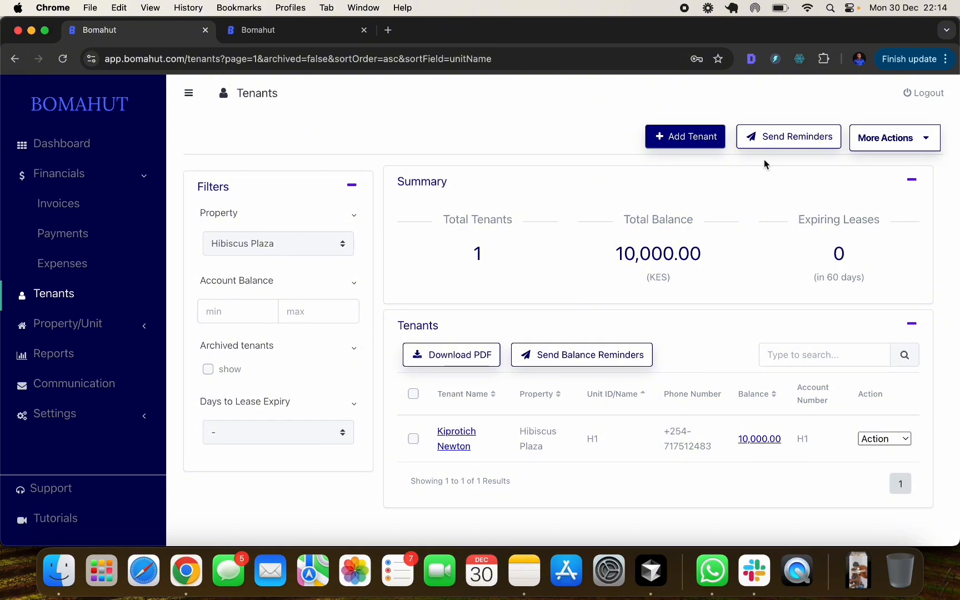
pyautogui.click(793, 137)
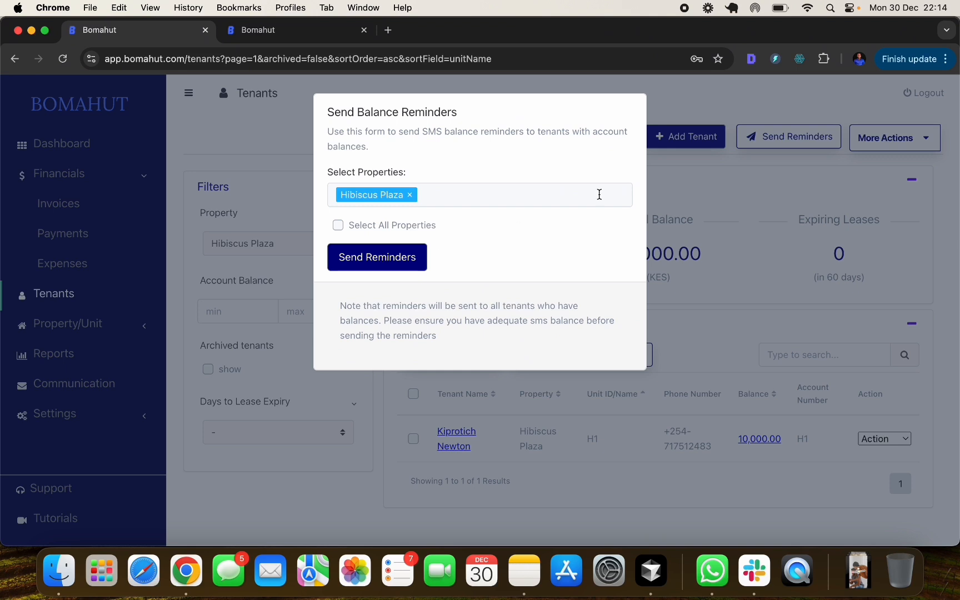
pyautogui.click(674, 200)
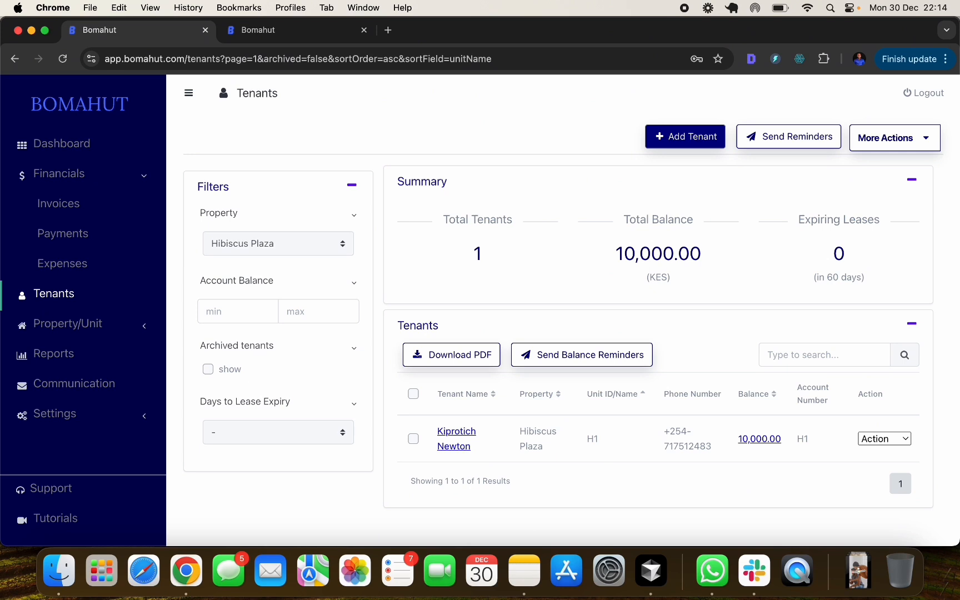
pyautogui.click(686, 8)
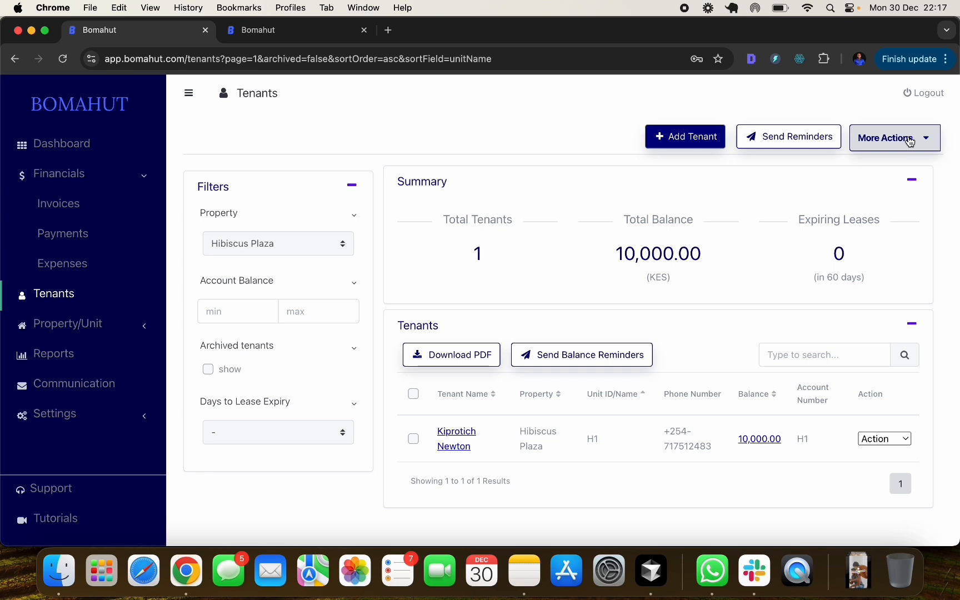
pyautogui.click(871, 145)
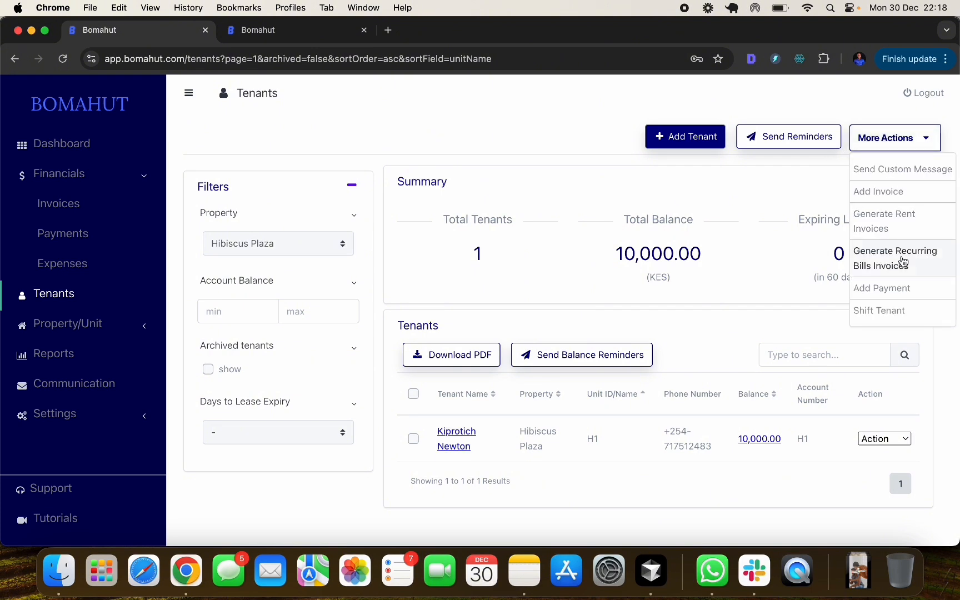
pyautogui.click(920, 265)
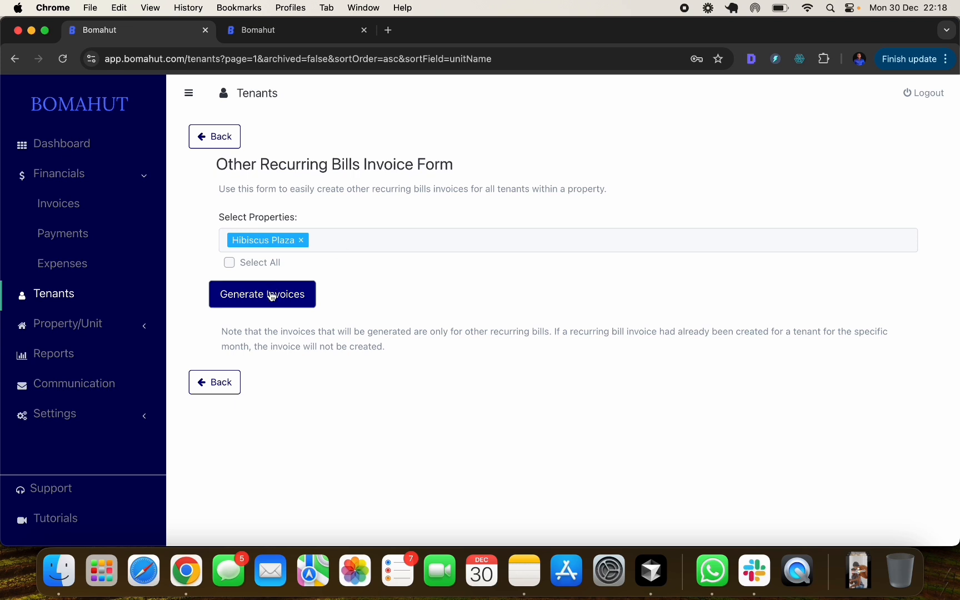
pyautogui.click(209, 386)
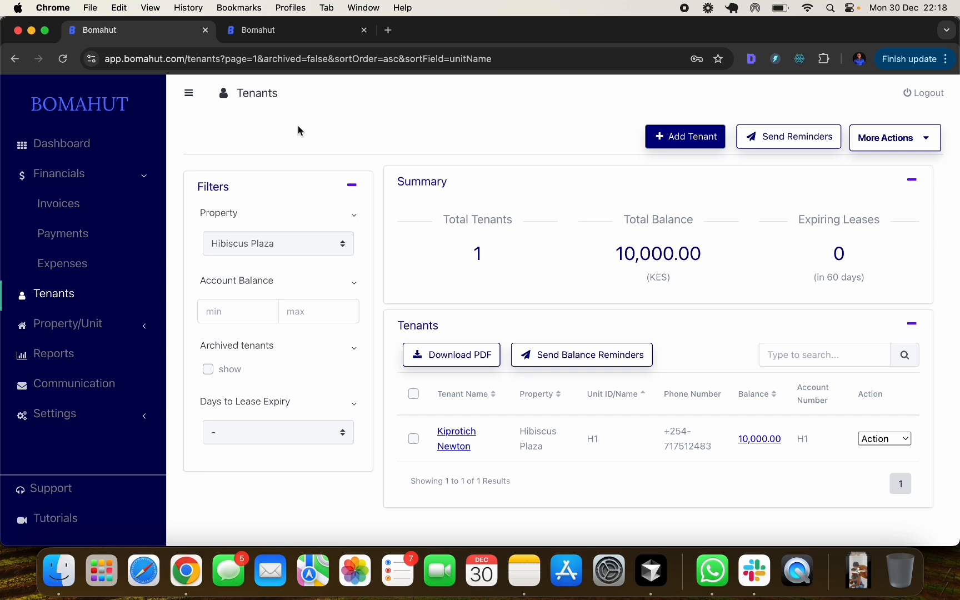
# - Start a bulk invoice from the Invoices list with 'other' as the item type
pyautogui.click(63, 209)
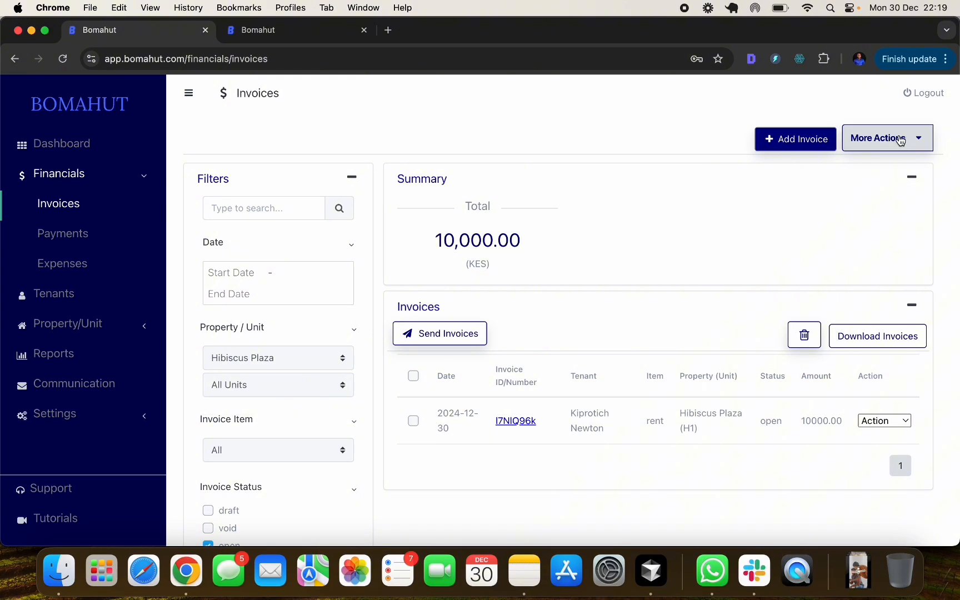
pyautogui.click(874, 147)
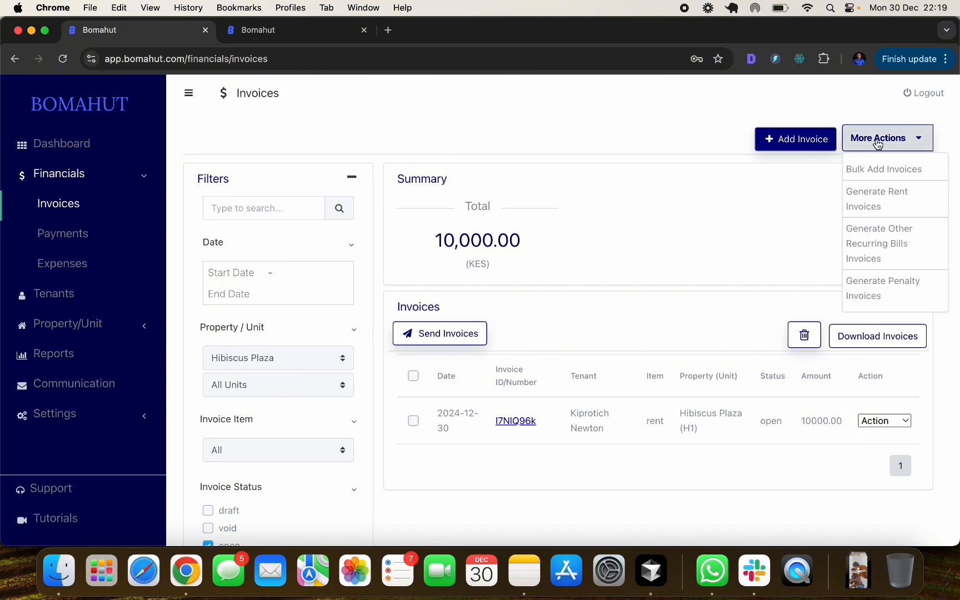
pyautogui.click(889, 171)
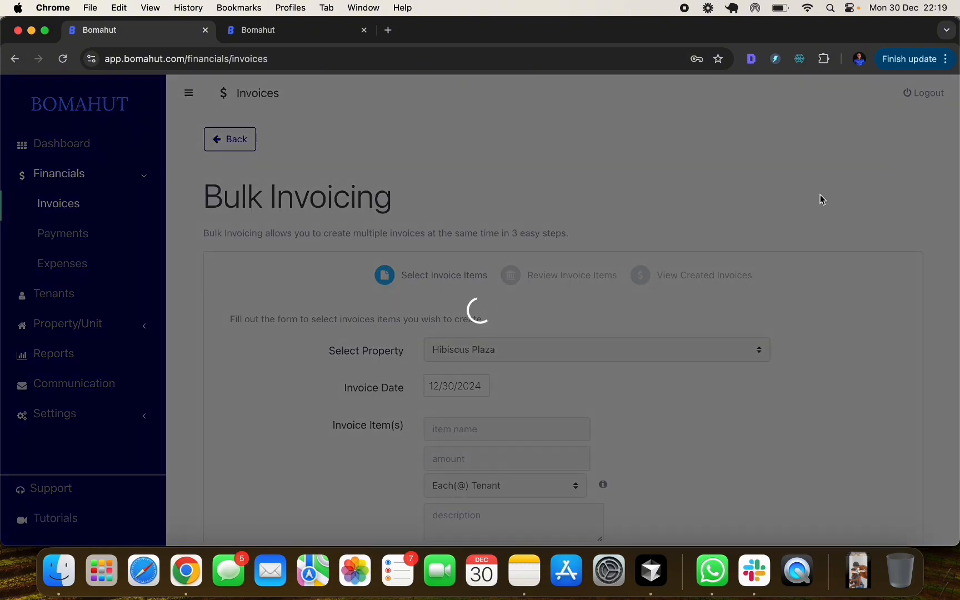
pyautogui.scroll(-3, 595, 375)
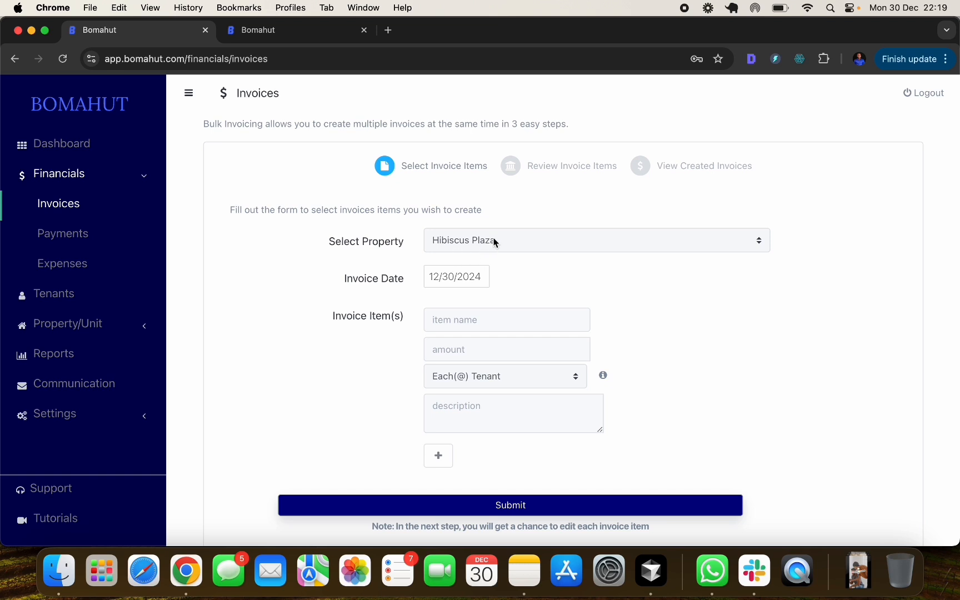
pyautogui.click(468, 318)
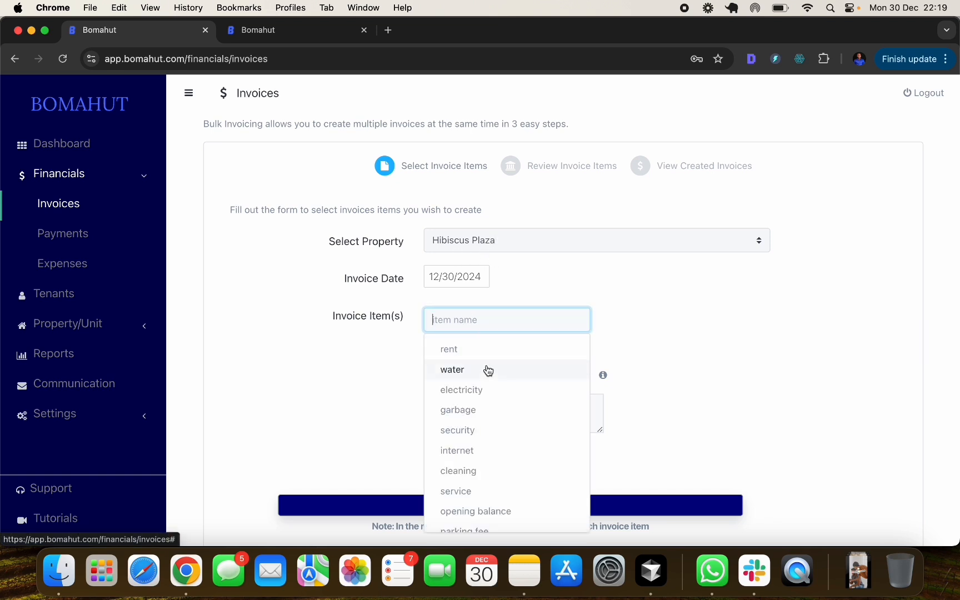
pyautogui.scroll(-5, 488, 369)
pyautogui.scroll(-1, 489, 371)
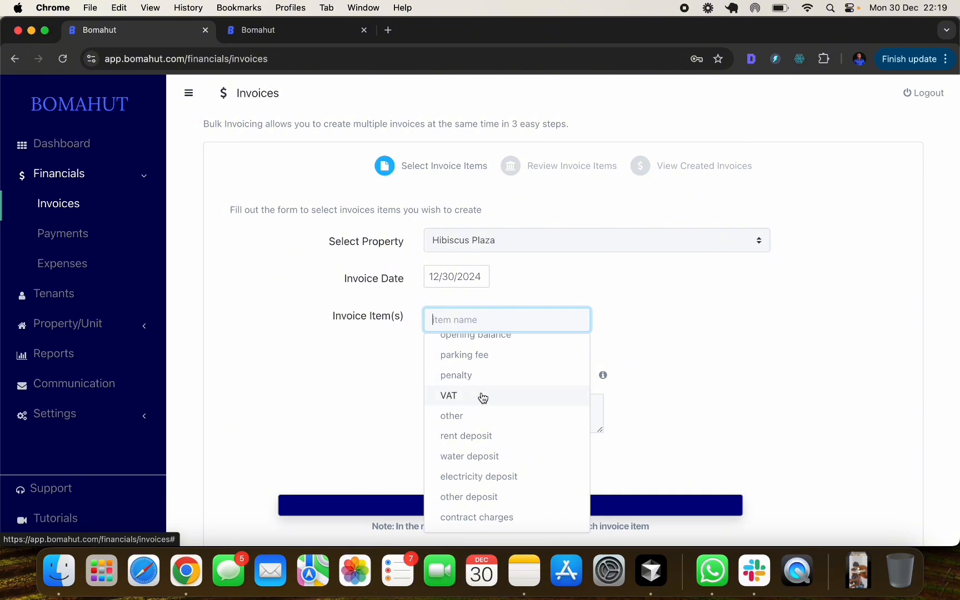
pyautogui.click(478, 418)
# - Enter amount 100 with description 'keys for the gate', then submit and save the invoices
pyautogui.click(485, 348)
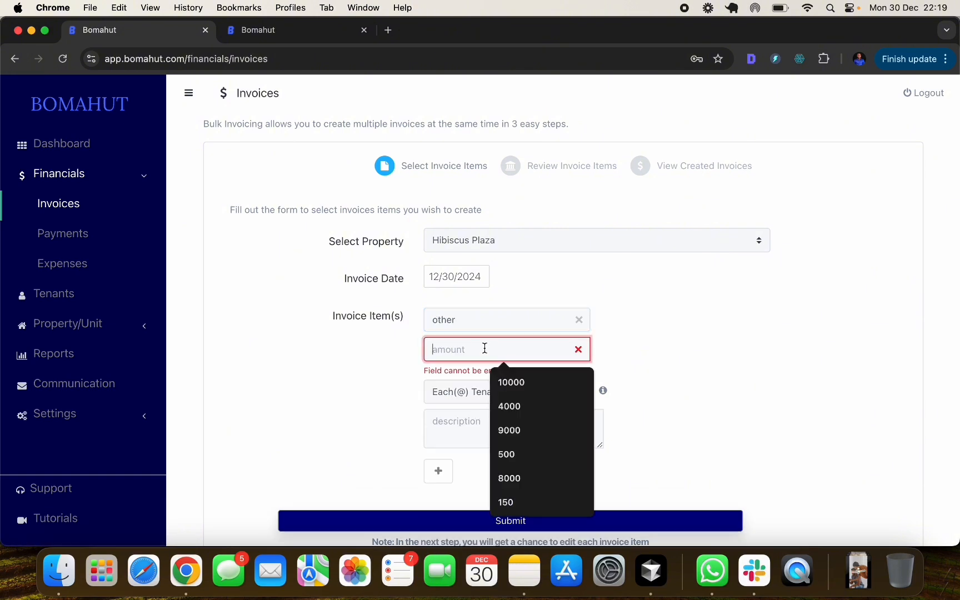
pyautogui.write('100')
pyautogui.click(660, 338)
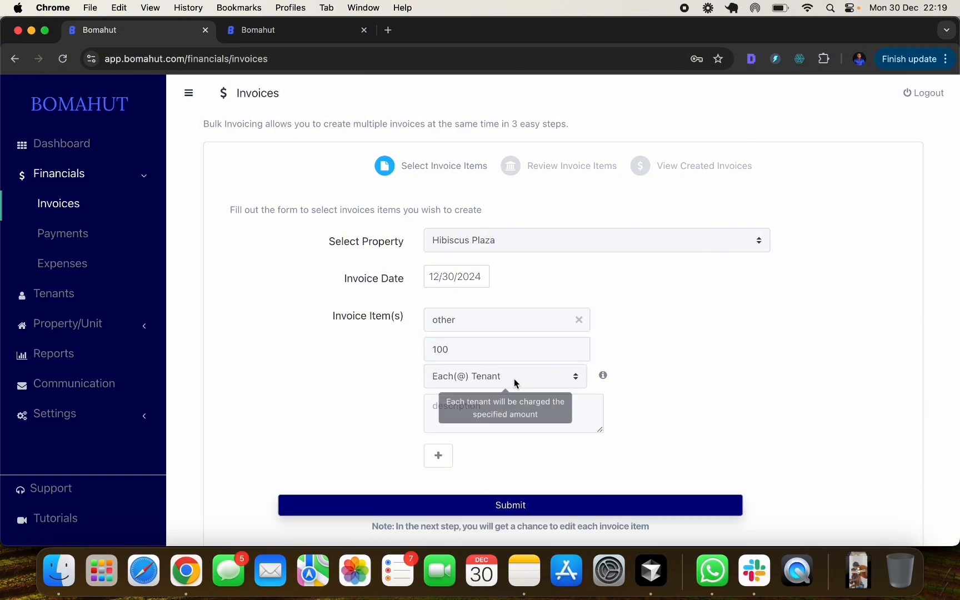
pyautogui.click(571, 423)
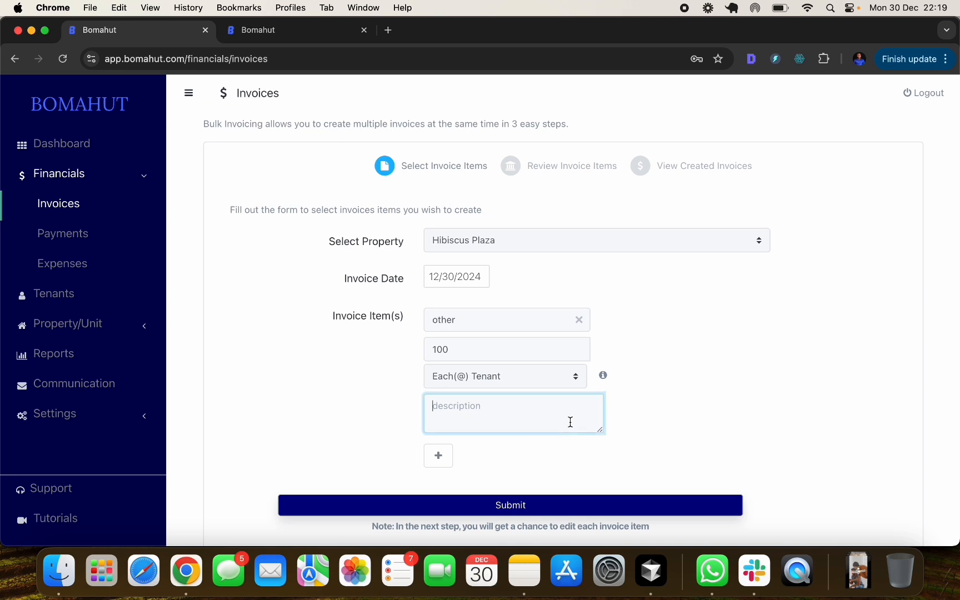
pyautogui.write('keys for the gate')
pyautogui.click(521, 503)
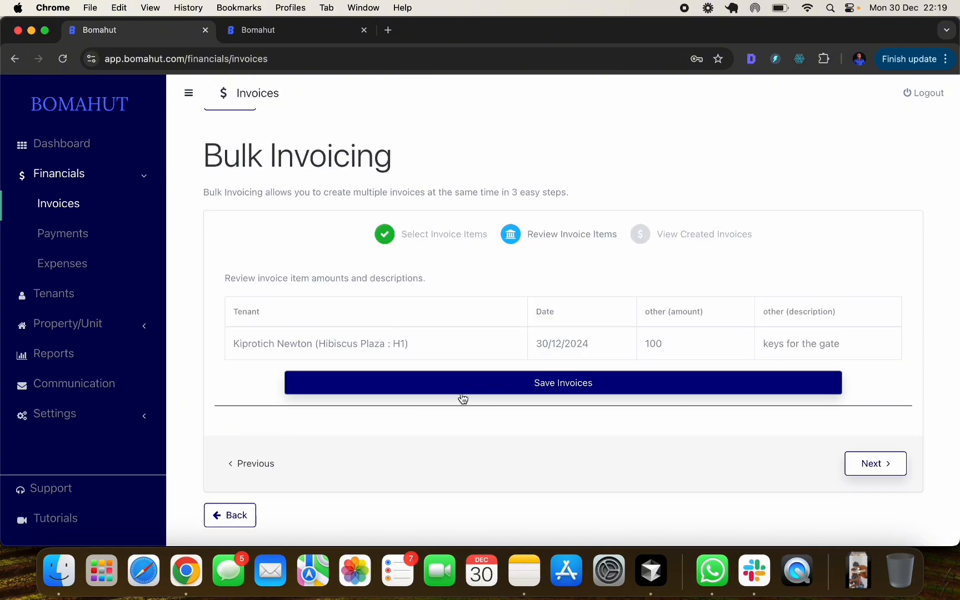
pyautogui.click(529, 384)
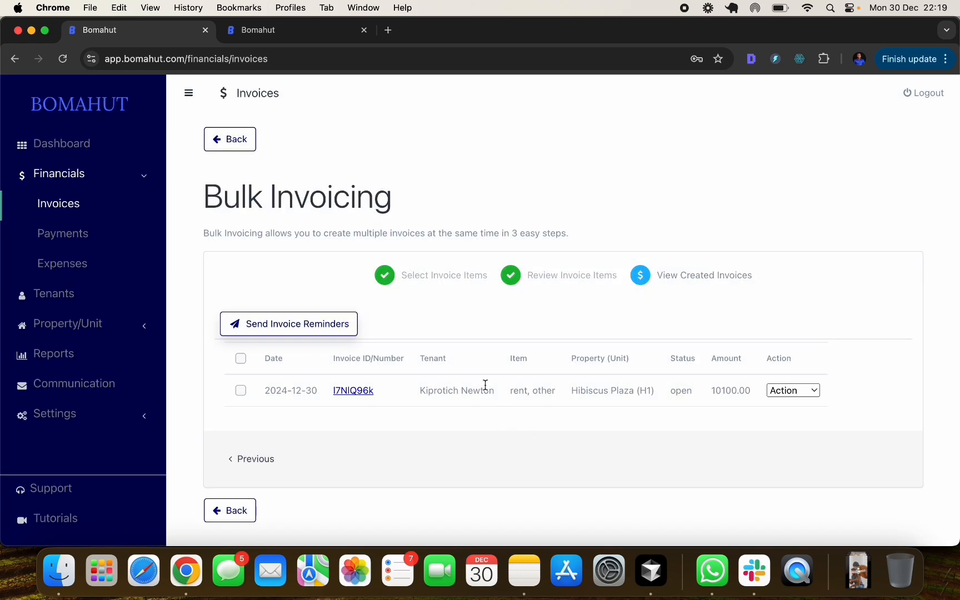
# - Check the H1 tenant's invoice from the Tenants balance link: rent 10,000 plus other 100
pyautogui.click(83, 296)
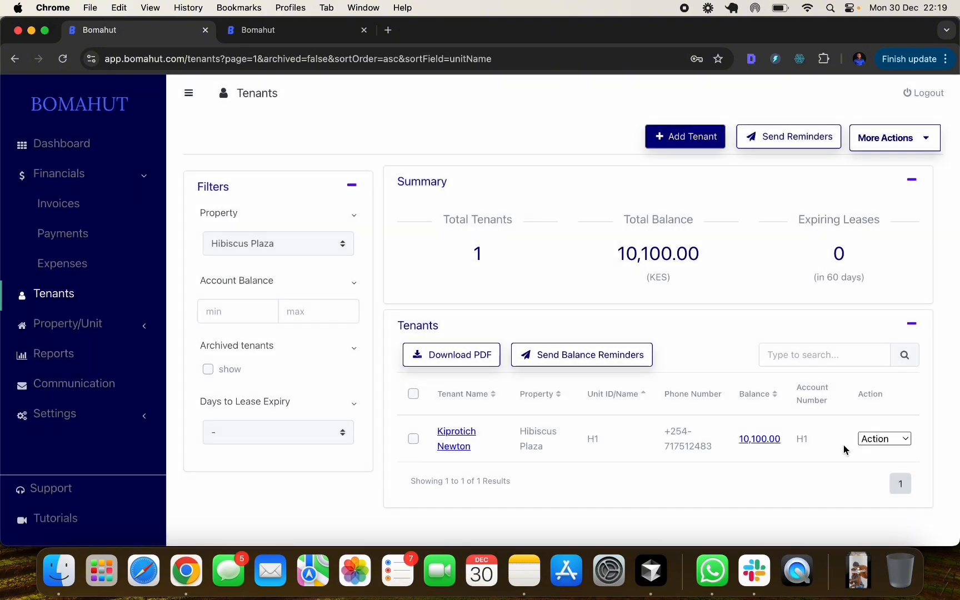
pyautogui.click(755, 439)
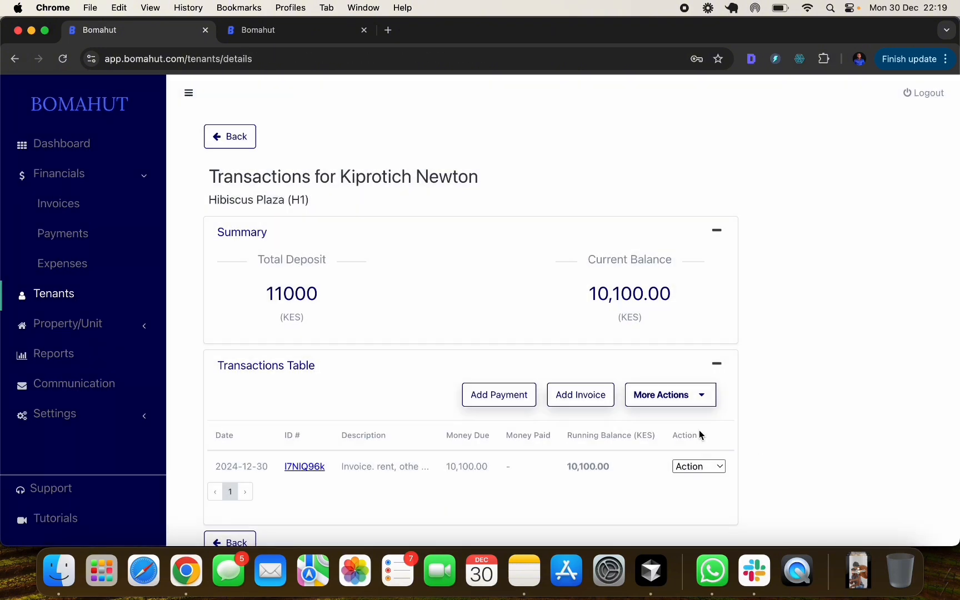
pyautogui.scroll(-2, 368, 446)
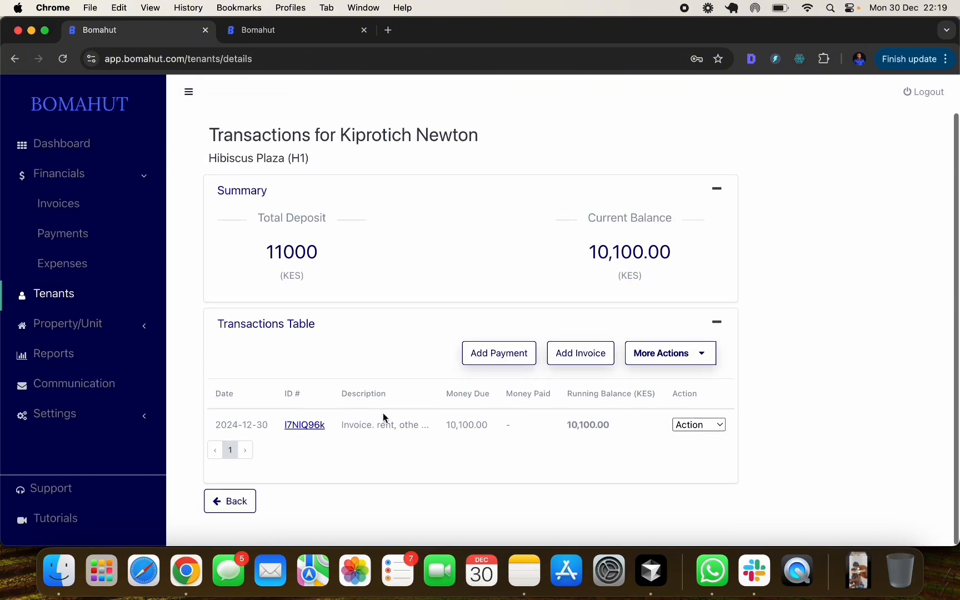
pyautogui.click(319, 428)
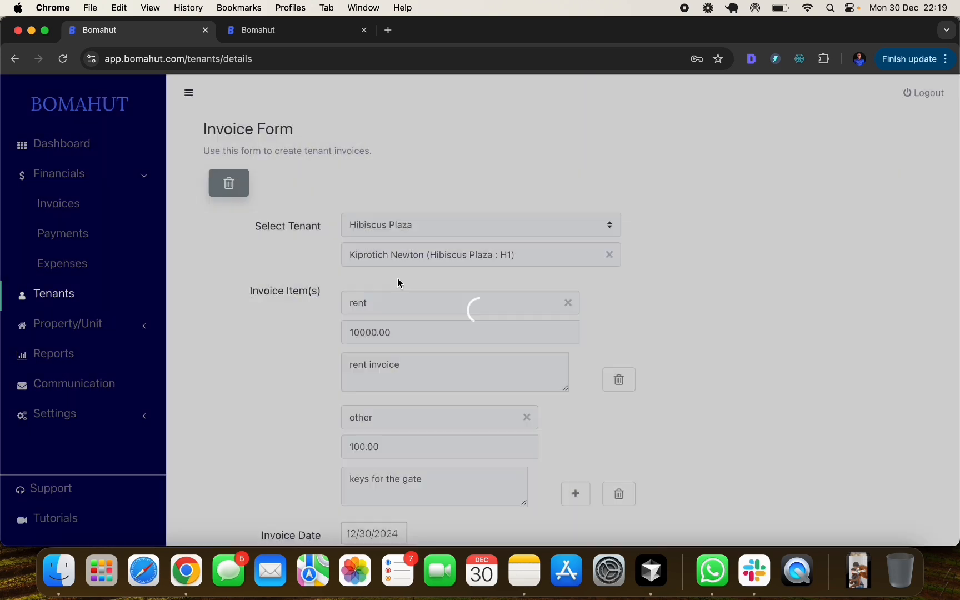
pyautogui.scroll(-3, 412, 312)
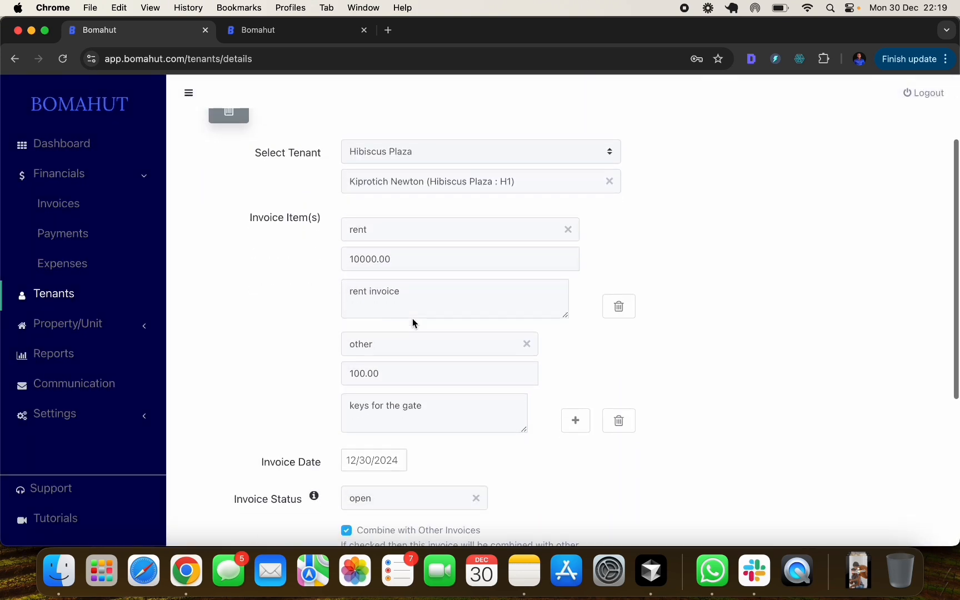
pyautogui.click(348, 342)
pyautogui.click(290, 371)
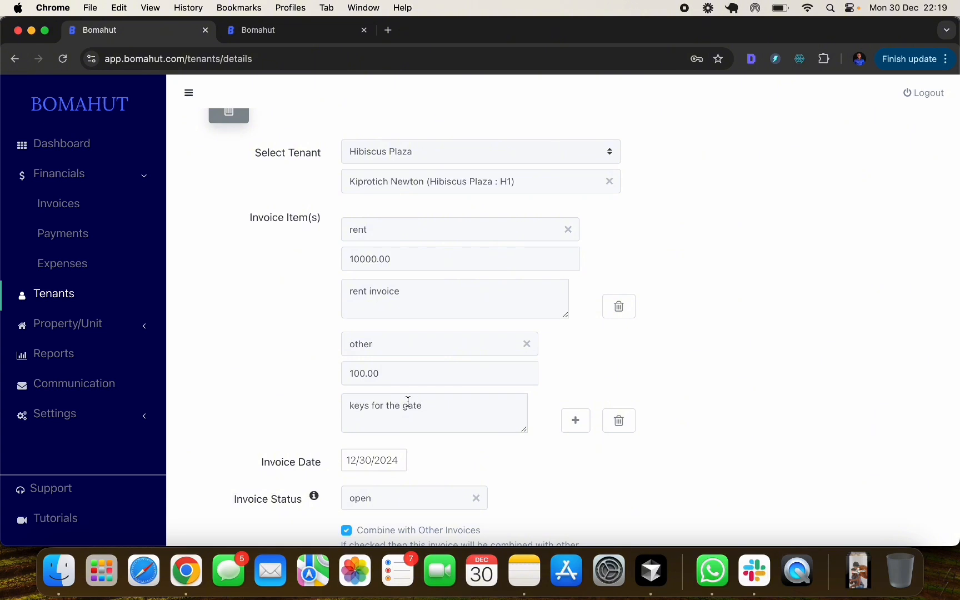
pyautogui.scroll(-5, 448, 405)
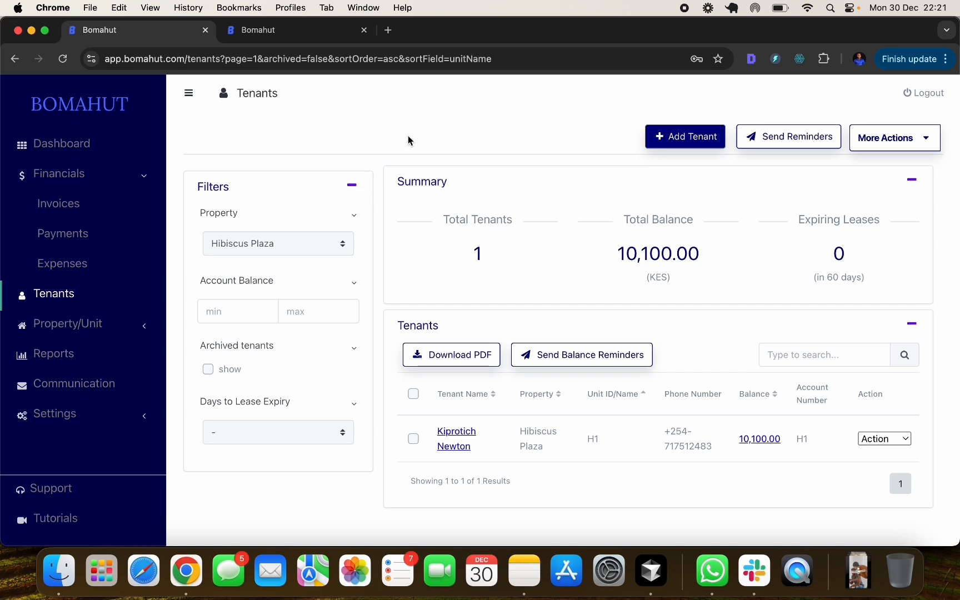
pyautogui.click(759, 440)
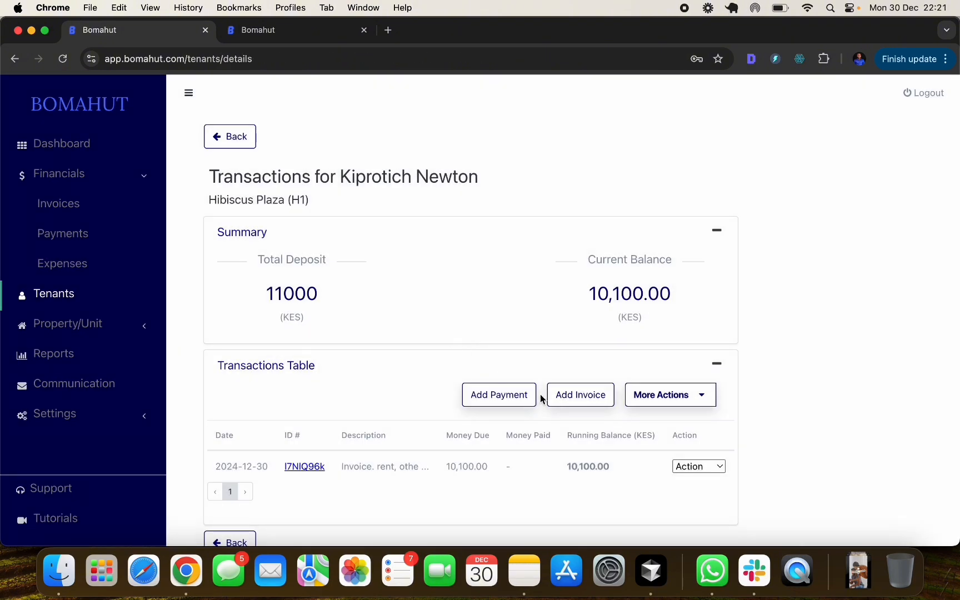
pyautogui.scroll(-1, 517, 399)
pyautogui.scroll(-2, 517, 400)
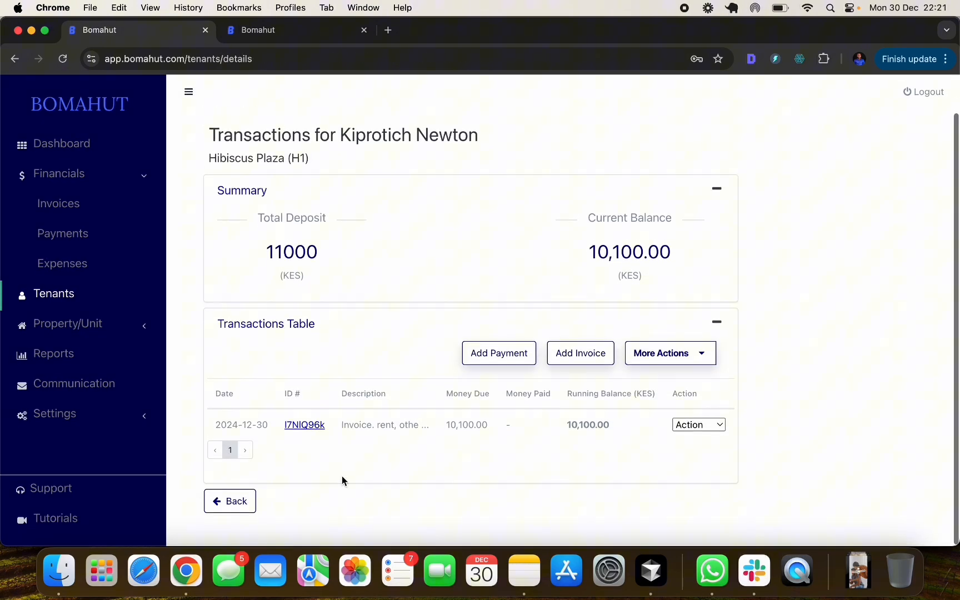
pyautogui.click(241, 508)
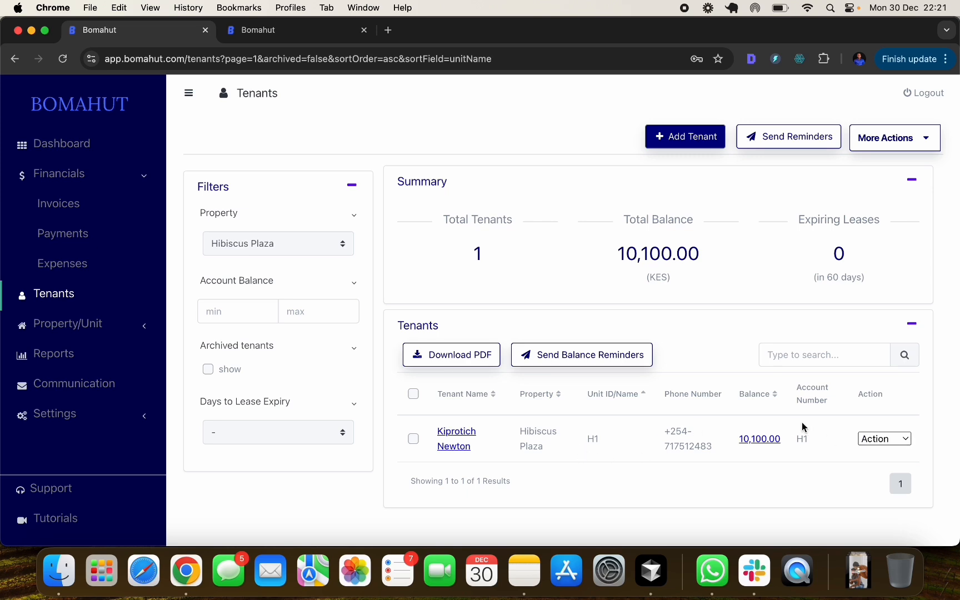
pyautogui.click(892, 442)
pyautogui.click(884, 484)
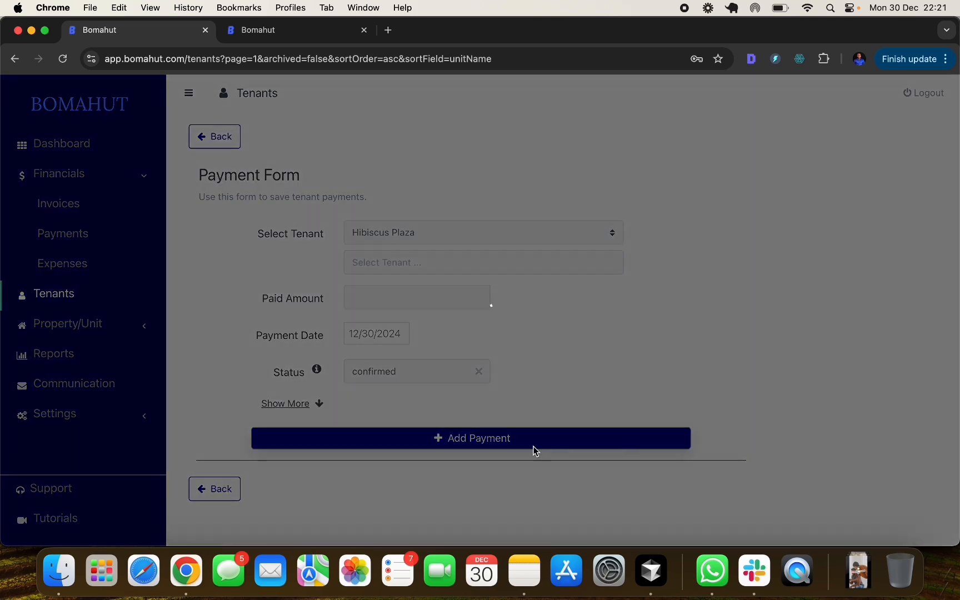
pyautogui.click(223, 490)
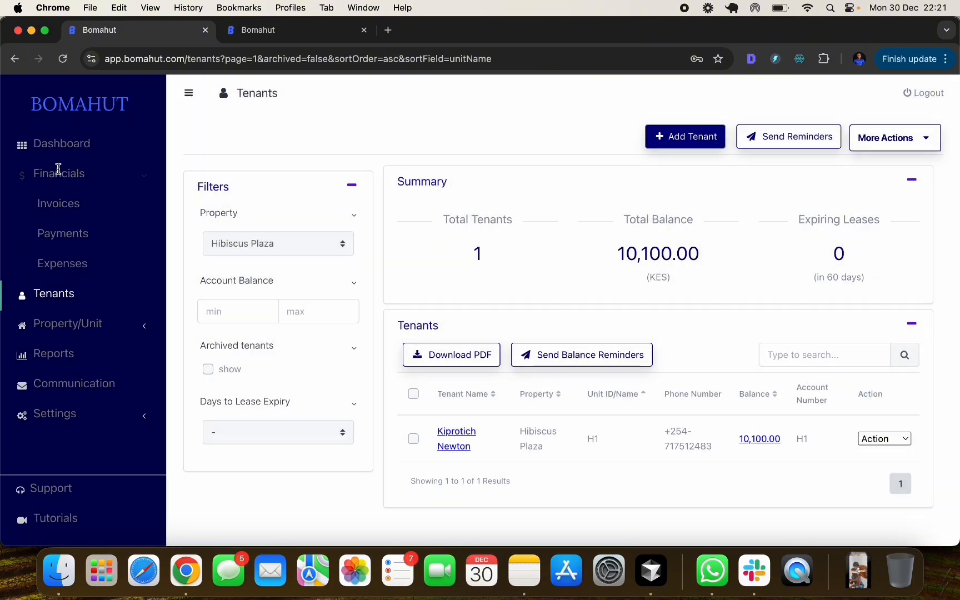
pyautogui.click(64, 235)
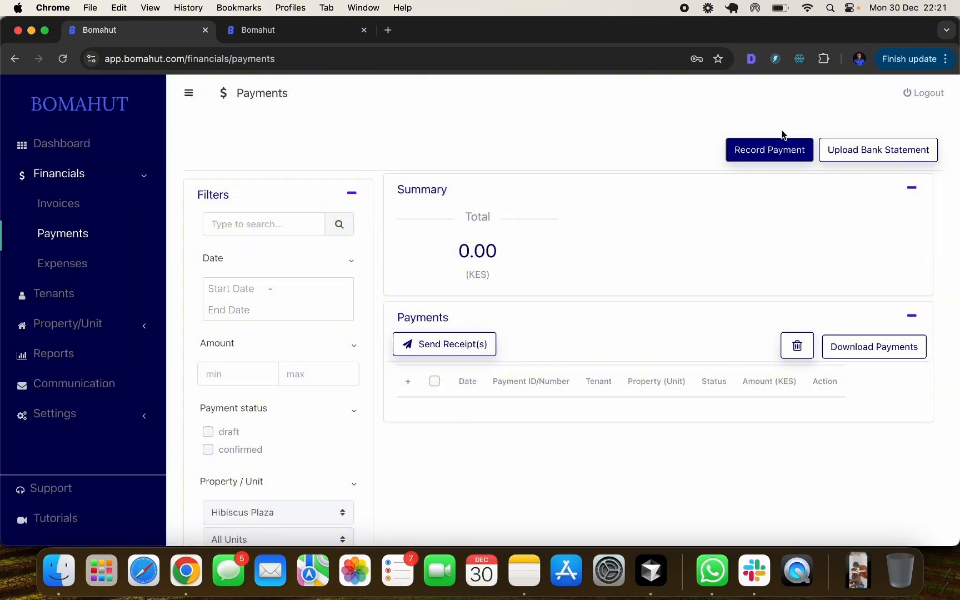
pyautogui.click(771, 148)
pyautogui.click(443, 267)
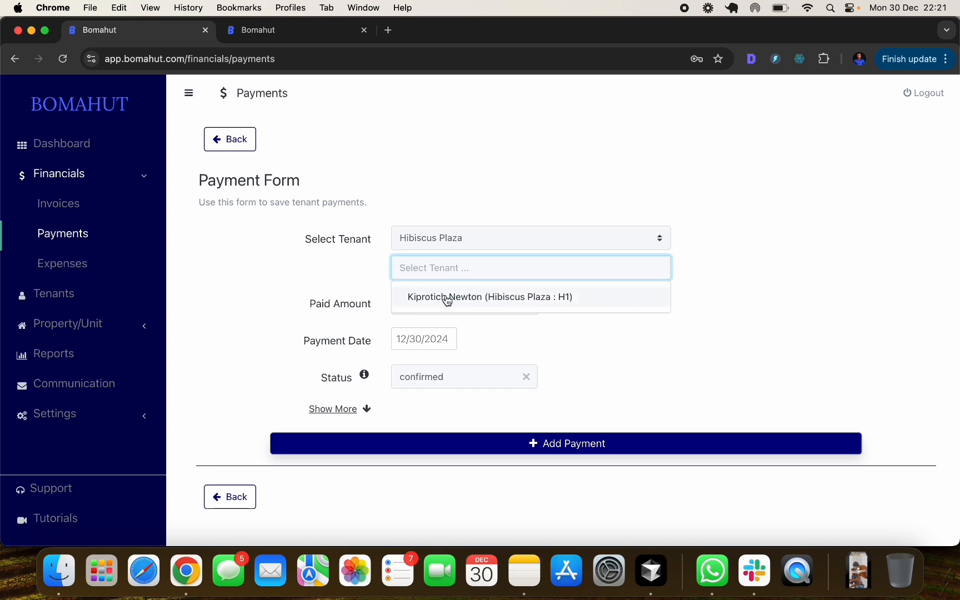
pyautogui.click(446, 298)
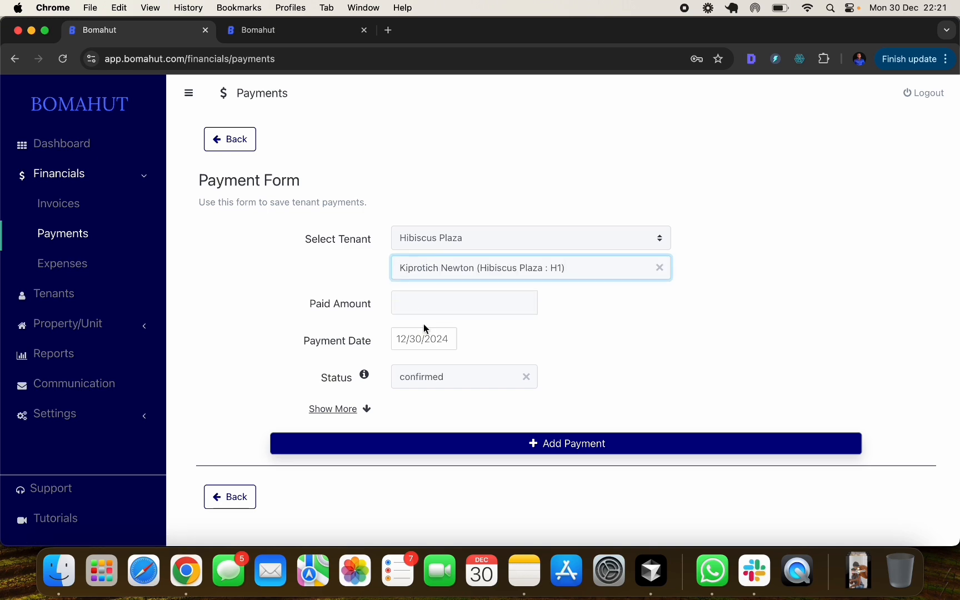
pyautogui.click(236, 497)
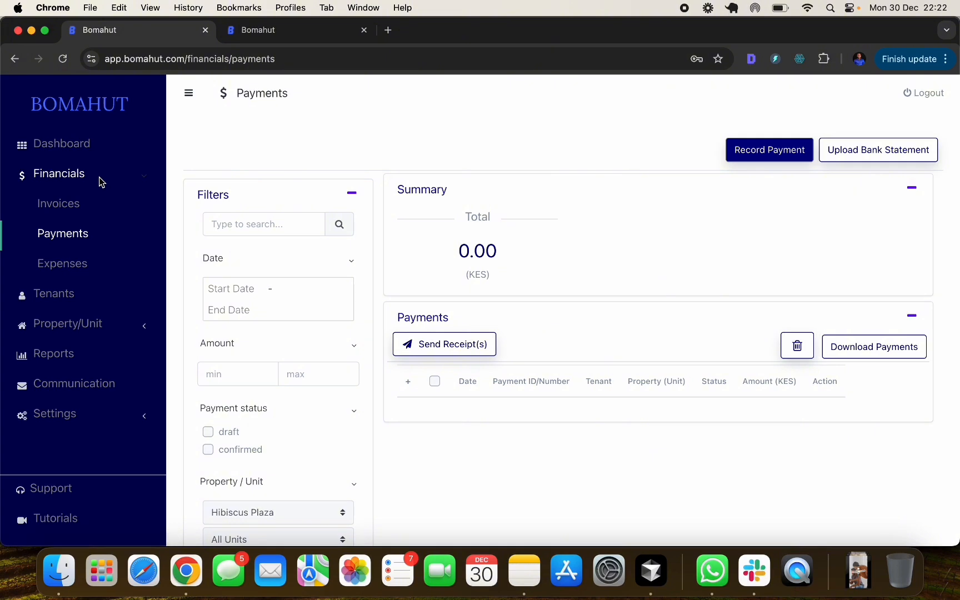
pyautogui.click(71, 299)
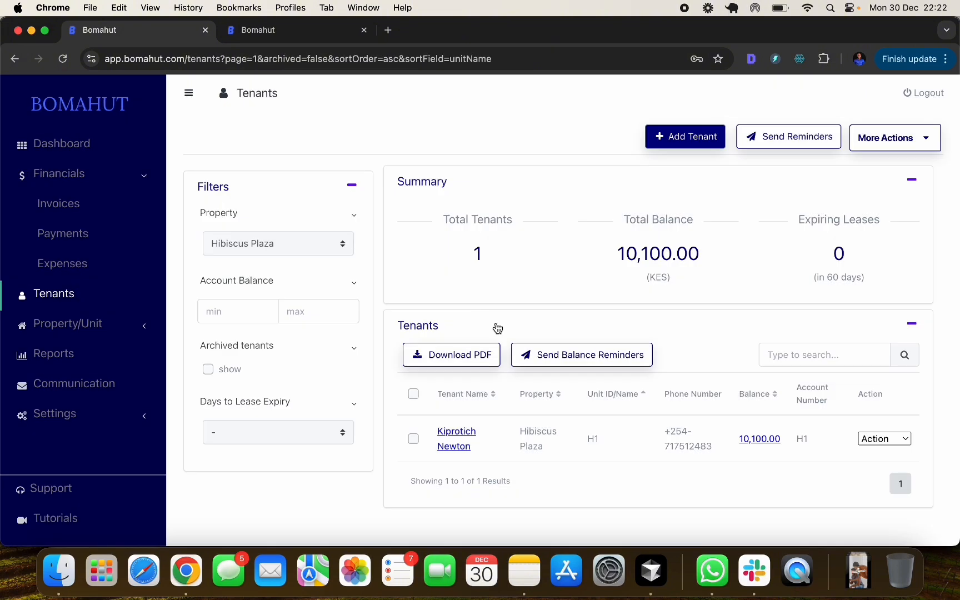
# - Open the H1 tenant's transactions page from the 10,100.00 balance link
pyautogui.click(757, 439)
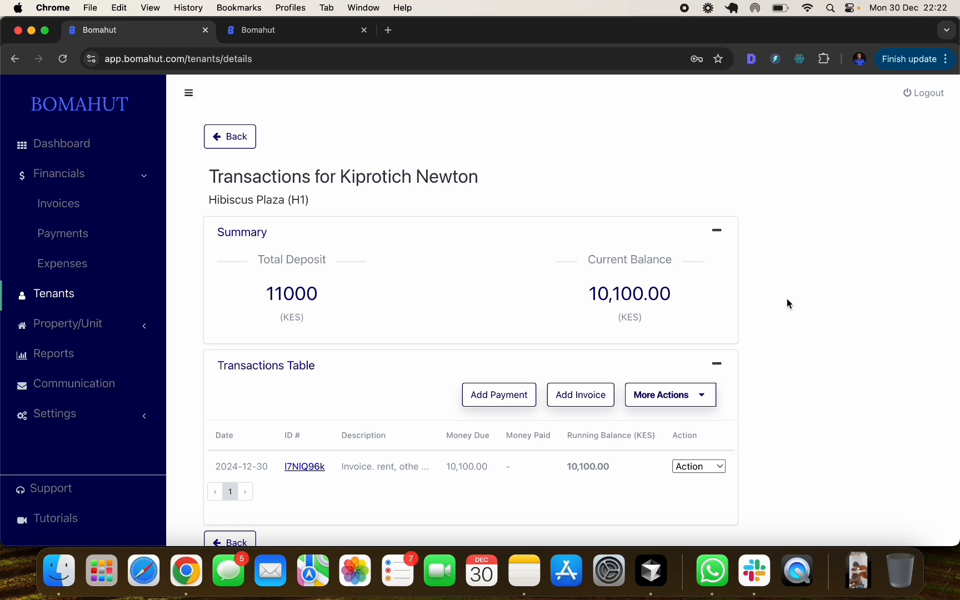
pyautogui.scroll(-2, 782, 369)
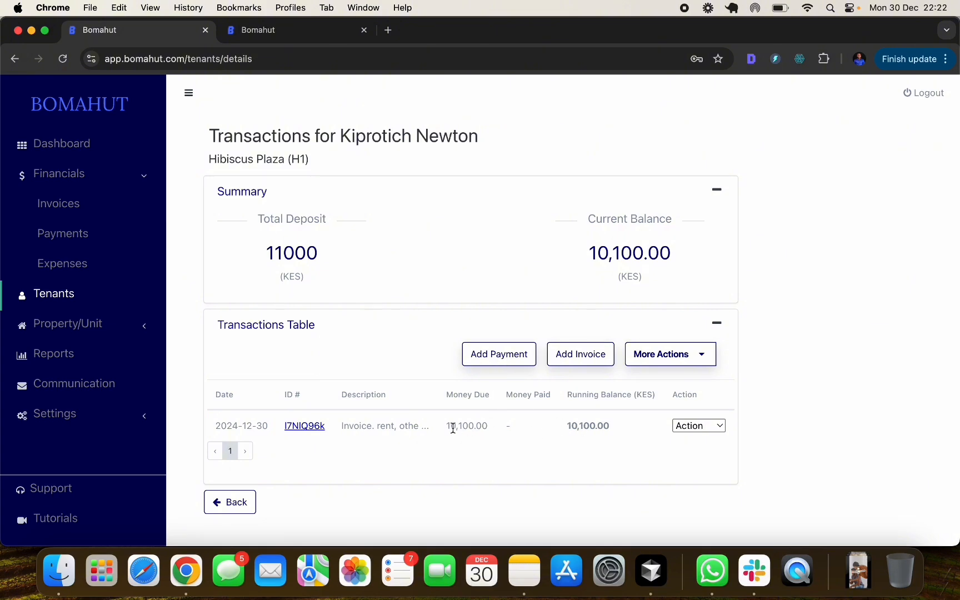
# - Start a new payment for the H1 tenant with a paid amount of 9000
pyautogui.click(502, 360)
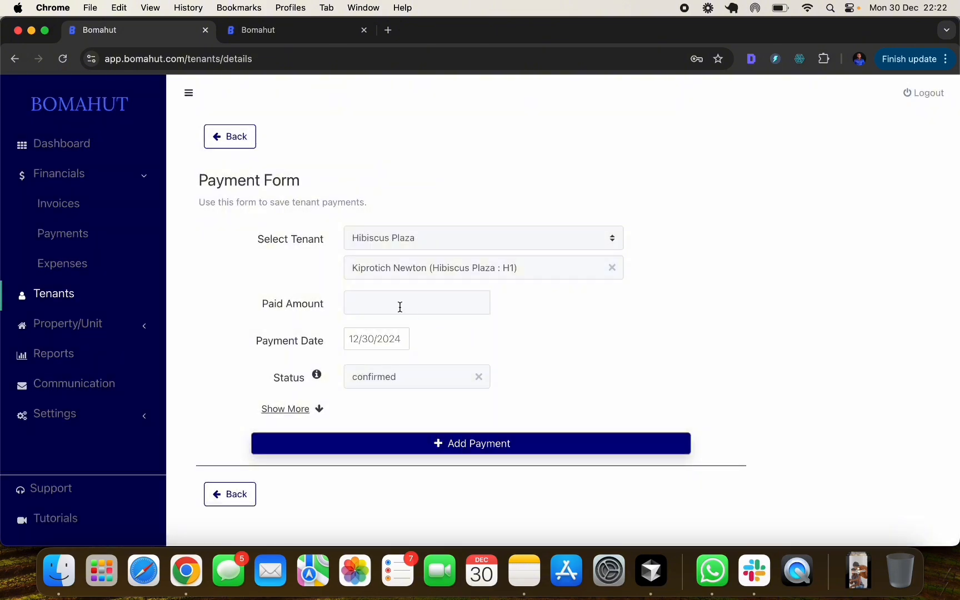
pyautogui.click(390, 303)
pyautogui.click(431, 383)
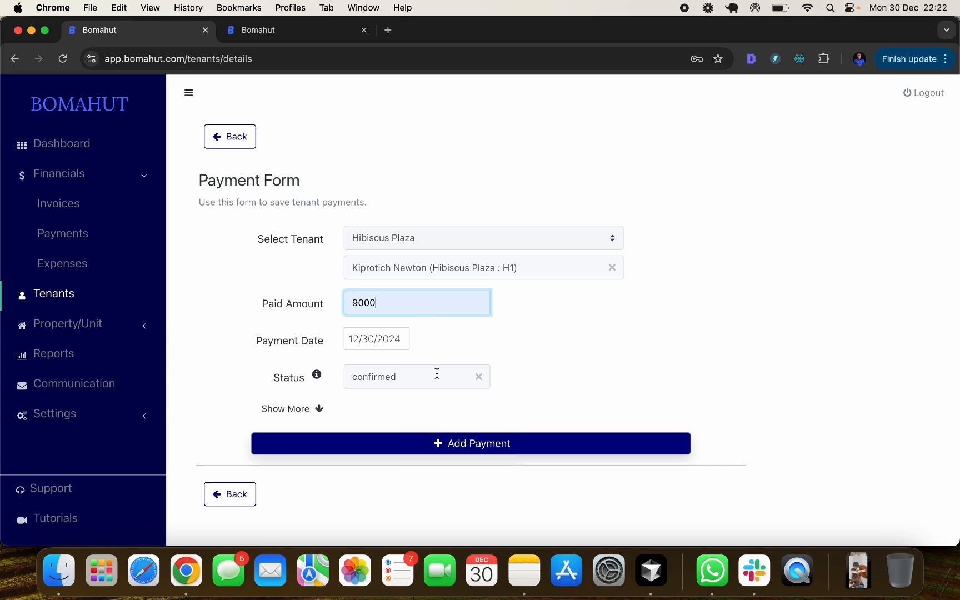
pyautogui.click(486, 325)
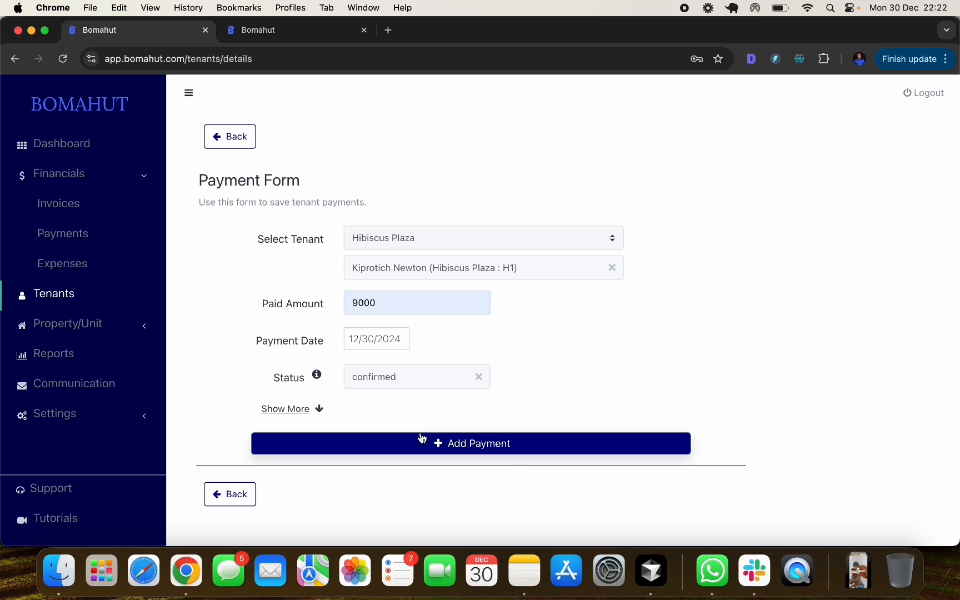
pyautogui.scroll(-1, 283, 371)
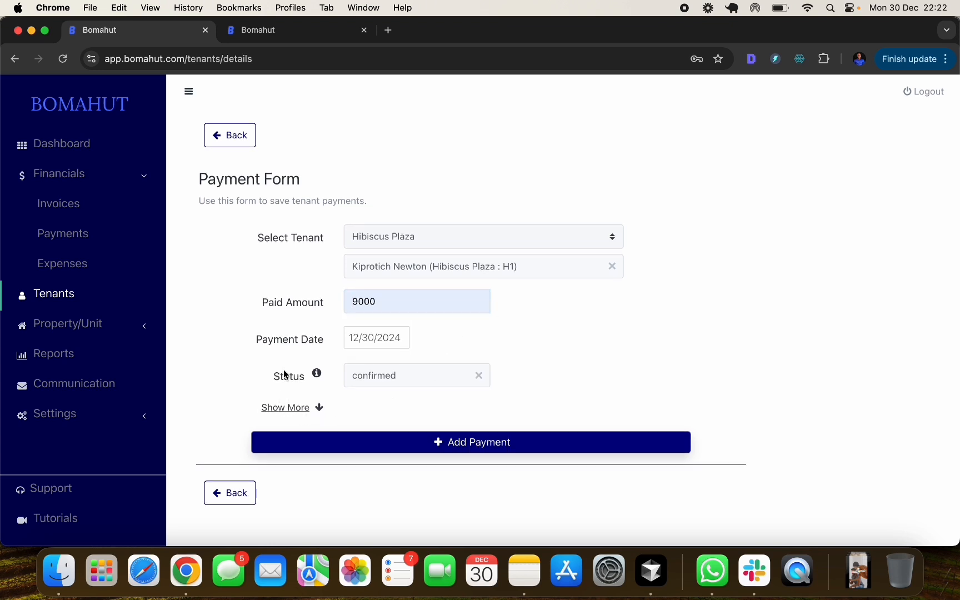
pyautogui.click(287, 407)
pyautogui.scroll(-5, 358, 394)
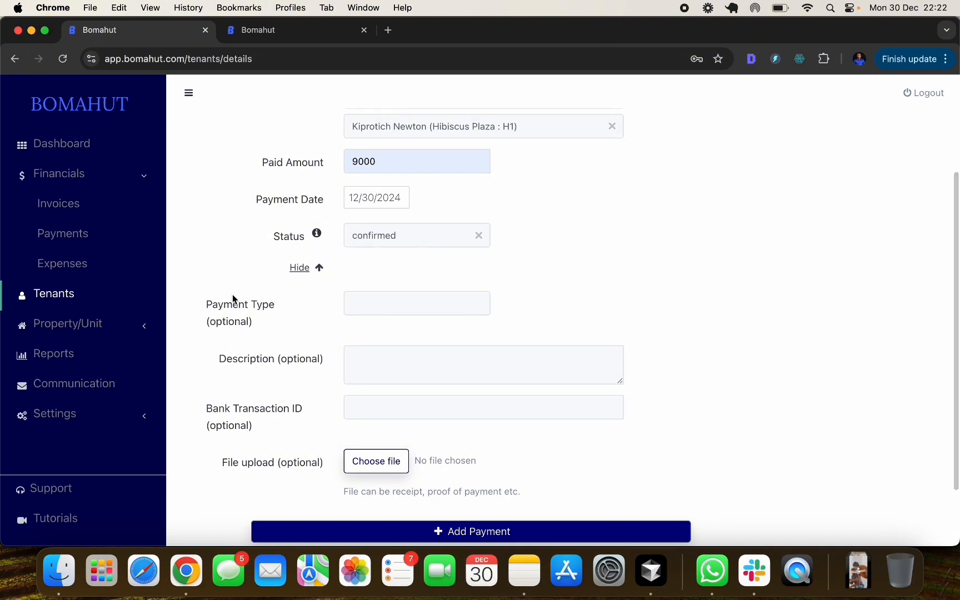
# - Set payment type mpesa and description 'rent for Dec', leave bank transaction ID blank, and save
pyautogui.click(380, 302)
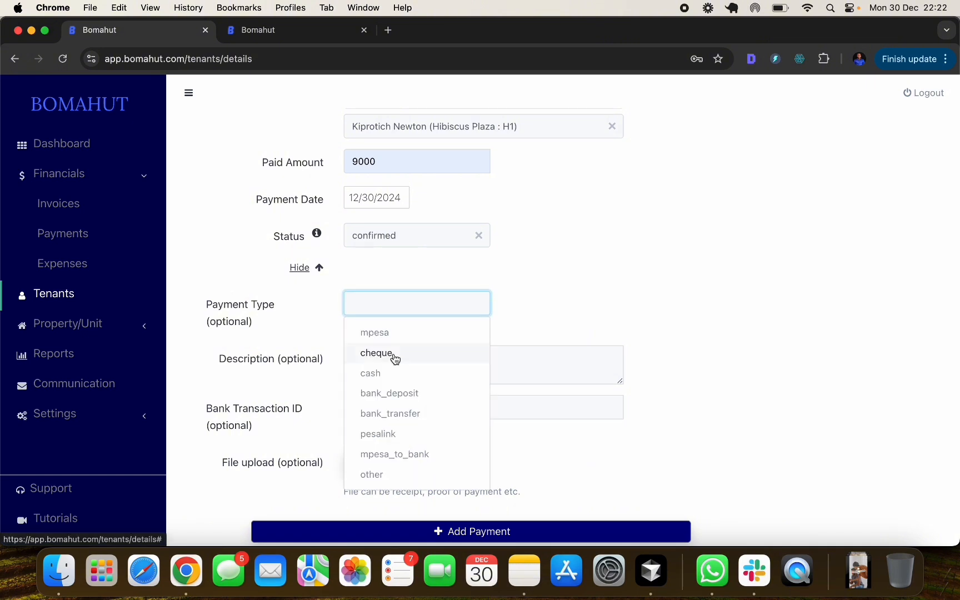
pyautogui.click(443, 339)
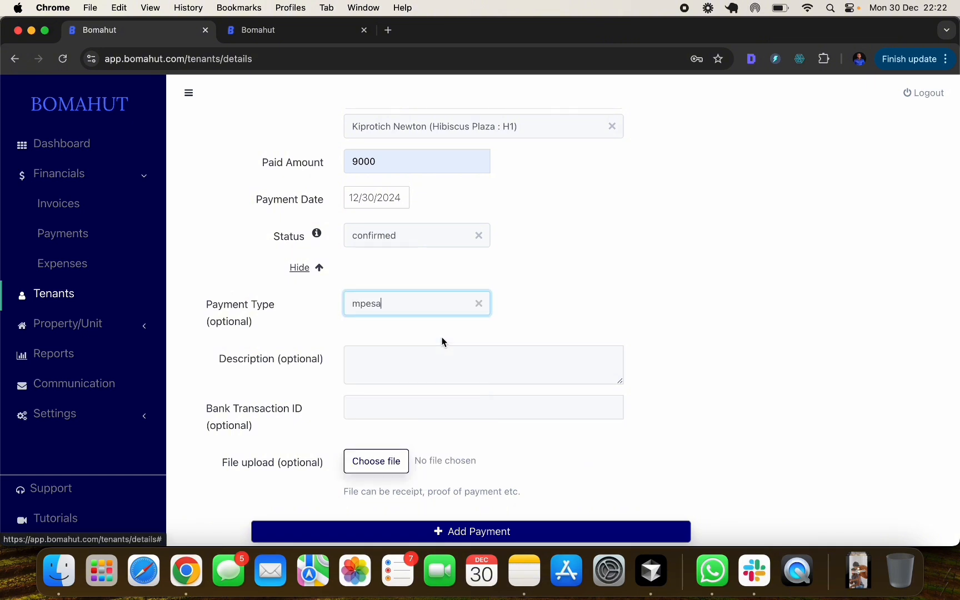
pyautogui.click(374, 364)
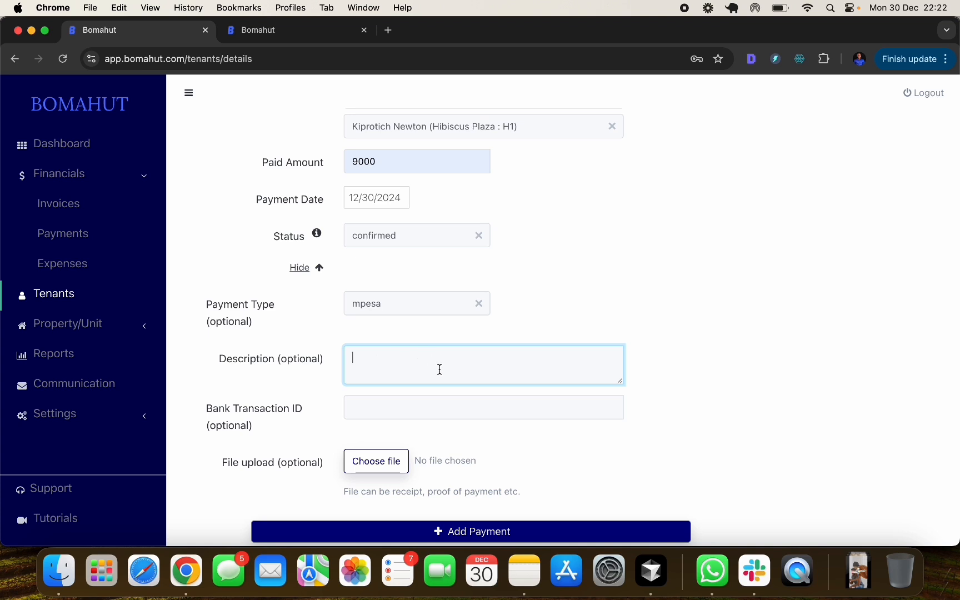
pyautogui.write('rent for Dec')
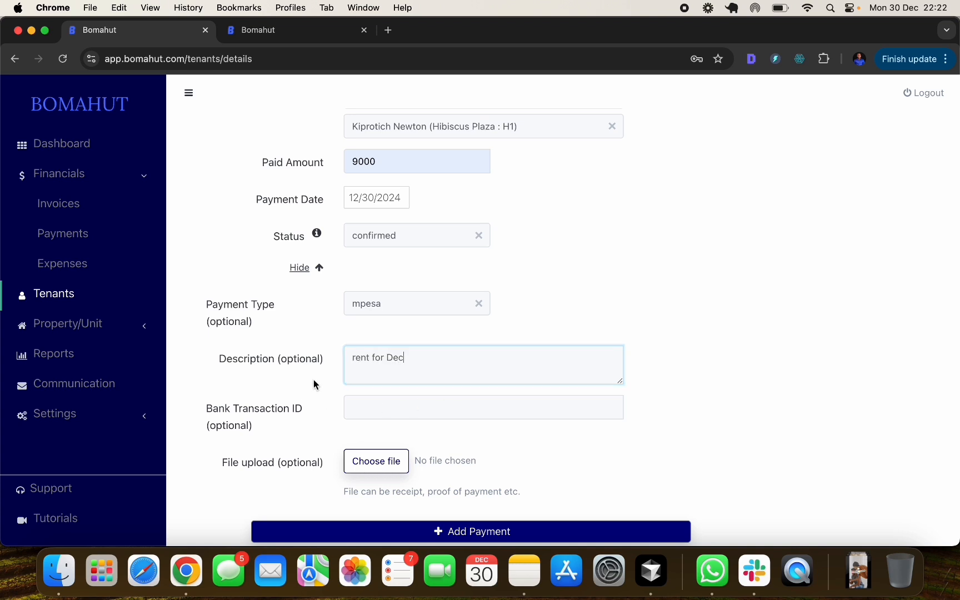
pyautogui.click(385, 407)
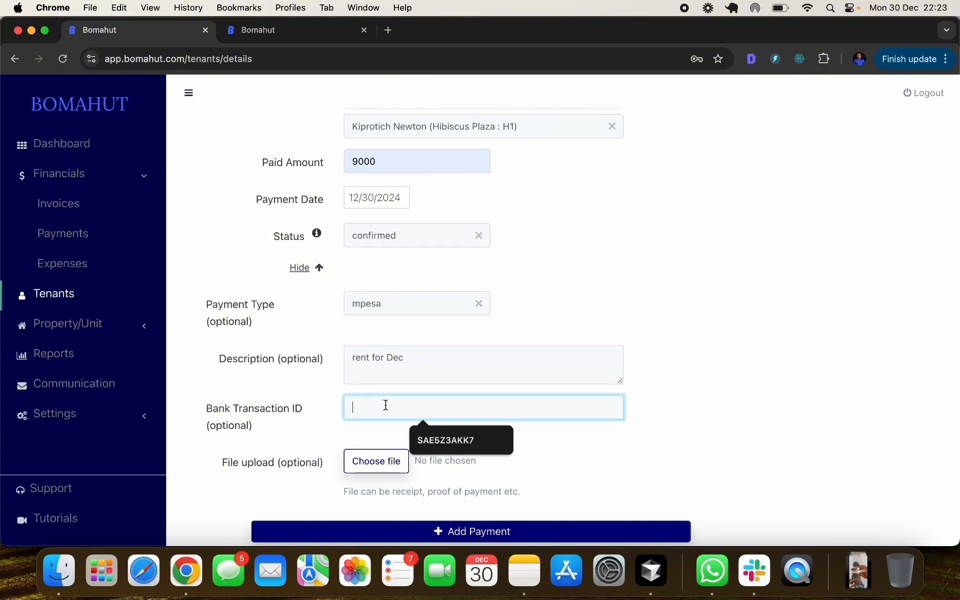
pyautogui.click(732, 393)
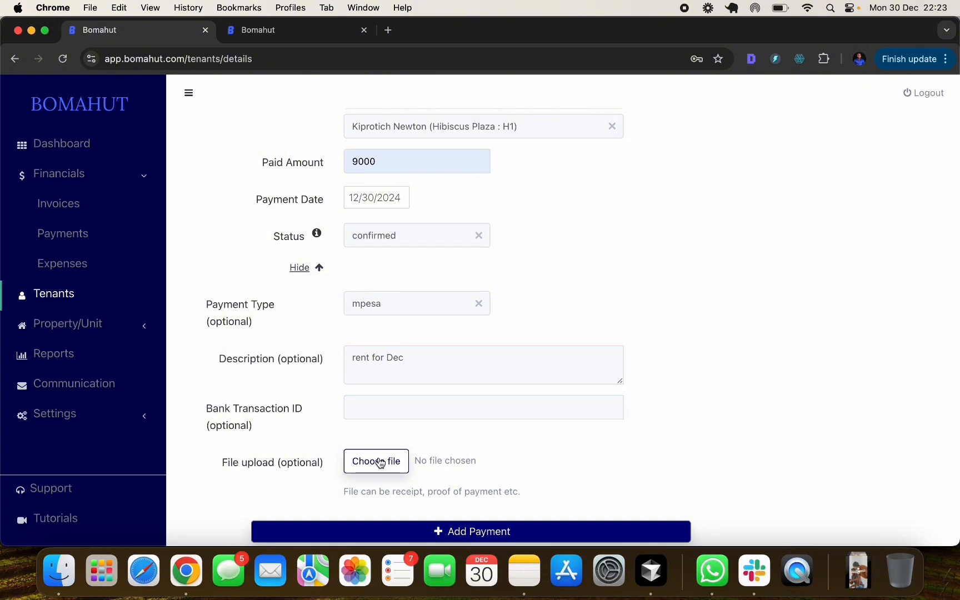
pyautogui.scroll(-2, 411, 445)
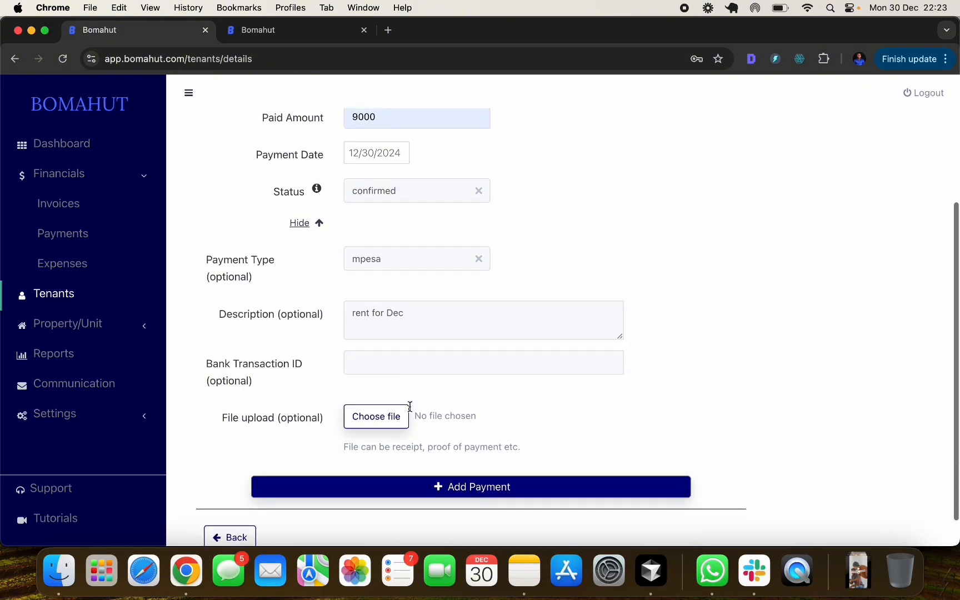
pyautogui.click(453, 487)
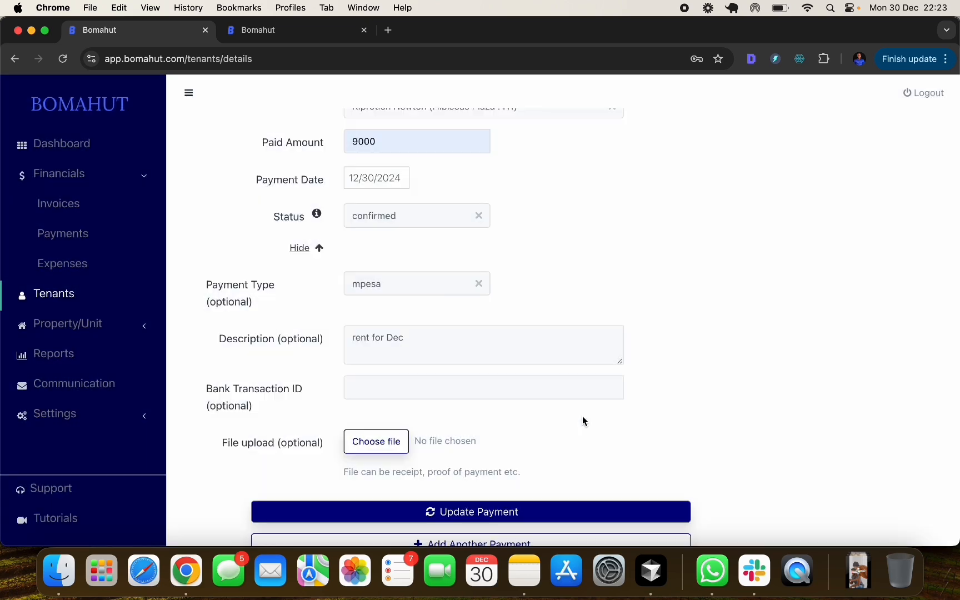
# - Confirm 9,000.00 paid and a 1,100.00 balance on the transactions page, then open Payments
pyautogui.scroll(-4, 395, 461)
pyautogui.click(223, 503)
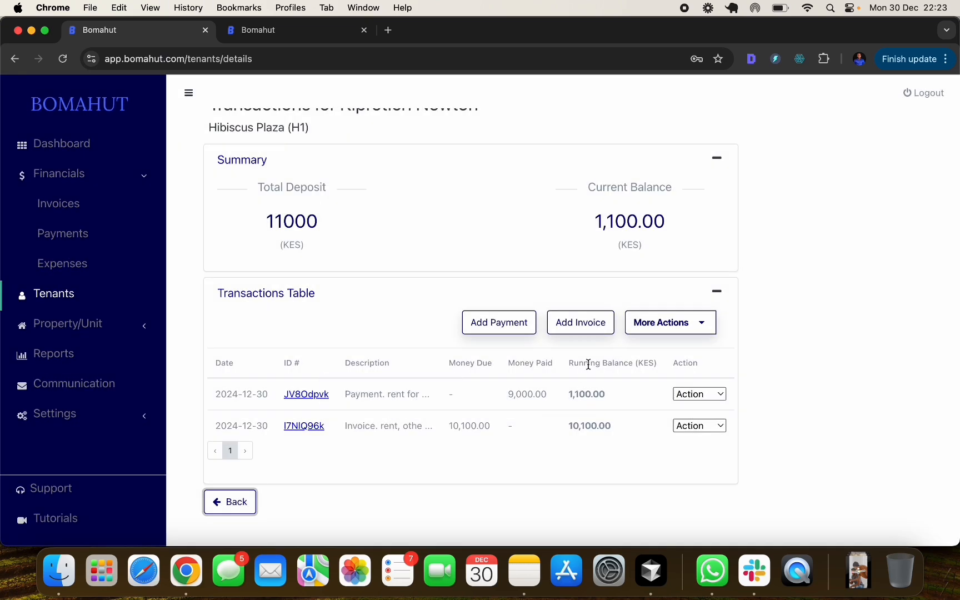
pyautogui.moveTo(595, 225); pyautogui.dragTo(694, 227)
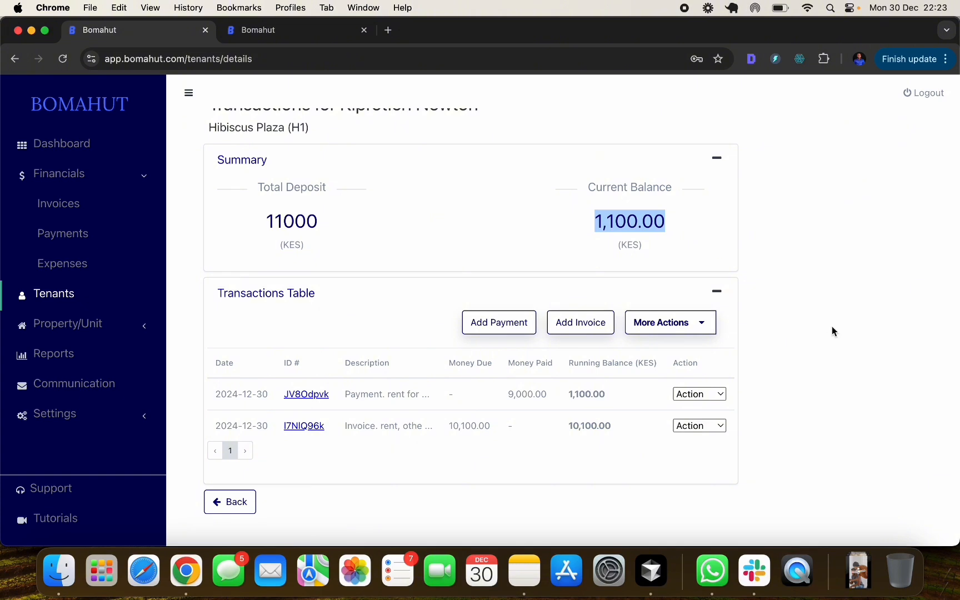
pyautogui.click(834, 327)
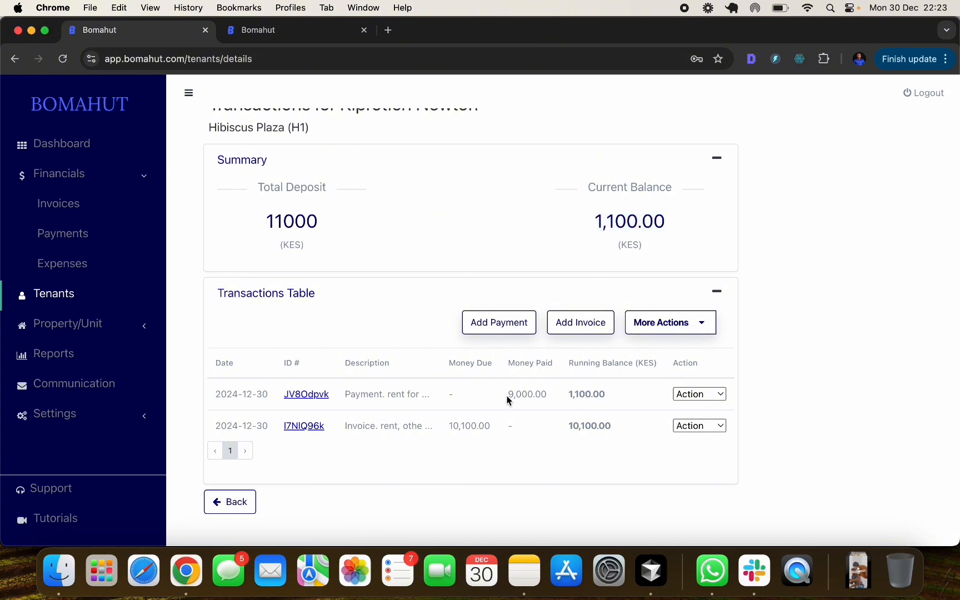
pyautogui.moveTo(508, 398); pyautogui.dragTo(538, 396)
pyautogui.click(800, 380)
pyautogui.moveTo(590, 391); pyautogui.dragTo(617, 392)
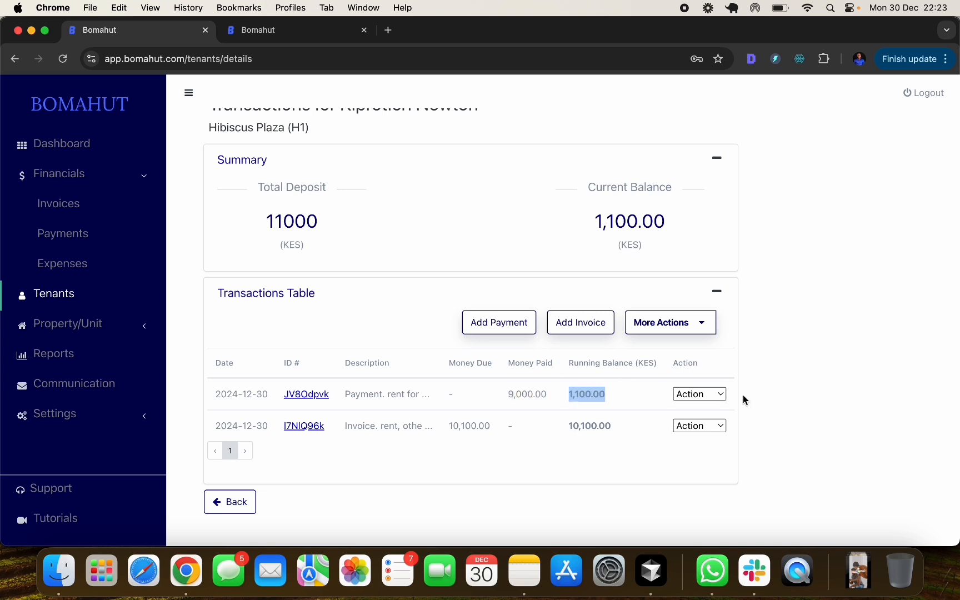
pyautogui.click(829, 373)
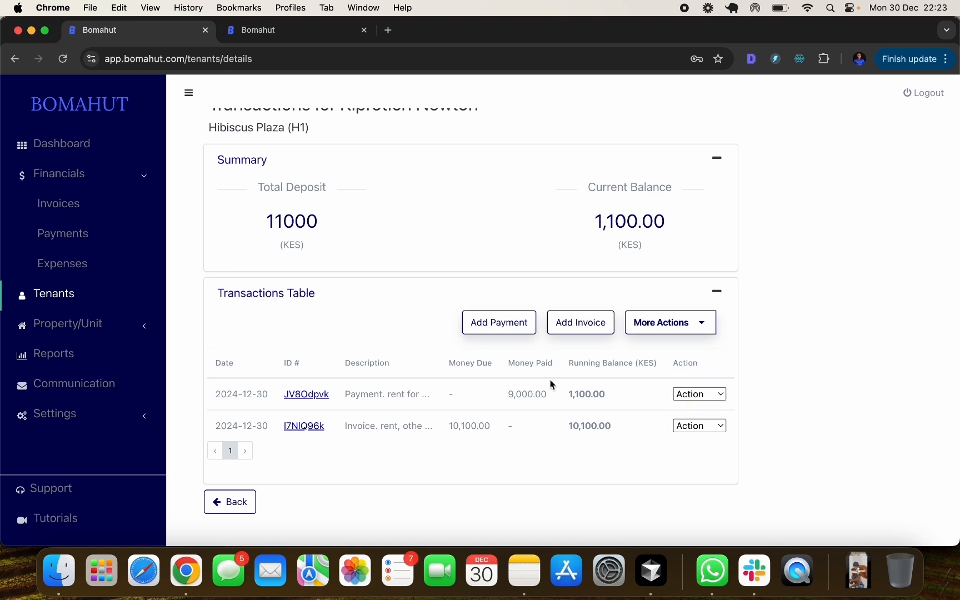
pyautogui.scroll(3, 551, 383)
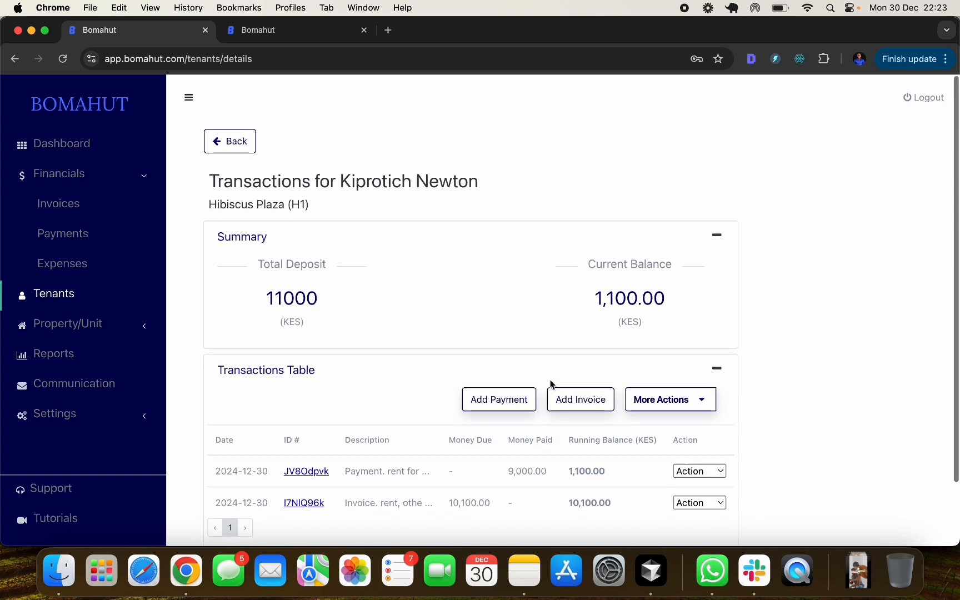
pyautogui.click(67, 235)
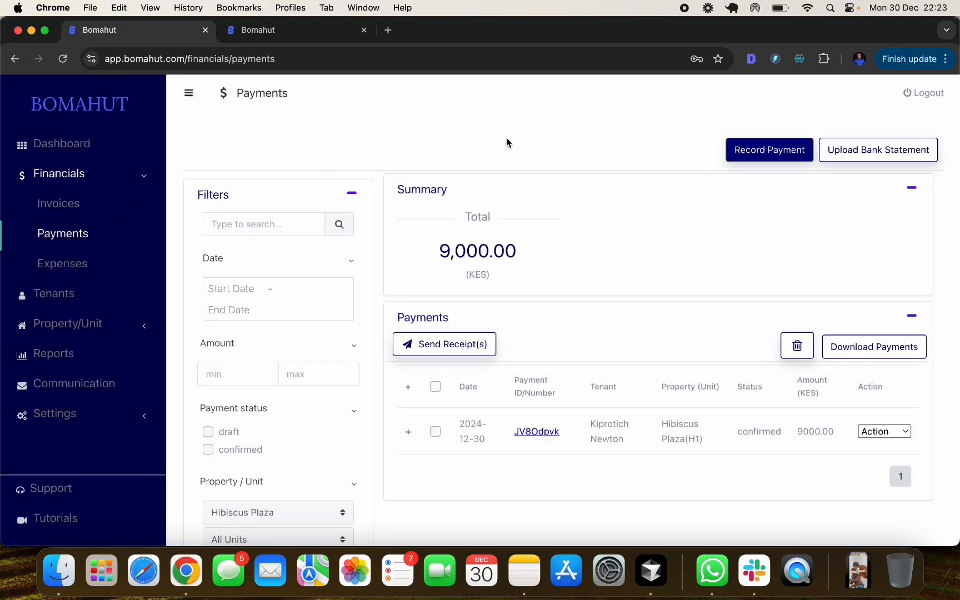
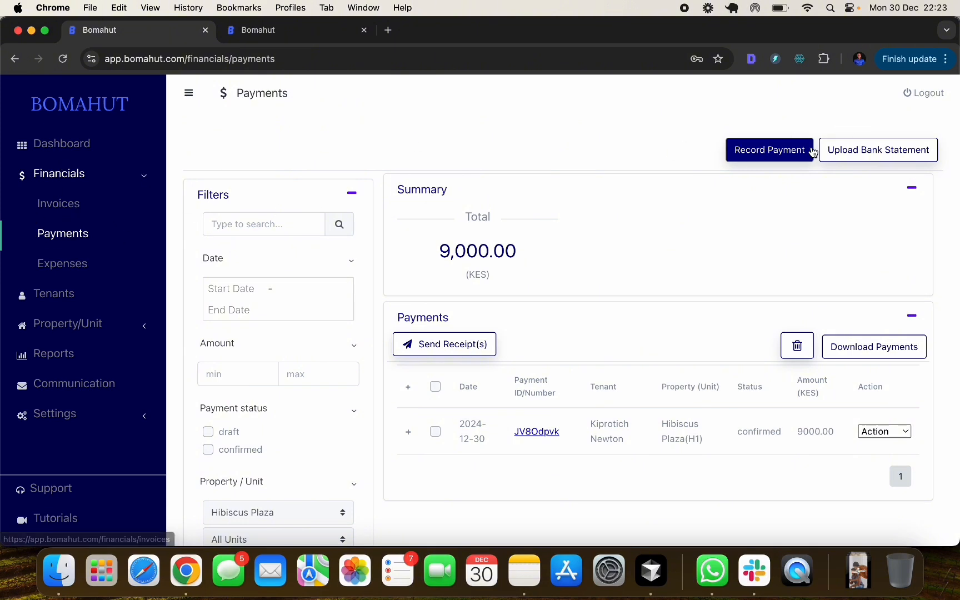
# - Upload the 28TH-29TH FEBRUARY.pdf bank statement and scroll through its 28/02/2024 review transactions
pyautogui.click(870, 155)
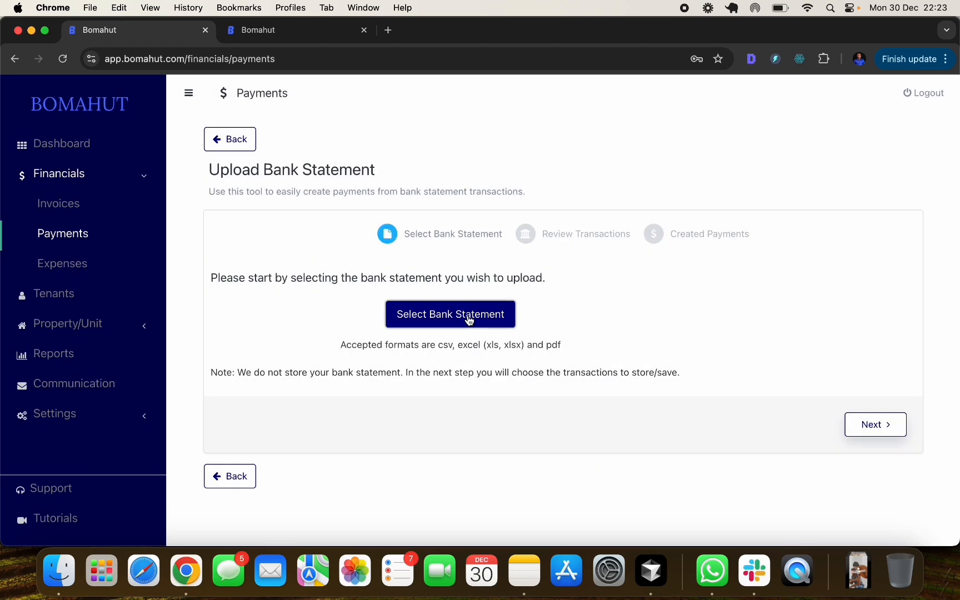
pyautogui.click(469, 320)
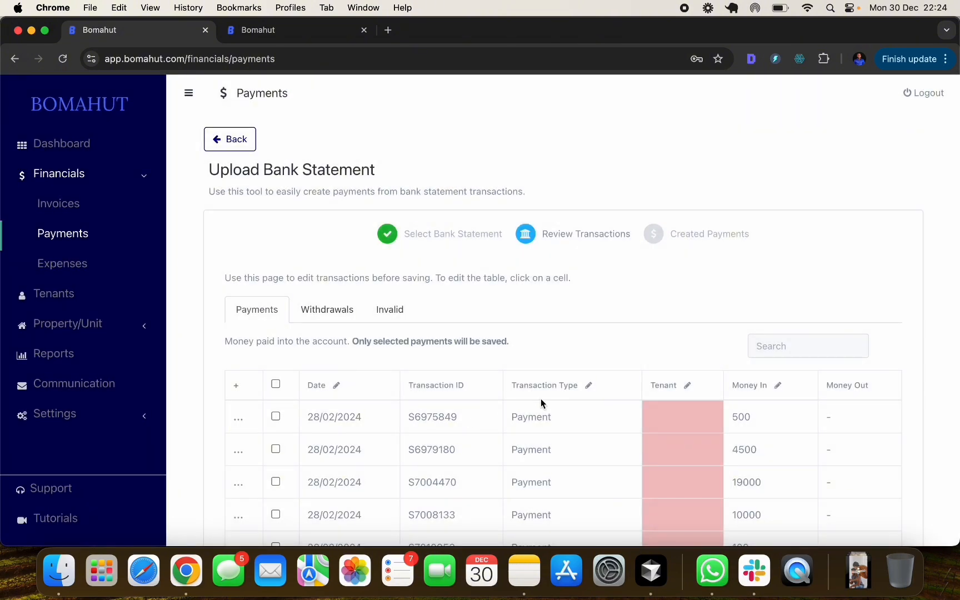
pyautogui.scroll(-5, 541, 399)
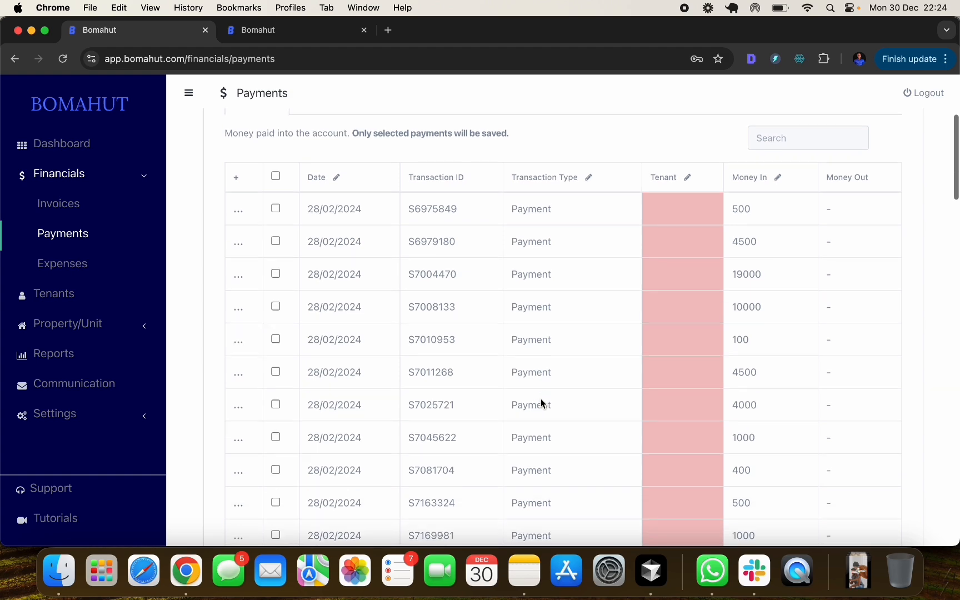
pyautogui.scroll(-2, 541, 398)
pyautogui.scroll(-1, 575, 172)
pyautogui.scroll(2, 575, 172)
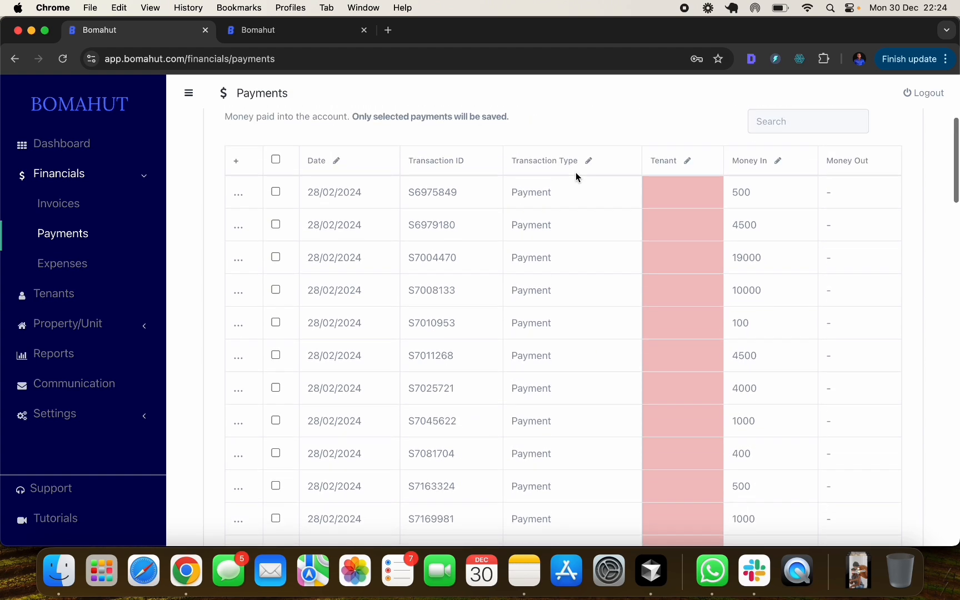
pyautogui.scroll(-15, 576, 174)
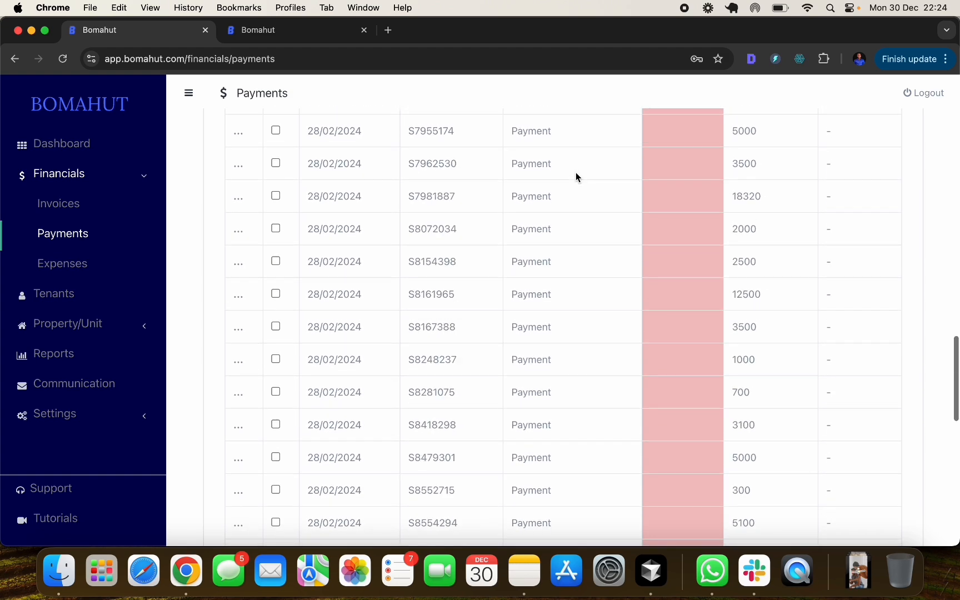
pyautogui.scroll(-8, 575, 172)
pyautogui.scroll(20, 575, 172)
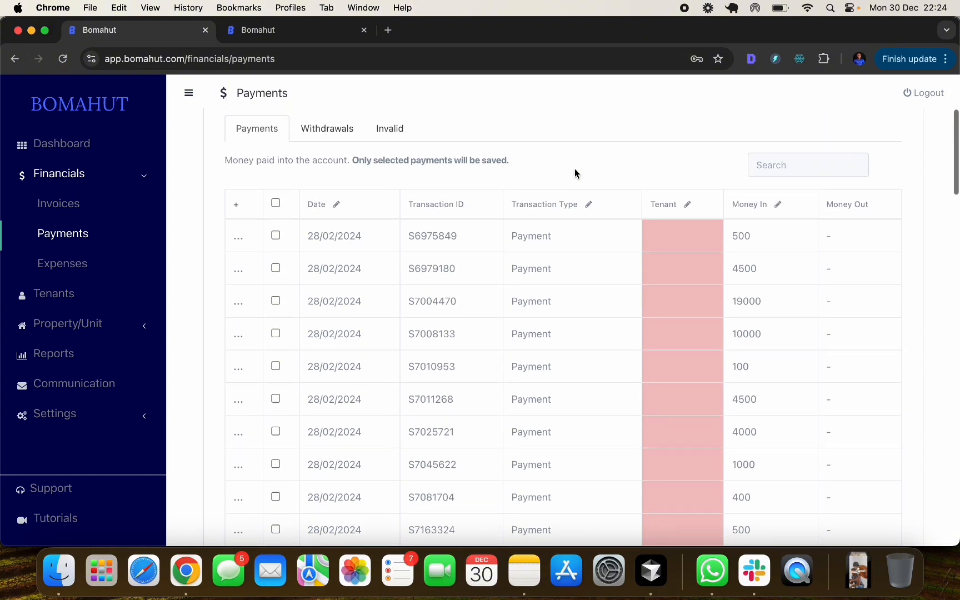
pyautogui.scroll(1, 575, 168)
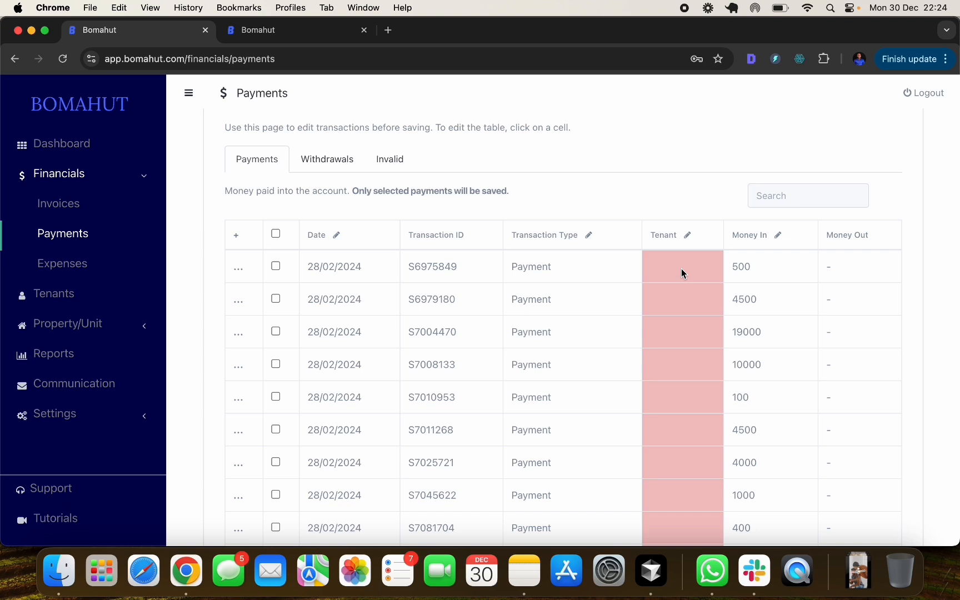
# - Search by the tenant's name and assign the matching Hibiscus Plaza tenant to the first 500 payment
pyautogui.click(668, 256)
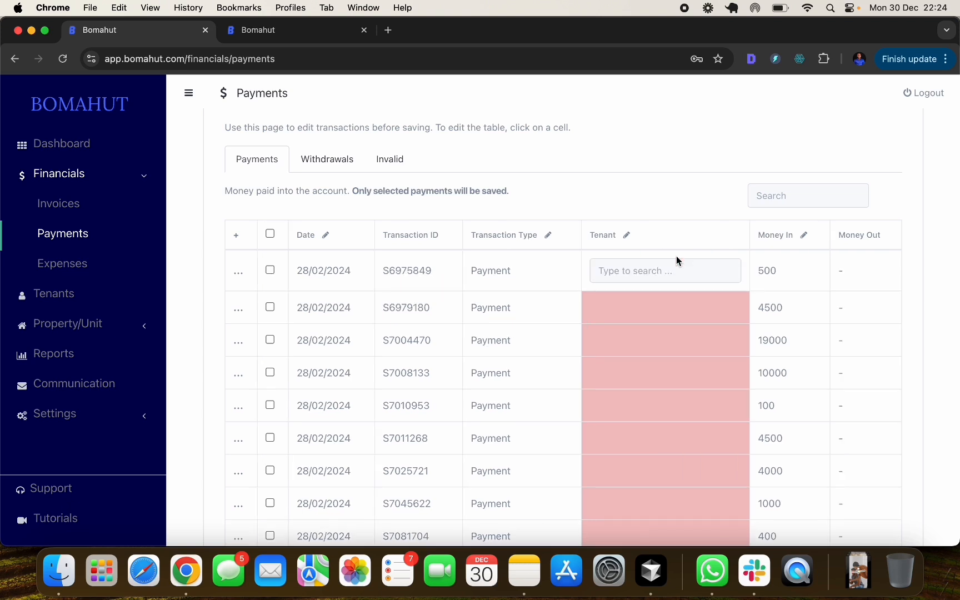
pyautogui.click(636, 272)
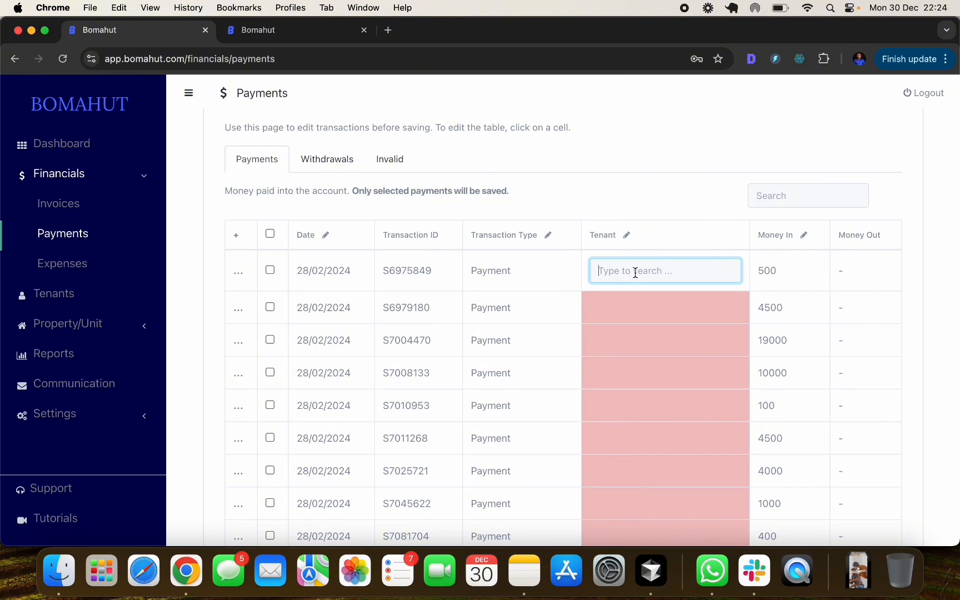
pyautogui.write('kip')
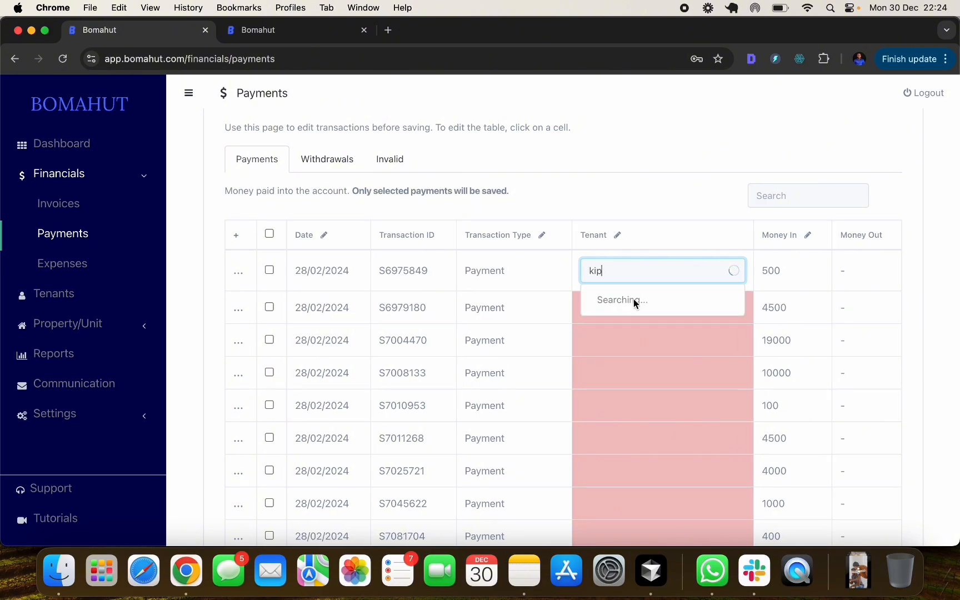
pyautogui.click(634, 301)
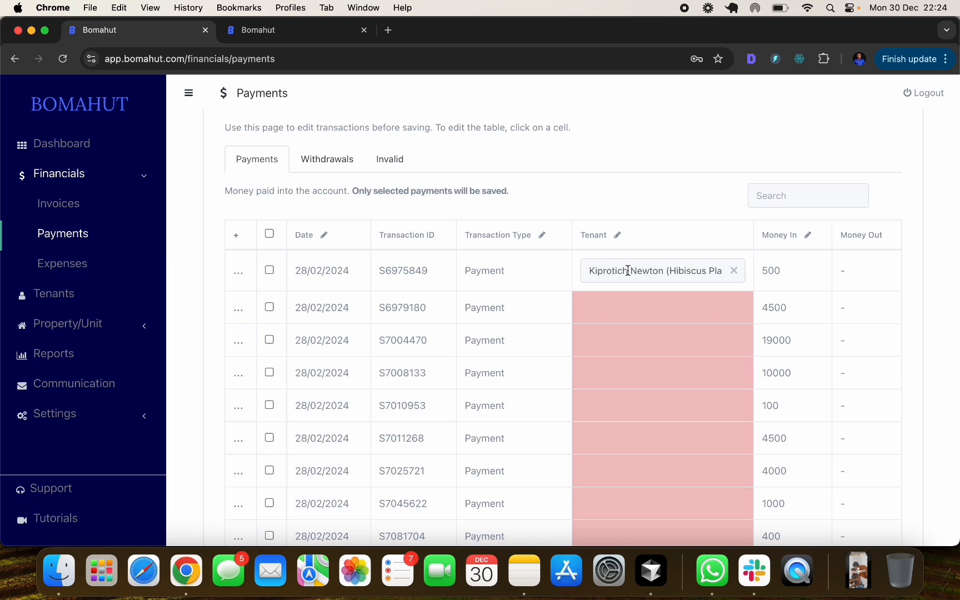
# - Expand the first transaction's bank details, select its narrative text, then collapse it and scroll the table
pyautogui.click(238, 273)
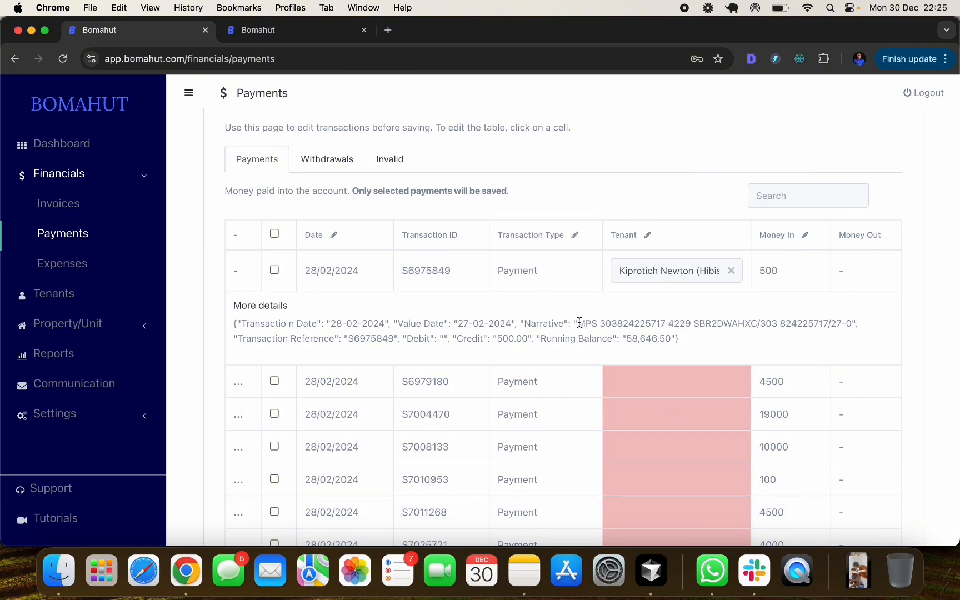
pyautogui.moveTo(578, 323); pyautogui.dragTo(845, 321)
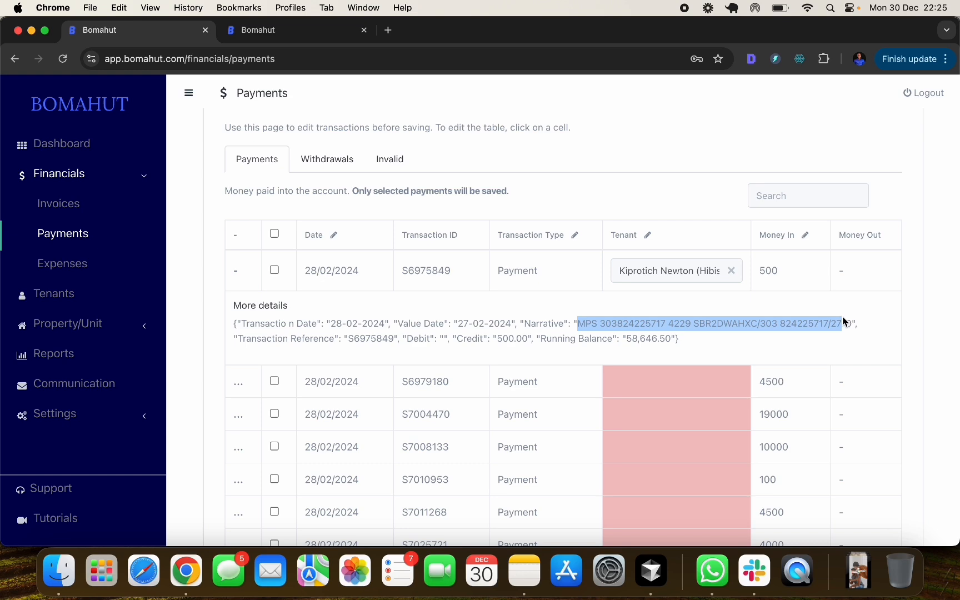
pyautogui.click(236, 269)
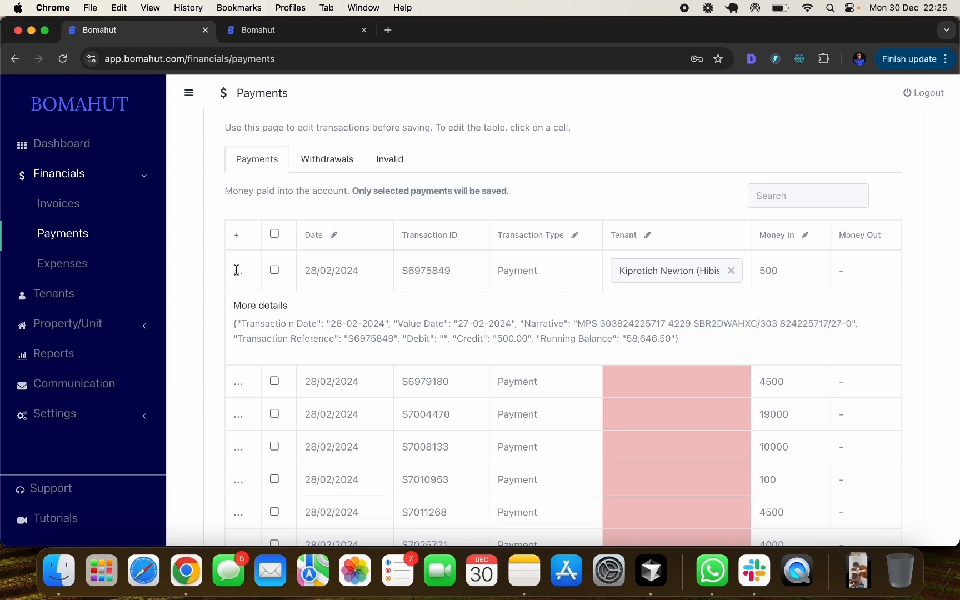
pyautogui.scroll(-10, 737, 276)
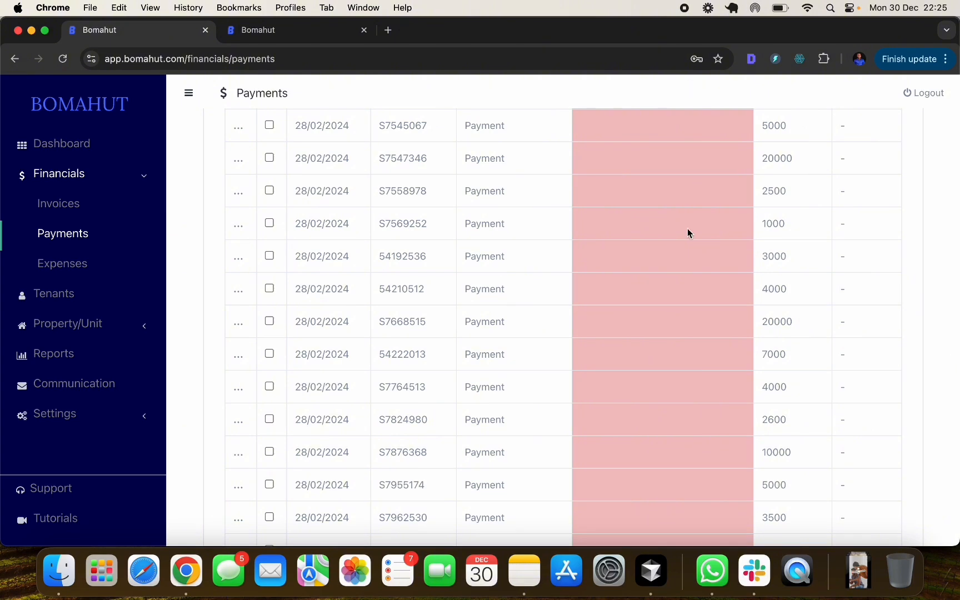
pyautogui.scroll(-10, 688, 231)
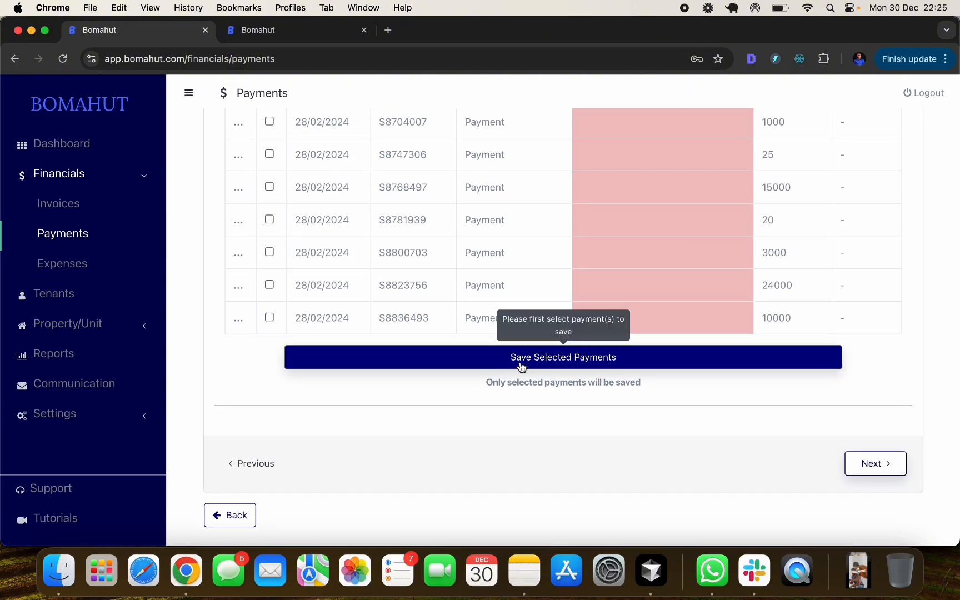
pyautogui.scroll(20, 551, 356)
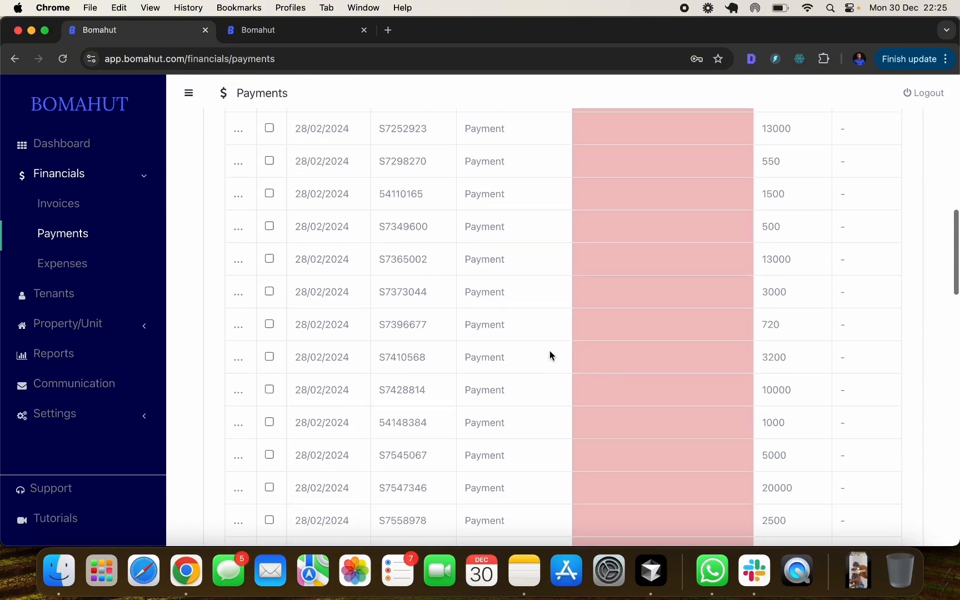
pyautogui.scroll(-1, 330, 252)
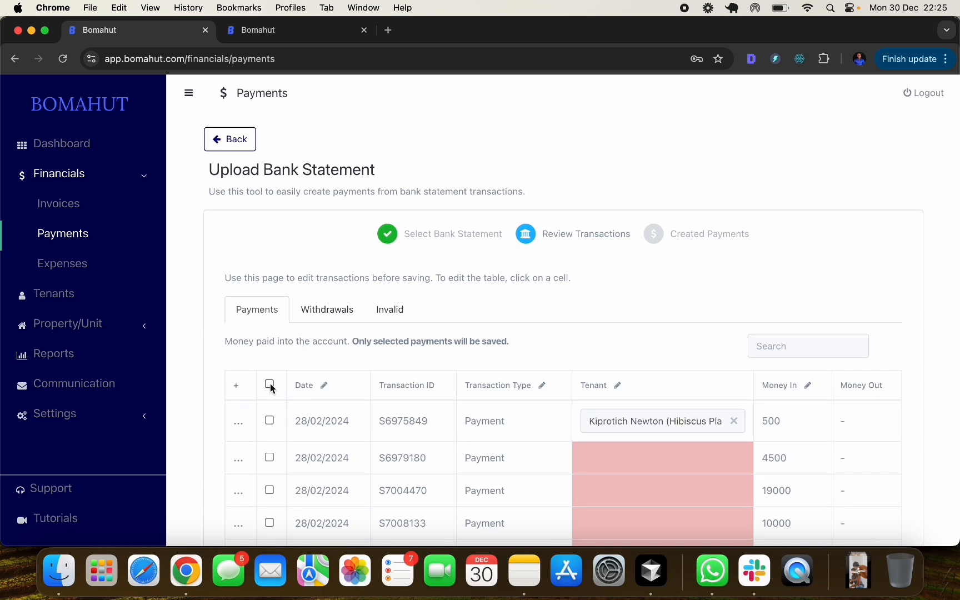
# - Tick and untick the first row and select-all checkboxes, leaving no transactions marked for saving
pyautogui.click(269, 421)
pyautogui.click(269, 421)
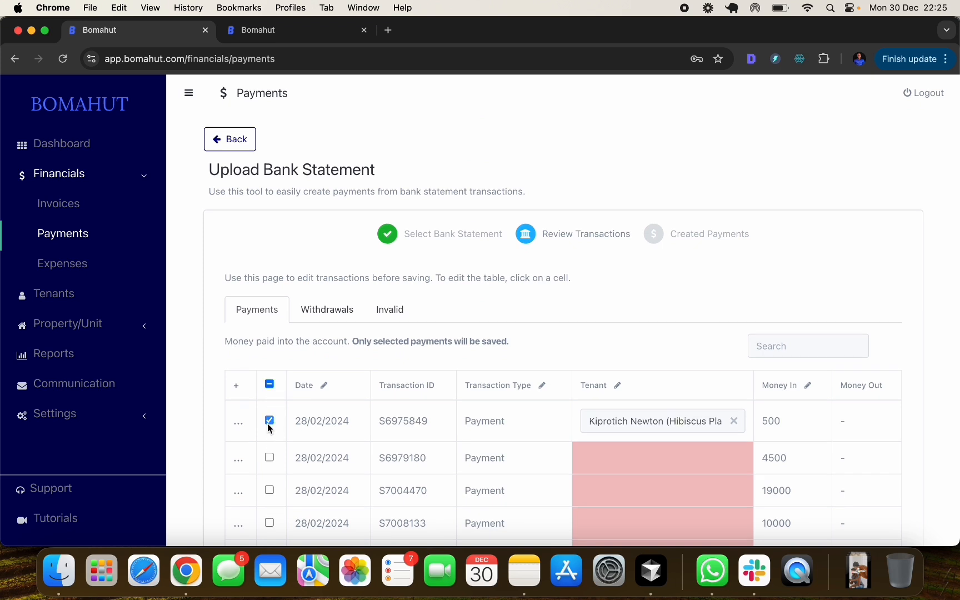
pyautogui.click(269, 384)
pyautogui.click(269, 385)
pyautogui.scroll(-5, 586, 304)
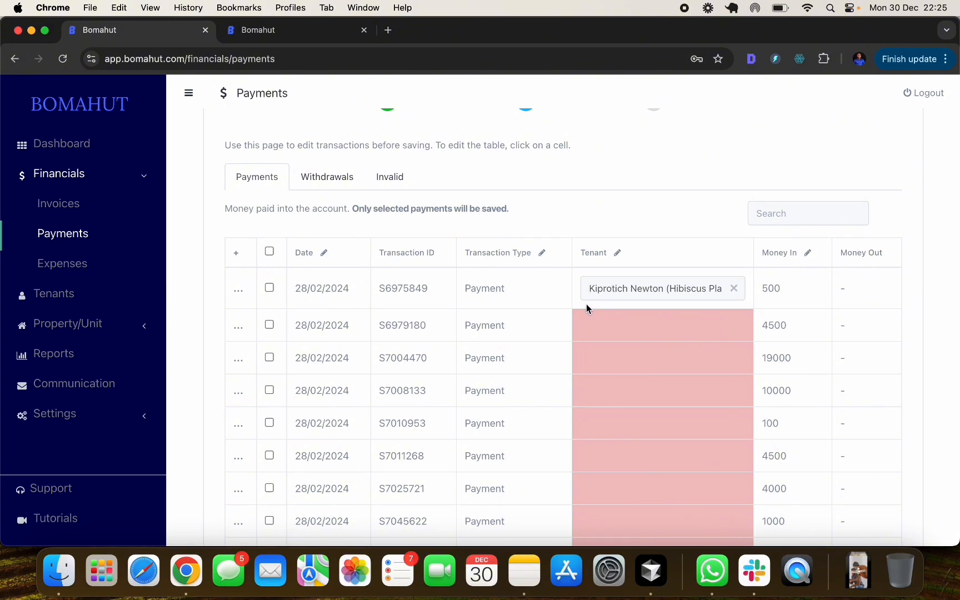
pyautogui.scroll(5, 586, 304)
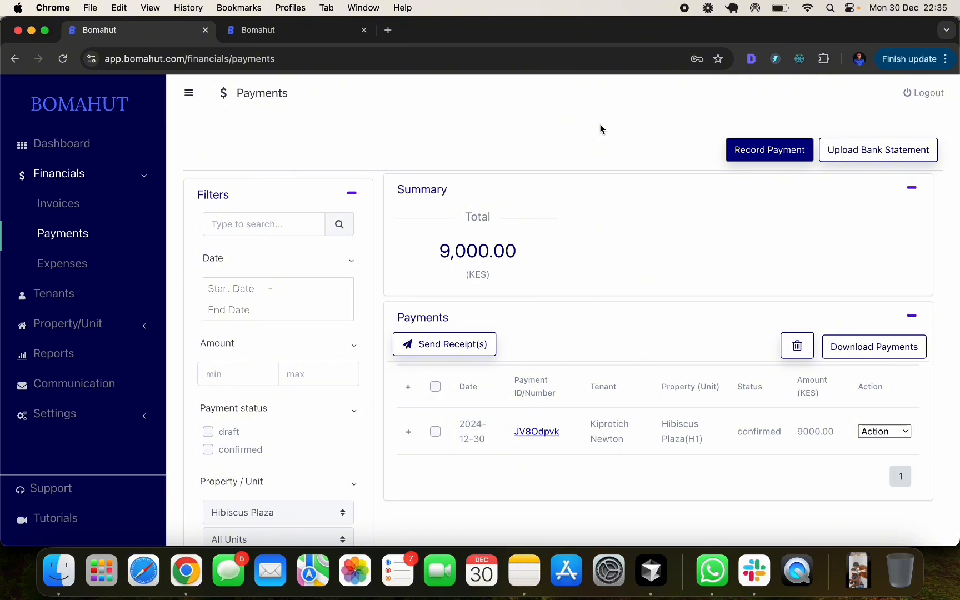
# - Go to the Expenses list and start recording a new Hibiscus Plaza expense
pyautogui.click(63, 265)
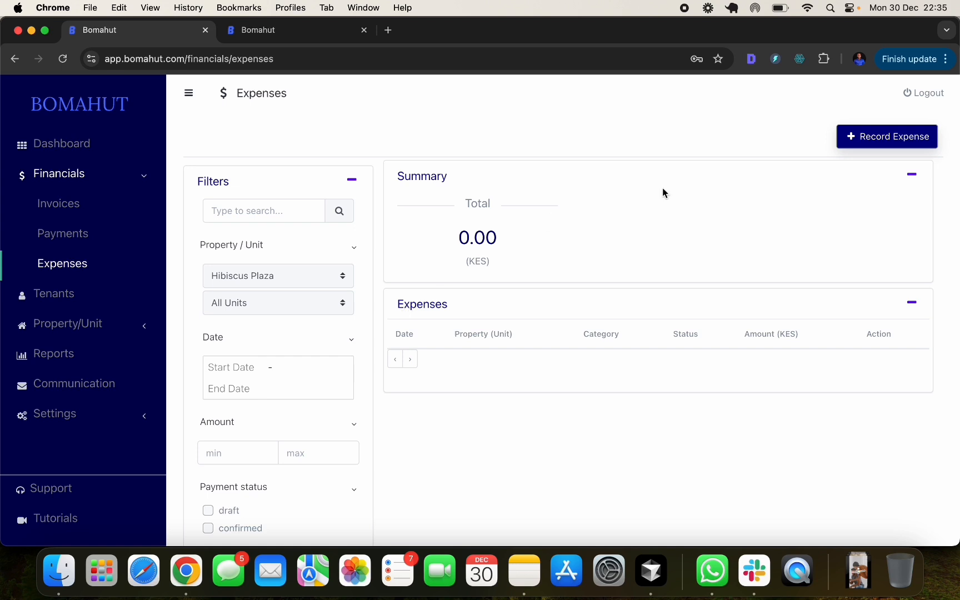
pyautogui.scroll(-3, 548, 233)
pyautogui.scroll(4, 548, 233)
pyautogui.scroll(-1, 521, 369)
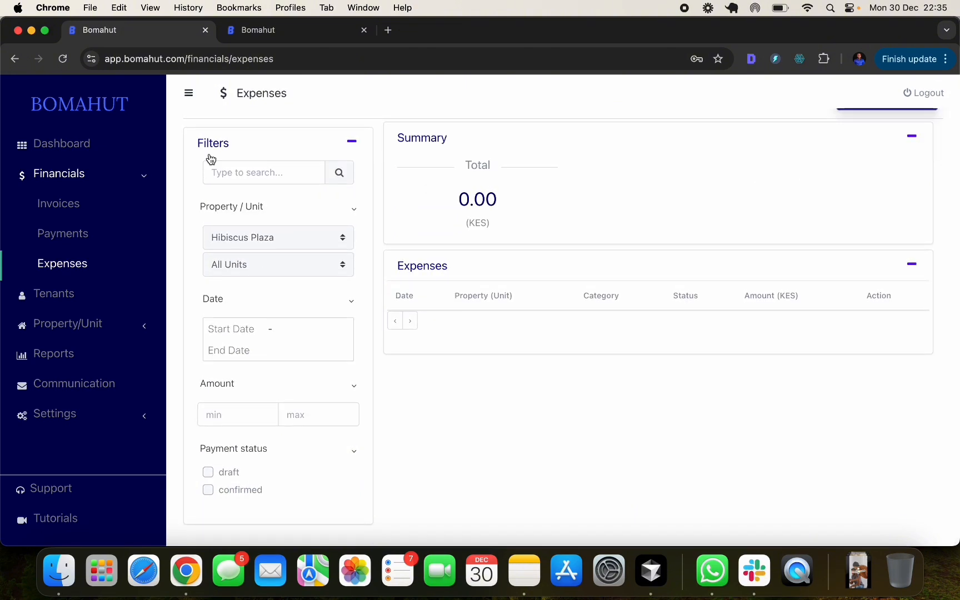
pyautogui.scroll(1, 531, 373)
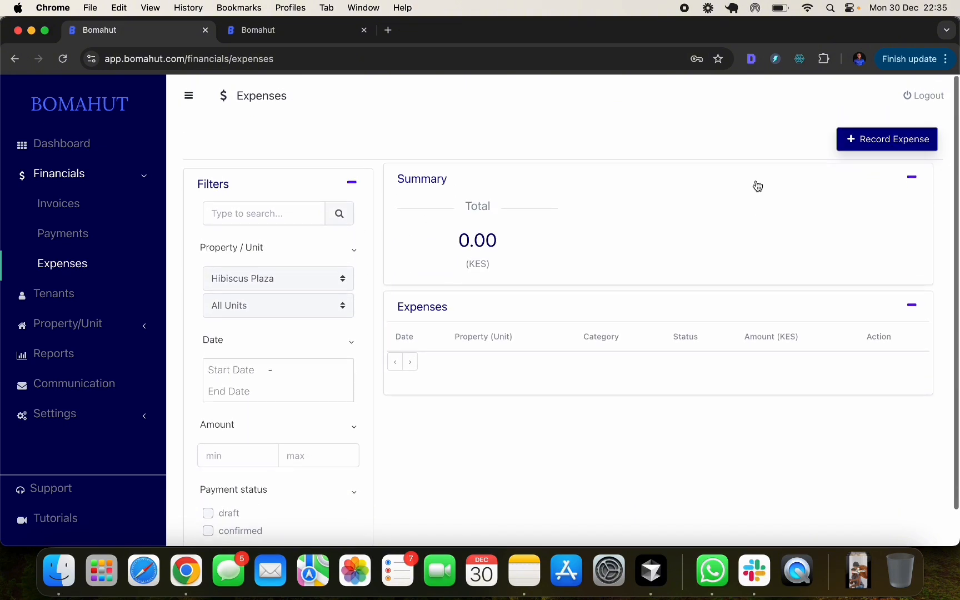
pyautogui.click(873, 141)
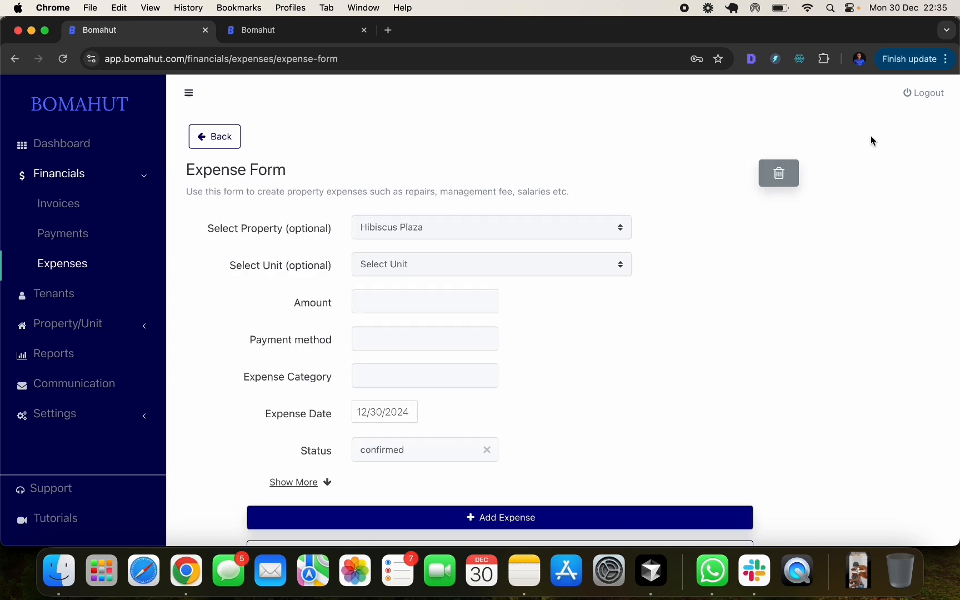
# - Look through the expense's unit options without choosing a unit
pyautogui.click(414, 271)
pyautogui.click(727, 253)
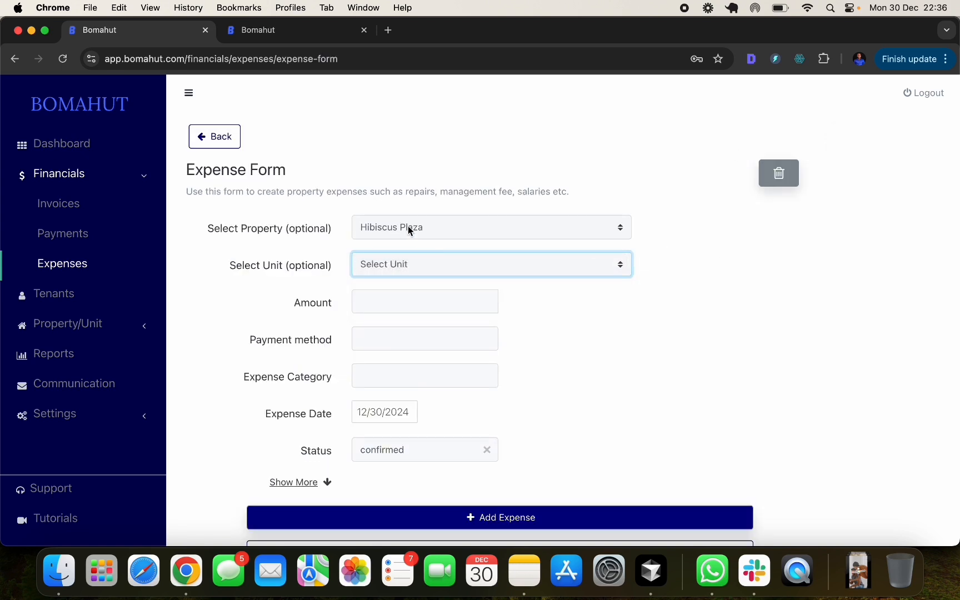
pyautogui.click(399, 264)
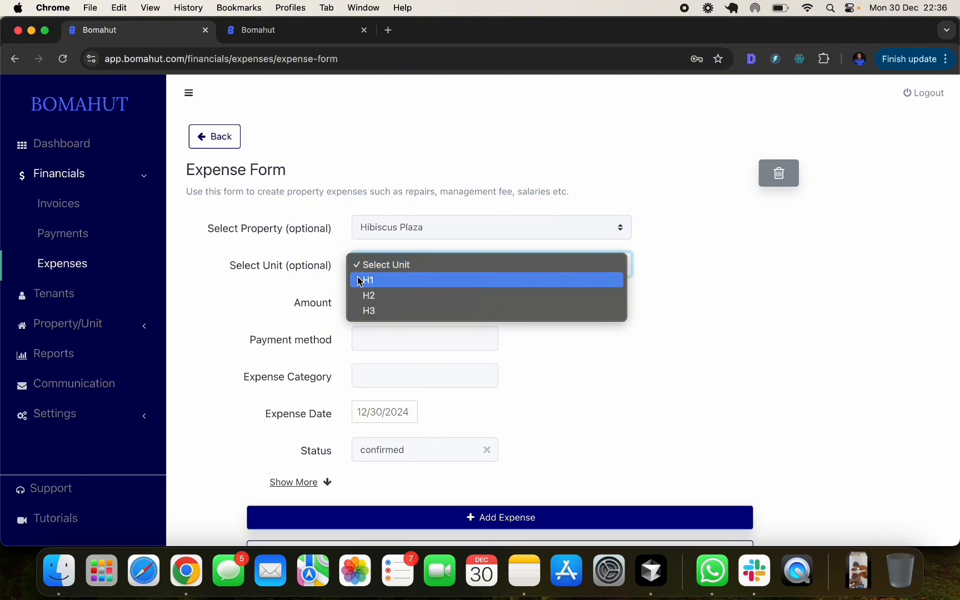
pyautogui.click(730, 275)
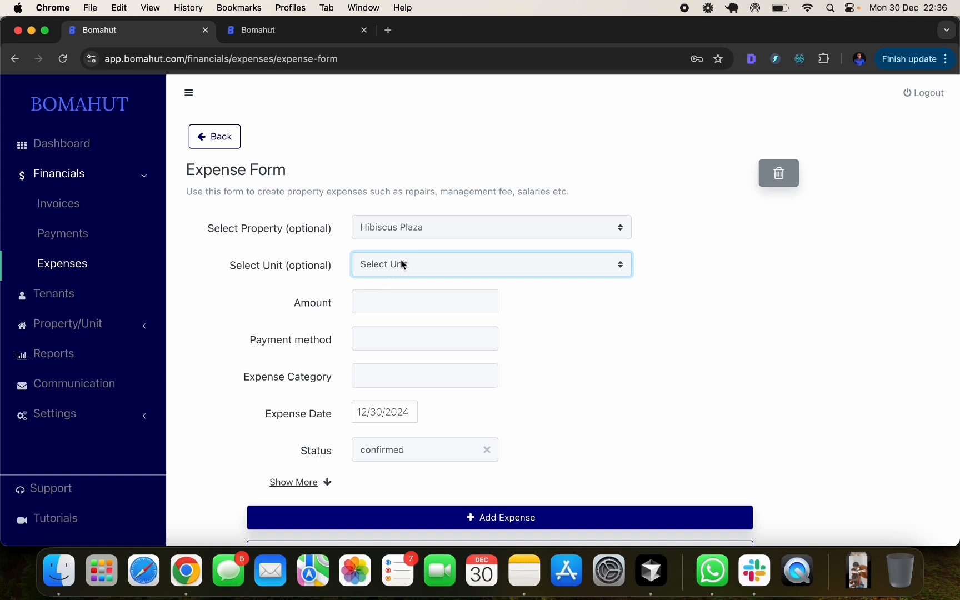
pyautogui.moveTo(240, 274); pyautogui.dragTo(300, 272)
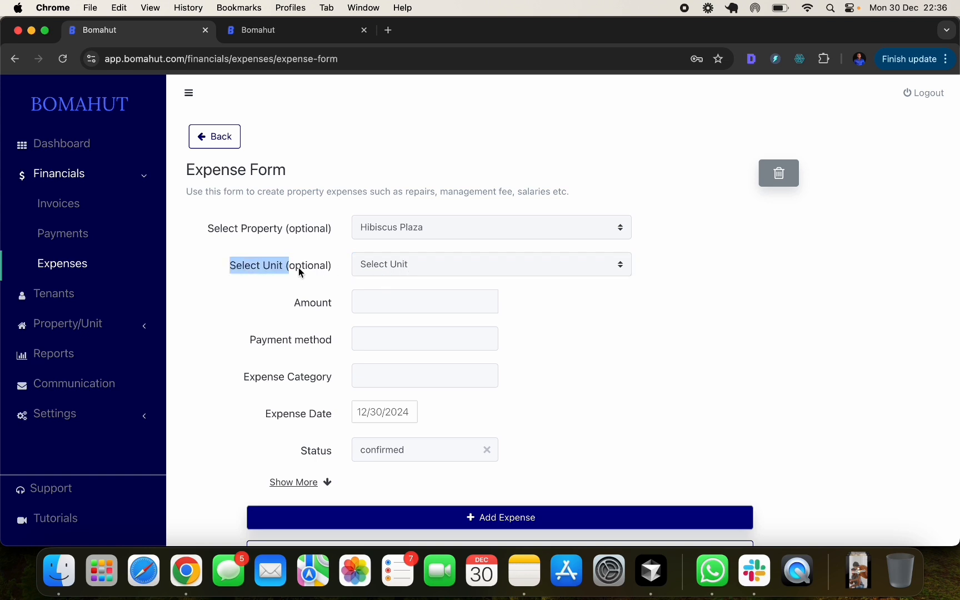
pyautogui.click(335, 276)
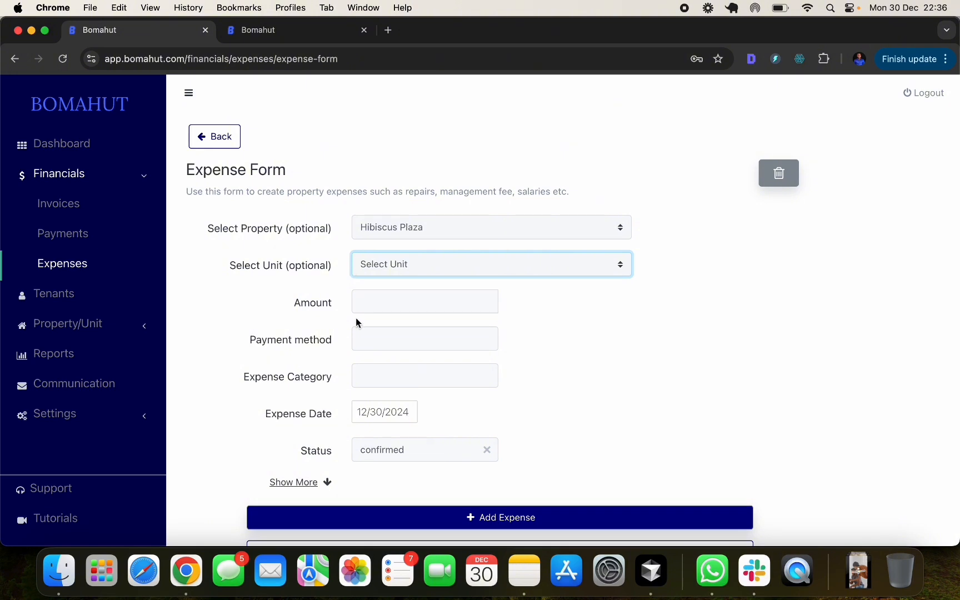
# - Enter amount 1400, payment method mpesa and expense category sewer
pyautogui.click(402, 308)
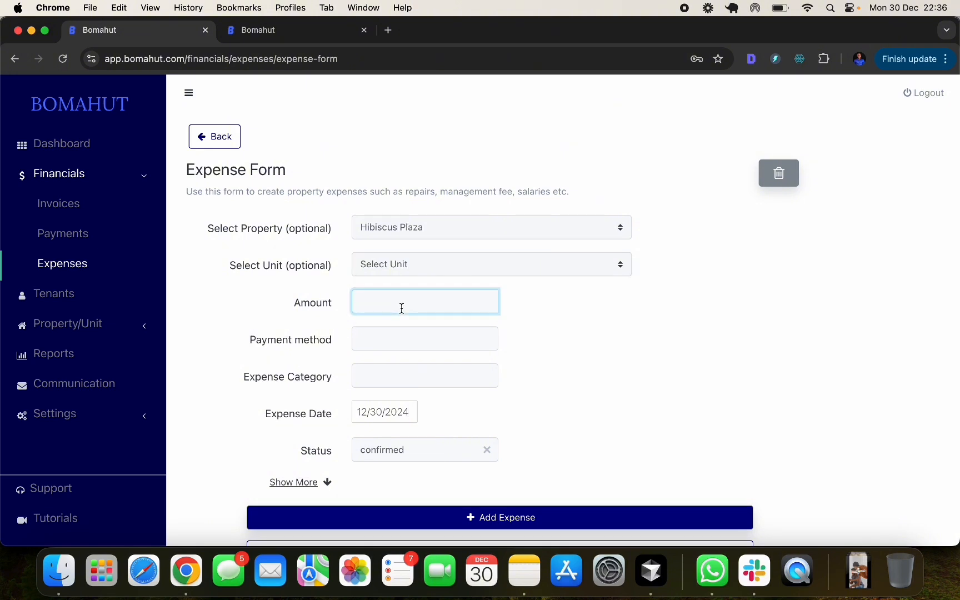
pyautogui.write('1400')
pyautogui.click(435, 340)
pyautogui.click(395, 377)
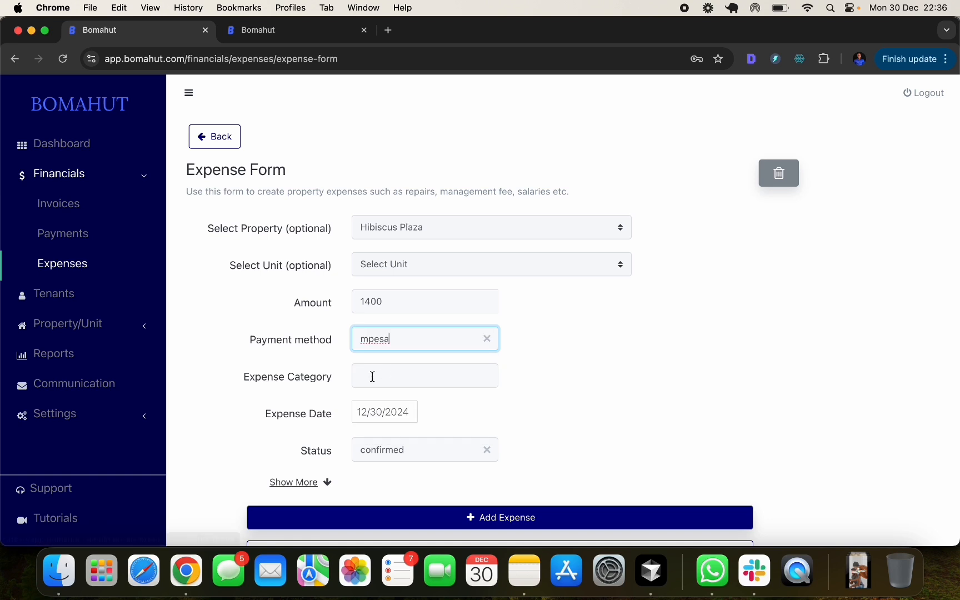
pyautogui.click(371, 376)
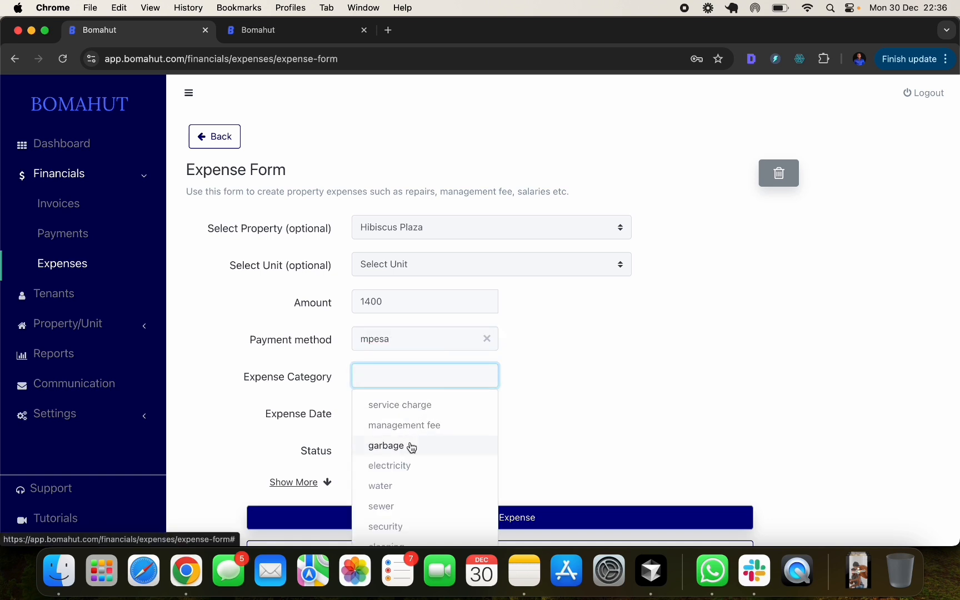
pyautogui.scroll(-2, 417, 475)
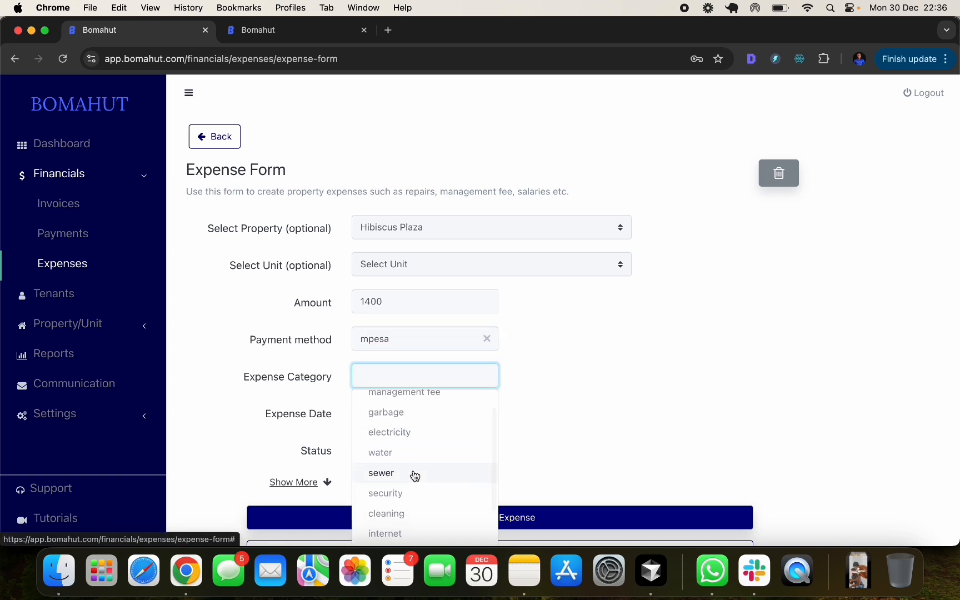
pyautogui.click(417, 477)
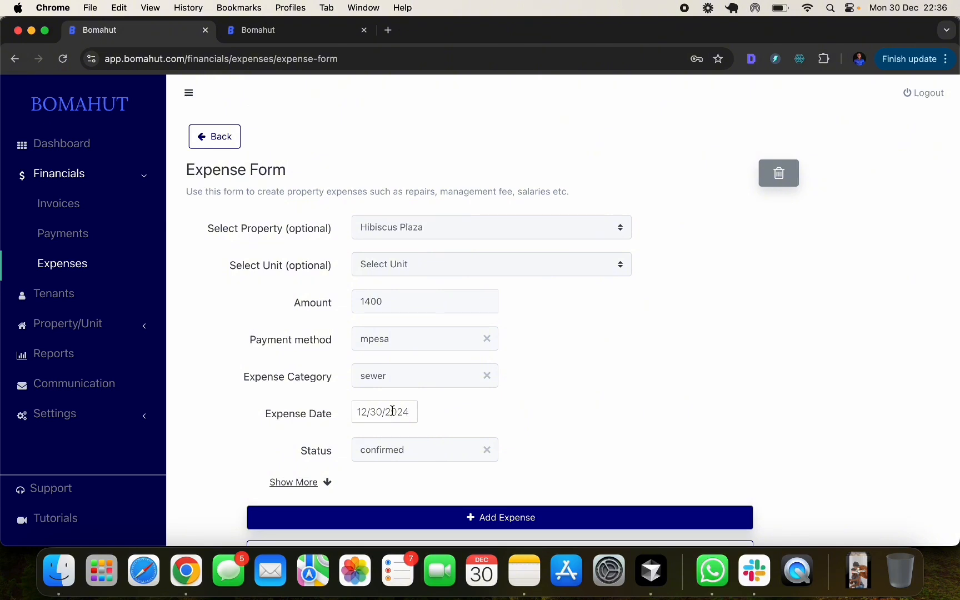
pyautogui.scroll(-2, 334, 438)
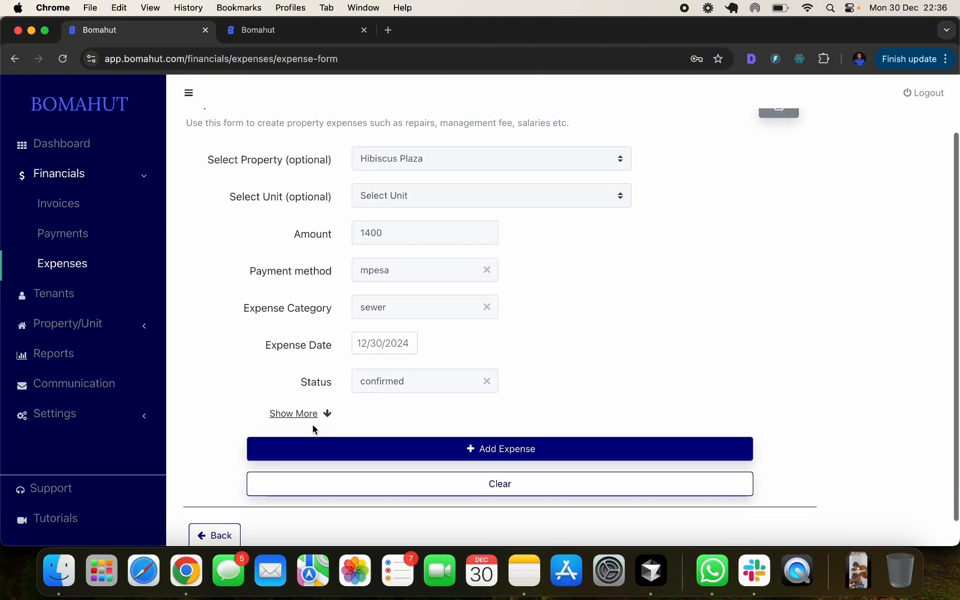
# - Add the note 'sewer payment for Dec' and save the expense
pyautogui.click(305, 414)
pyautogui.scroll(-1, 419, 415)
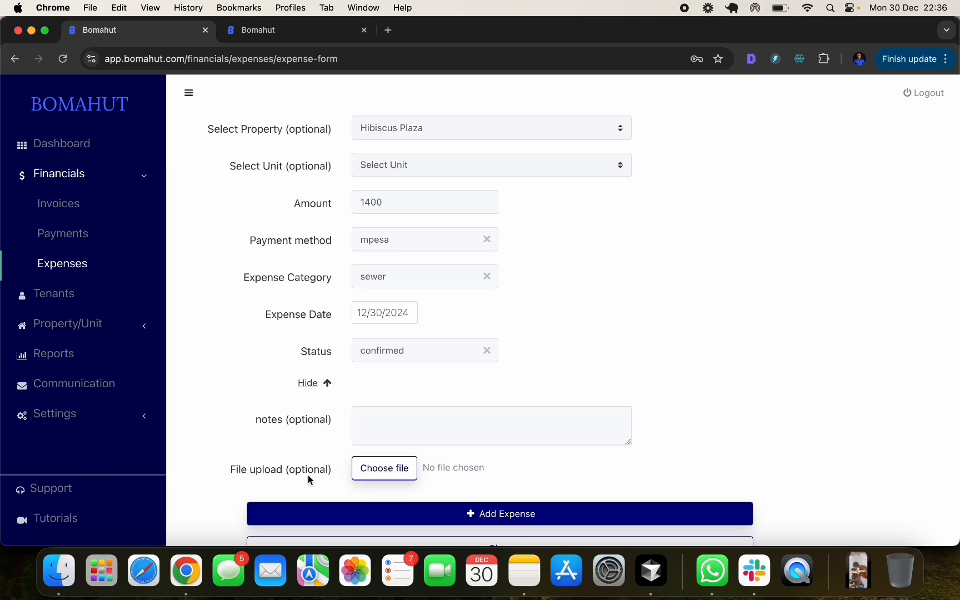
pyautogui.click(394, 432)
pyautogui.write('sewer p')
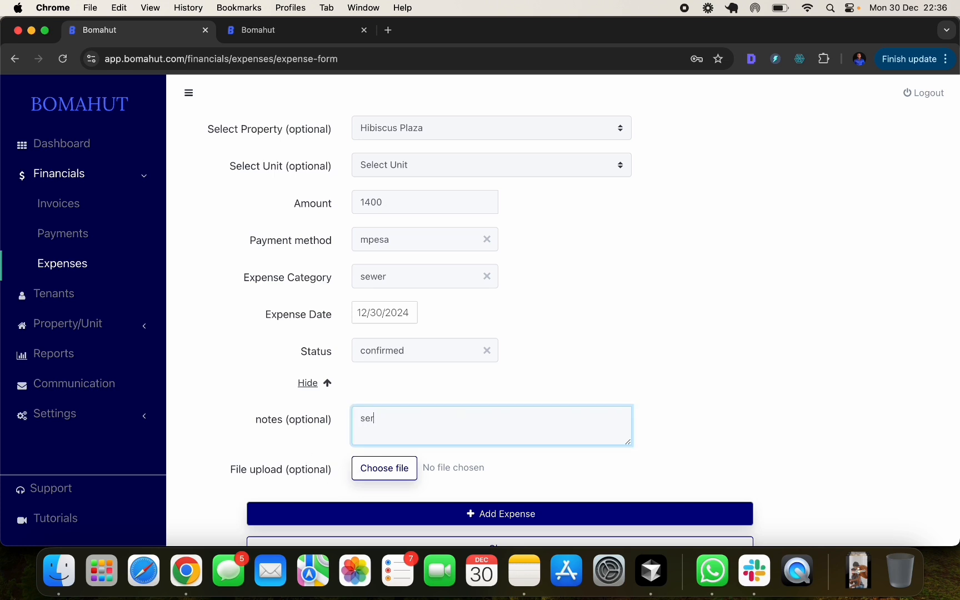
pyautogui.write('ayment for Dec')
pyautogui.click(469, 513)
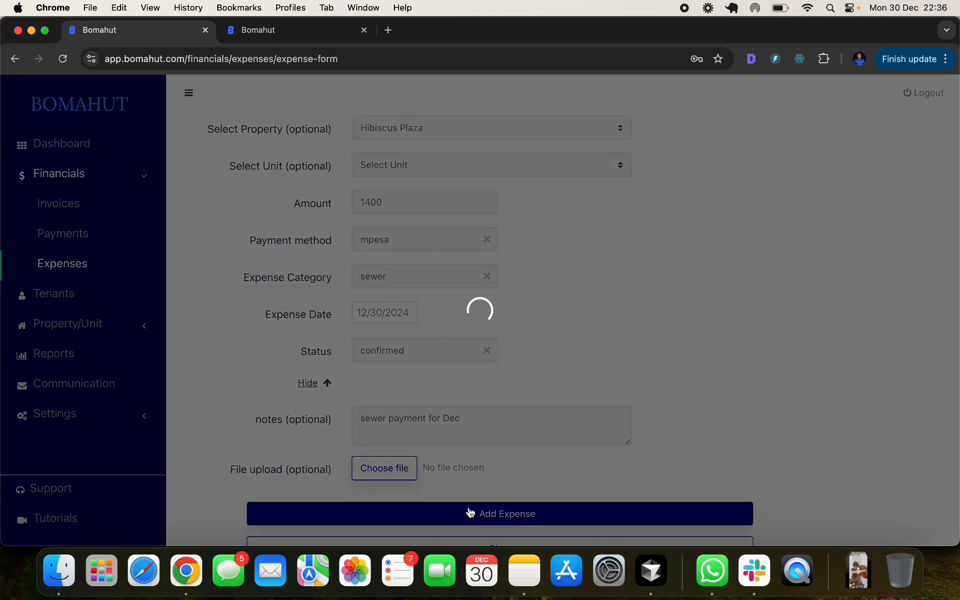
# - Return to the Expenses list and expand the Property/Unit section in the sidebar
pyautogui.scroll(-3, 571, 378)
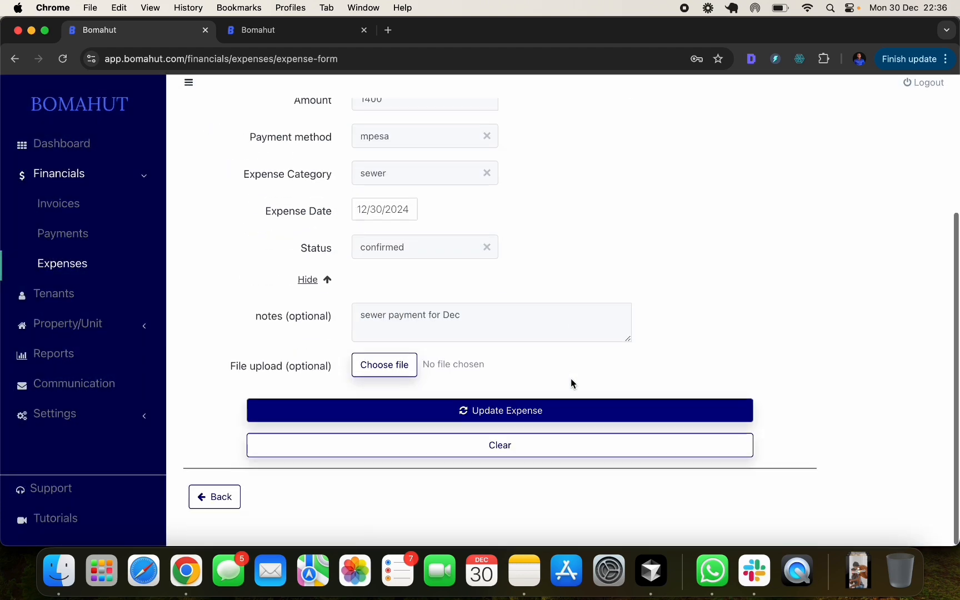
pyautogui.click(222, 508)
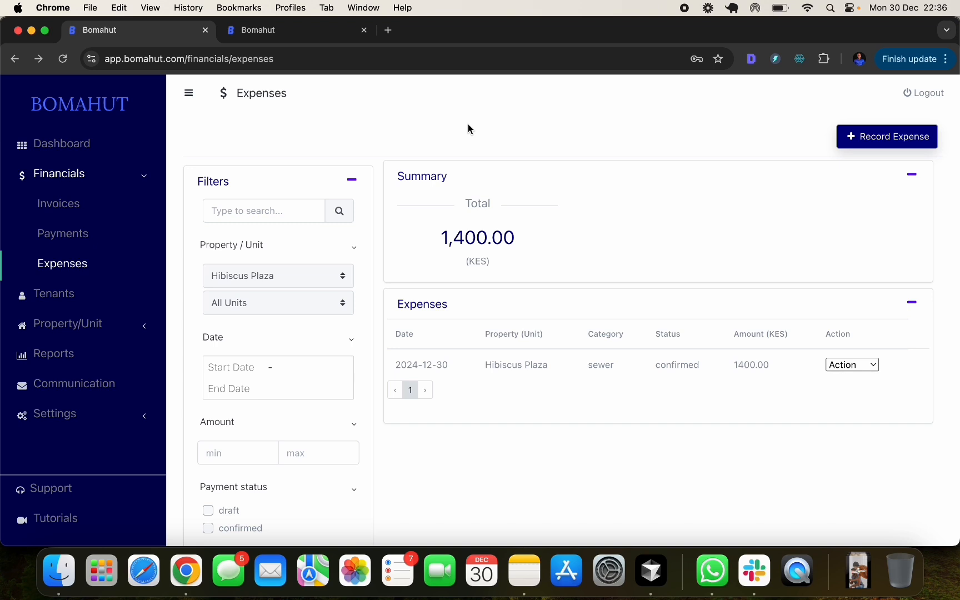
pyautogui.click(124, 330)
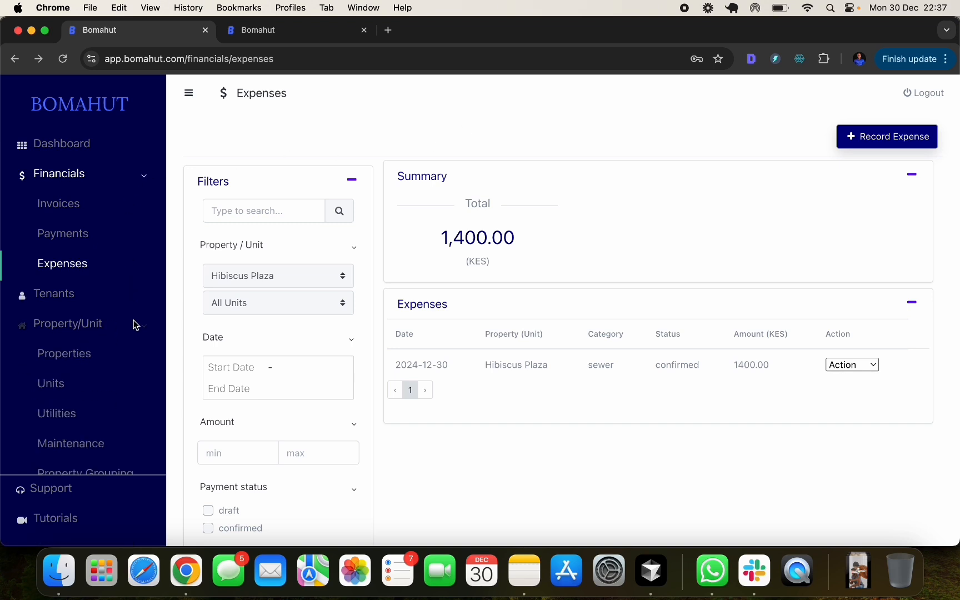
pyautogui.scroll(-1, 74, 345)
# - Start a new maintenance request from the Maintenance page and assign it to unit H1
pyautogui.click(75, 416)
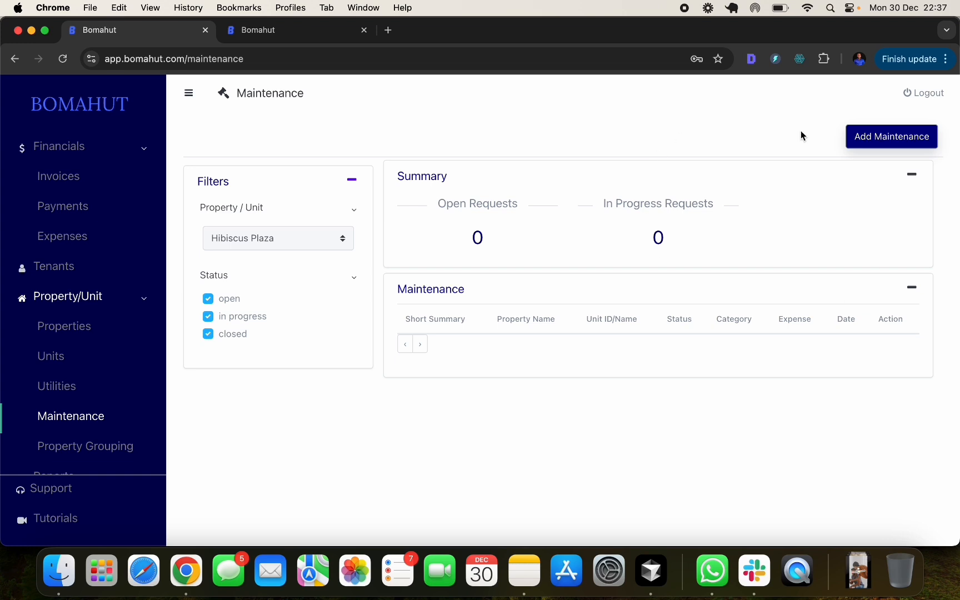
pyautogui.click(901, 141)
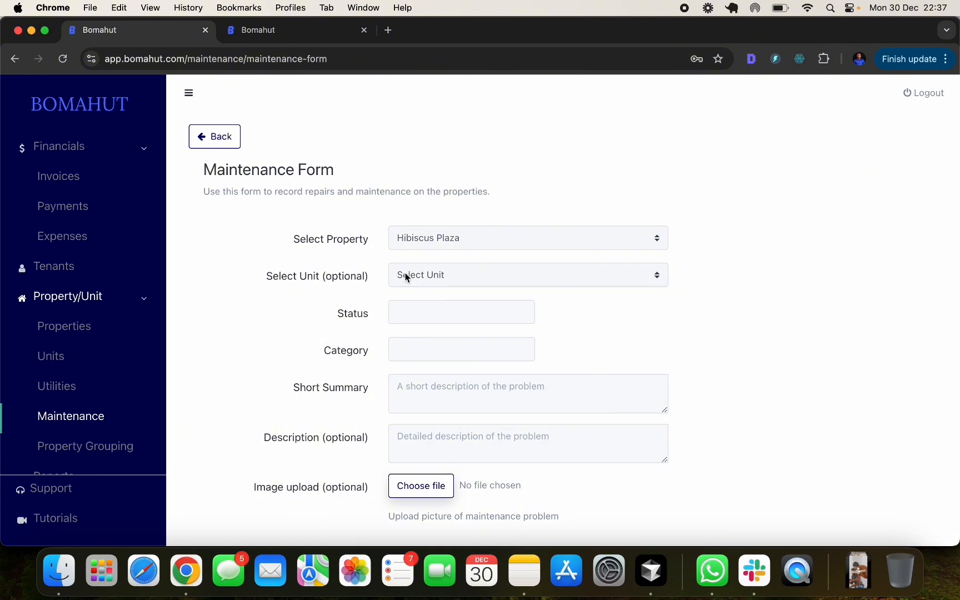
pyautogui.click(467, 275)
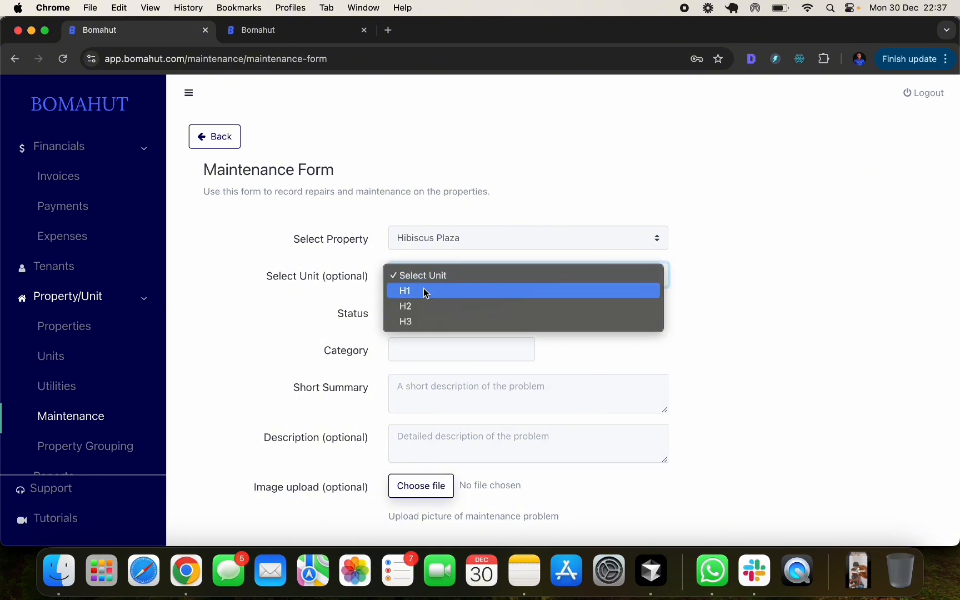
pyautogui.click(689, 268)
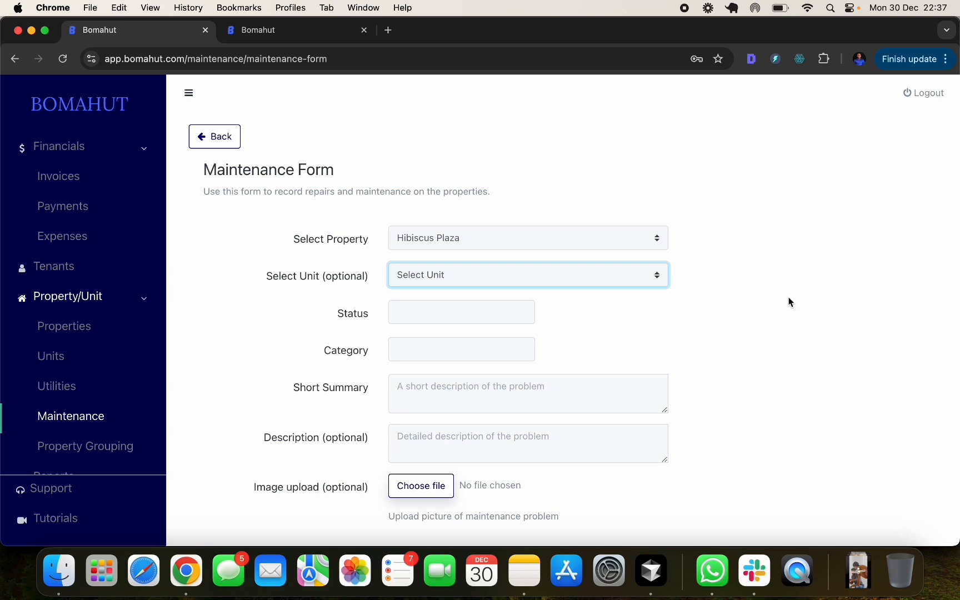
pyautogui.click(504, 278)
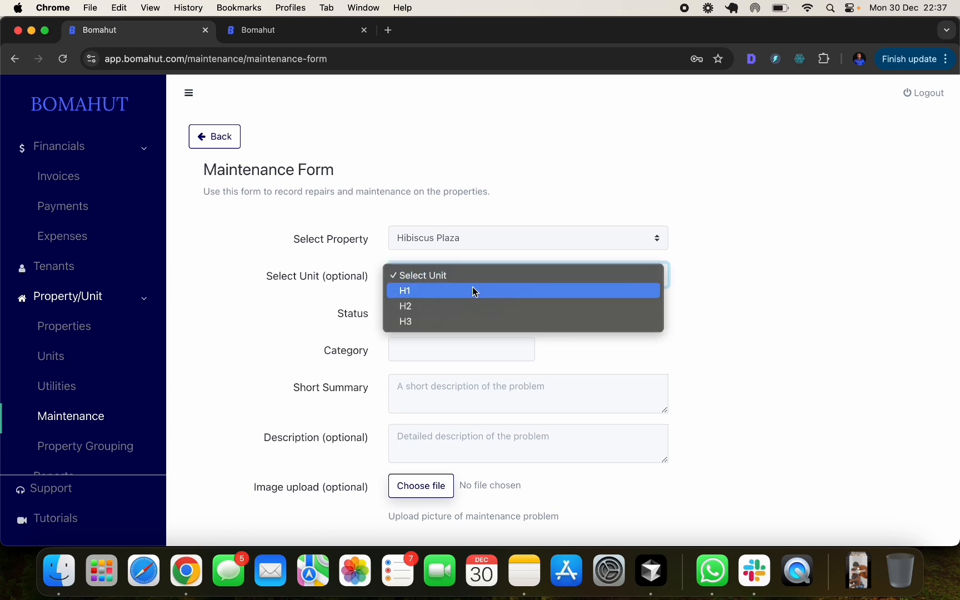
pyautogui.click(472, 288)
# - Set the maintenance request status to open
pyautogui.click(431, 317)
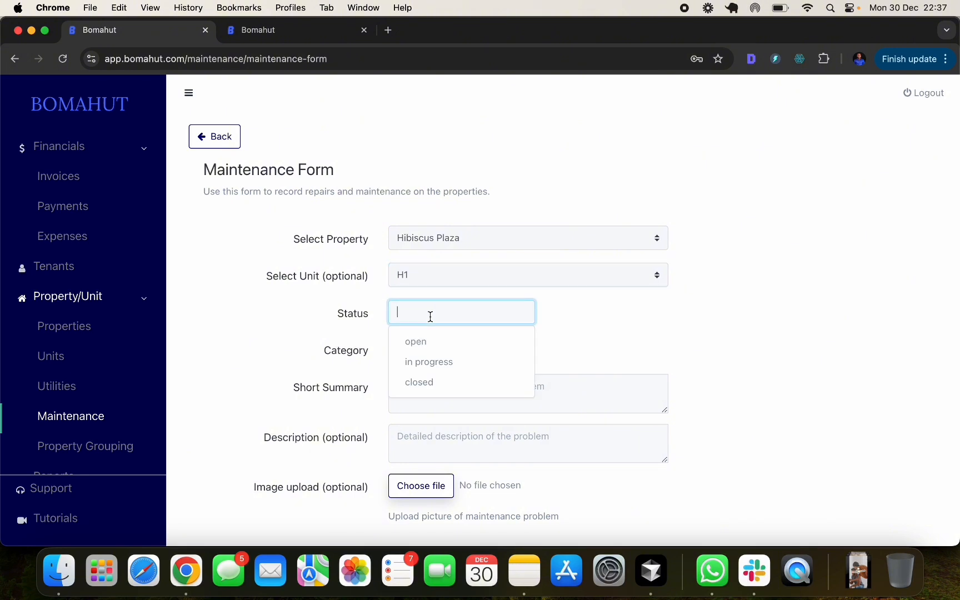
pyautogui.click(468, 342)
pyautogui.click(425, 341)
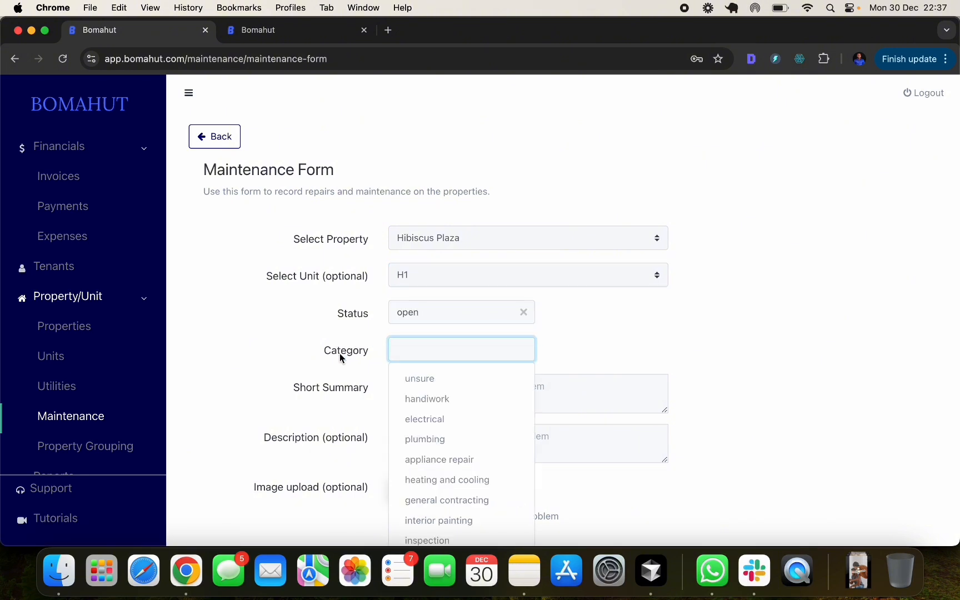
pyautogui.scroll(-1, 468, 378)
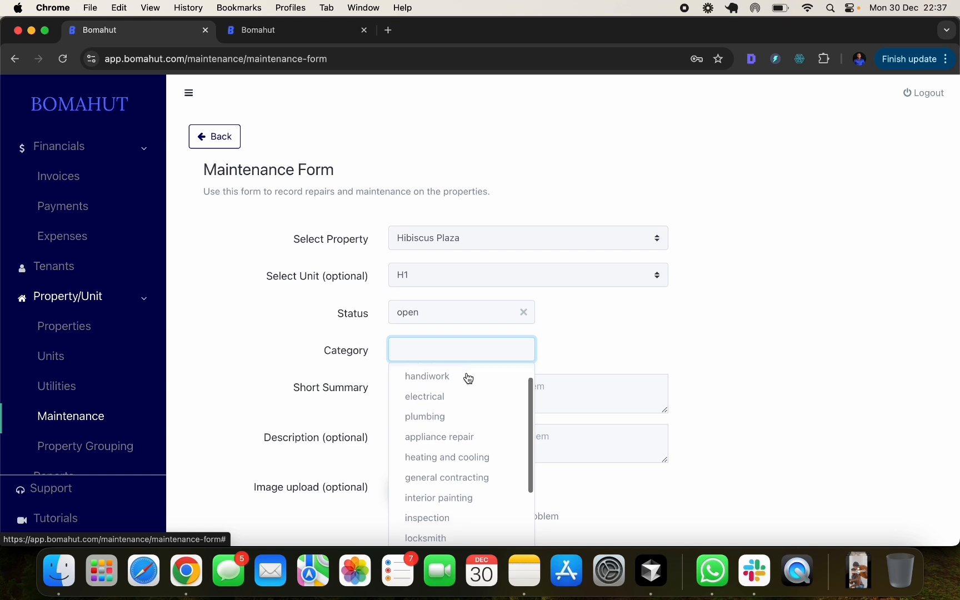
pyautogui.scroll(-1, 469, 378)
# - Set category plumbing and the short summary 'Broken kitchen sink'
pyautogui.click(463, 401)
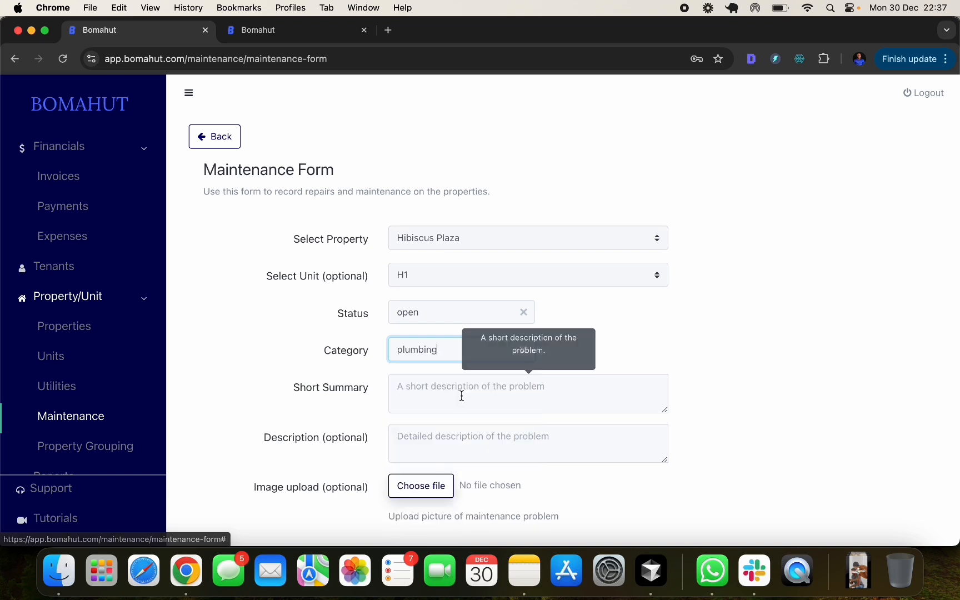
pyautogui.click(429, 399)
pyautogui.write('Brok')
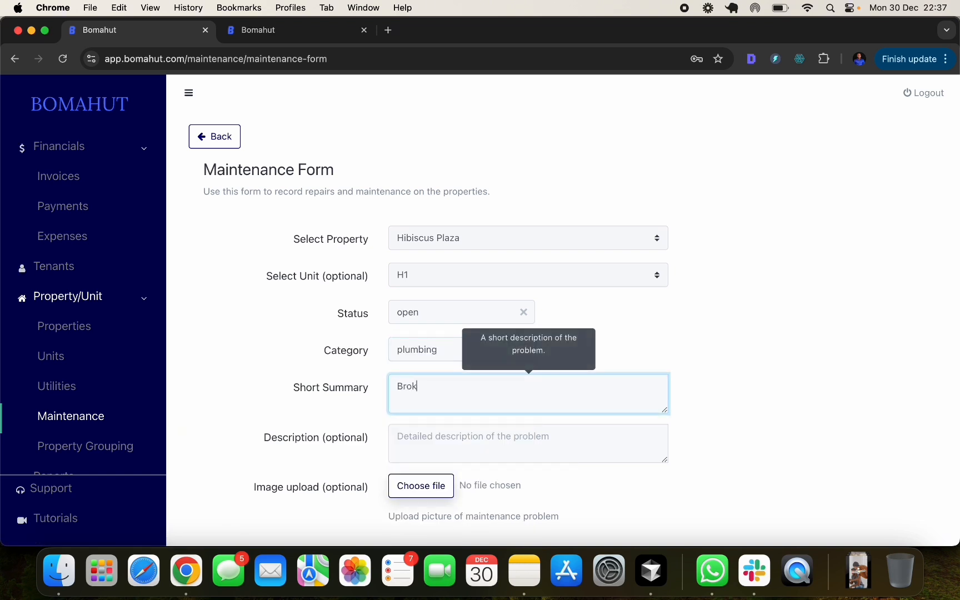
pyautogui.write('en kitchen sink')
# - Enter the description 'Broken kitchen sink in H1' without a trailing period
pyautogui.click(414, 444)
pyautogui.write('B')
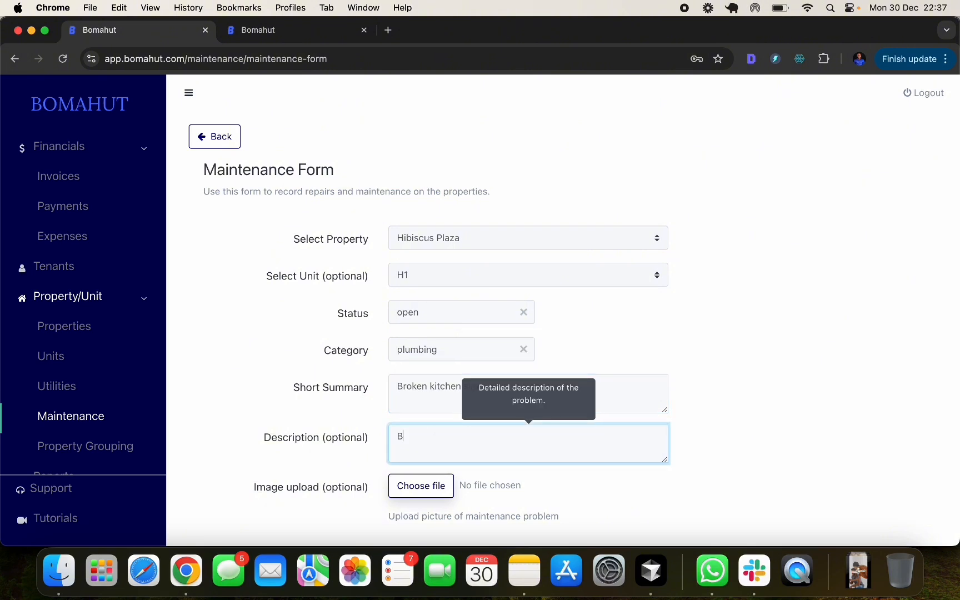
pyautogui.write('roken kitchen sink in H1')
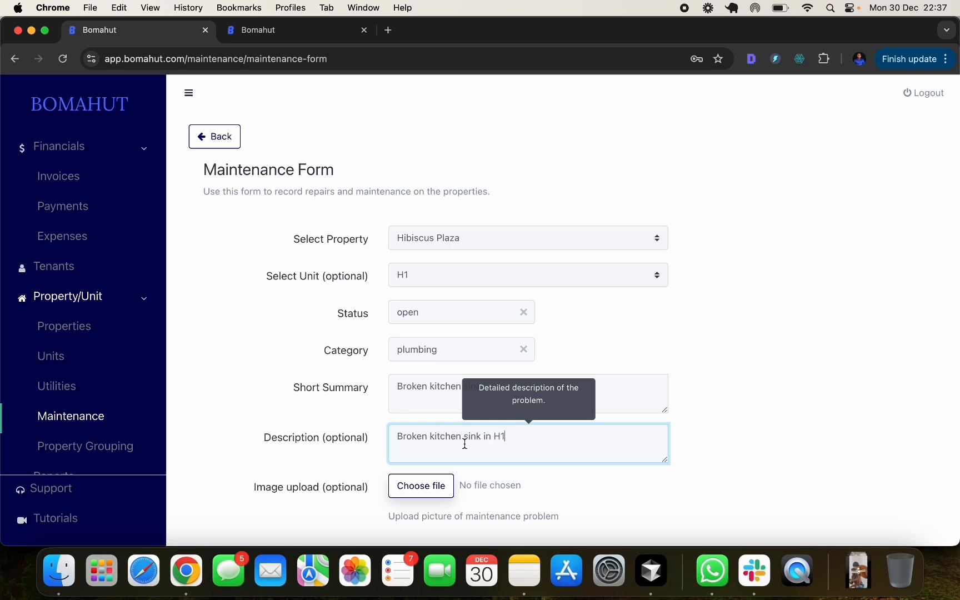
pyautogui.write('.')
pyautogui.scroll(-1, 469, 446)
pyautogui.scroll(-2, 382, 429)
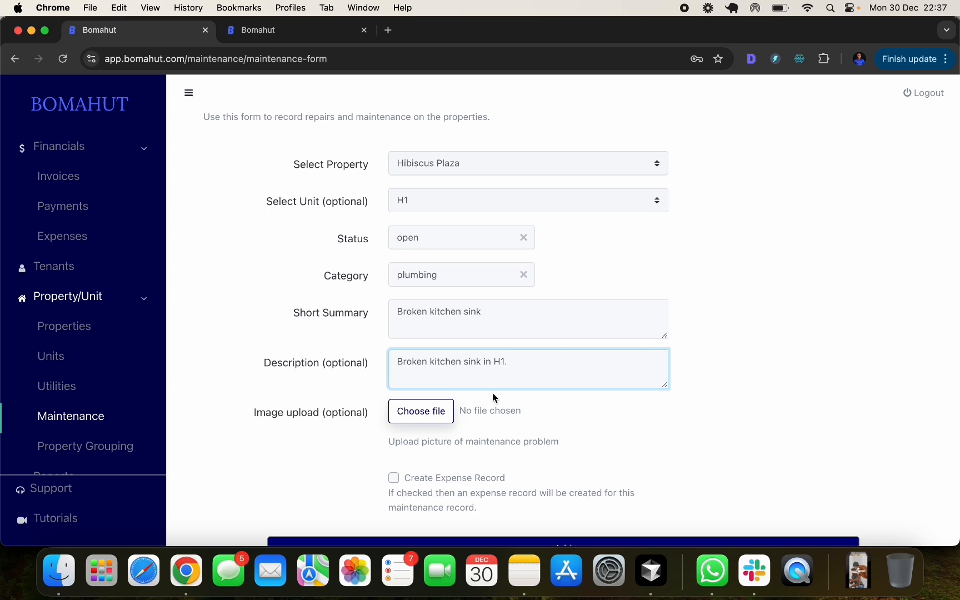
pyautogui.press('BackSpace')
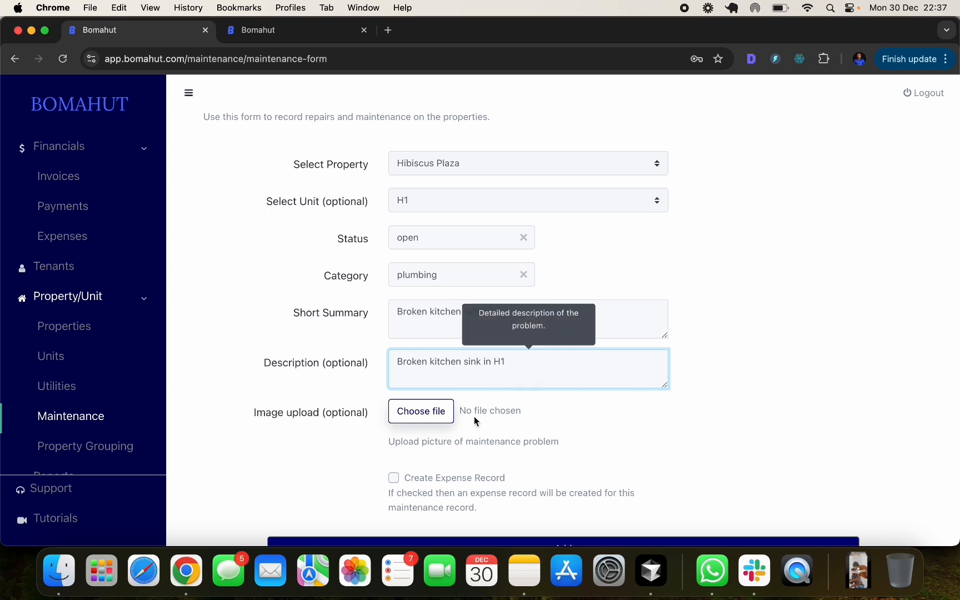
pyautogui.scroll(-1, 461, 402)
pyautogui.scroll(-3, 461, 401)
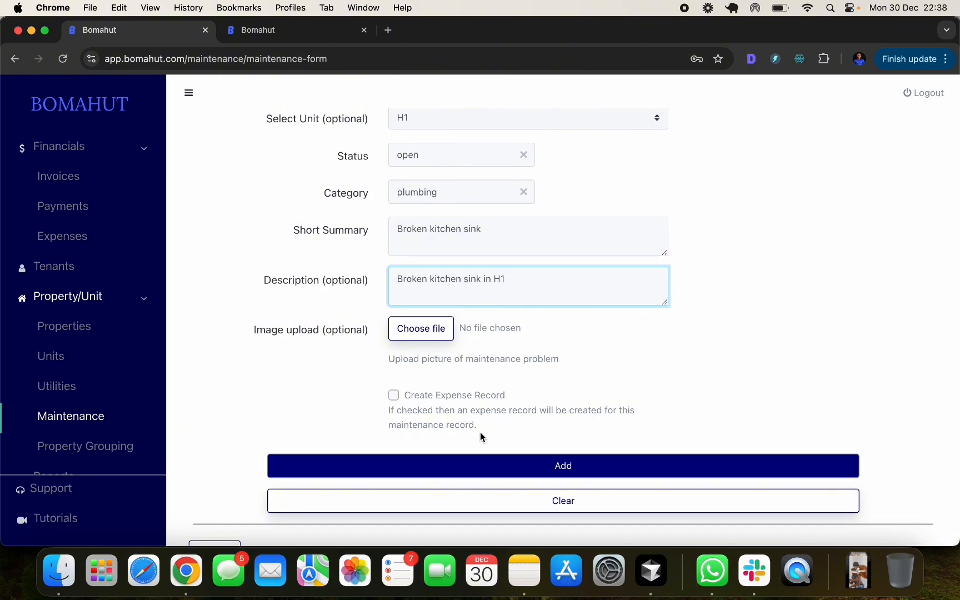
pyautogui.scroll(2, 521, 360)
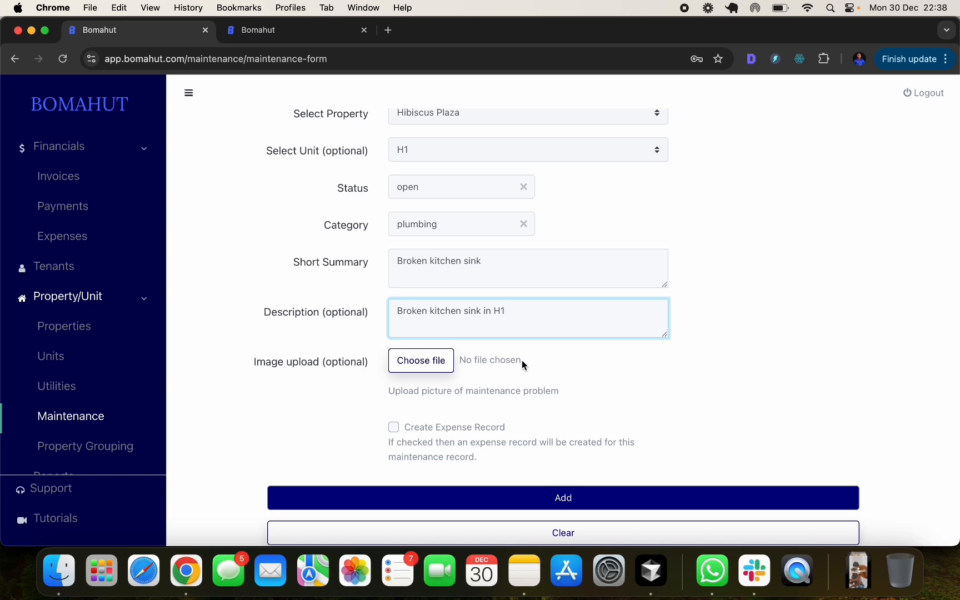
# - Attach a 900 expense record to the request, submit it, and view the Expenses list
pyautogui.click(394, 427)
pyautogui.scroll(-3, 446, 397)
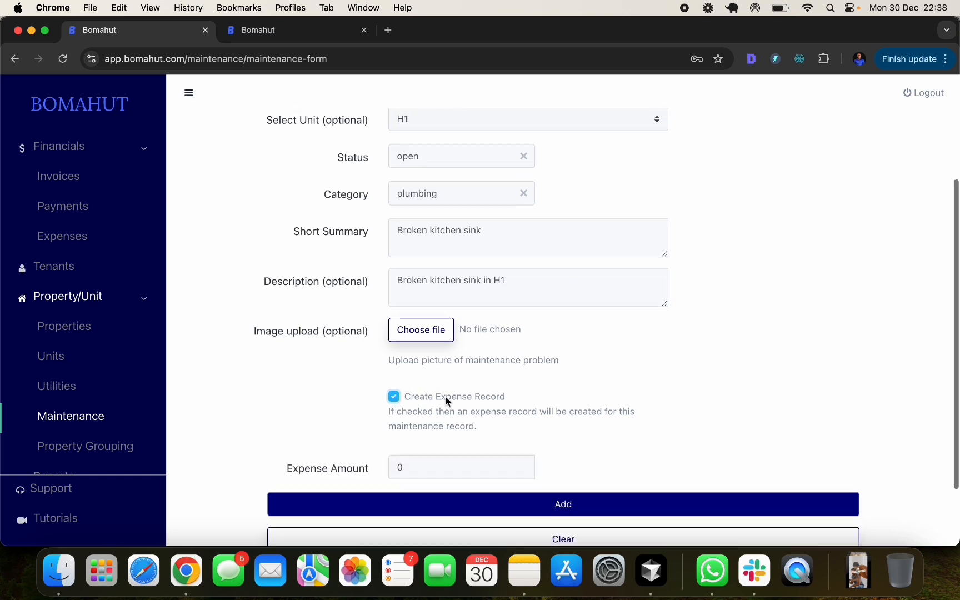
pyautogui.click(414, 419)
pyautogui.press('BackSpace')
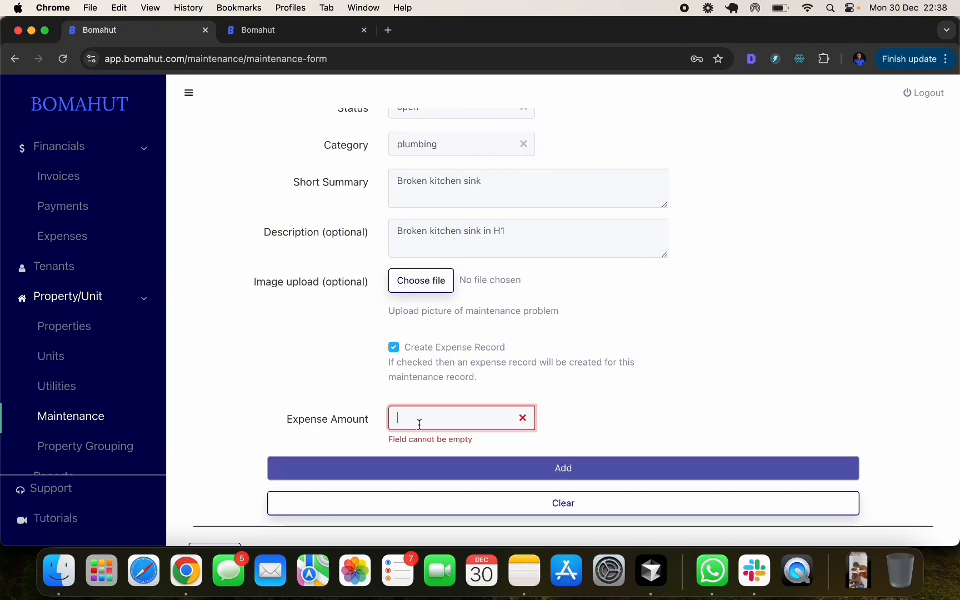
pyautogui.write('900')
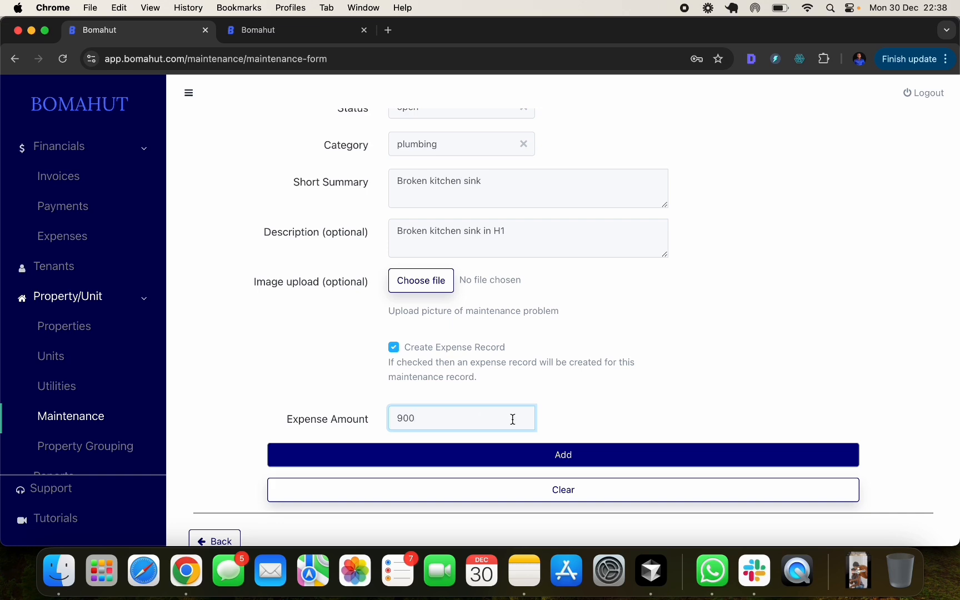
pyautogui.click(563, 418)
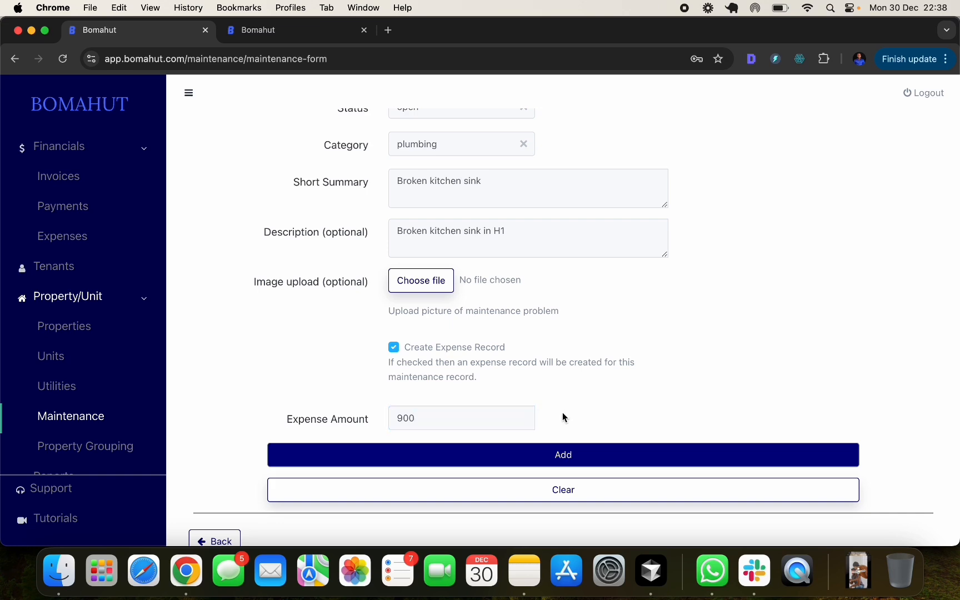
pyautogui.click(553, 464)
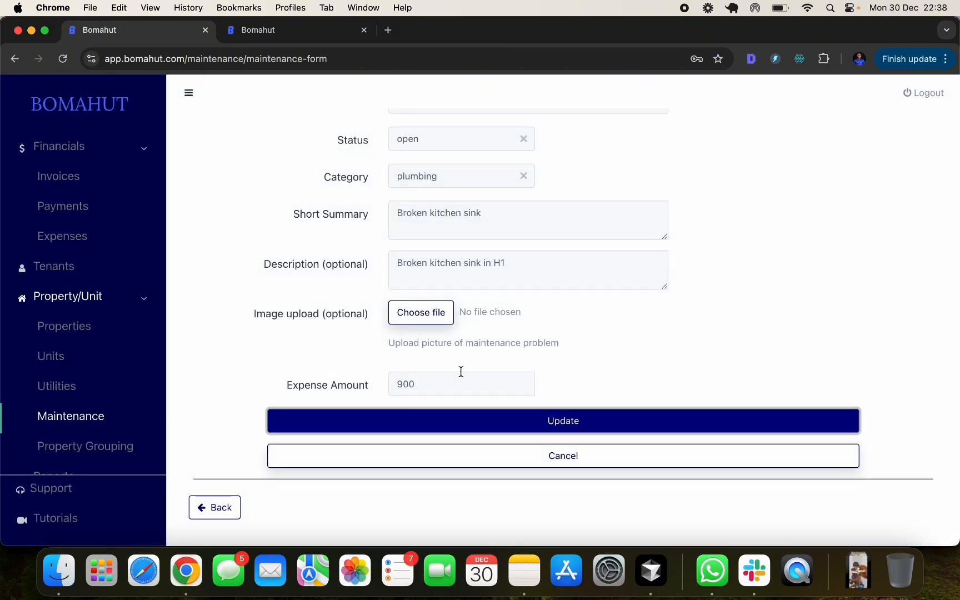
pyautogui.click(90, 242)
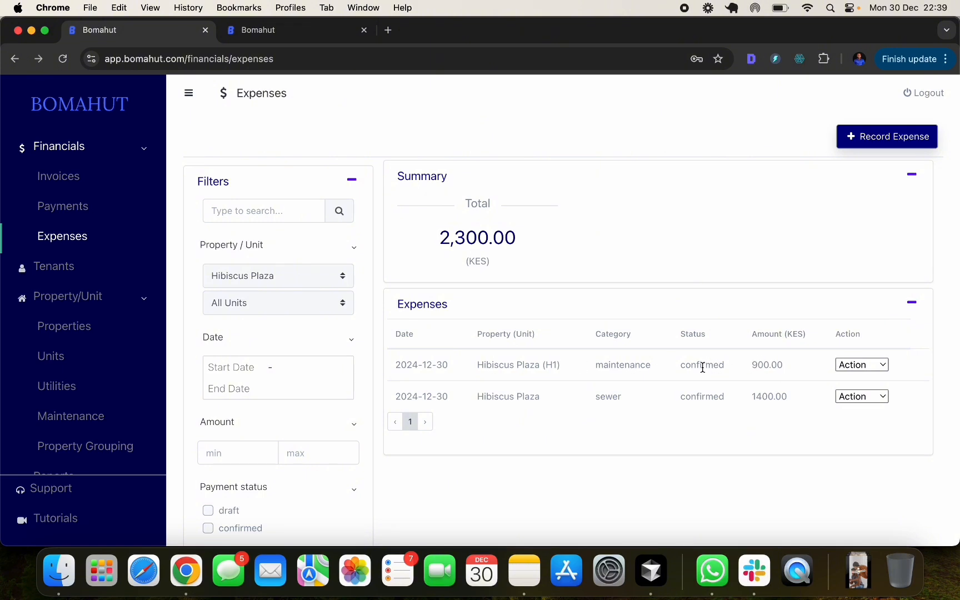
# - Open the Maintenance list showing the open Broken kitchen sink plumbing request for H1
pyautogui.click(93, 425)
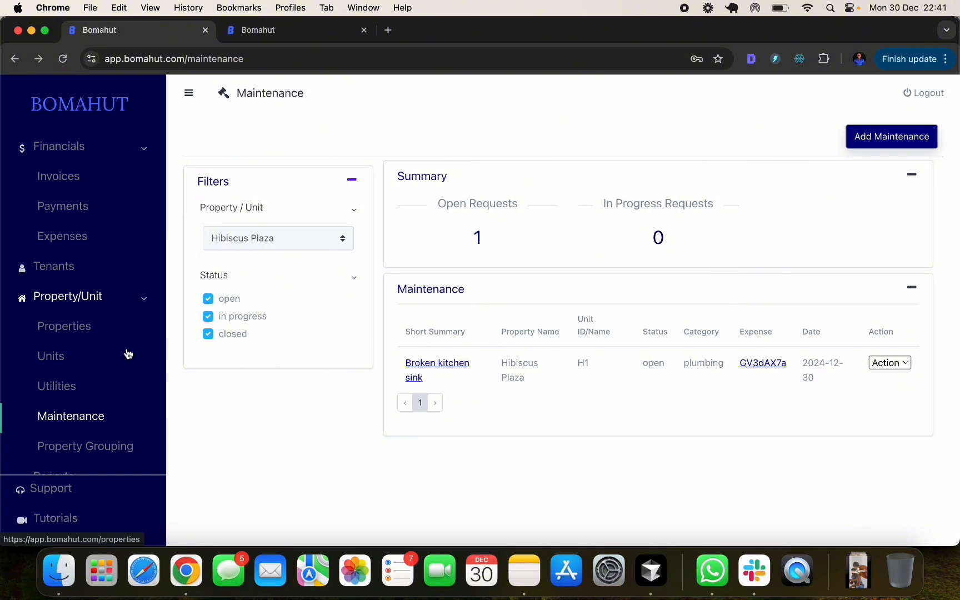
pyautogui.scroll(-2, 127, 297)
pyautogui.scroll(-1, 127, 296)
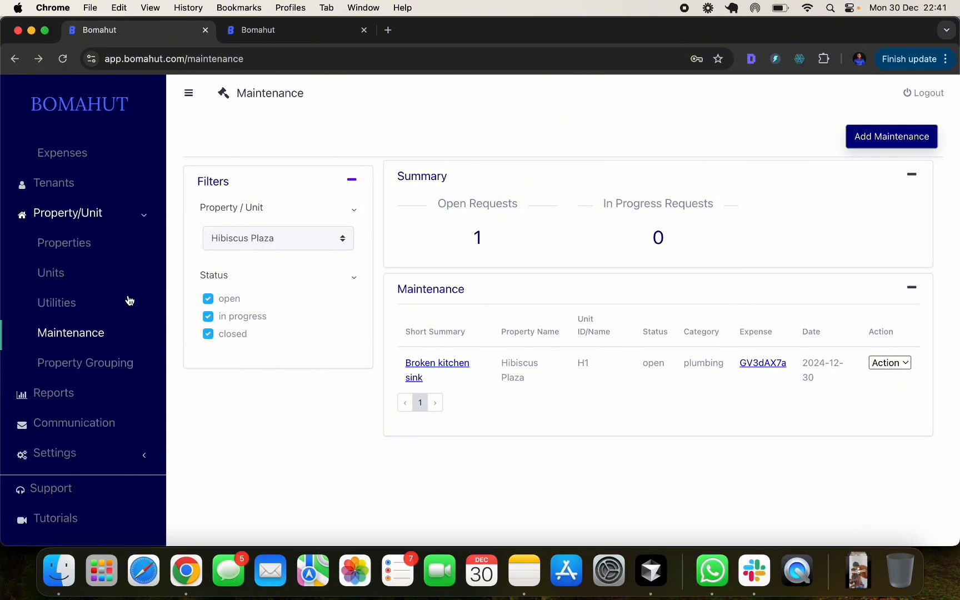
# - From Utilities, start a water reading for unit H1 with current reading 3.6
pyautogui.click(78, 301)
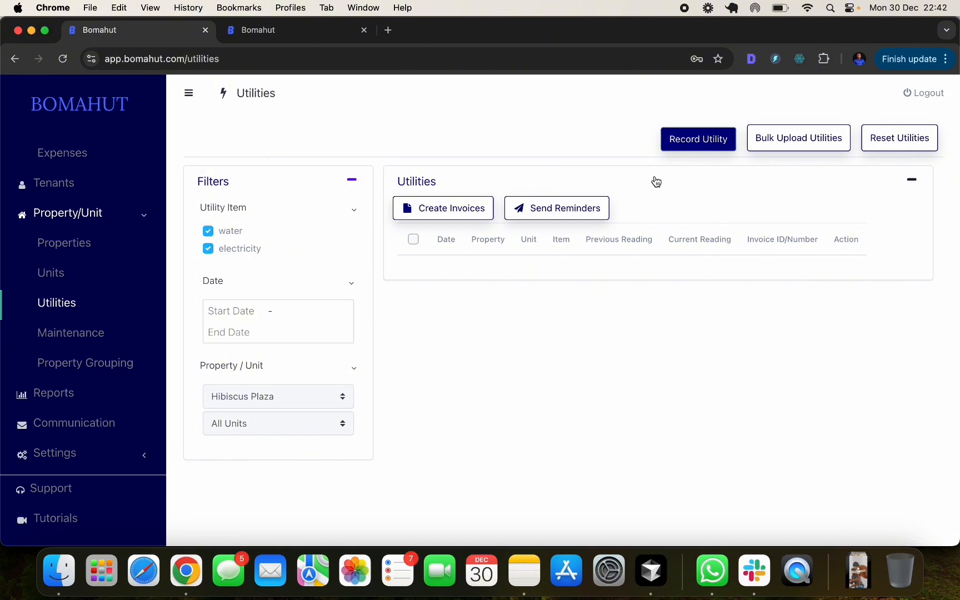
pyautogui.click(696, 143)
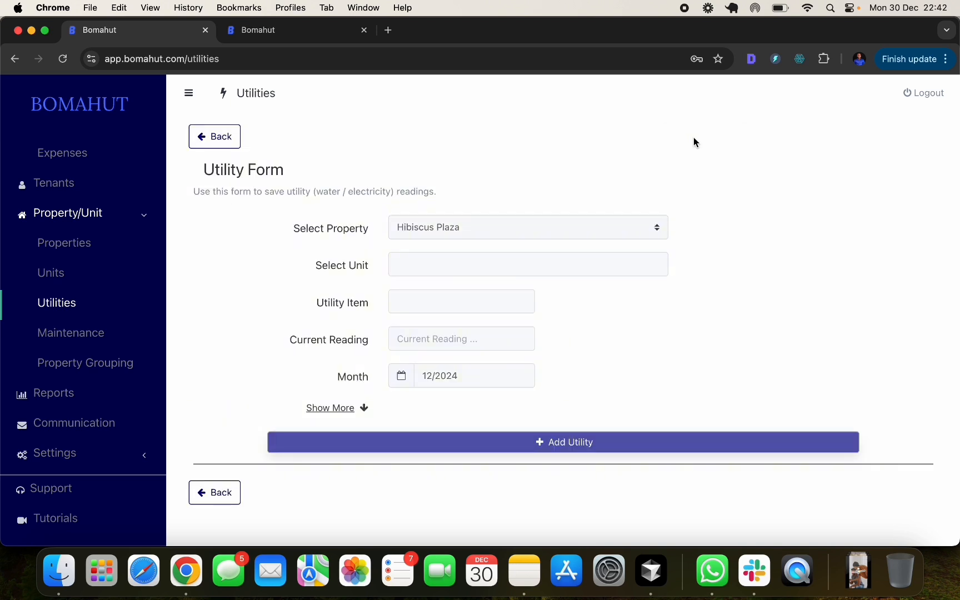
pyautogui.click(403, 267)
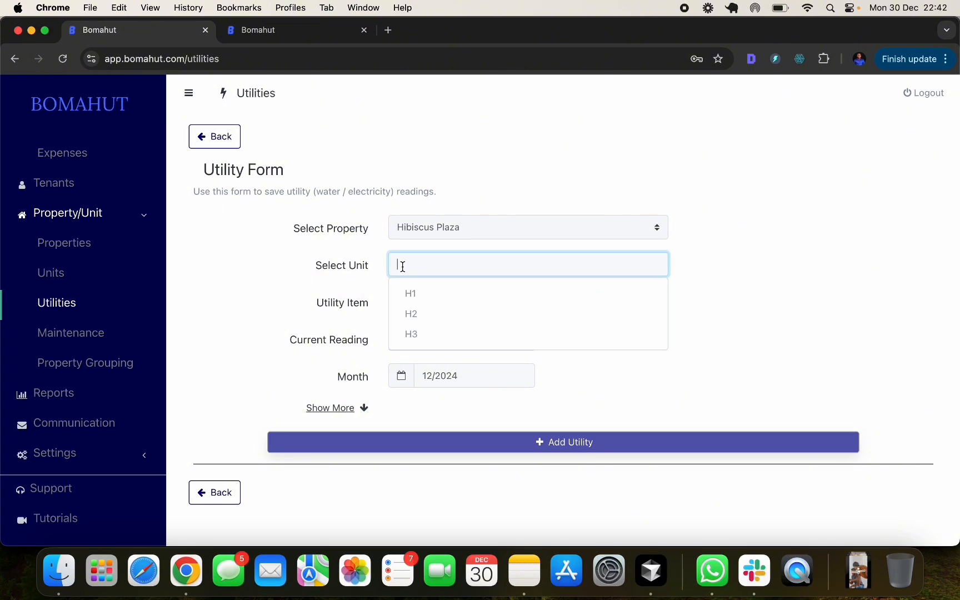
pyautogui.click(435, 299)
pyautogui.click(406, 302)
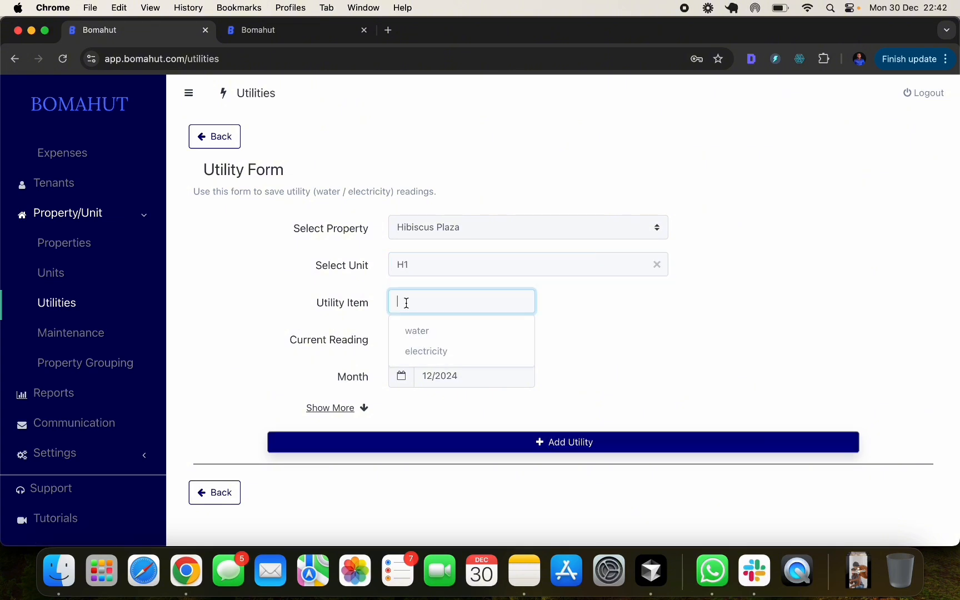
pyautogui.click(429, 330)
pyautogui.click(418, 339)
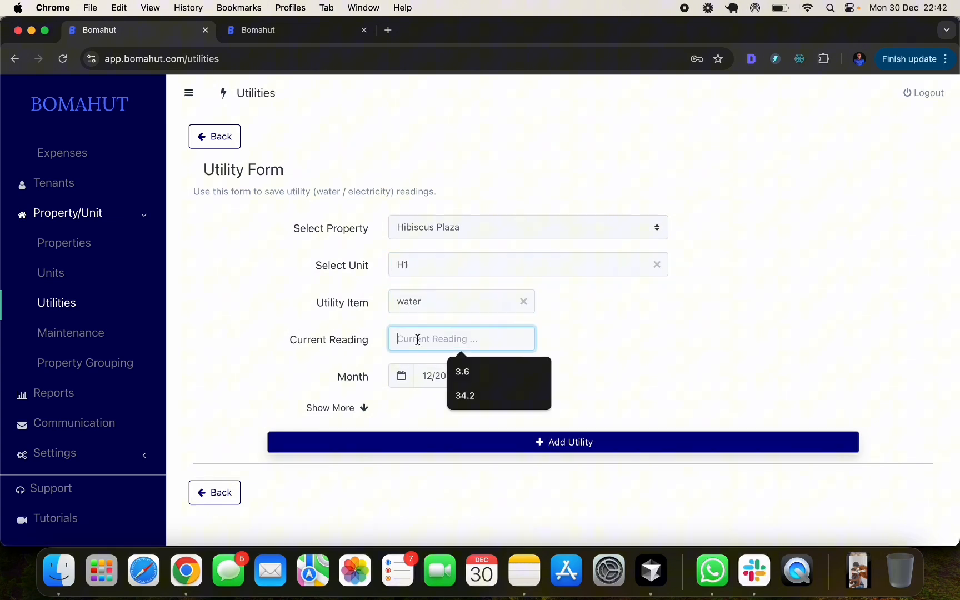
pyautogui.click(477, 371)
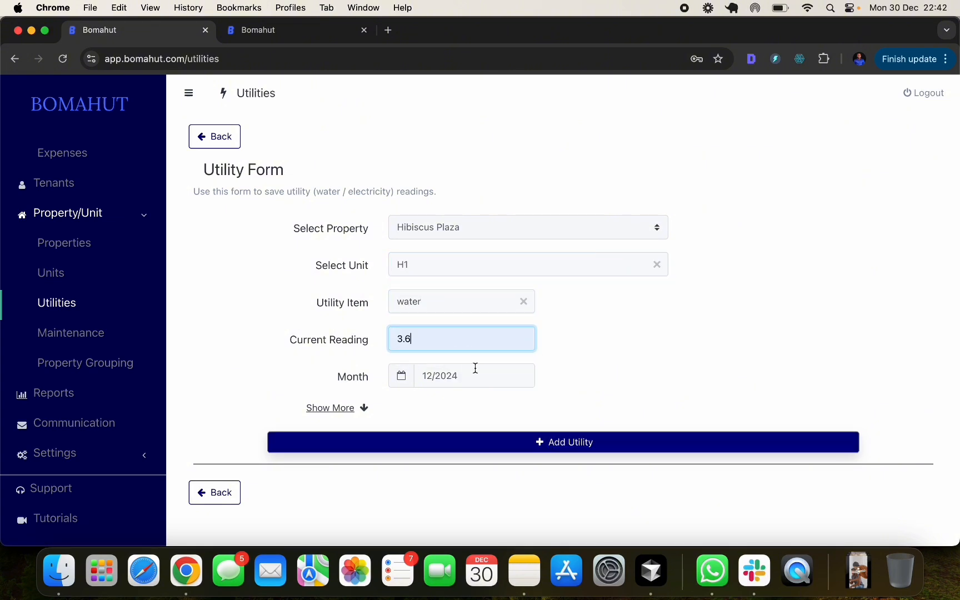
# - Add 2.8 as the previous reading, then leave the form without saving
pyautogui.click(336, 409)
pyautogui.click(425, 442)
pyautogui.write('2')
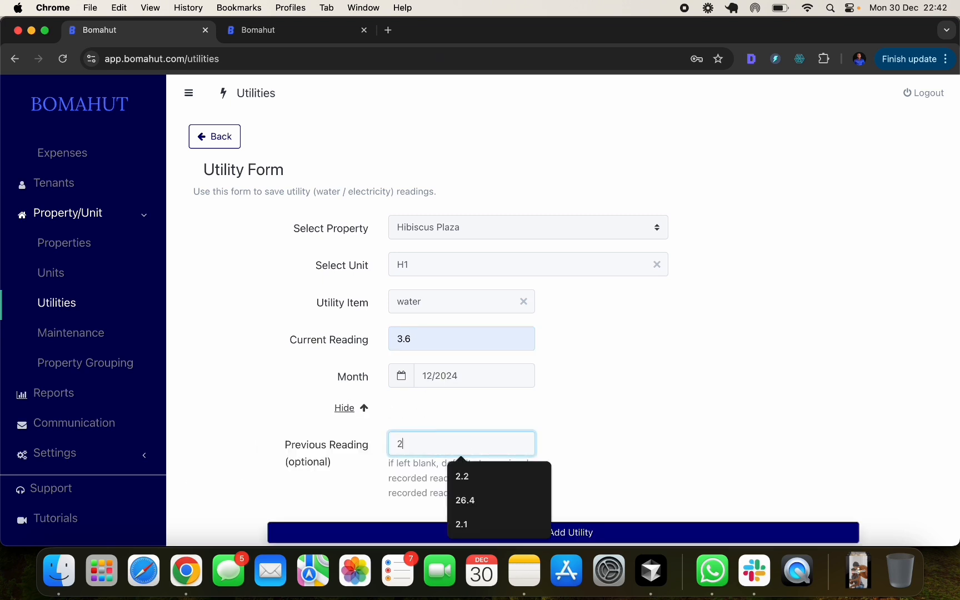
pyautogui.write('.8')
pyautogui.click(560, 416)
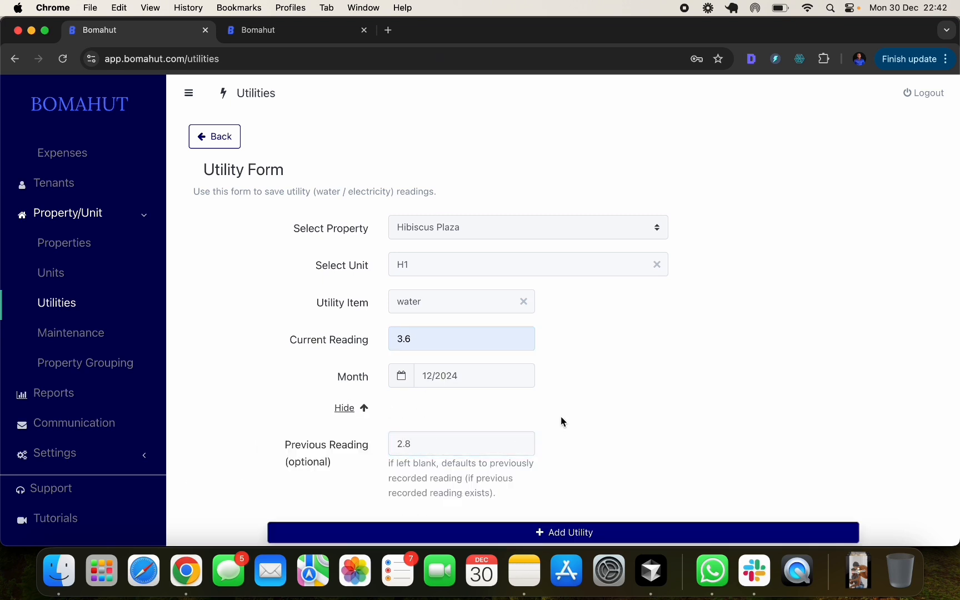
pyautogui.scroll(-2, 573, 430)
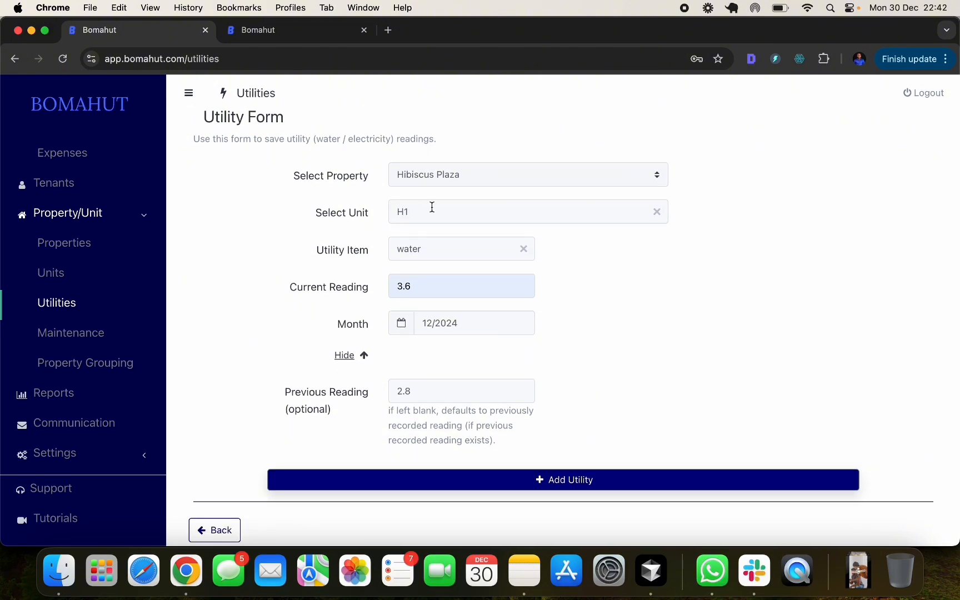
pyautogui.click(234, 529)
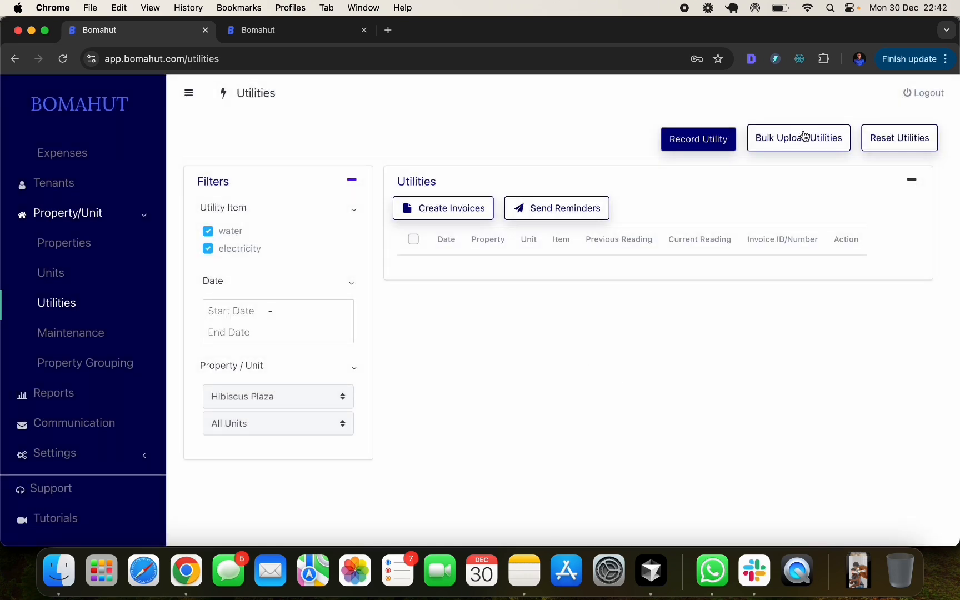
# - On the all-units water form, enter current readings H1 2.1, H2 2.9, H3 8.1
pyautogui.click(779, 145)
pyautogui.click(442, 285)
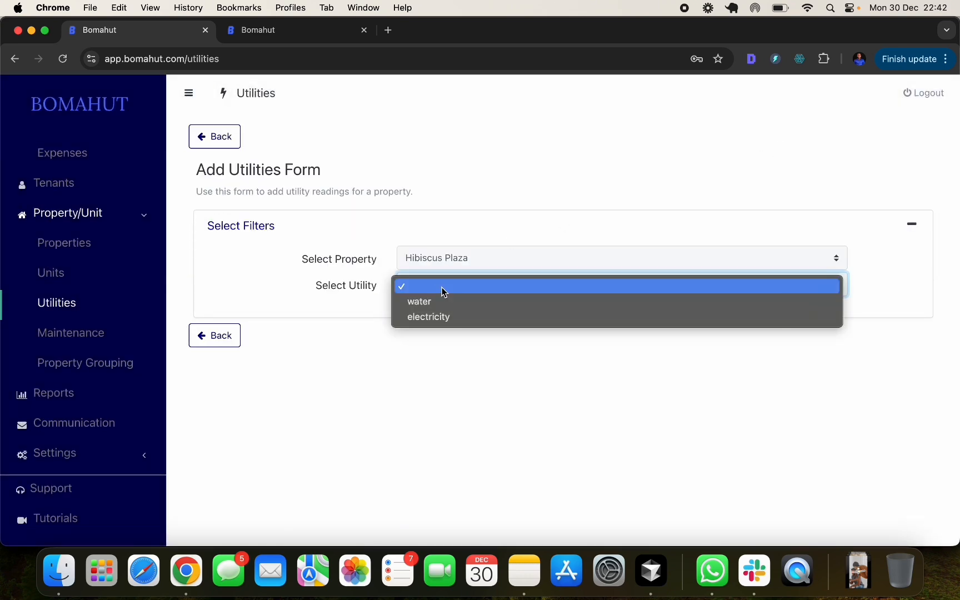
pyautogui.click(437, 303)
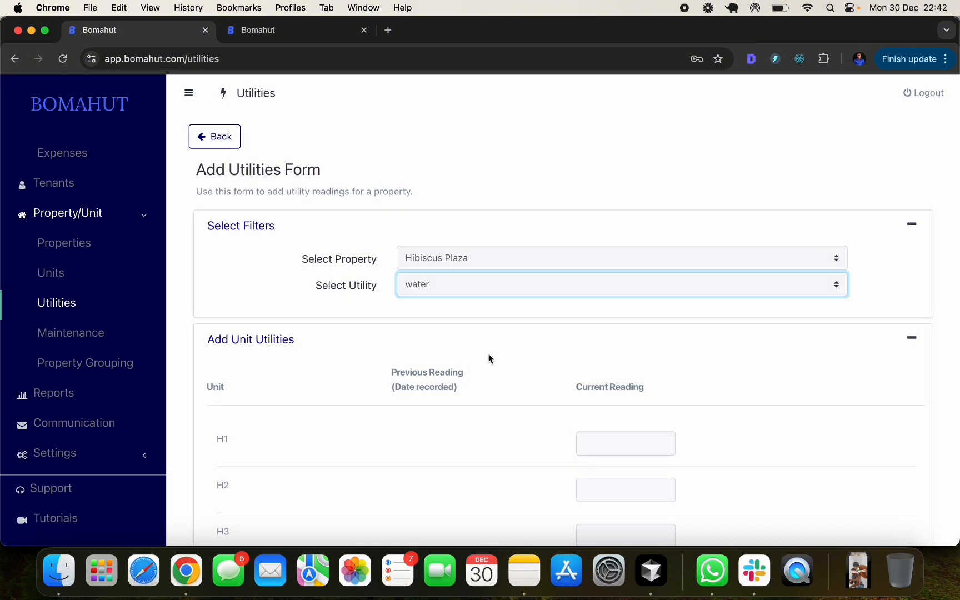
pyautogui.scroll(-3, 488, 359)
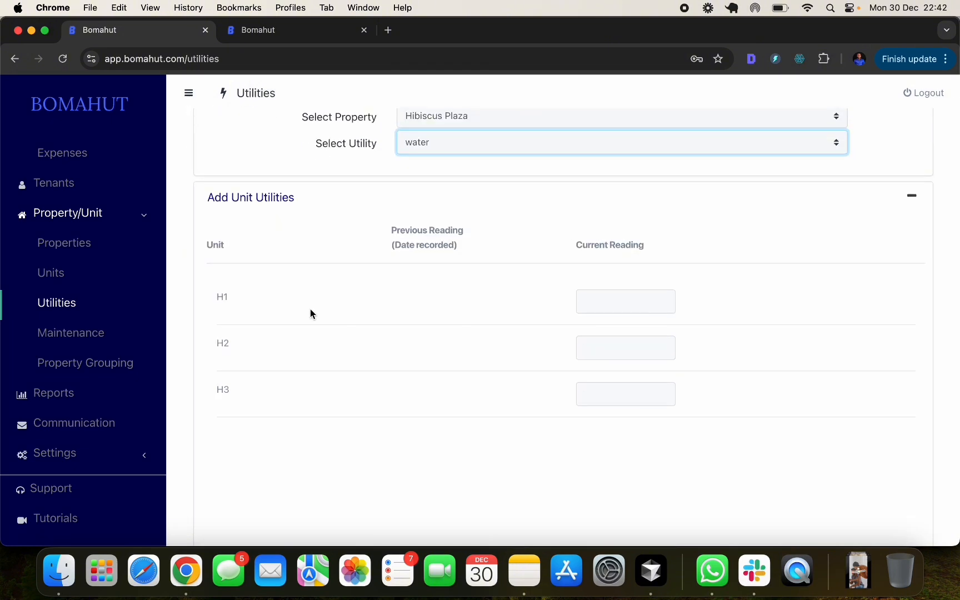
pyautogui.click(632, 300)
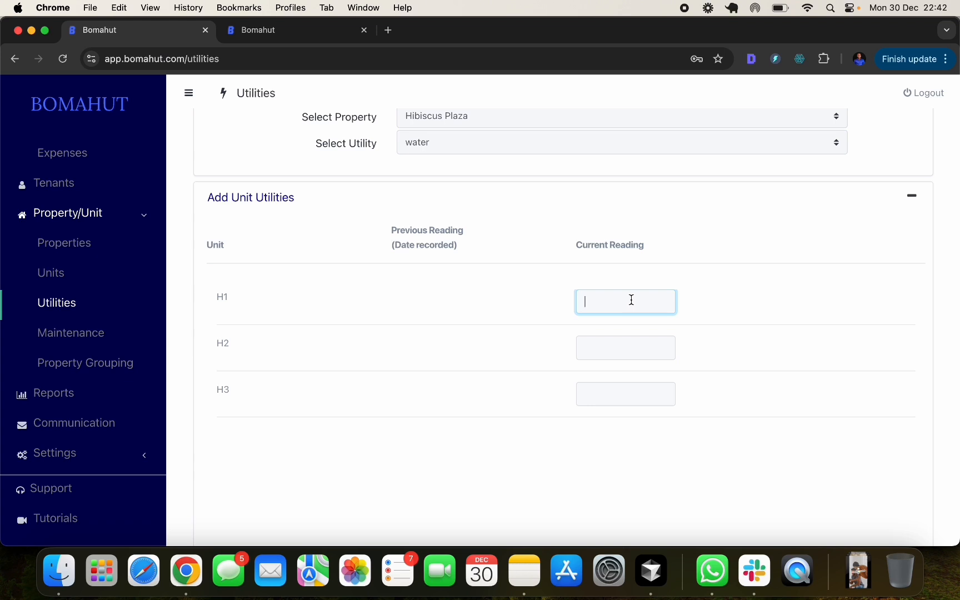
pyautogui.write('2.1')
pyautogui.click(620, 350)
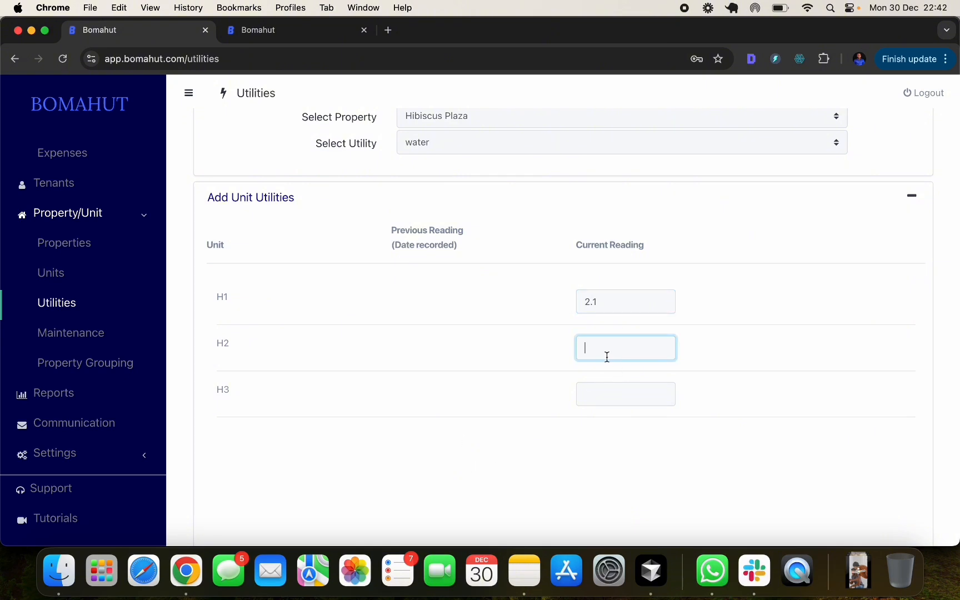
pyautogui.write('2.9')
pyautogui.click(602, 393)
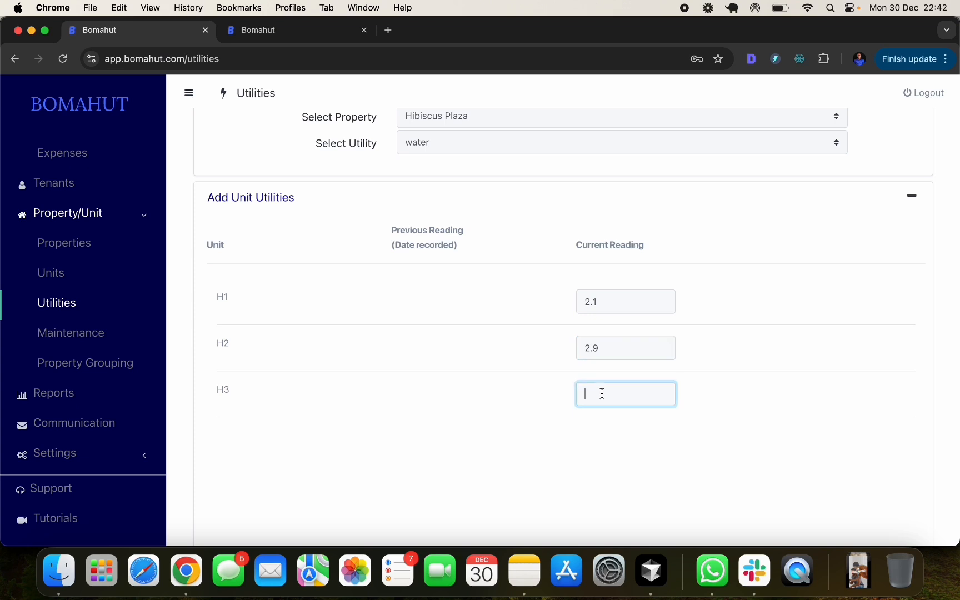
pyautogui.write('8.1')
# - Save the three water readings and confirm the utility records
pyautogui.scroll(-3, 646, 447)
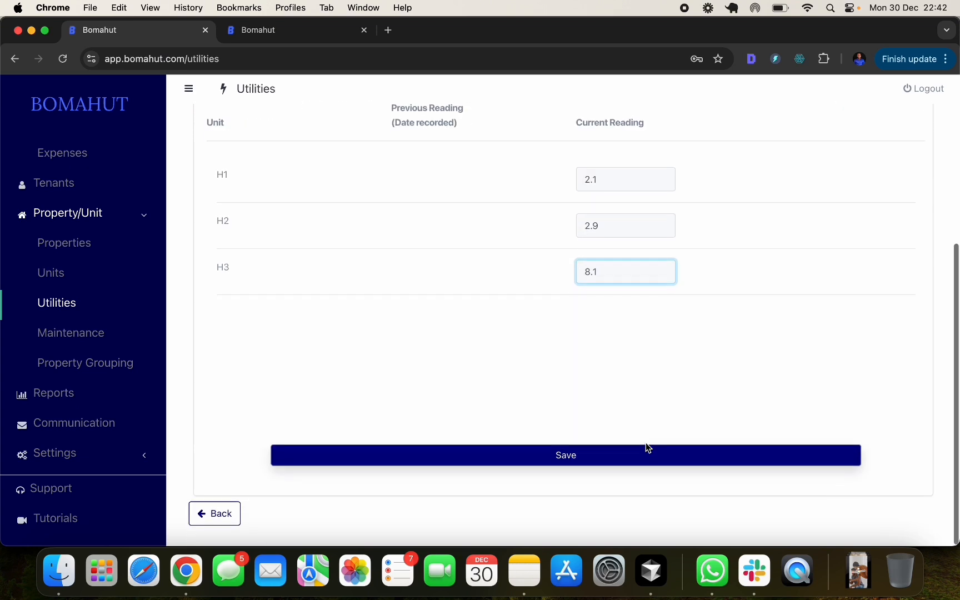
pyautogui.click(571, 464)
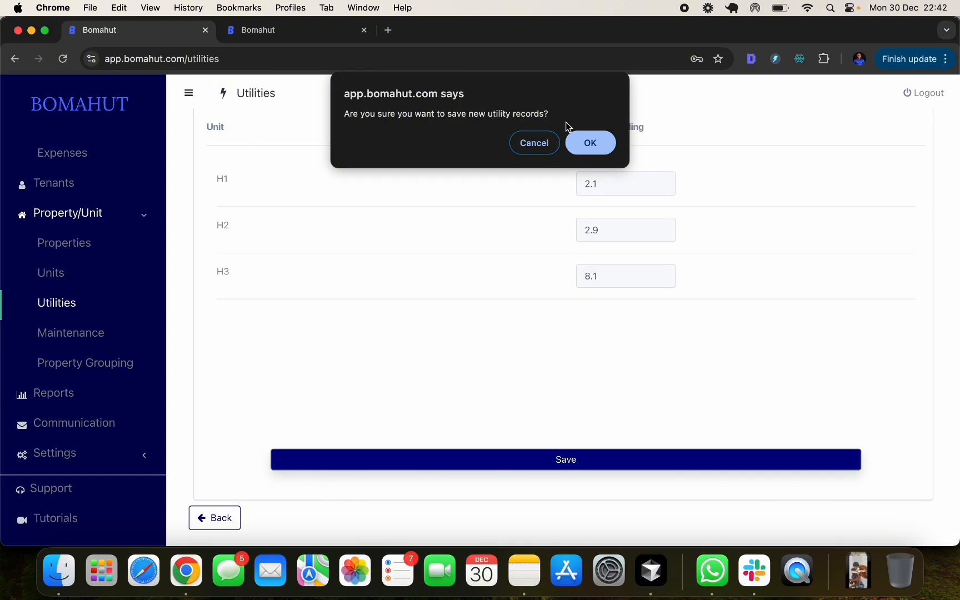
pyautogui.click(591, 145)
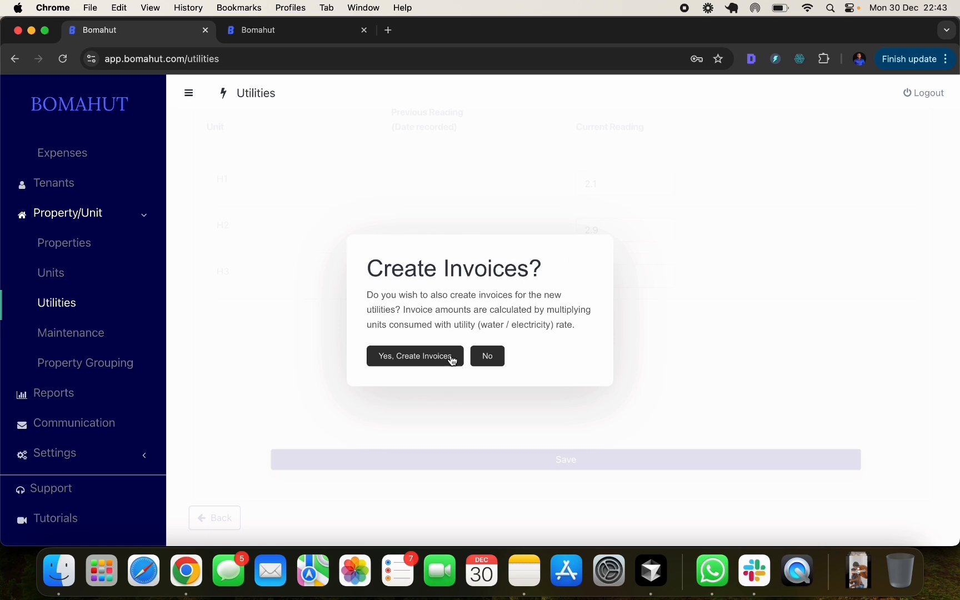
# - Create invoices from the new water readings and review the resulting readings table
pyautogui.click(409, 356)
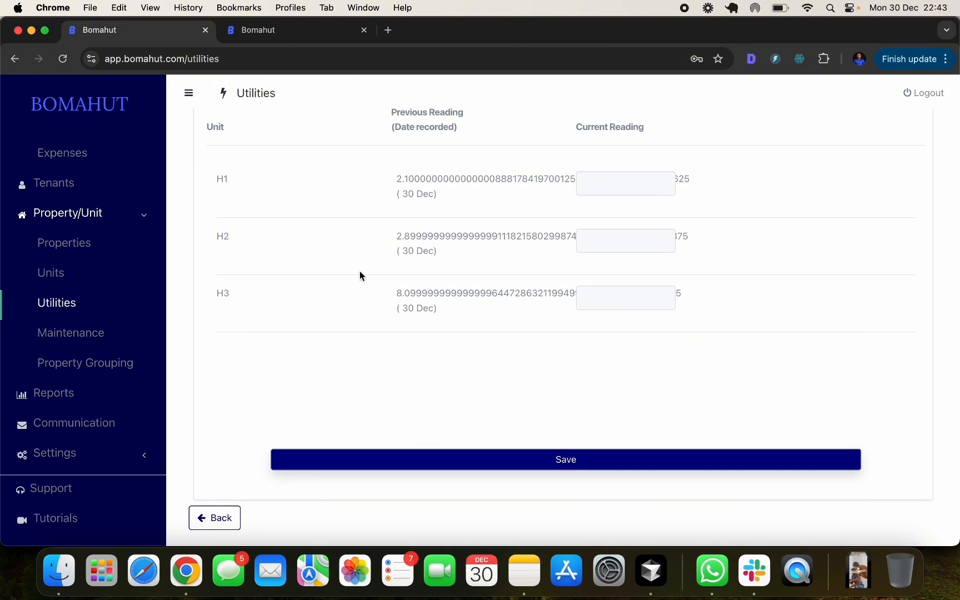
pyautogui.tripleClick(445, 196)
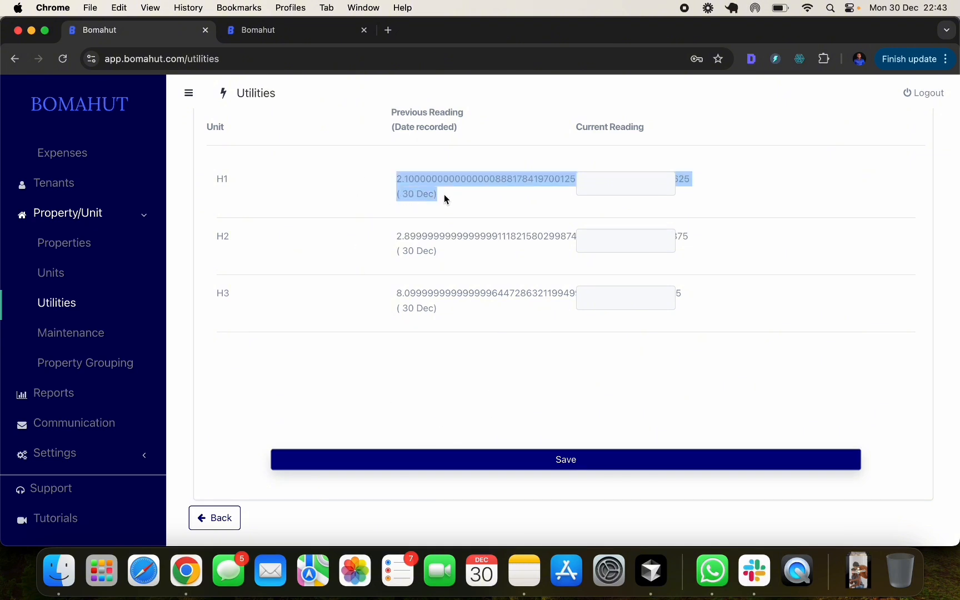
pyautogui.click(392, 180)
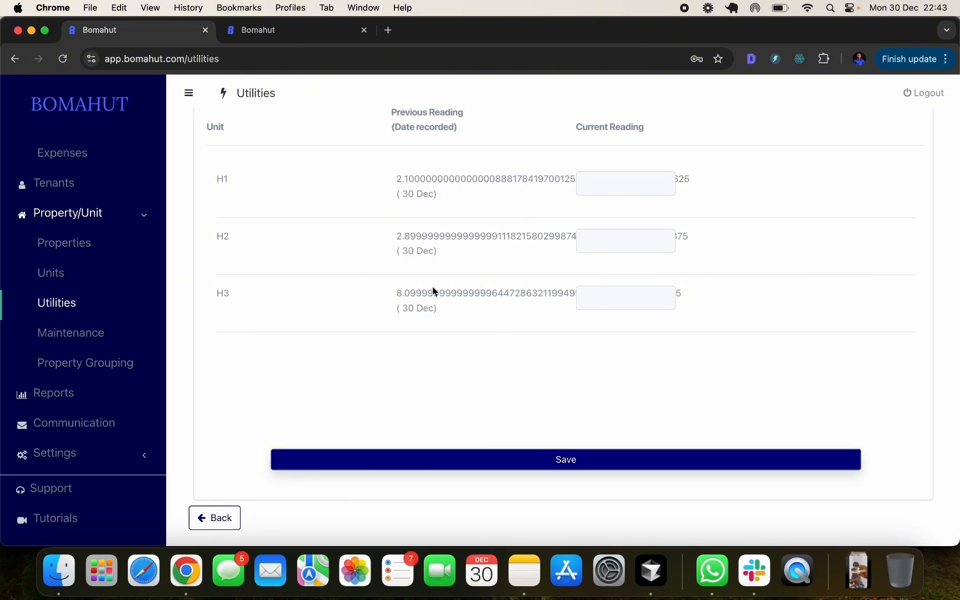
pyautogui.scroll(5, 484, 303)
pyautogui.scroll(-5, 484, 303)
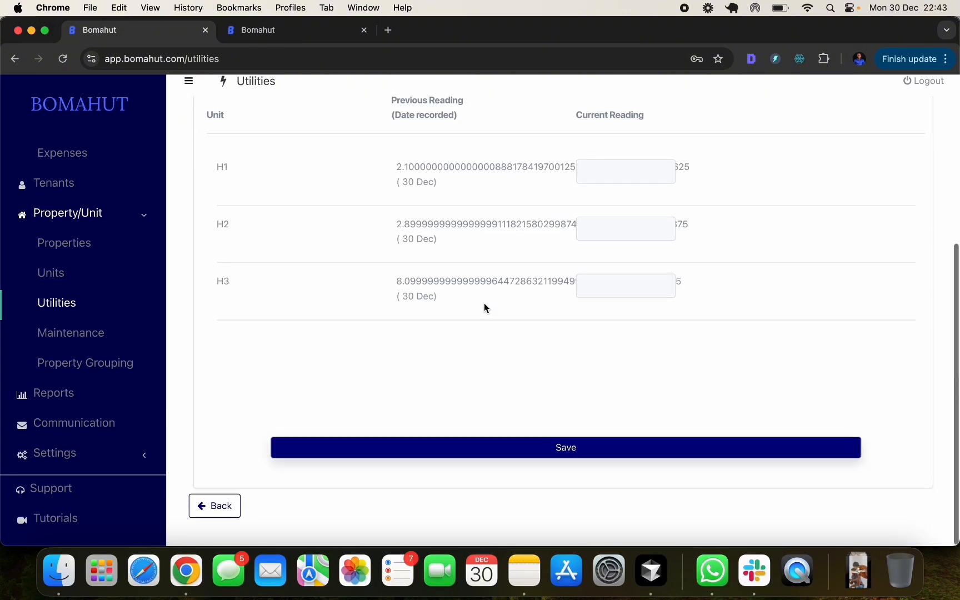
pyautogui.scroll(5, 484, 303)
# - Through Tenants and the H1 tenant's balance, open their rent and water invoice
pyautogui.click(227, 143)
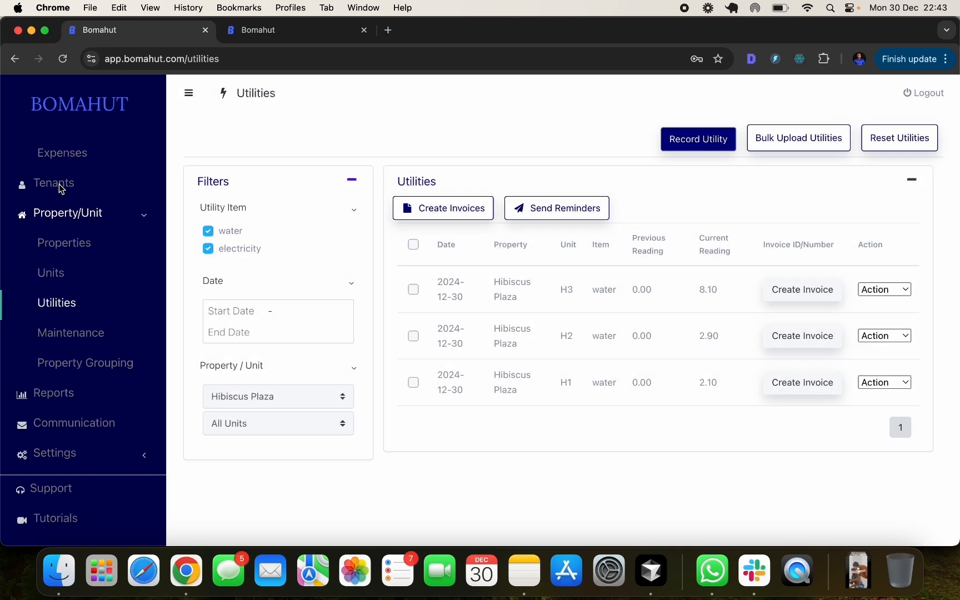
pyautogui.click(60, 184)
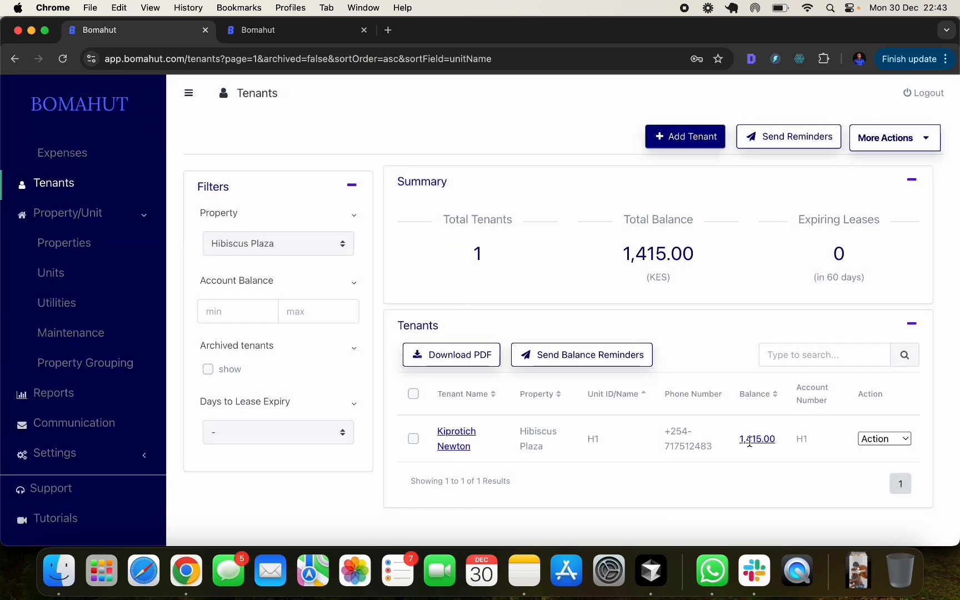
pyautogui.click(750, 439)
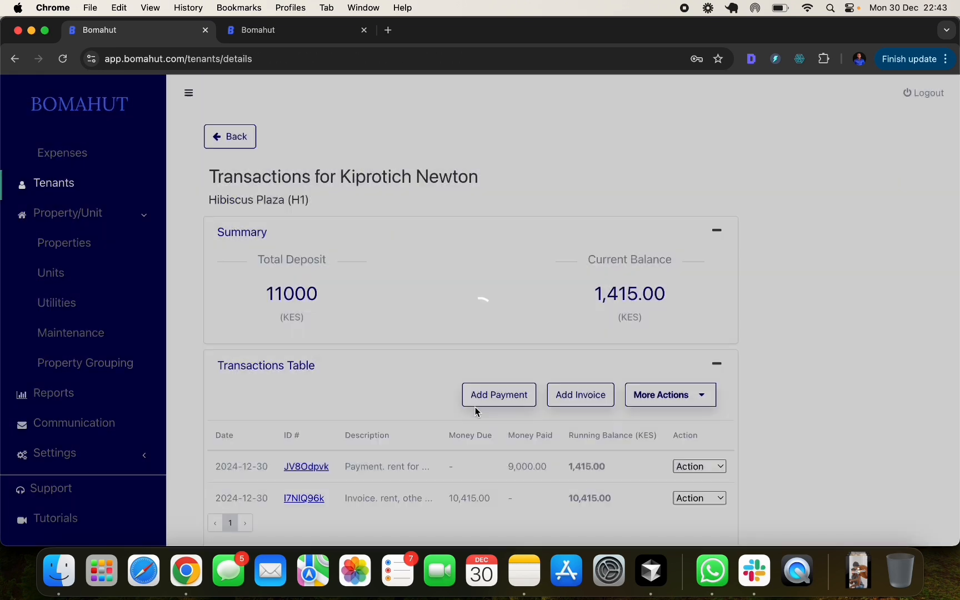
pyautogui.scroll(-3, 477, 412)
pyautogui.moveTo(356, 426)
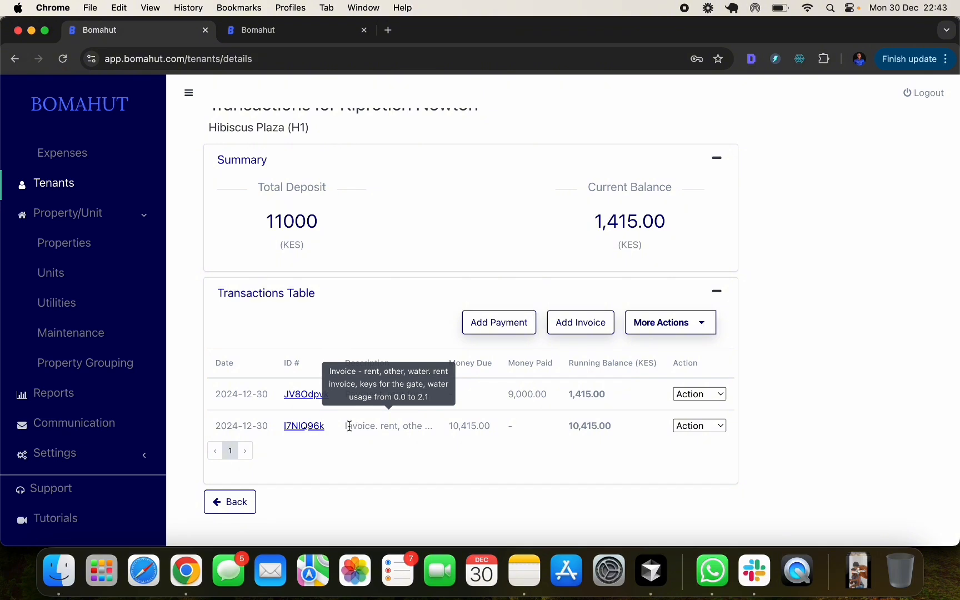
pyautogui.click(305, 426)
# - Check the water line item: 315.00 for usage from 0.0 to 2.1
pyautogui.scroll(-5, 455, 262)
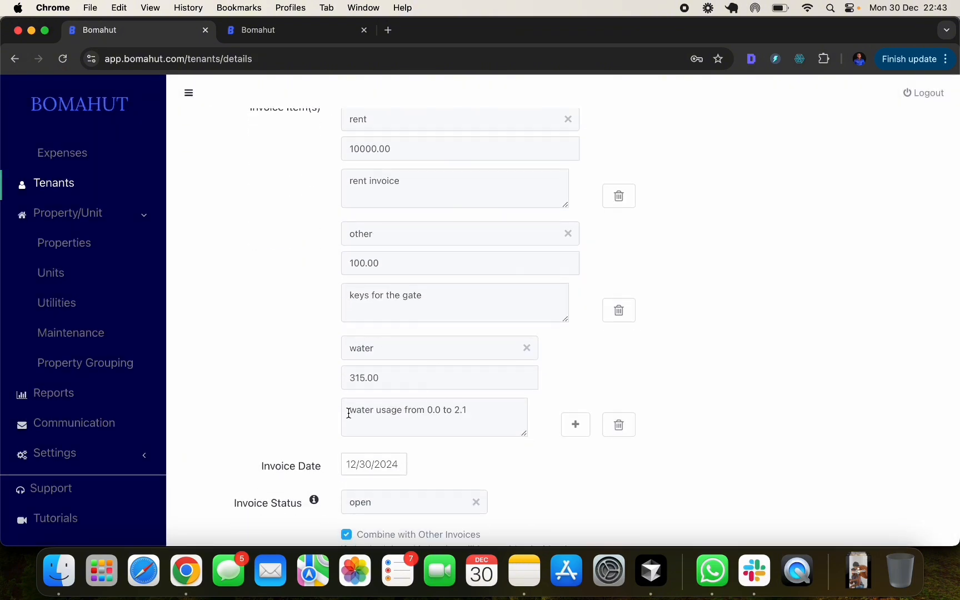
pyautogui.moveTo(349, 414); pyautogui.dragTo(479, 409)
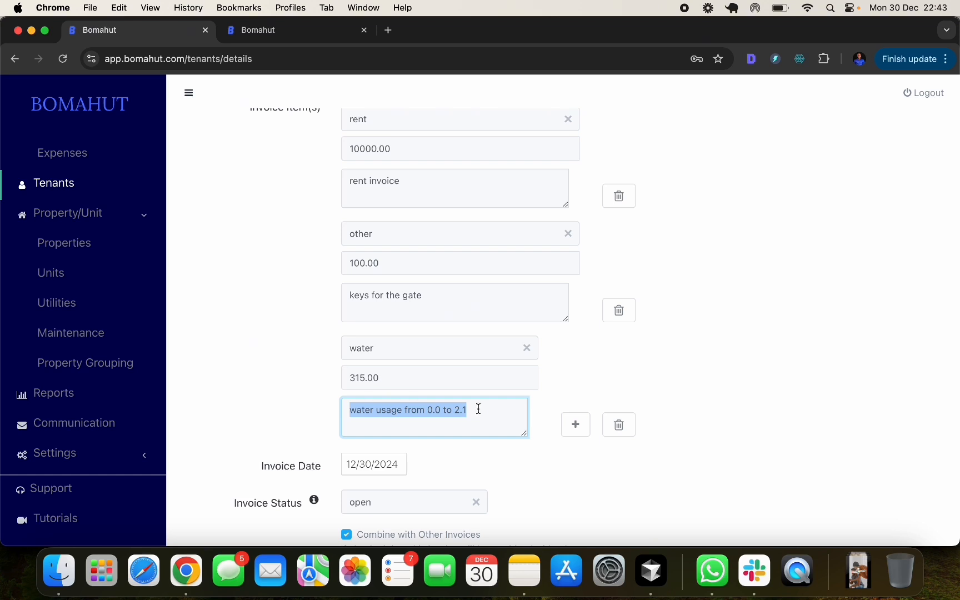
pyautogui.click(479, 409)
pyautogui.click(413, 384)
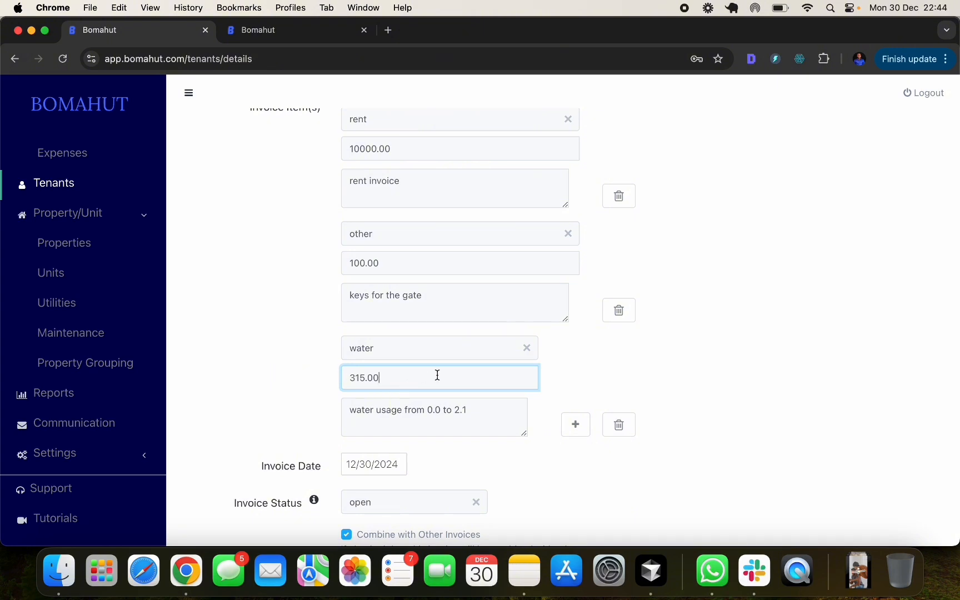
pyautogui.click(486, 410)
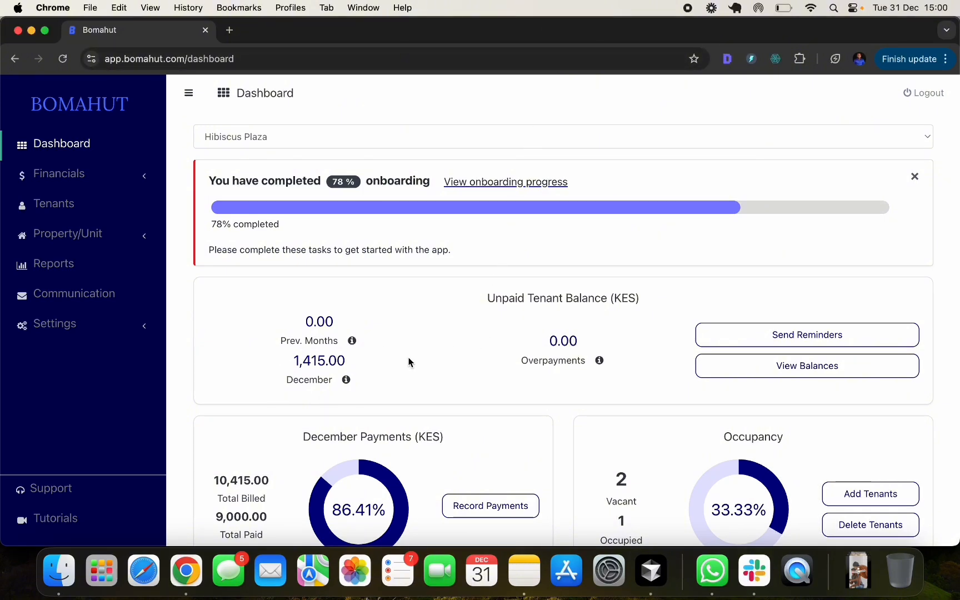
# - Skip the dashboard's onboarding checklist and go to the Reports page
pyautogui.scroll(-1, 409, 362)
pyautogui.scroll(1, 409, 362)
pyautogui.click(916, 181)
pyautogui.click(599, 146)
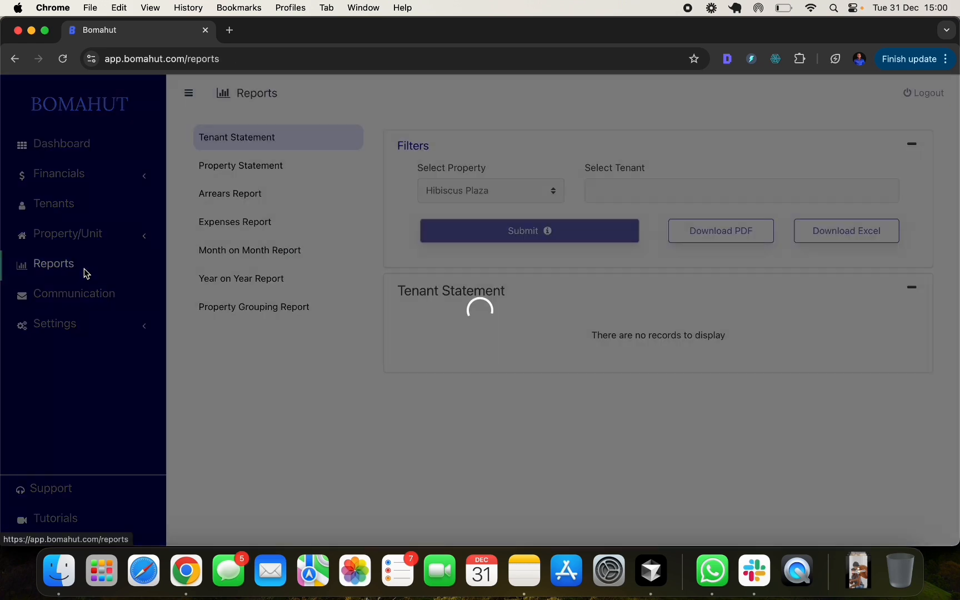
pyautogui.click(84, 270)
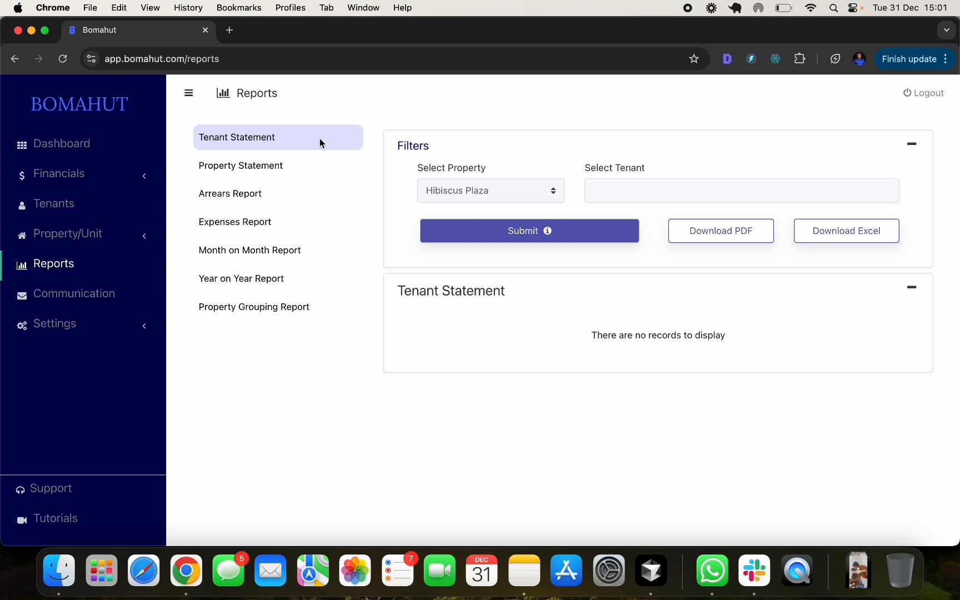
# - Generate the Hibiscus Plaza tenant statement for H1, then switch to Property Statement
pyautogui.click(489, 190)
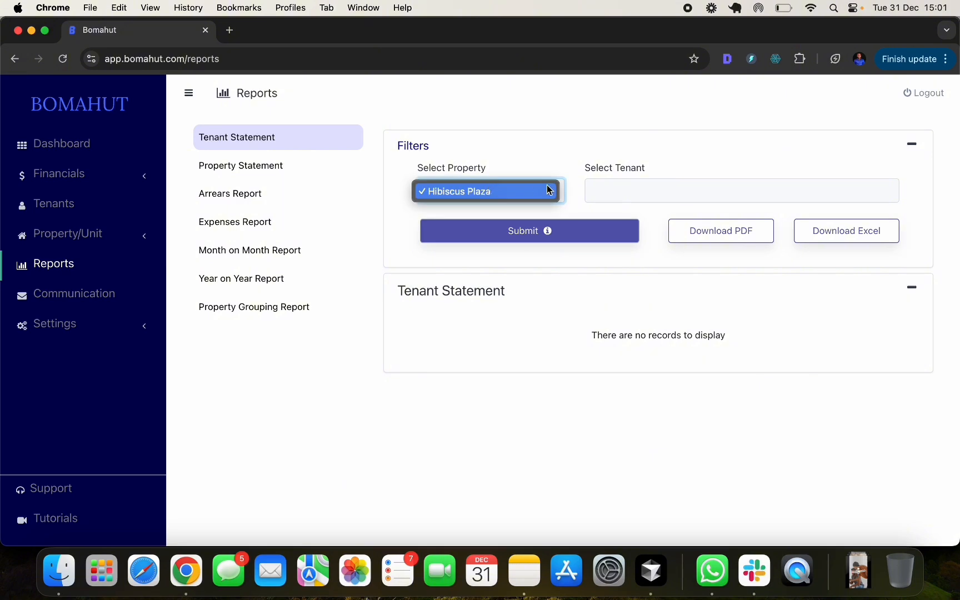
pyautogui.click(489, 192)
pyautogui.click(635, 189)
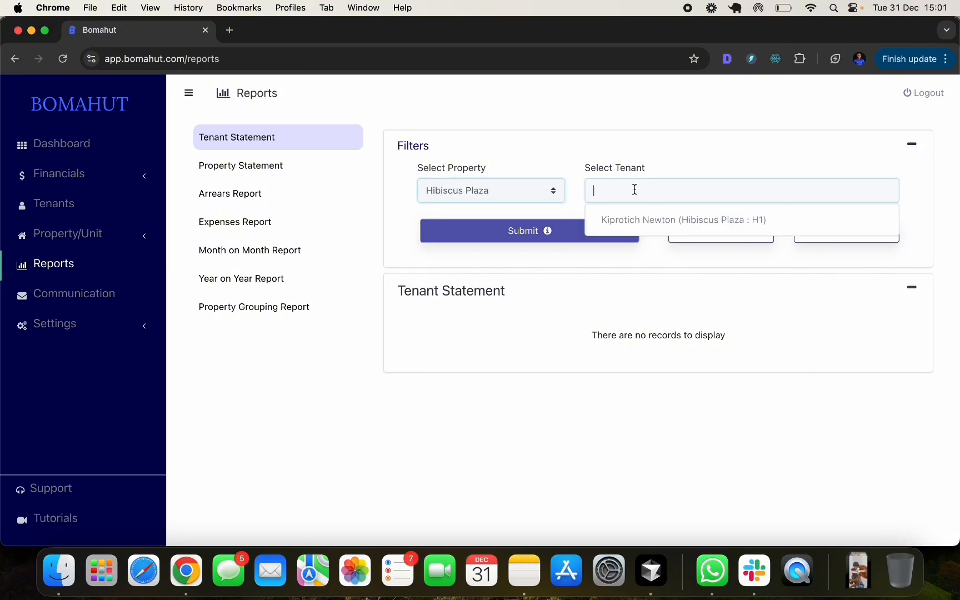
pyautogui.click(669, 220)
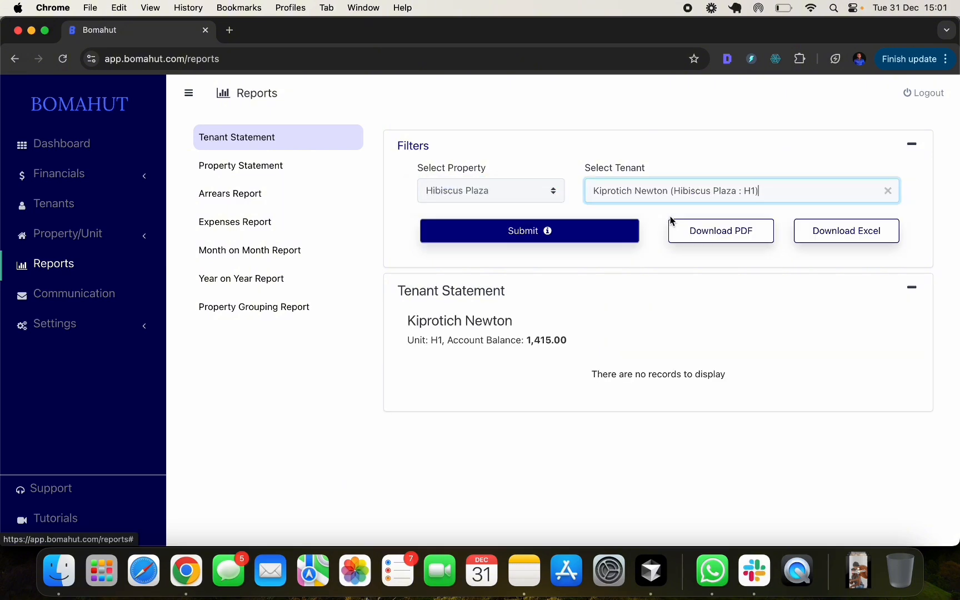
pyautogui.click(579, 237)
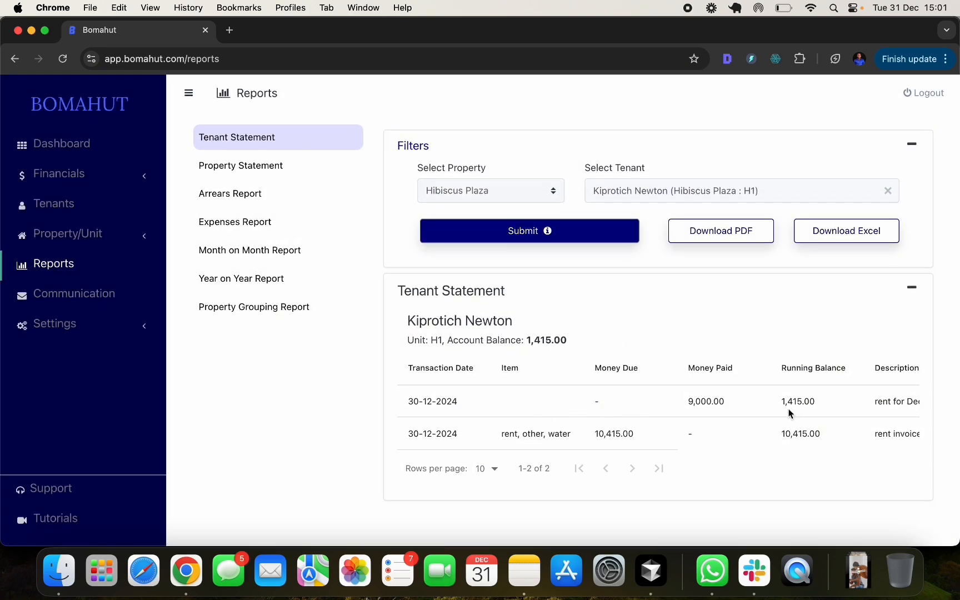
pyautogui.hscroll(5, 790, 413)
pyautogui.hscroll(-5, 785, 413)
pyautogui.click(251, 165)
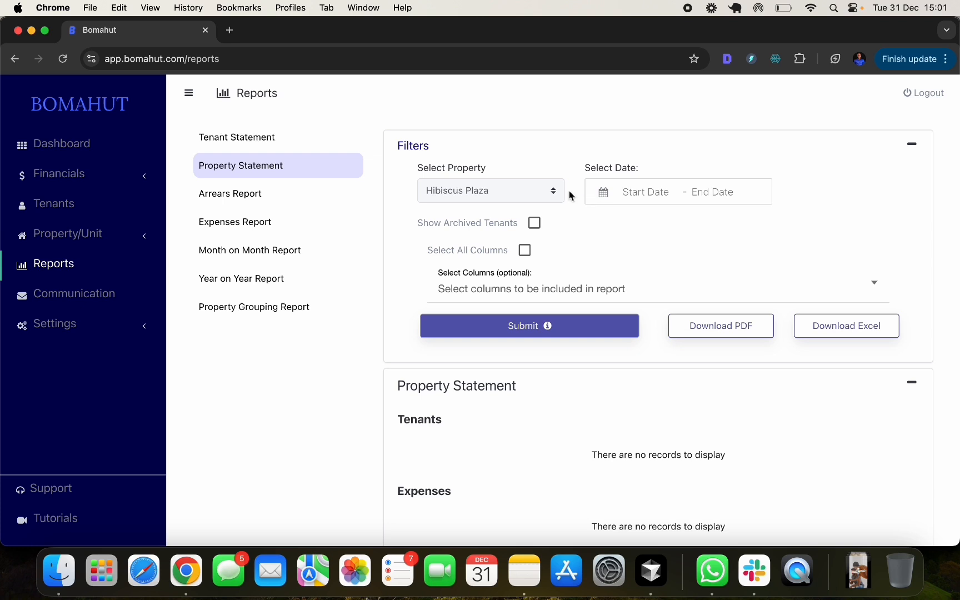
# - Generate the property statement for 1–31 December 2024 with all columns included
pyautogui.click(659, 195)
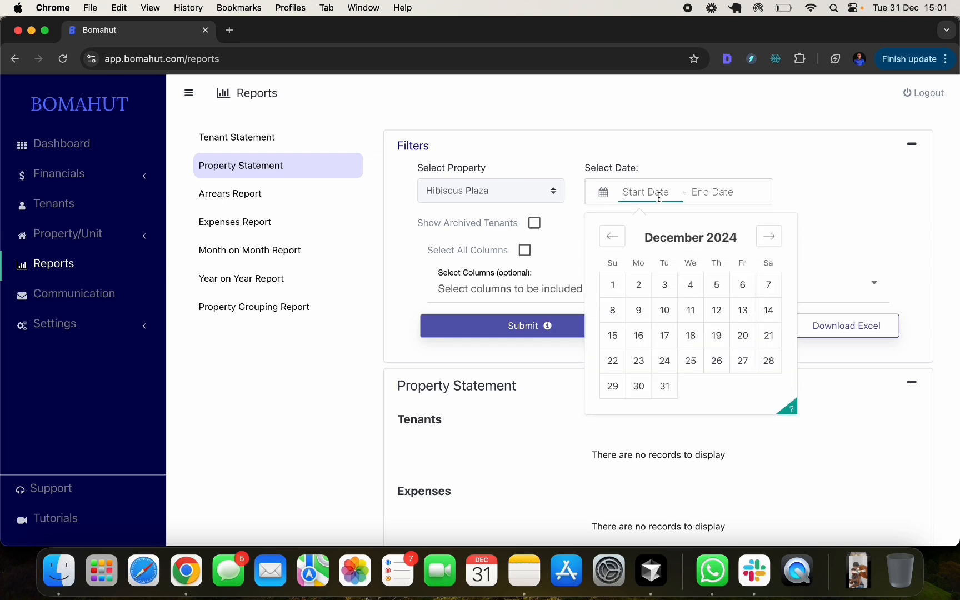
pyautogui.click(615, 285)
pyautogui.click(664, 386)
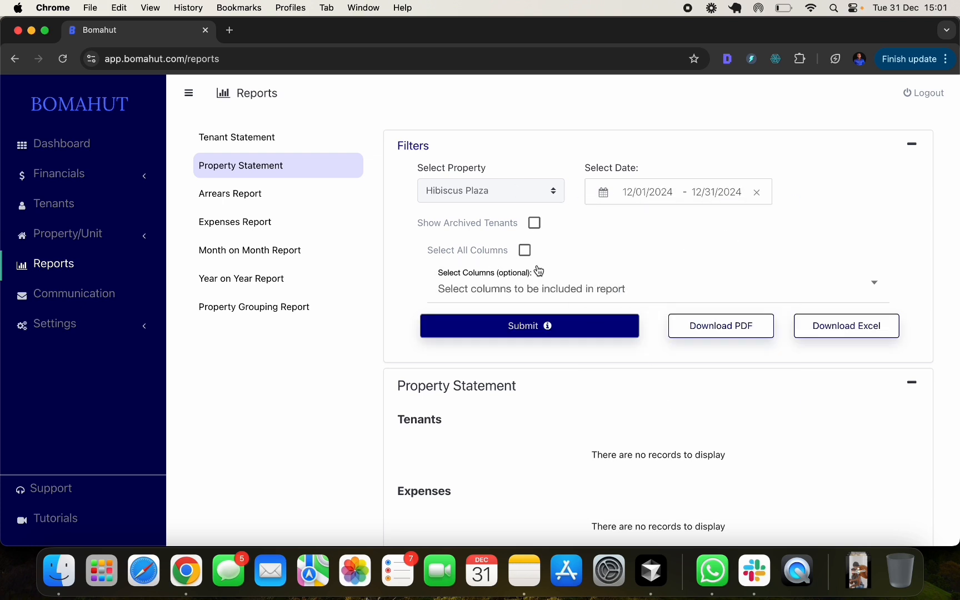
pyautogui.click(526, 251)
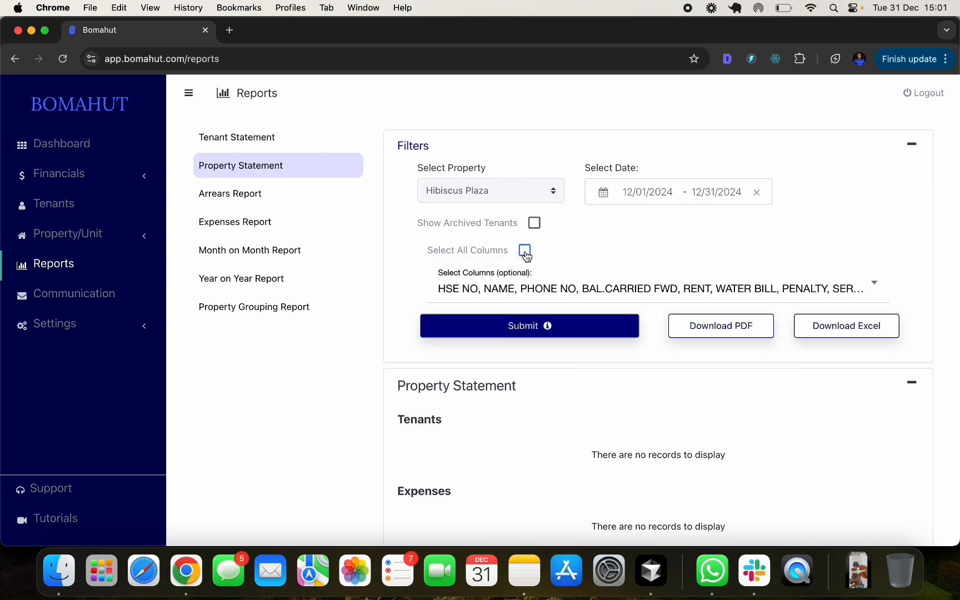
pyautogui.click(535, 331)
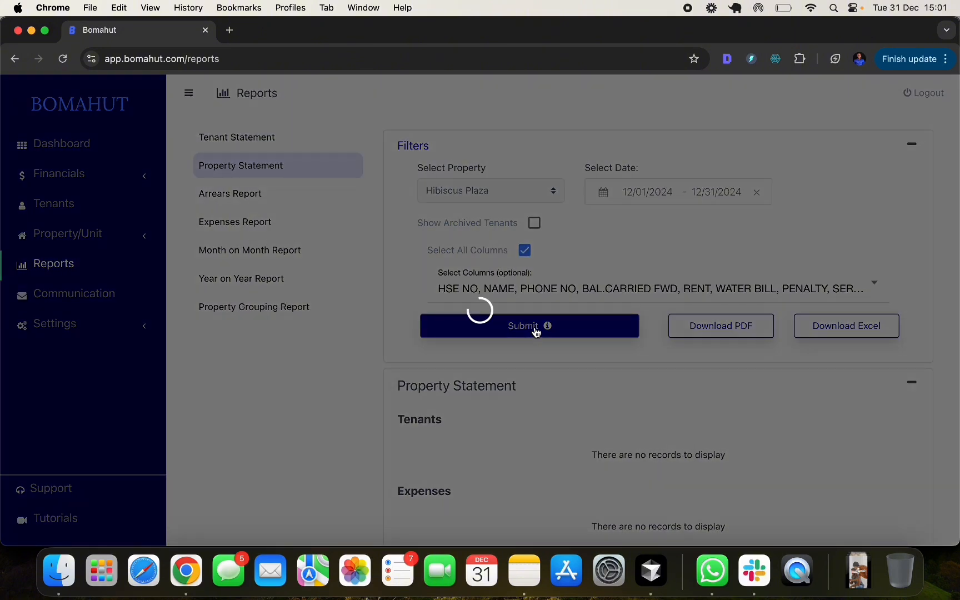
# - Review the statement down to expenses 2300, net income 6700, occupancy 33.33%, then back up
pyautogui.scroll(-3, 540, 388)
pyautogui.scroll(-2, 541, 325)
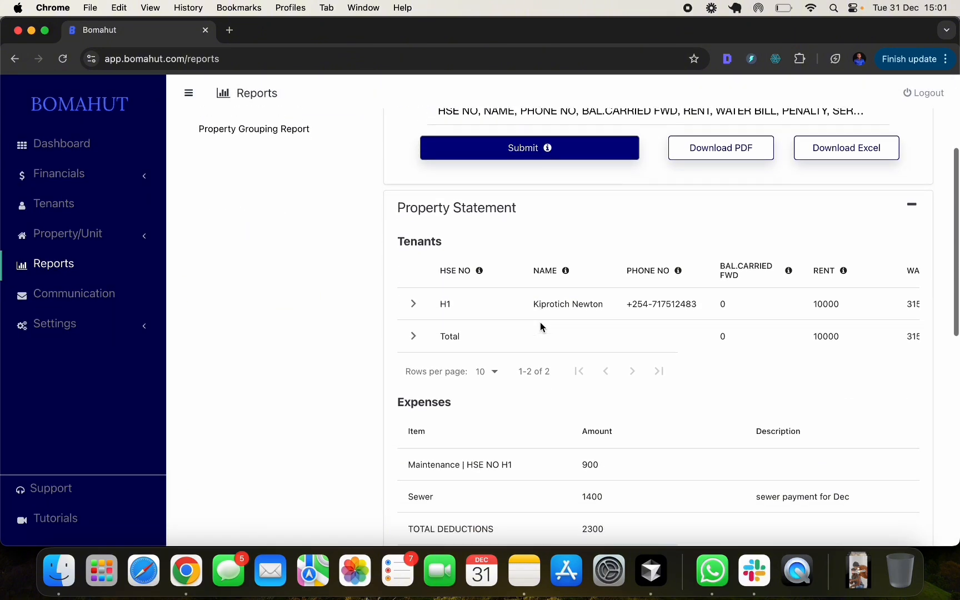
pyautogui.scroll(-2, 561, 326)
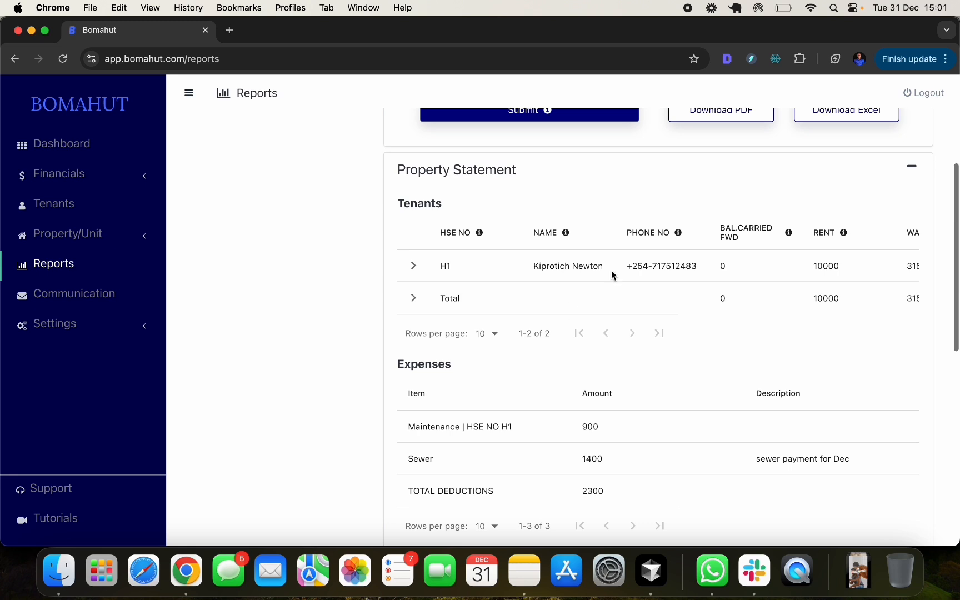
pyautogui.hscroll(2, 612, 271)
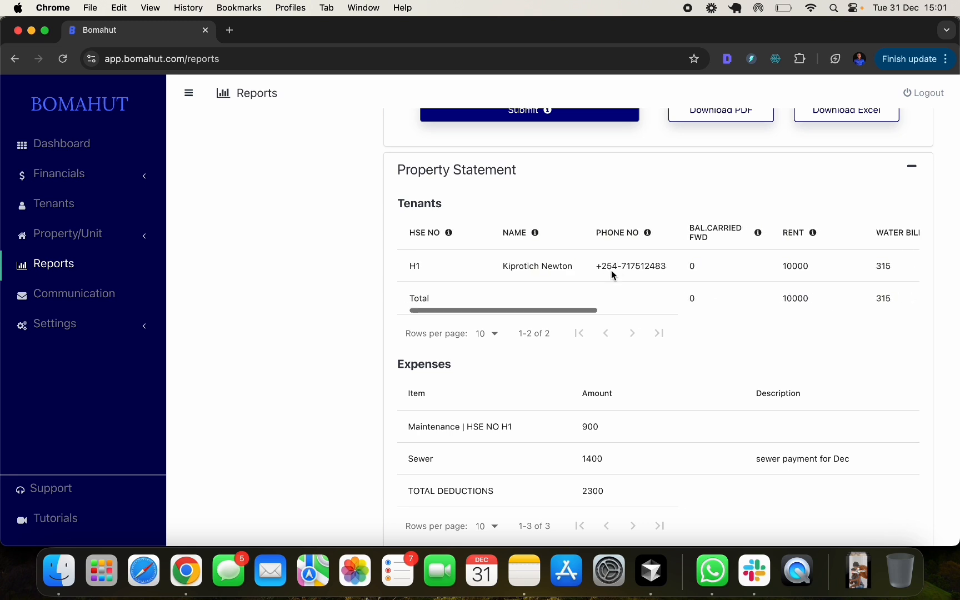
pyautogui.scroll(-5, 508, 388)
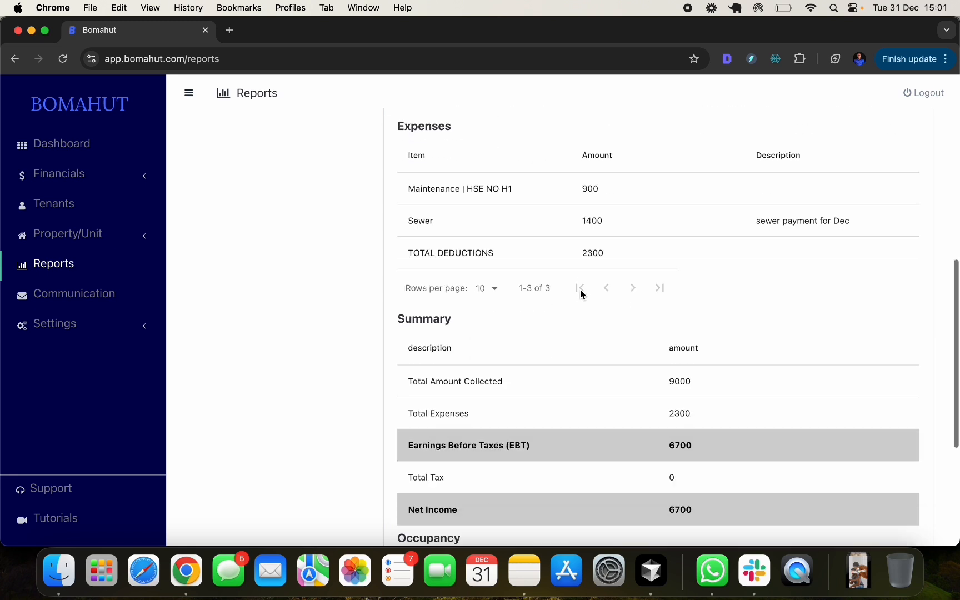
pyautogui.scroll(-5, 491, 283)
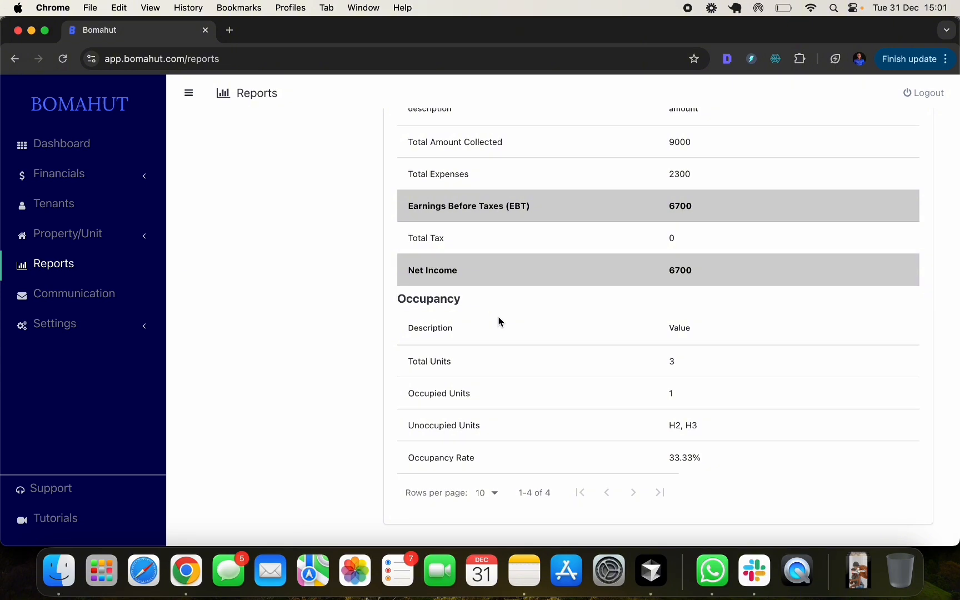
pyautogui.scroll(10, 500, 321)
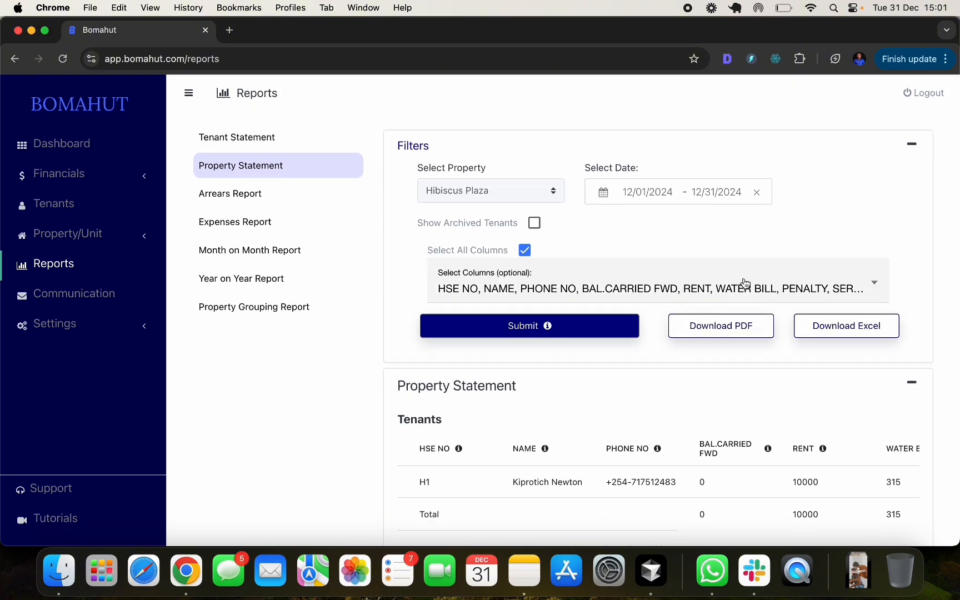
# - View the Arrears, Expenses, Month on Month and Year on Year reports in turn
pyautogui.click(264, 199)
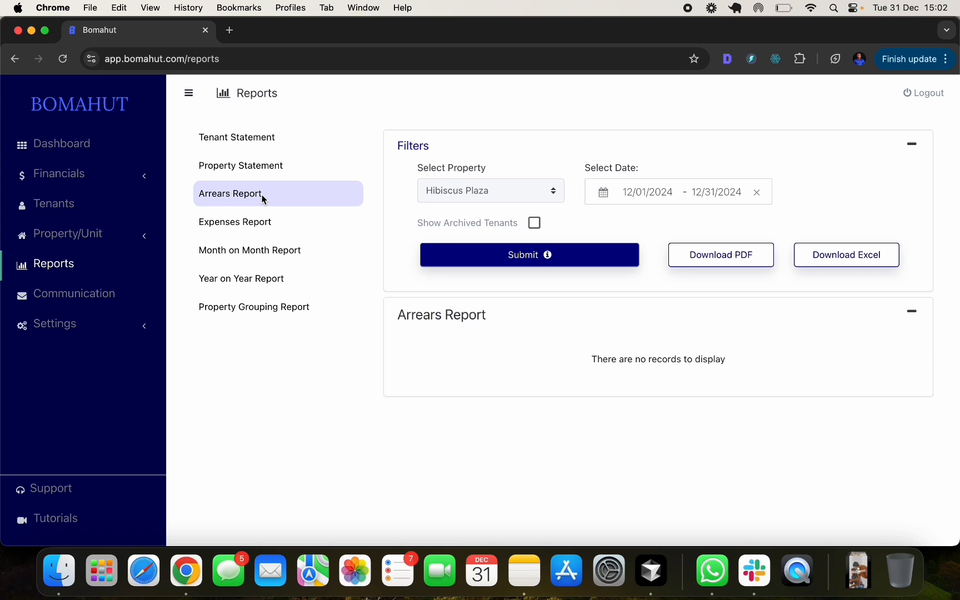
pyautogui.click(263, 221)
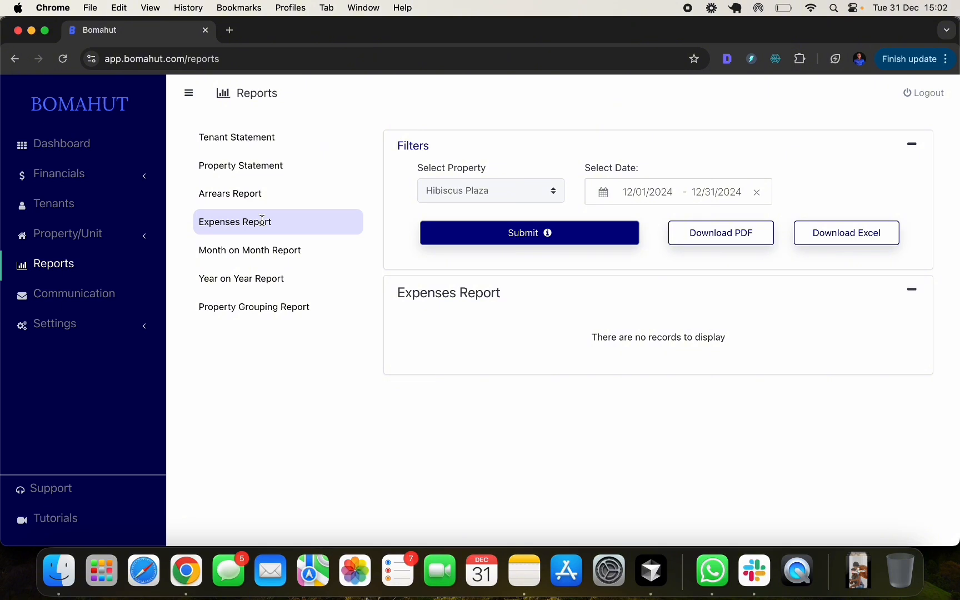
pyautogui.click(257, 246)
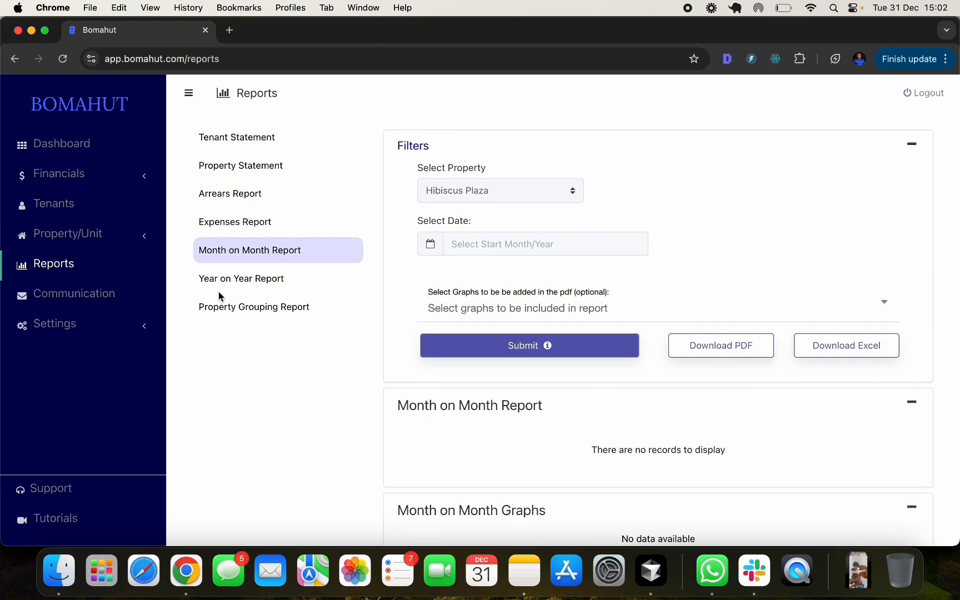
pyautogui.click(235, 278)
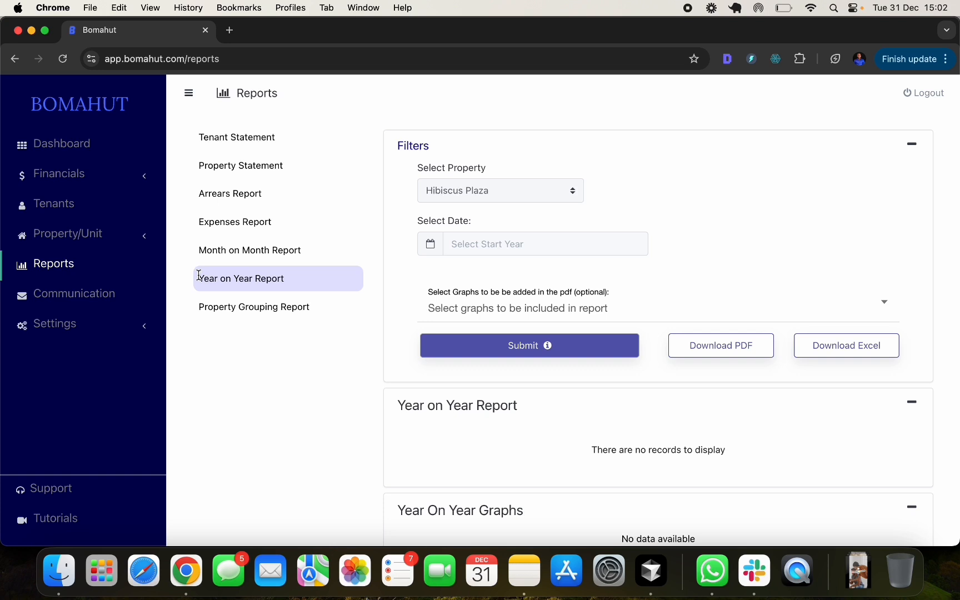
# - Show the Property Grouping report for December 2024, then expand Settings in the sidebar
pyautogui.click(214, 309)
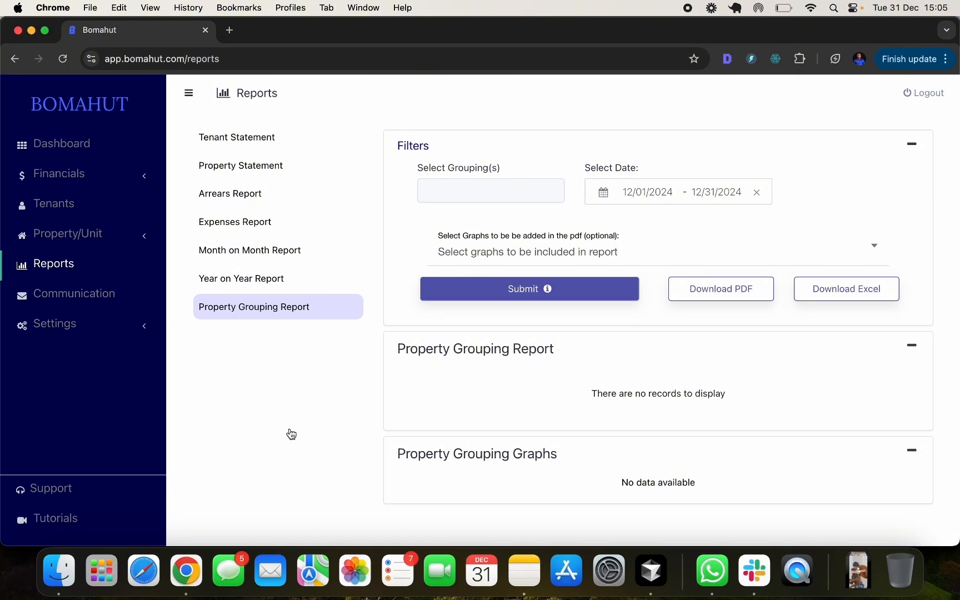
pyautogui.click(75, 325)
pyautogui.scroll(-3, 75, 322)
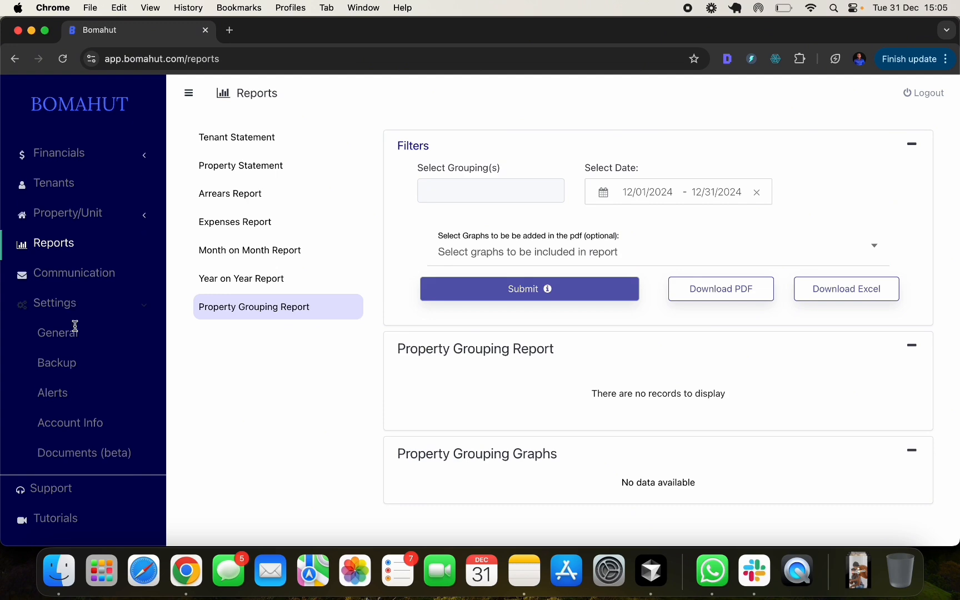
pyautogui.scroll(3, 84, 234)
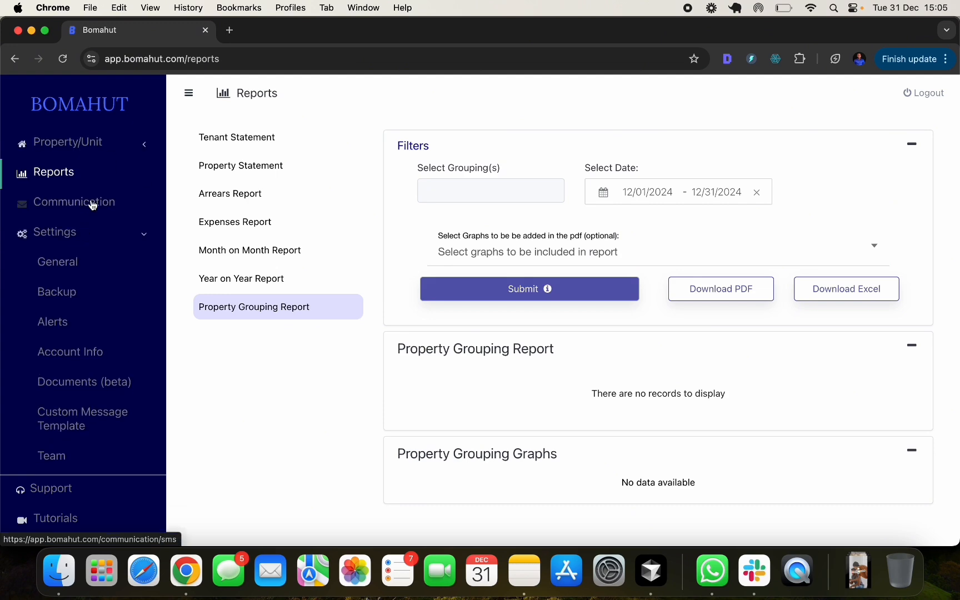
# - Check the SMS communication log, then go to Settings > General company details
pyautogui.click(84, 204)
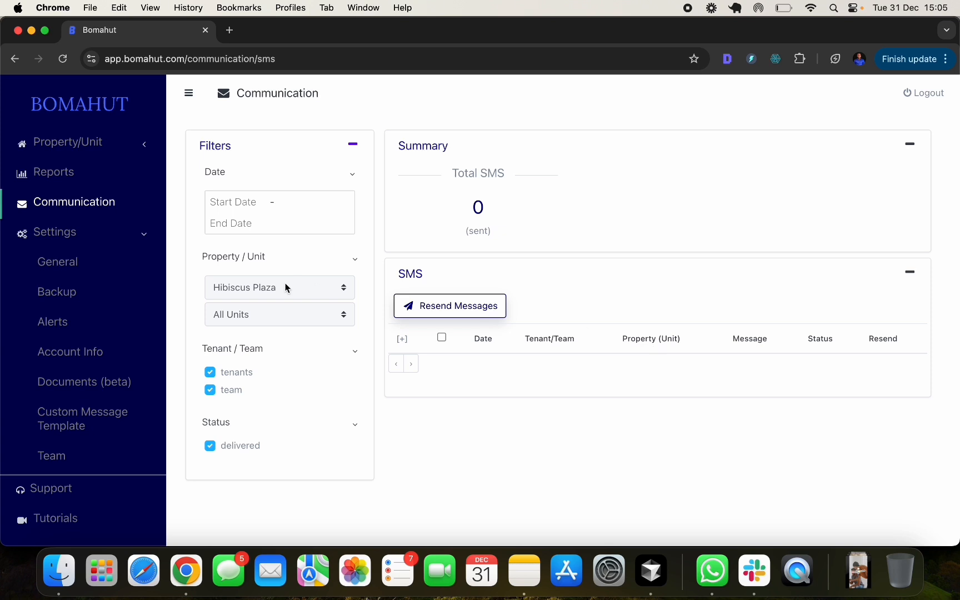
pyautogui.scroll(-3, 119, 272)
pyautogui.scroll(3, 118, 275)
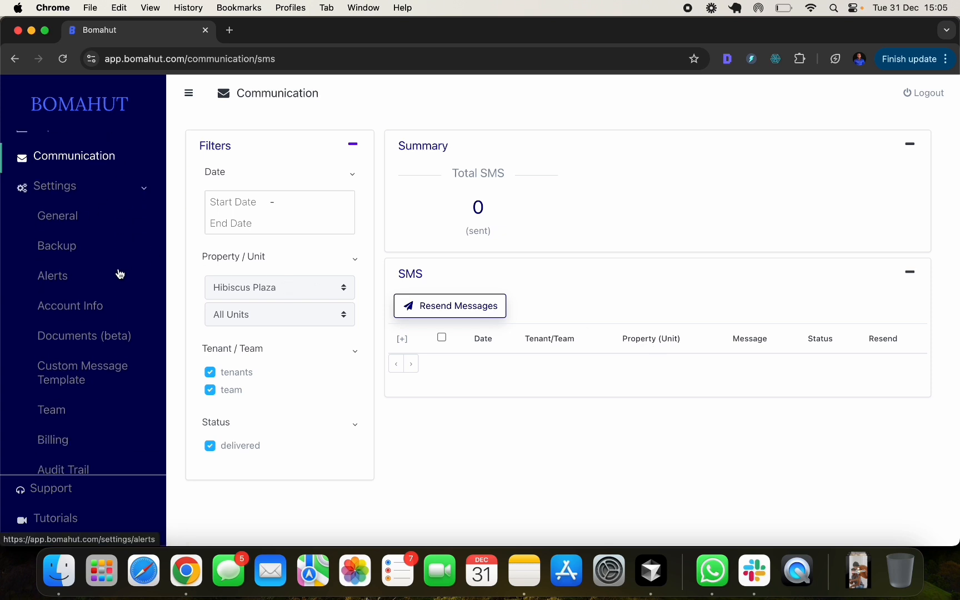
pyautogui.scroll(-3, 94, 247)
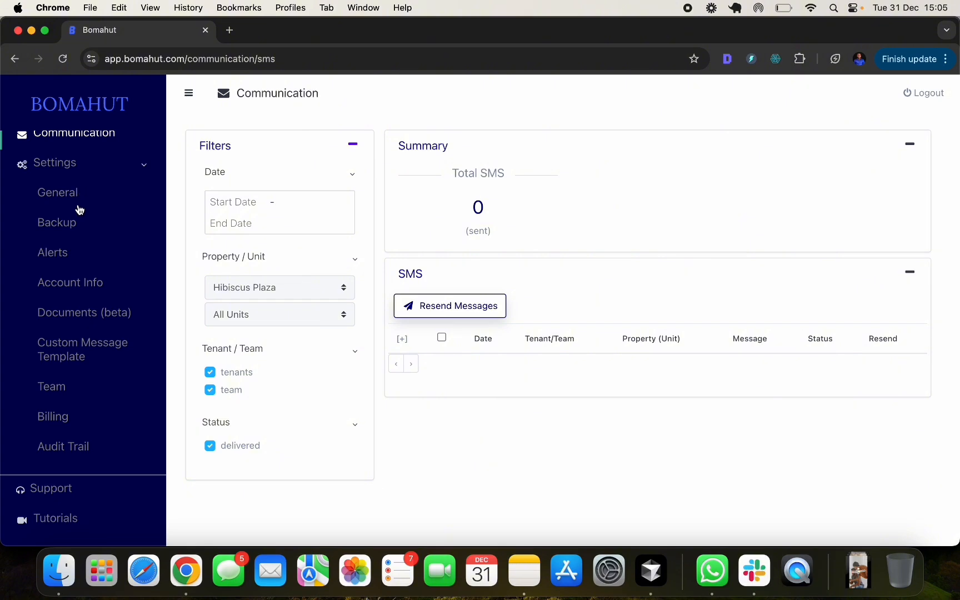
pyautogui.click(78, 199)
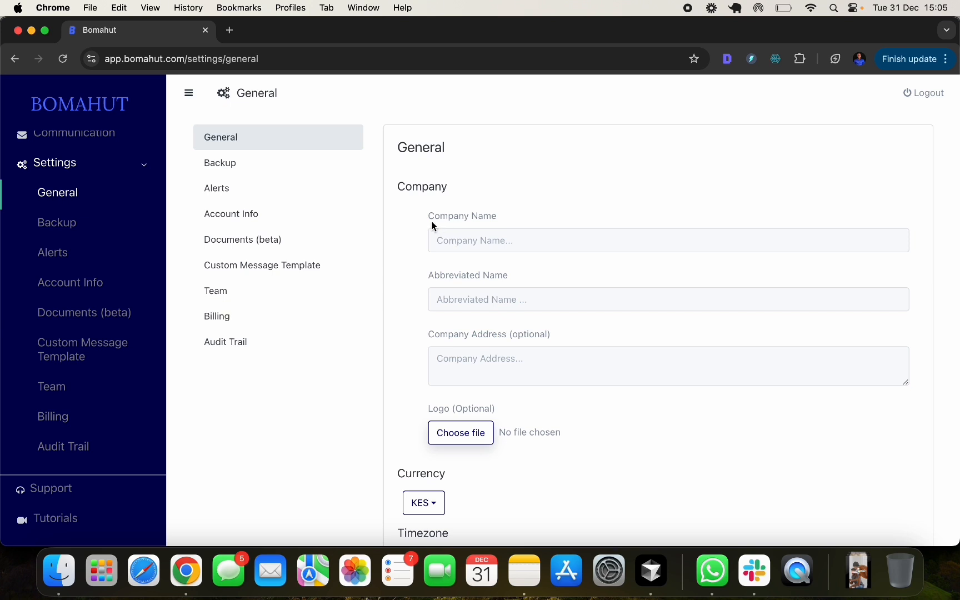
# - Enter company name 'Hibiscus Limited' and abbreviated name 'HL' in General settings
pyautogui.click(466, 235)
pyautogui.click(515, 212)
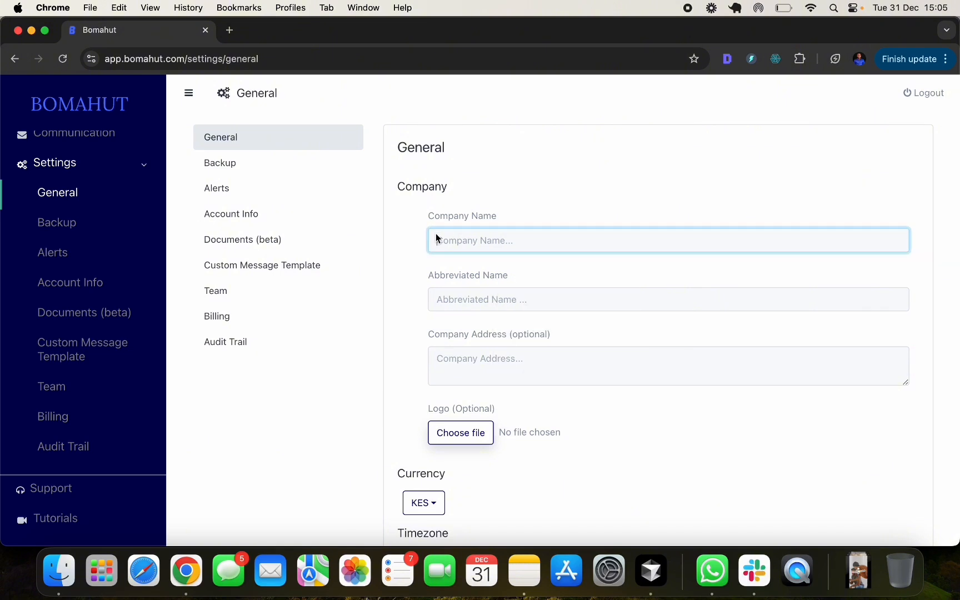
pyautogui.click(395, 263)
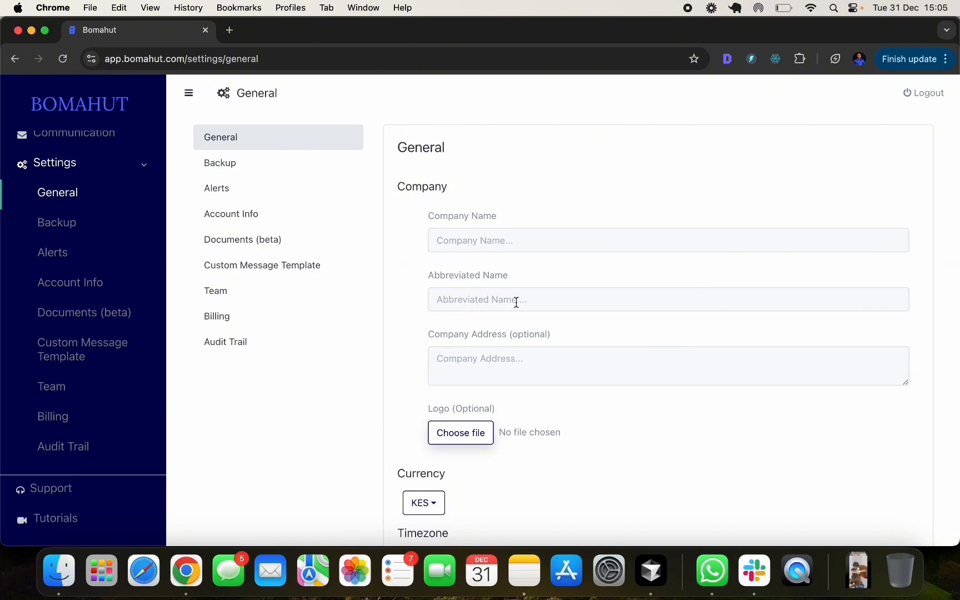
pyautogui.click(460, 236)
pyautogui.write('H')
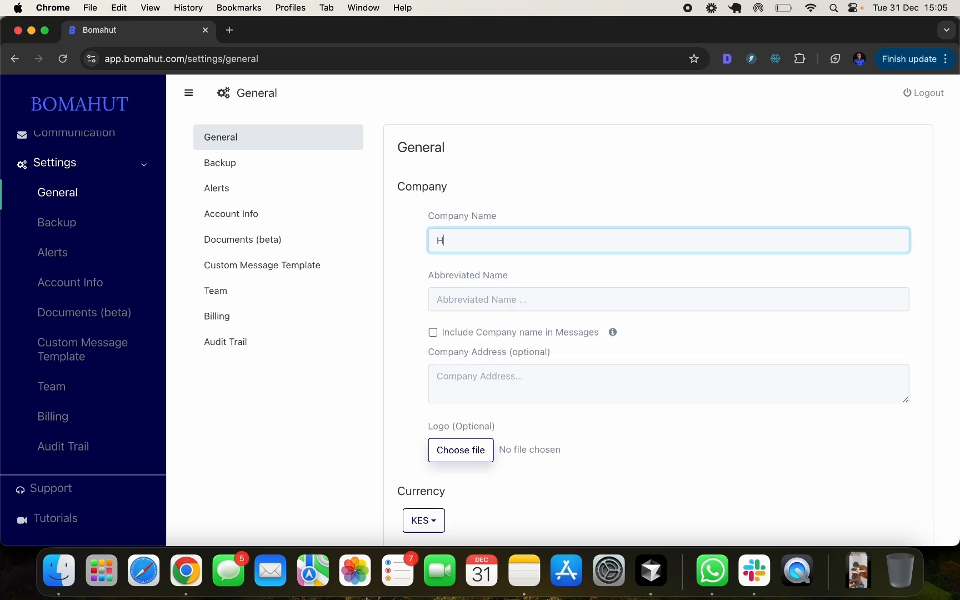
pyautogui.write('ibiscus Limited')
pyautogui.click(459, 297)
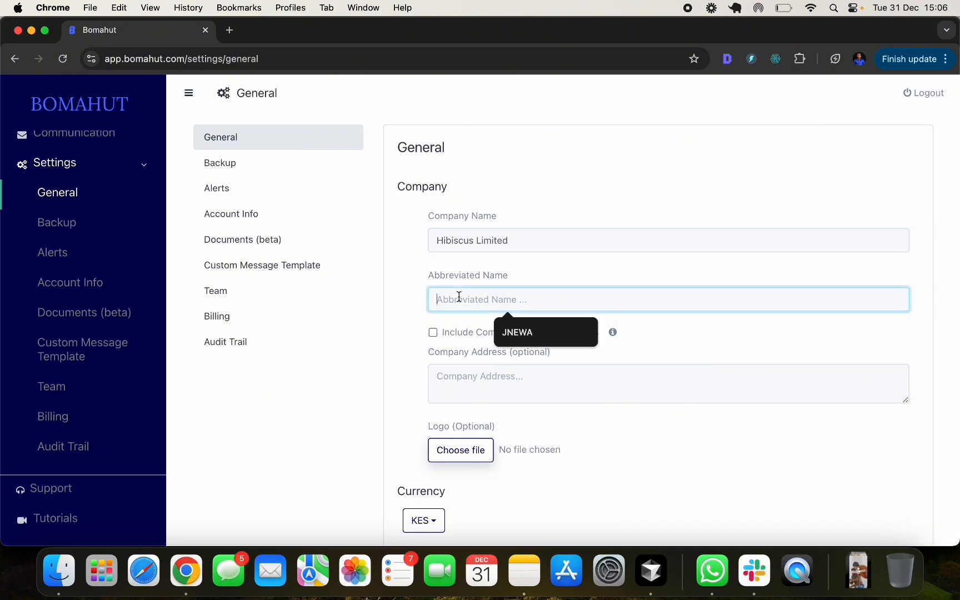
pyautogui.write('HL')
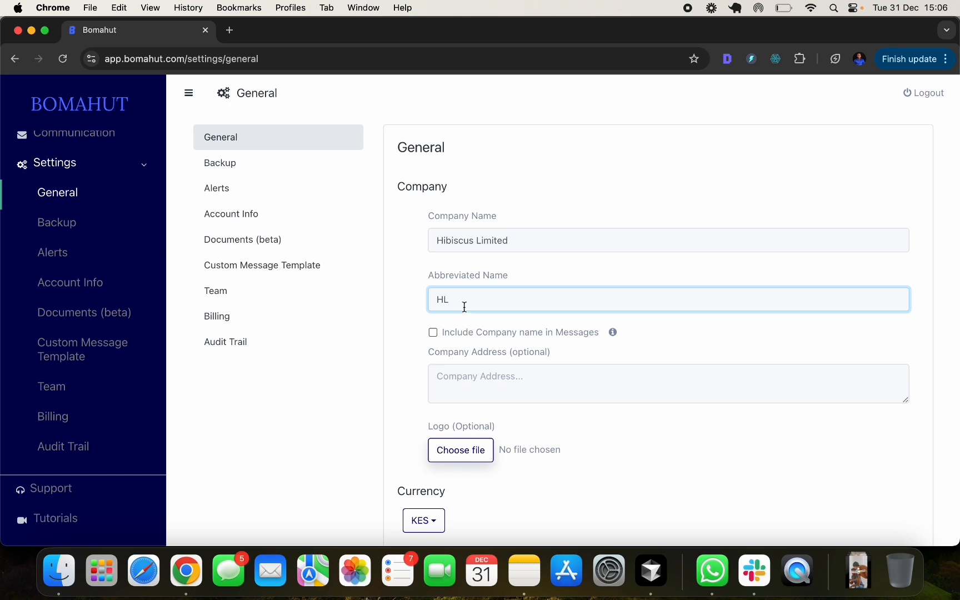
# - Tick Include Company name in Messages and leave the company address empty
pyautogui.click(433, 333)
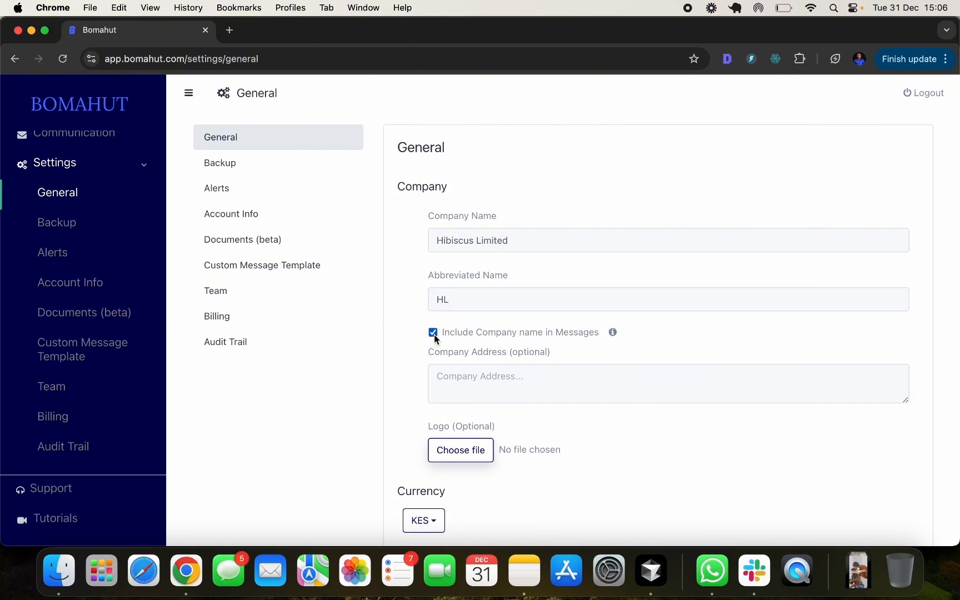
pyautogui.scroll(-2, 508, 329)
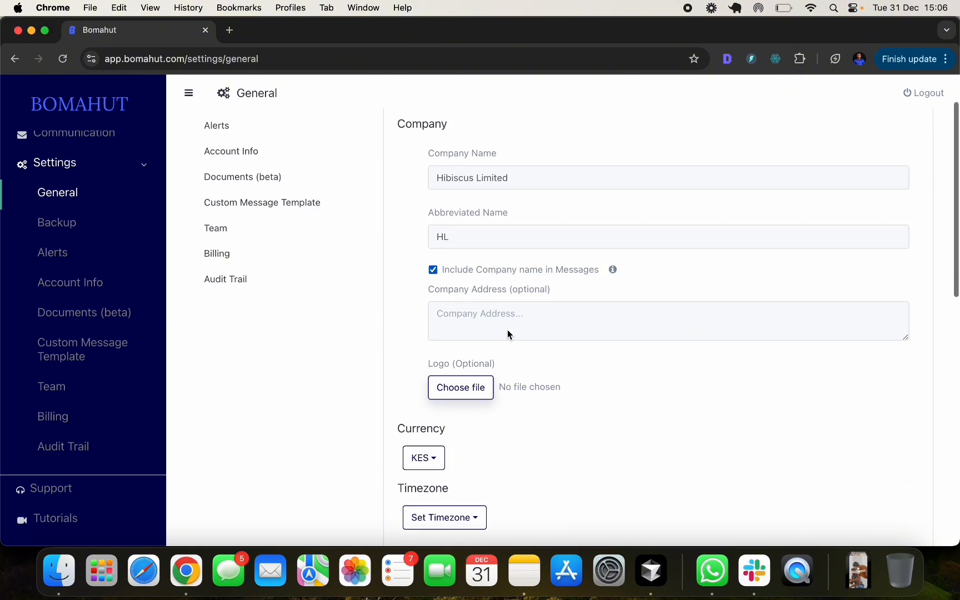
pyautogui.click(454, 311)
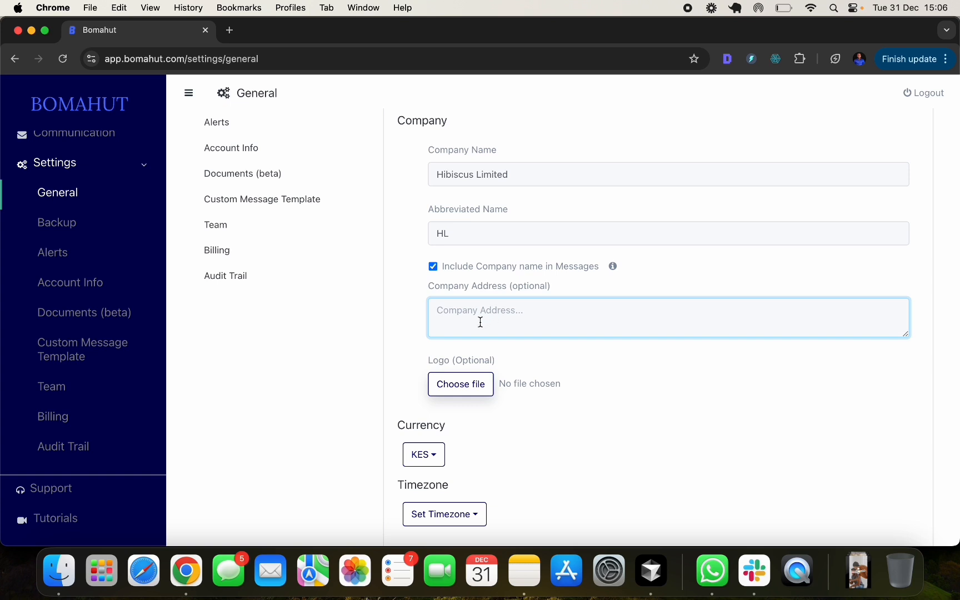
pyautogui.click(422, 332)
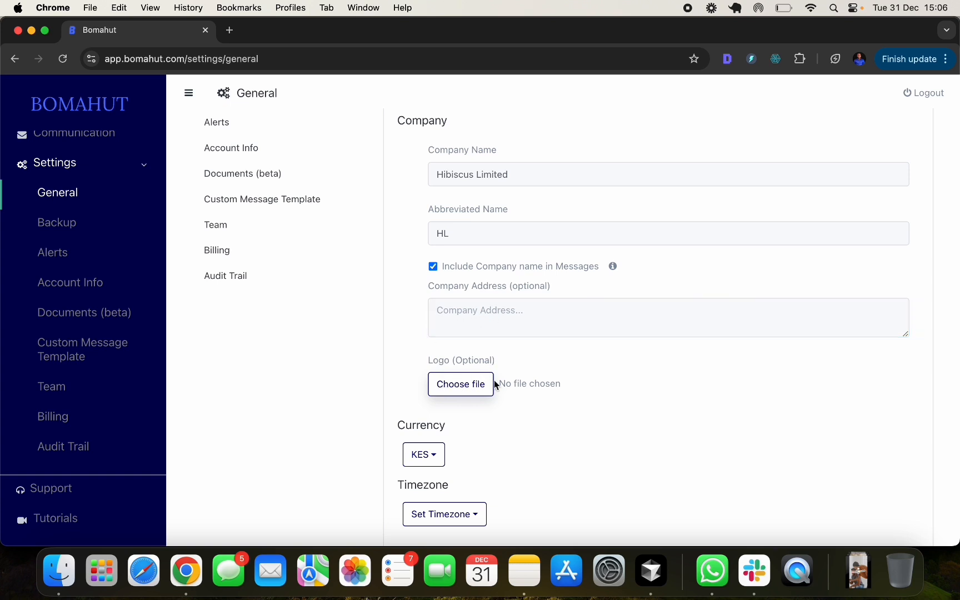
pyautogui.scroll(-5, 476, 381)
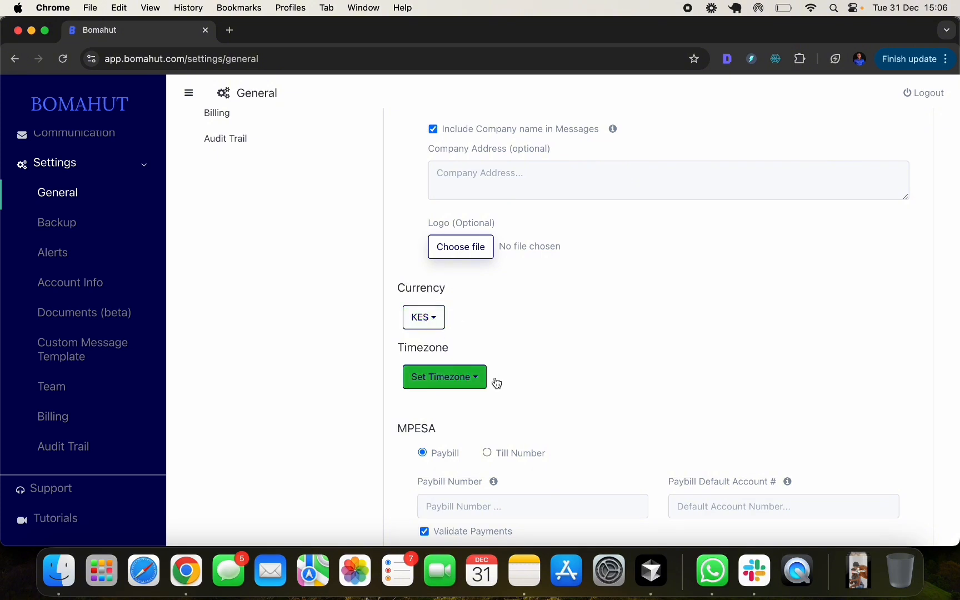
pyautogui.scroll(-5, 576, 345)
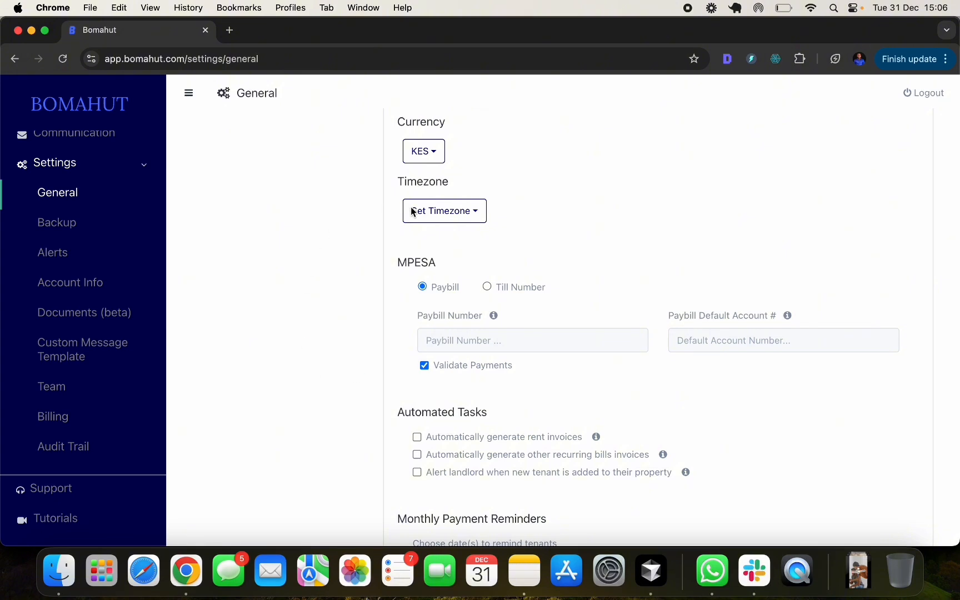
pyautogui.scroll(-5, 497, 265)
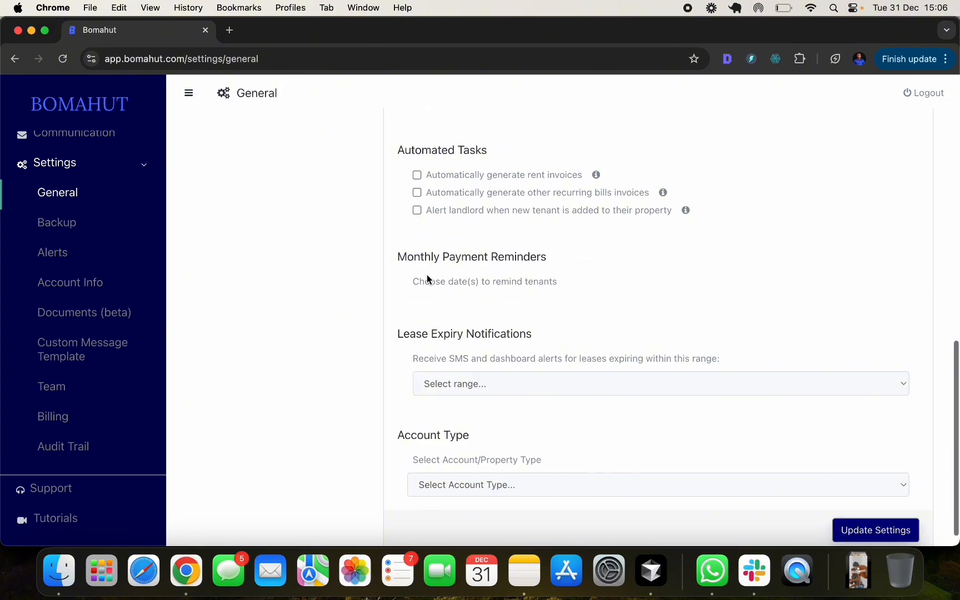
pyautogui.click(417, 176)
pyautogui.click(417, 176)
pyautogui.click(417, 176)
pyautogui.click(417, 179)
pyautogui.click(418, 174)
pyautogui.click(418, 176)
pyautogui.click(419, 196)
pyautogui.click(419, 195)
pyautogui.scroll(-1, 559, 221)
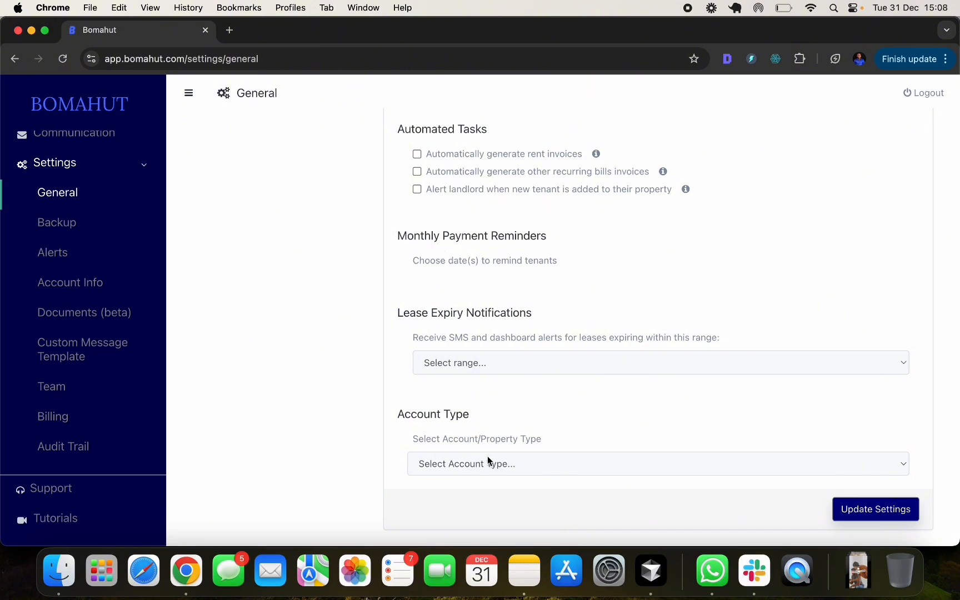
# - Open and dismiss the Account Type list several times without choosing a type
pyautogui.scroll(-1, 593, 399)
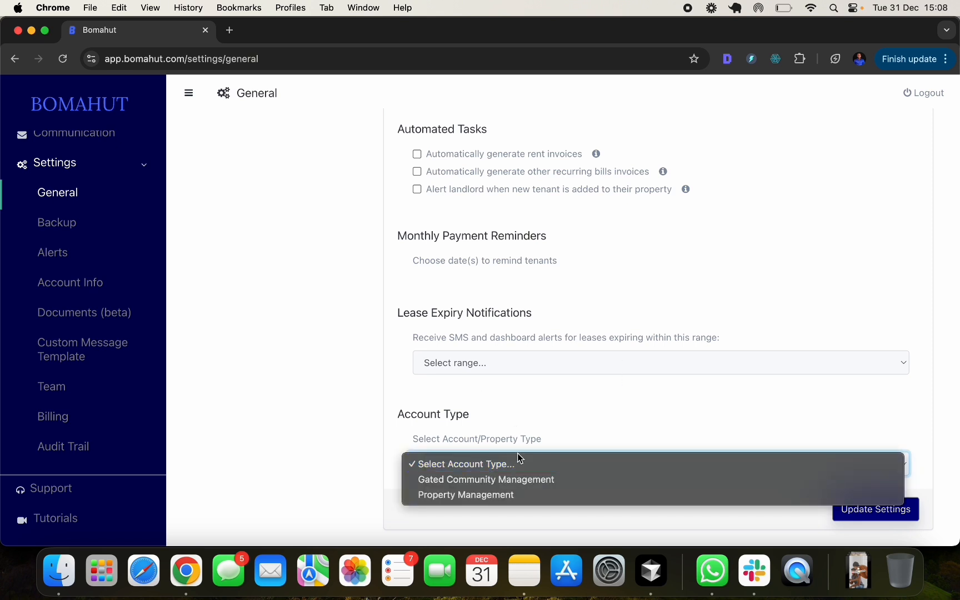
pyautogui.click(594, 416)
pyautogui.click(467, 468)
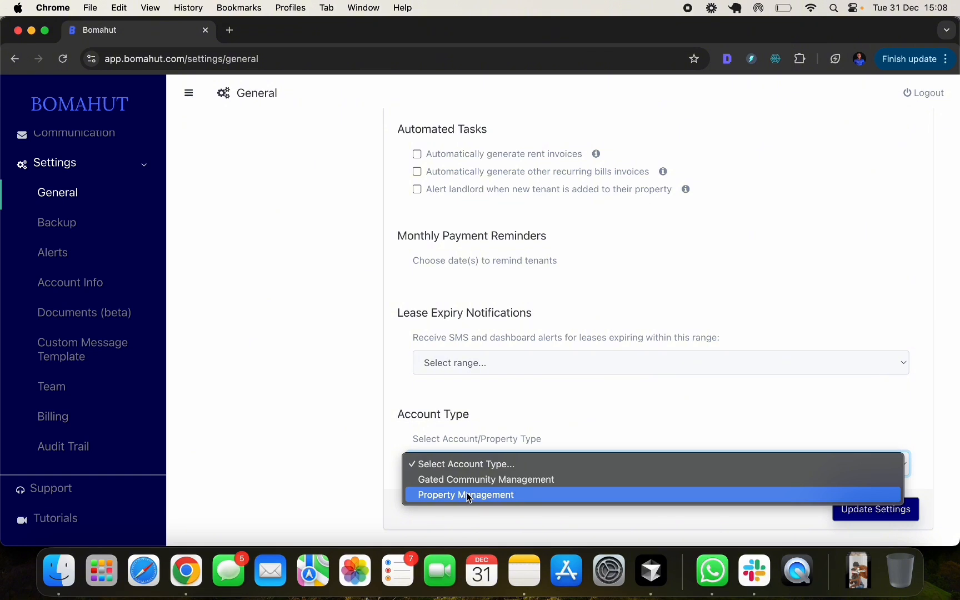
pyautogui.click(558, 431)
pyautogui.click(446, 471)
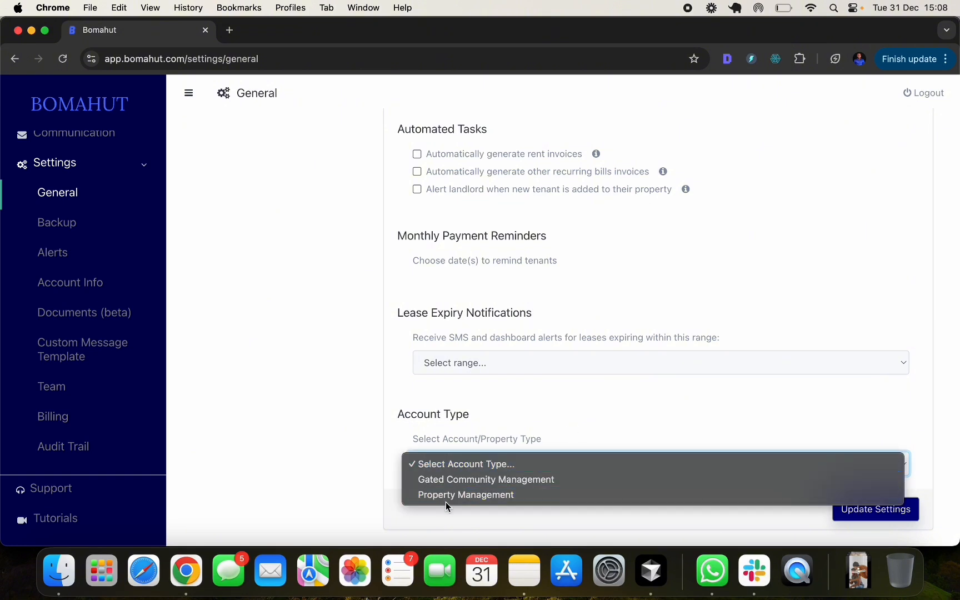
pyautogui.click(627, 403)
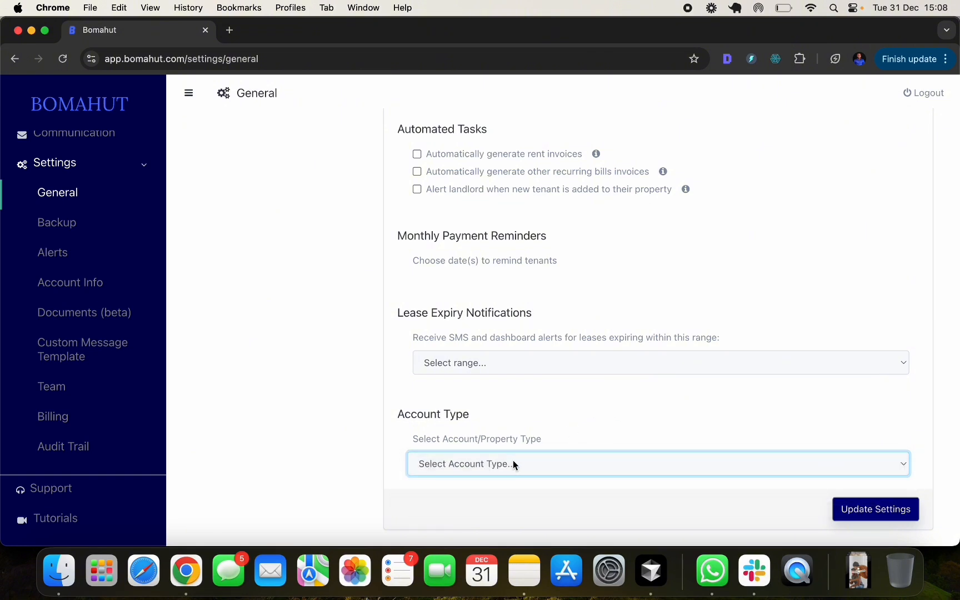
pyautogui.click(503, 472)
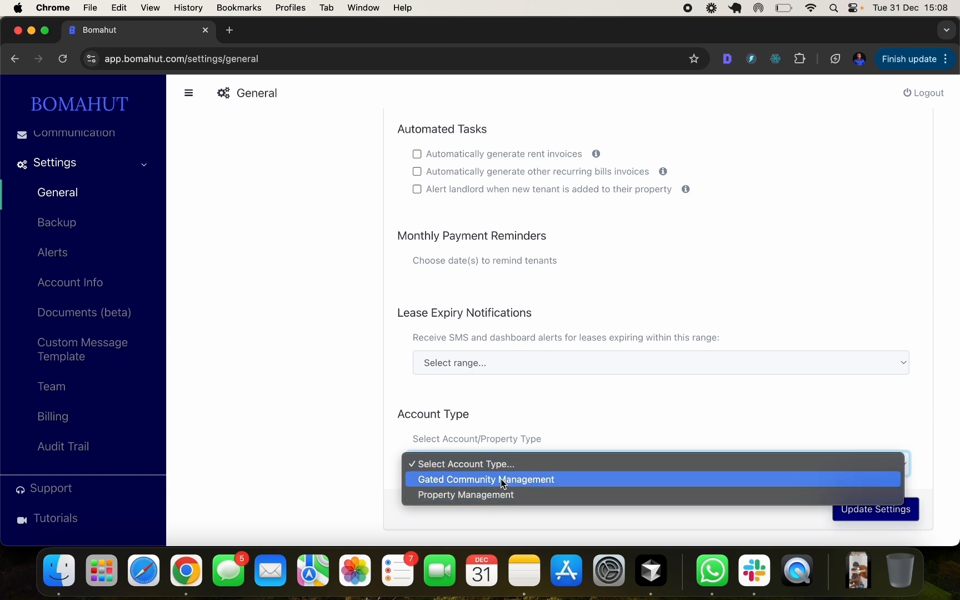
pyautogui.click(642, 401)
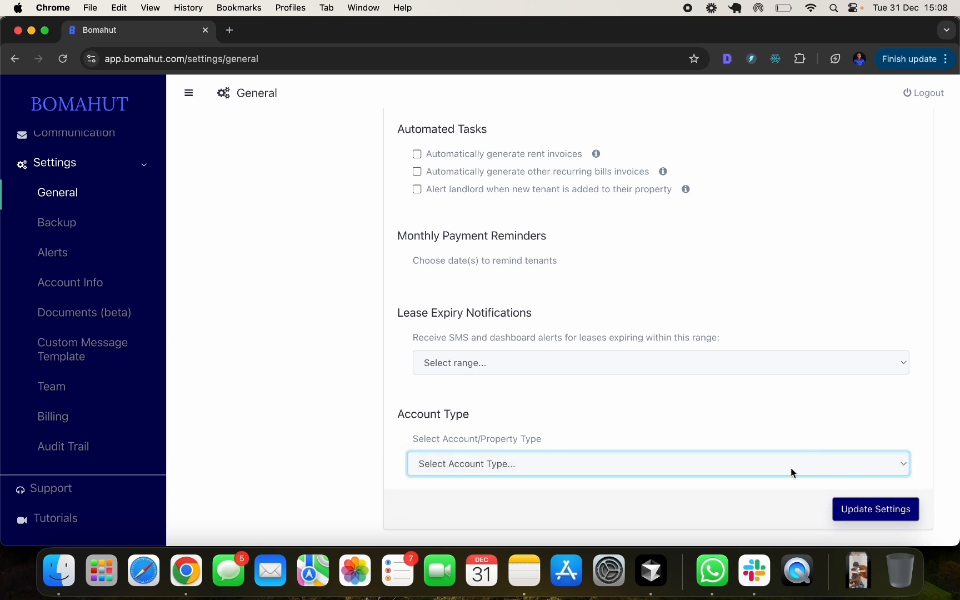
# - Go to the Custom Message Template settings page
pyautogui.scroll(15, 573, 389)
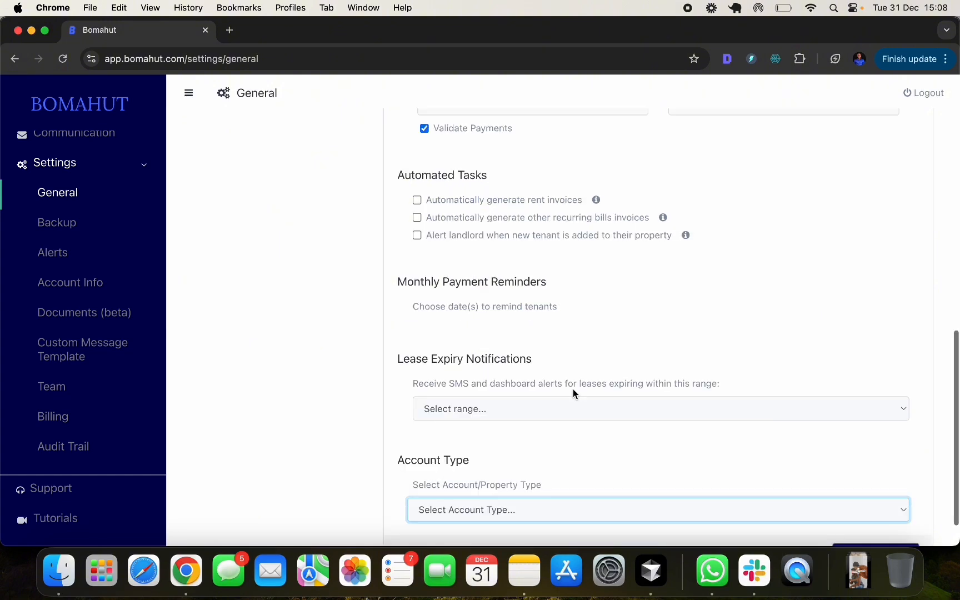
pyautogui.scroll(-15, 819, 473)
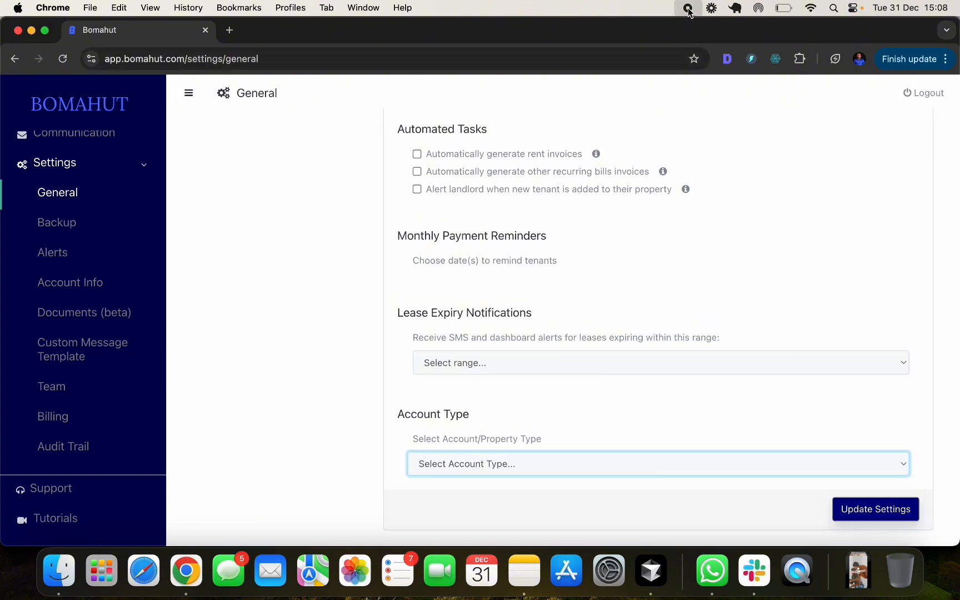
pyautogui.click(142, 354)
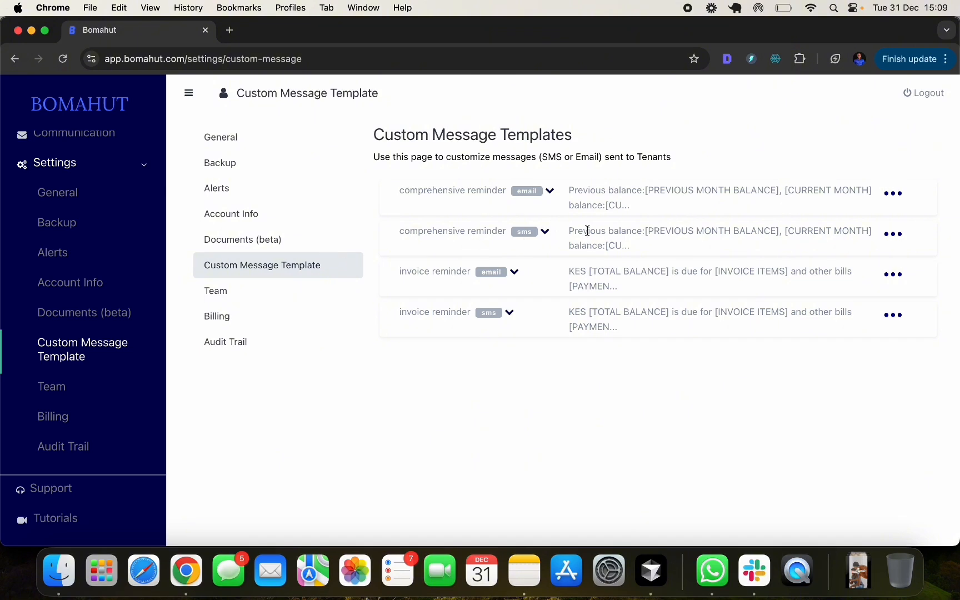
# - Bring up the actions menu for the comprehensive reminder (sms) template
pyautogui.click(893, 234)
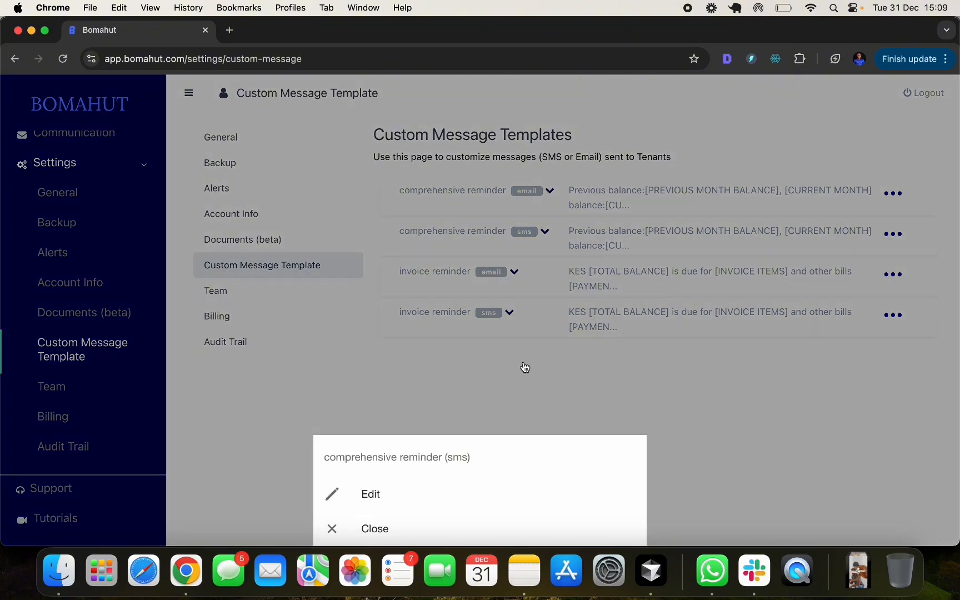
# - Open the comprehensive reminder SMS template and inspect its PREVIOUS MONTH BALANCE tag and allowed tags
pyautogui.click(389, 493)
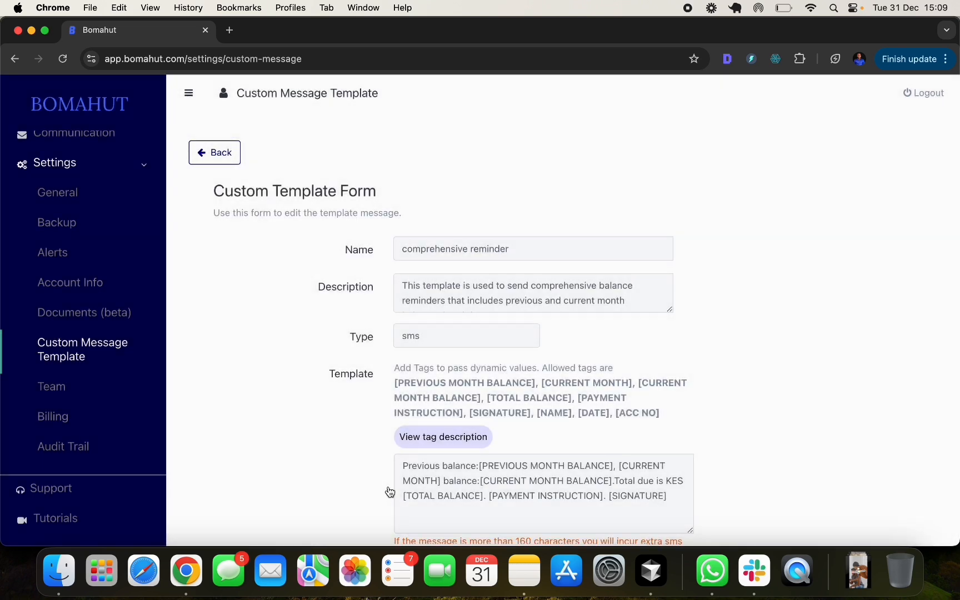
pyautogui.scroll(-1, 489, 285)
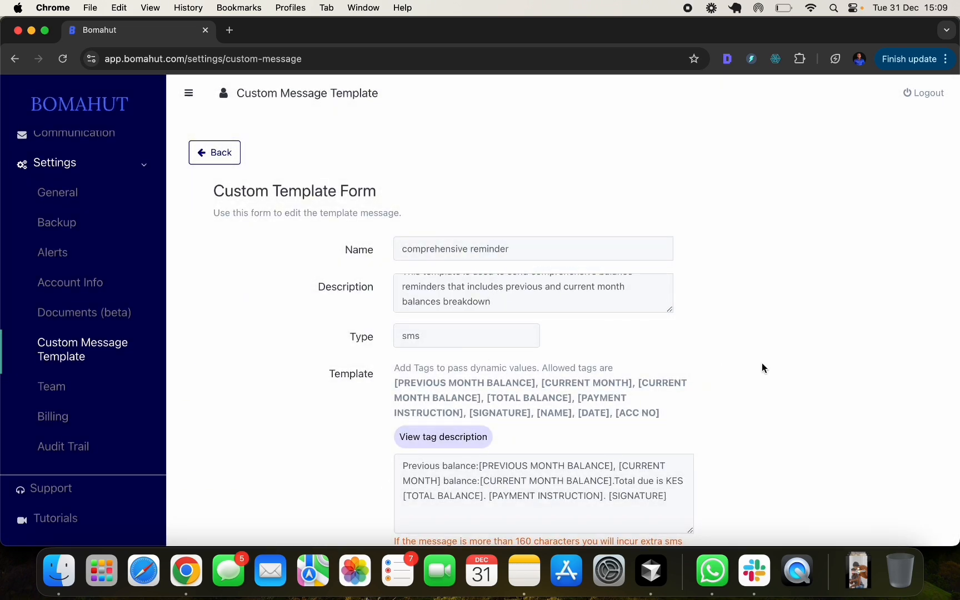
pyautogui.scroll(-3, 762, 363)
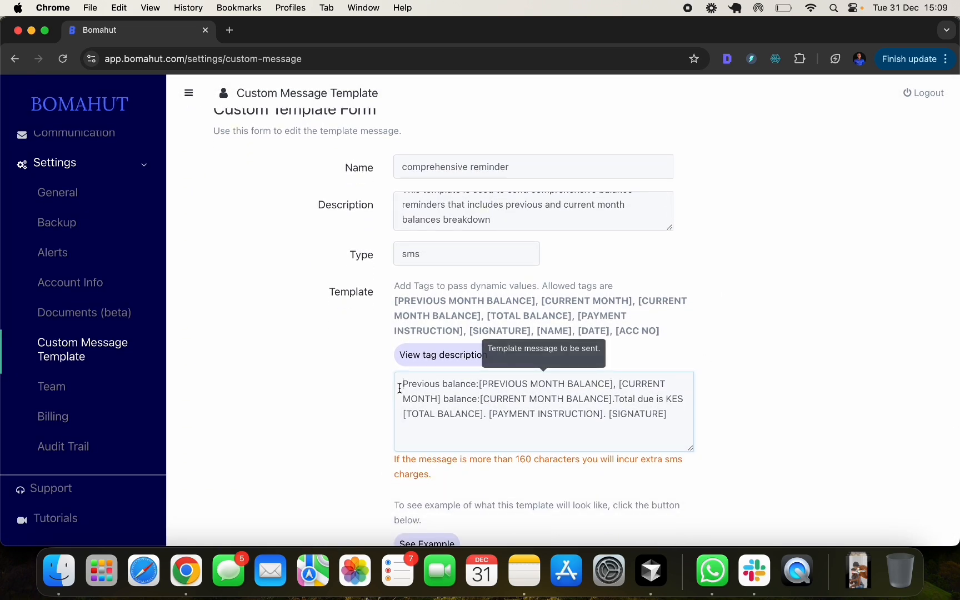
pyautogui.click(453, 384)
pyautogui.click(537, 384)
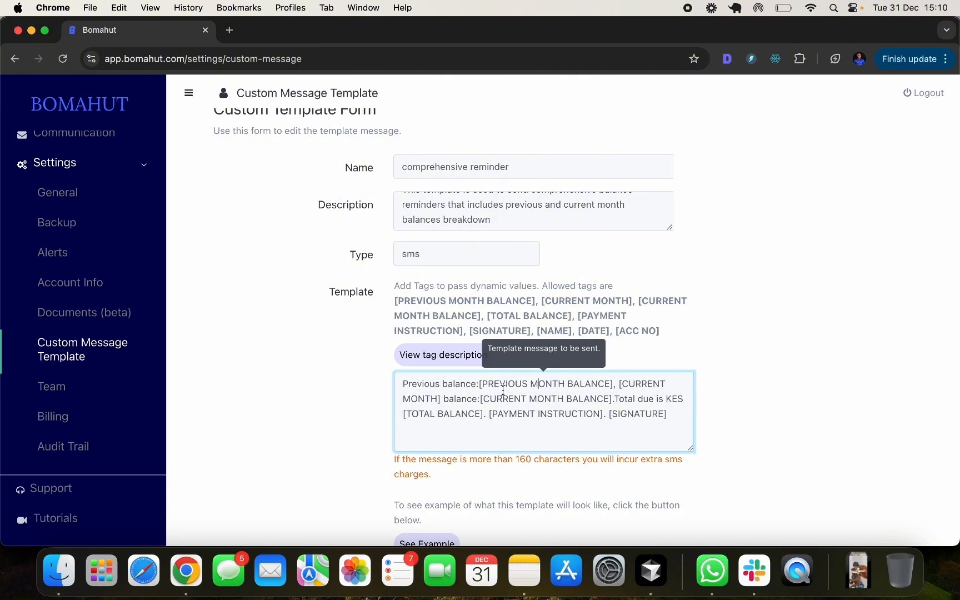
pyautogui.moveTo(477, 384); pyautogui.dragTo(613, 383)
pyautogui.click(511, 389)
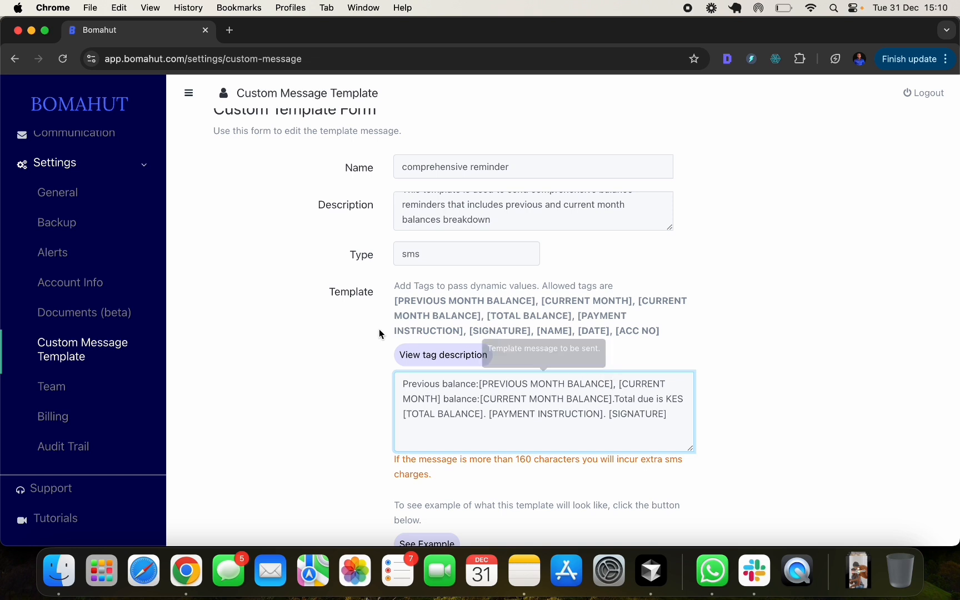
pyautogui.moveTo(390, 300); pyautogui.dragTo(664, 327)
pyautogui.click(664, 328)
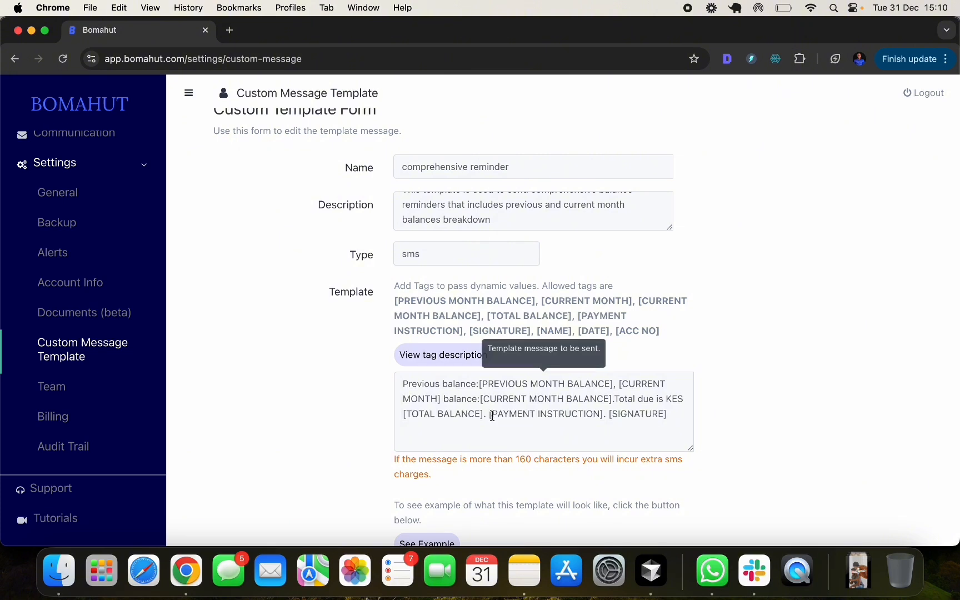
# - Leave the template text unedited and switch to the Team settings page
pyautogui.click(676, 413)
pyautogui.click(783, 396)
pyautogui.scroll(-1, 630, 334)
pyautogui.scroll(-5, 630, 334)
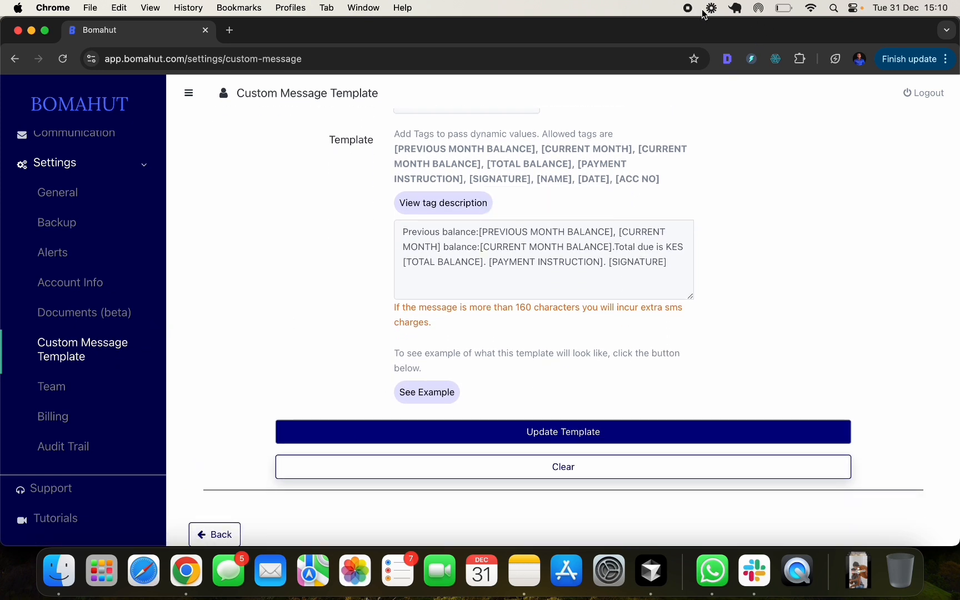
pyautogui.click(247, 348)
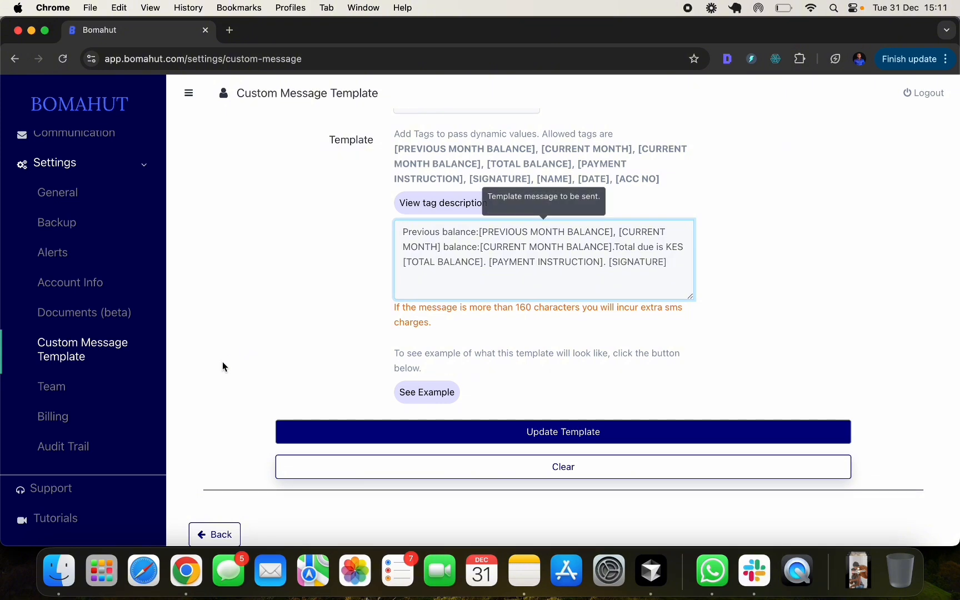
pyautogui.scroll(-2, 58, 389)
pyautogui.click(64, 390)
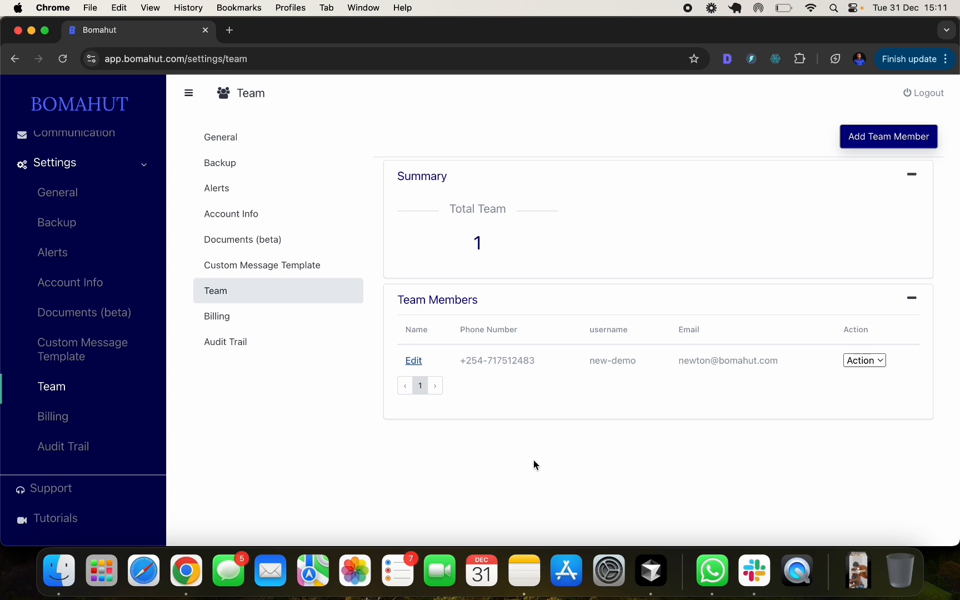
# - Start a new team member with username new-demo-user-2 and the member's e-mail address
pyautogui.click(894, 139)
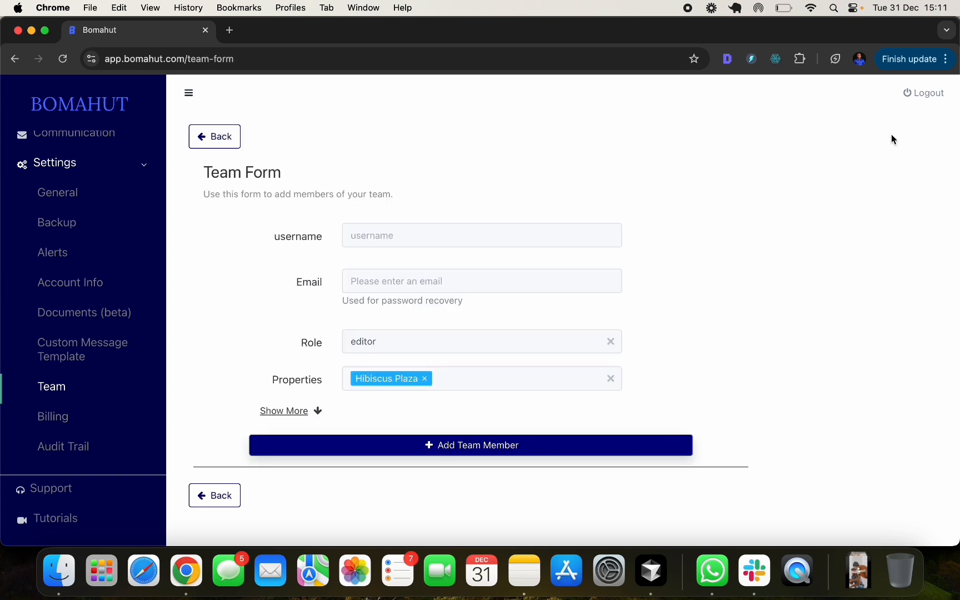
pyautogui.click(401, 241)
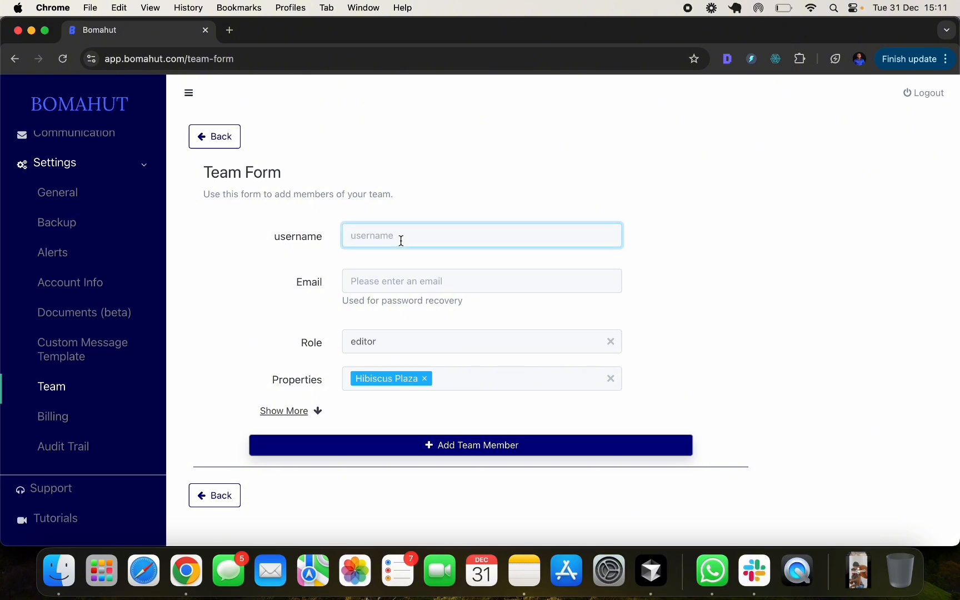
pyautogui.write('new')
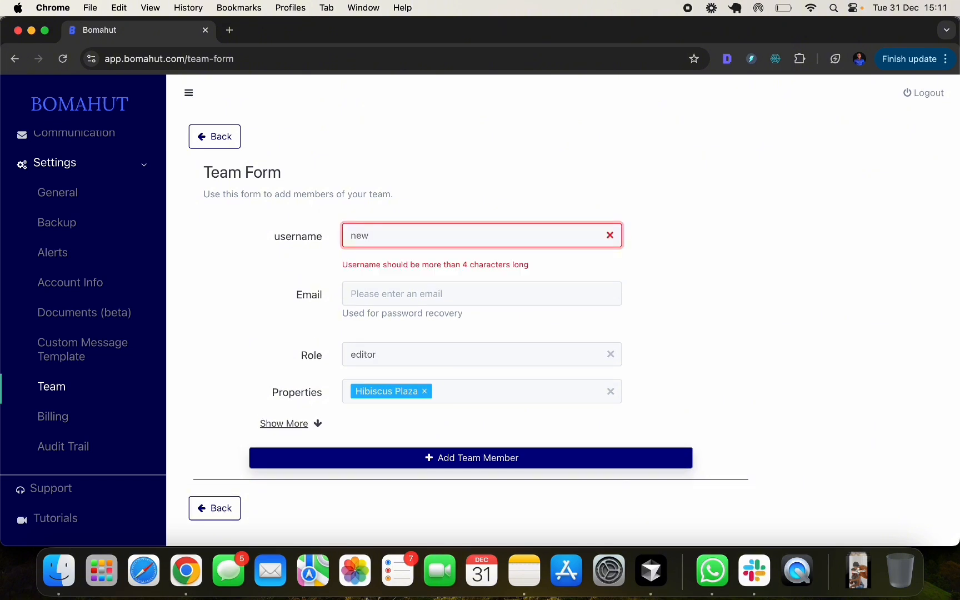
pyautogui.write('-demo-u')
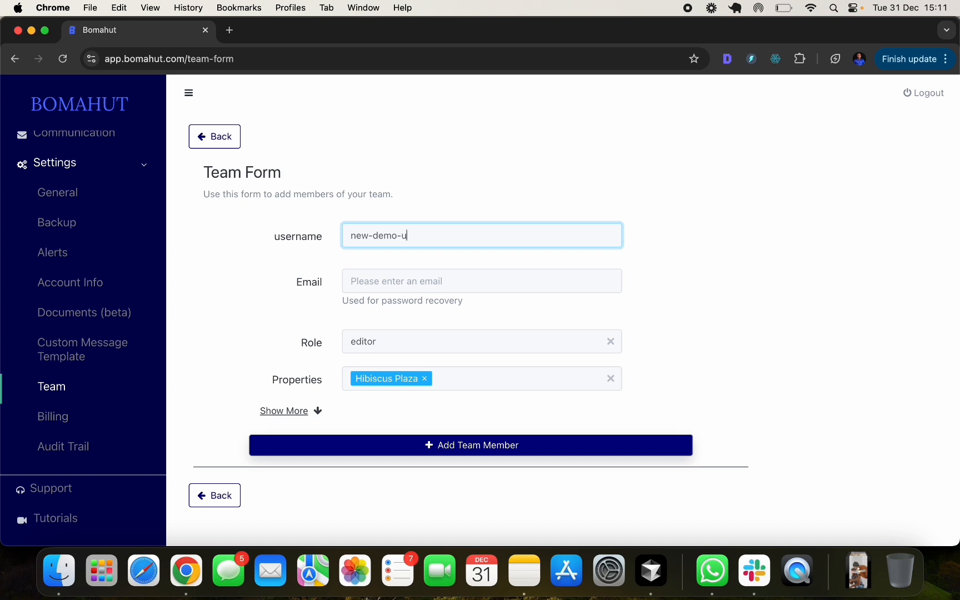
pyautogui.write('ser-2')
pyautogui.click(413, 284)
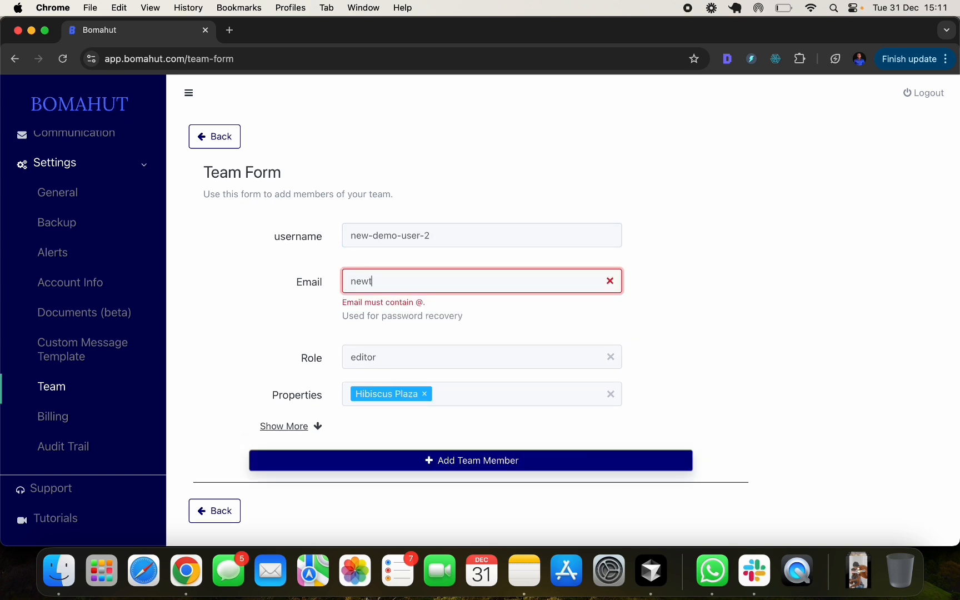
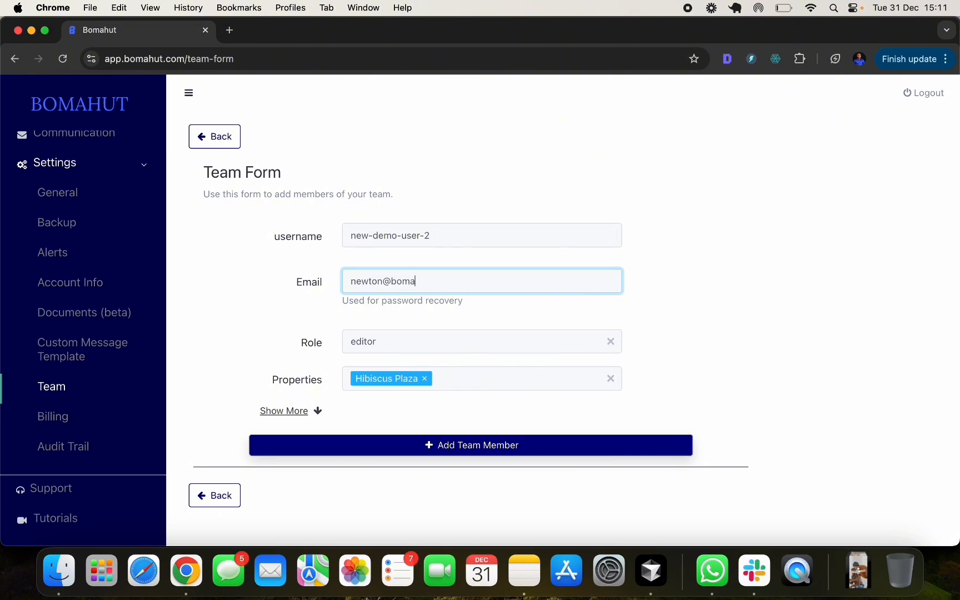
# - Set the member's role to editor and reveal the optional phone details
pyautogui.click(405, 338)
pyautogui.press('Return')
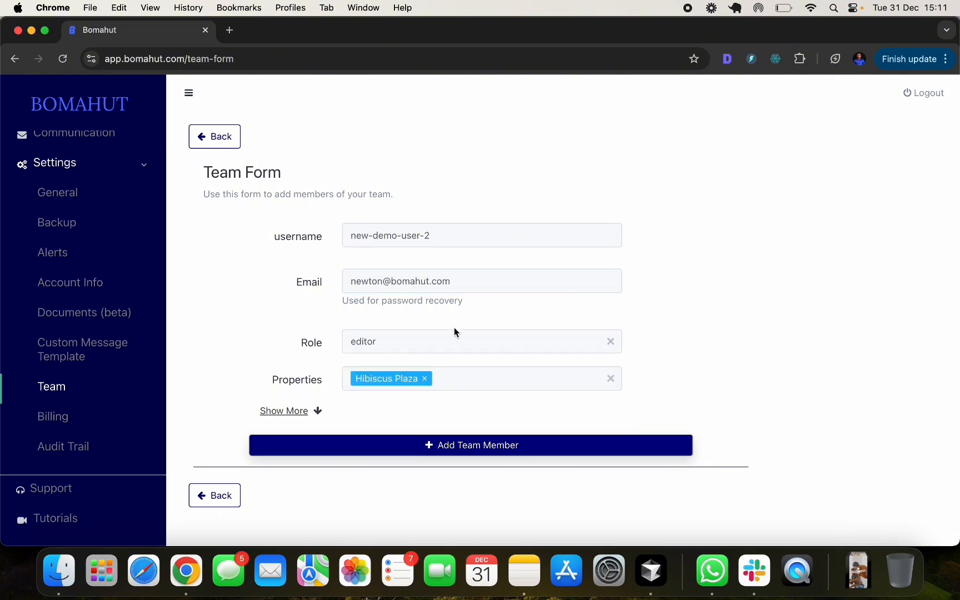
pyautogui.click(436, 337)
pyautogui.click(611, 342)
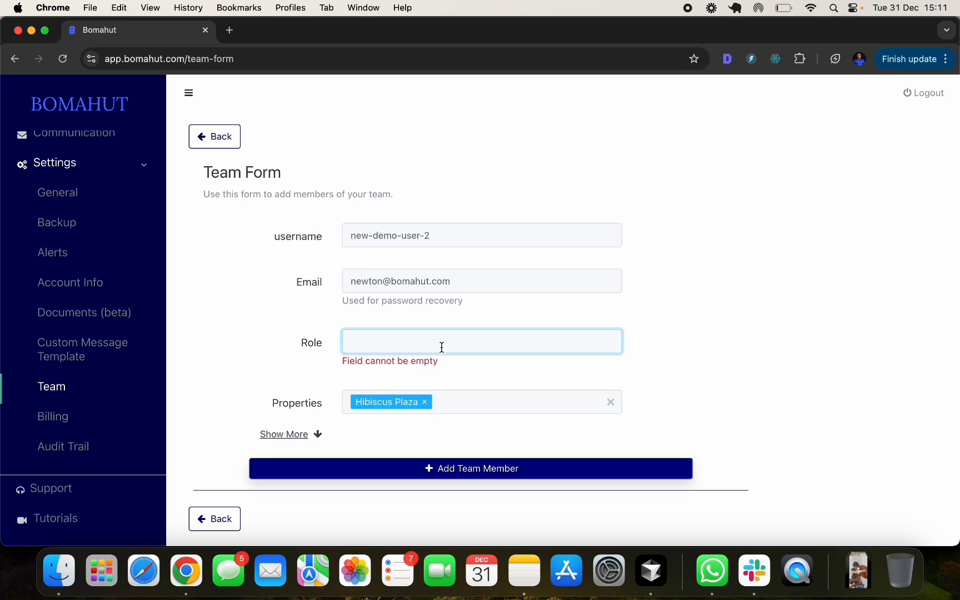
pyautogui.click(422, 341)
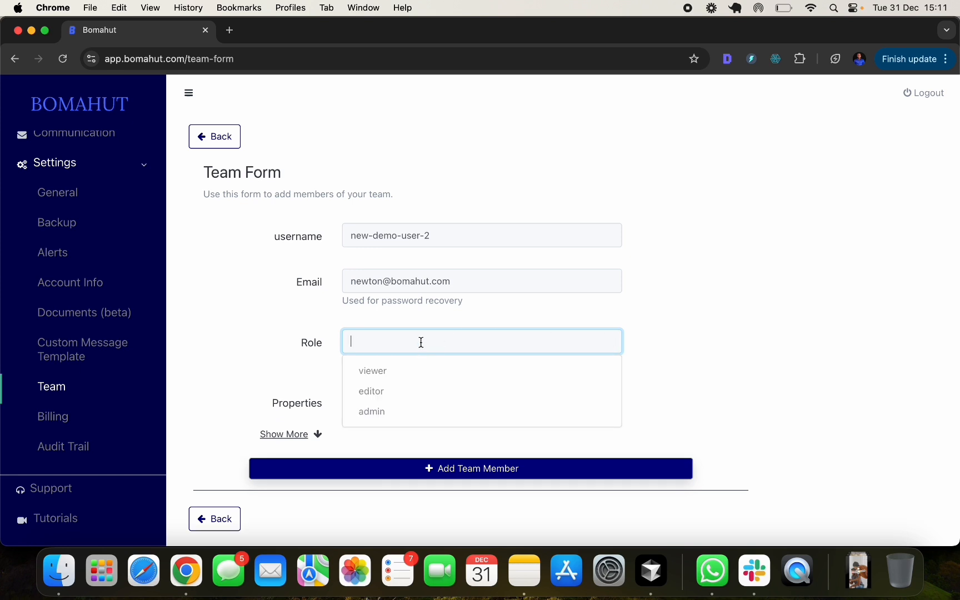
pyautogui.click(420, 392)
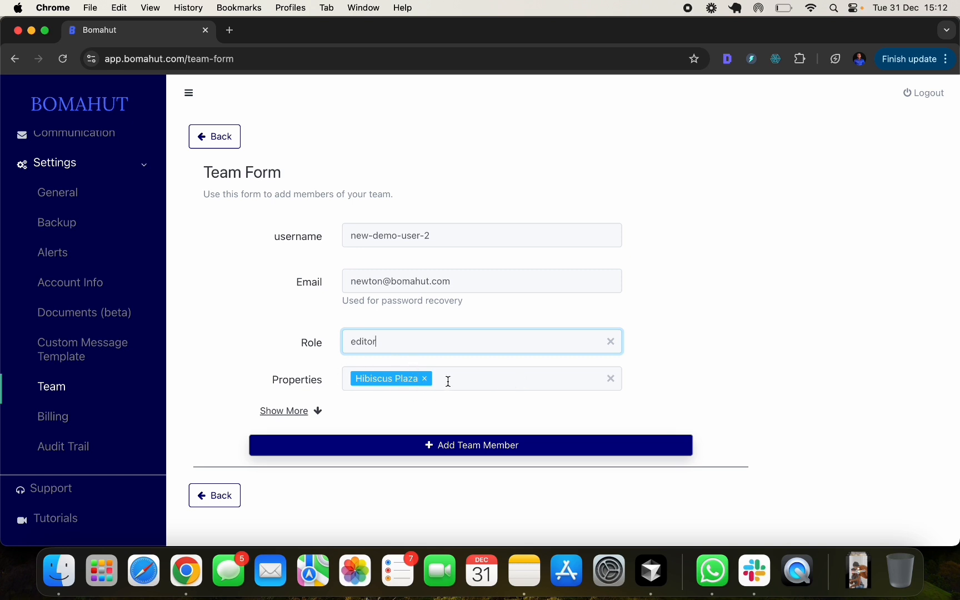
pyautogui.click(282, 411)
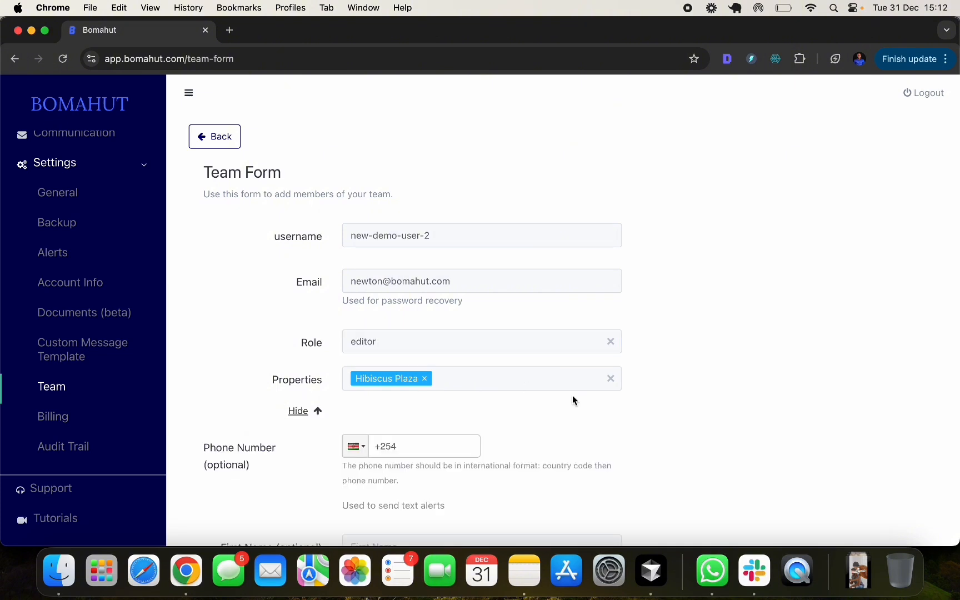
# - Toggle payment permission to View and back, keeping All for payments and every other row
pyautogui.scroll(-5, 573, 395)
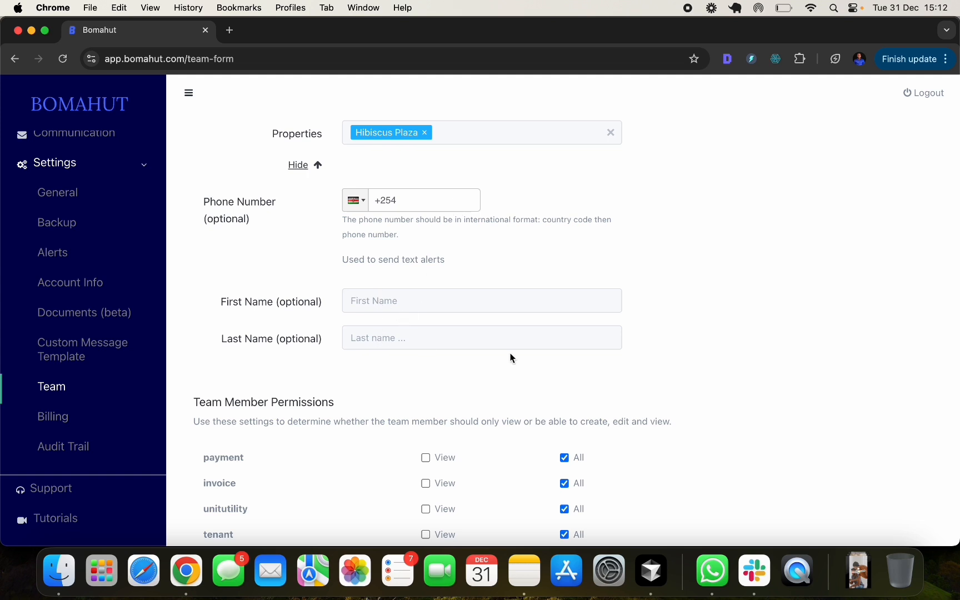
pyautogui.scroll(-4, 510, 352)
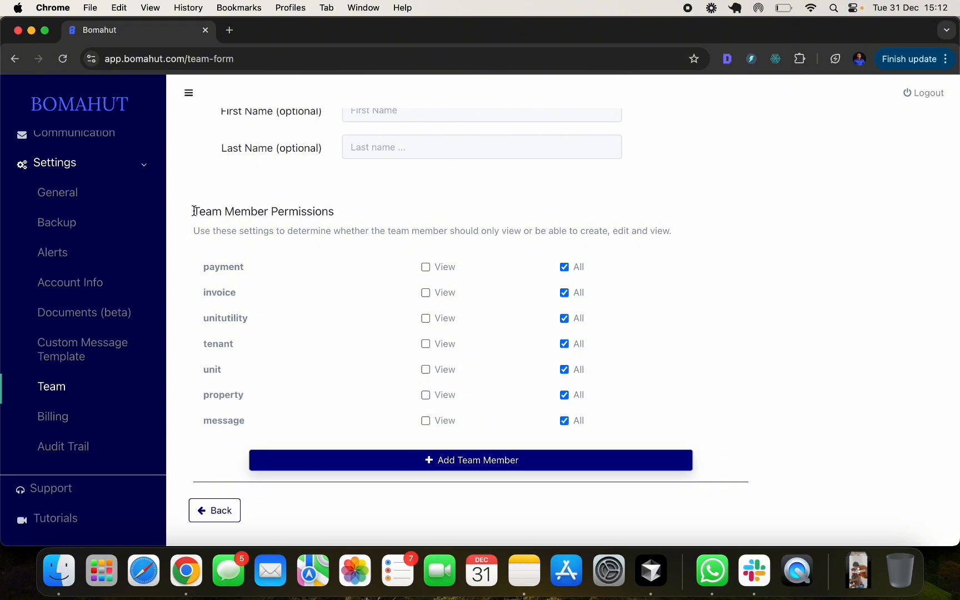
pyautogui.moveTo(194, 211); pyautogui.dragTo(315, 212)
pyautogui.click(334, 210)
pyautogui.click(427, 268)
pyautogui.click(427, 268)
pyautogui.click(563, 267)
# - Save the new team member with Add Team Member
pyautogui.click(453, 461)
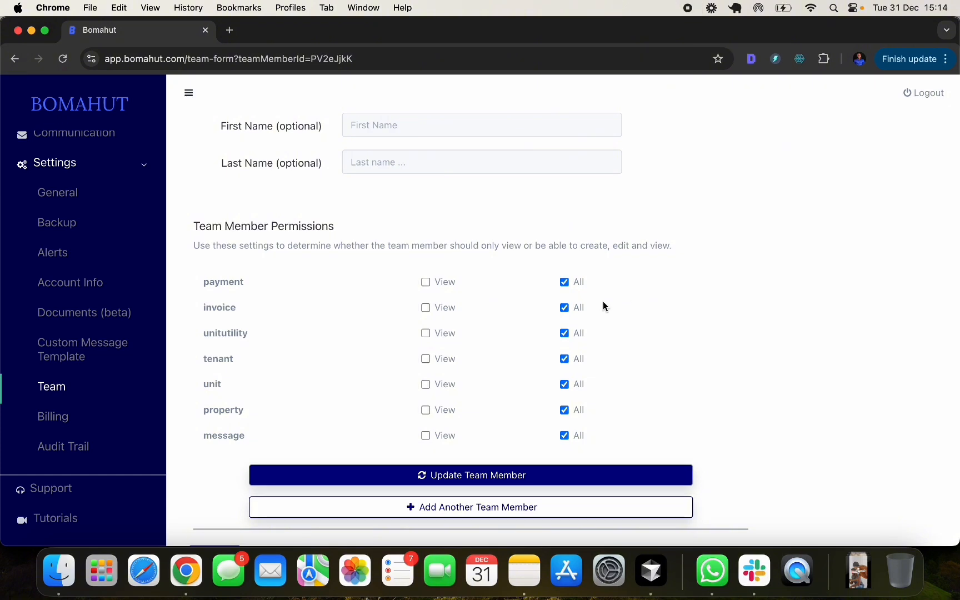
pyautogui.scroll(5, 600, 297)
pyautogui.scroll(-6, 600, 296)
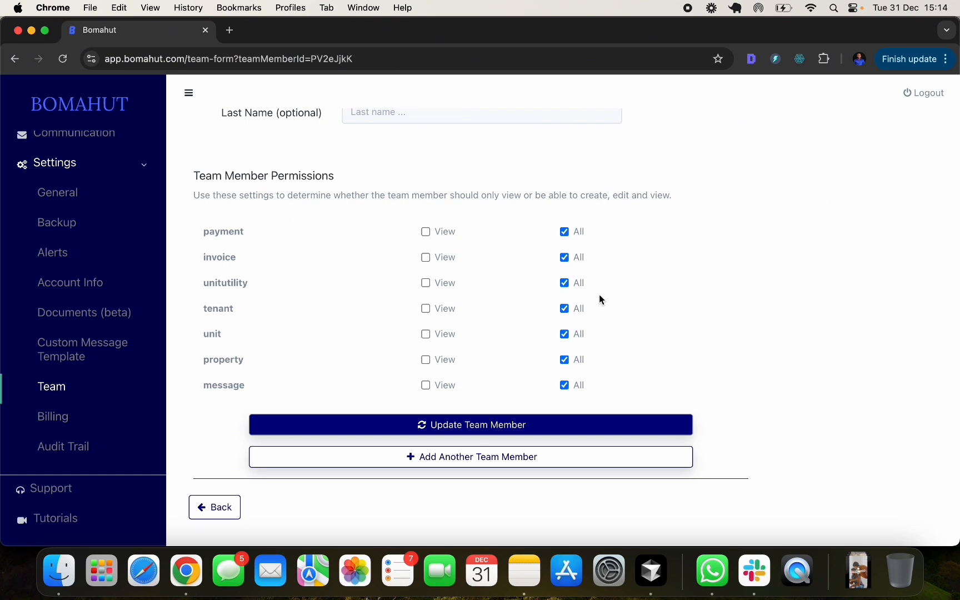
# - Open the Audit Trail and scroll the log to the 15:13:13 team member creation entry
pyautogui.click(73, 451)
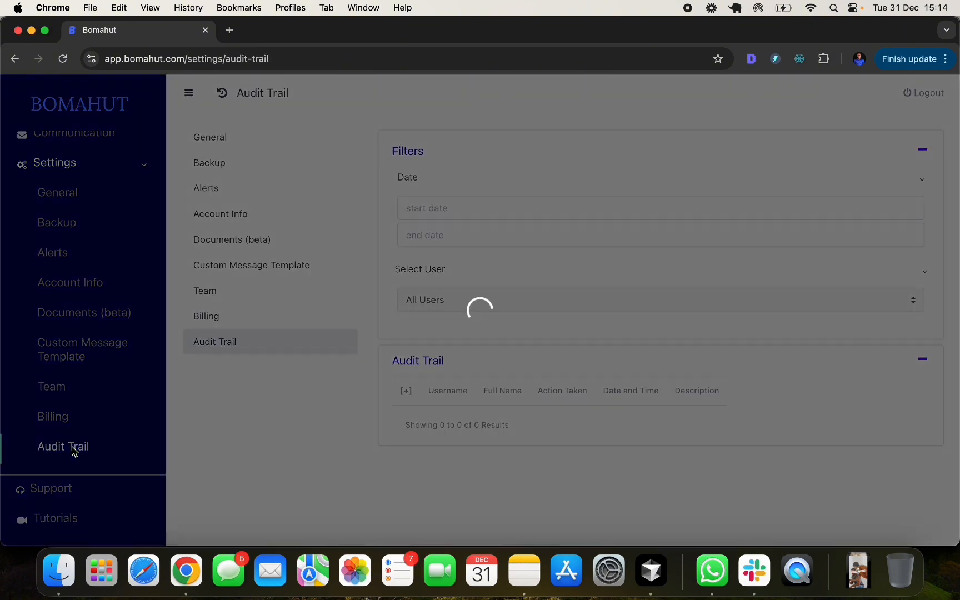
pyautogui.scroll(-5, 647, 373)
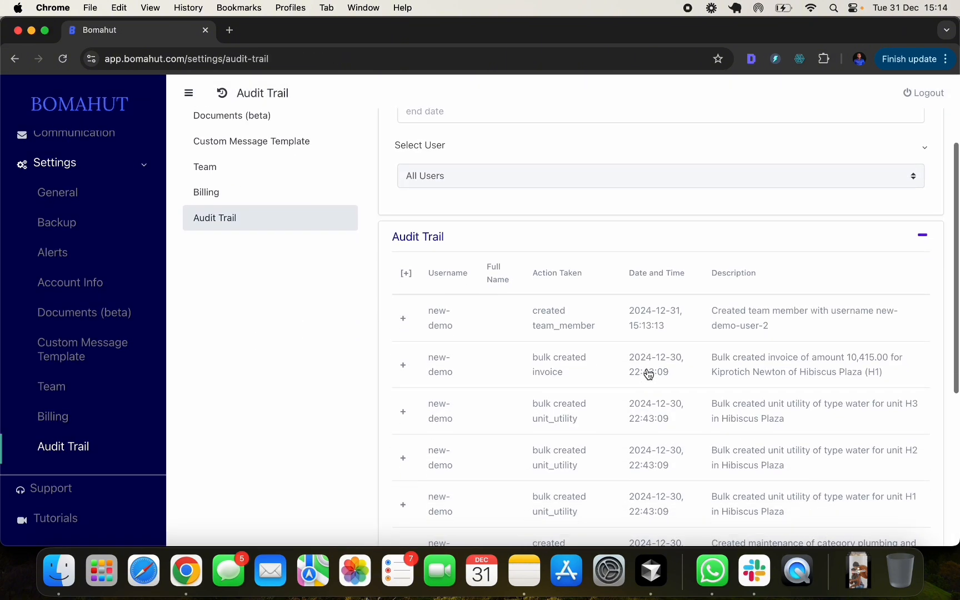
pyautogui.scroll(-3, 648, 399)
pyautogui.scroll(6, 648, 398)
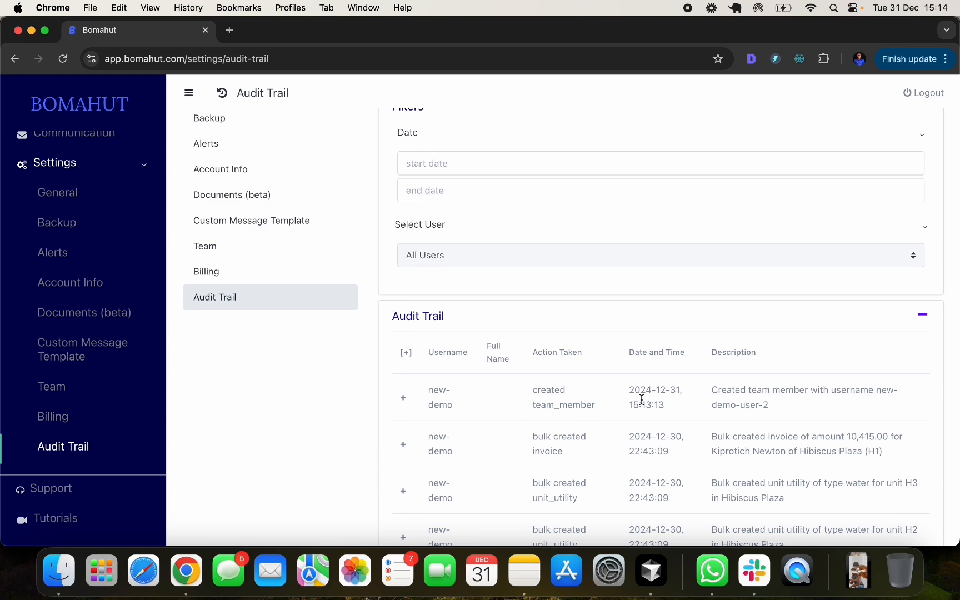
pyautogui.scroll(-6, 639, 396)
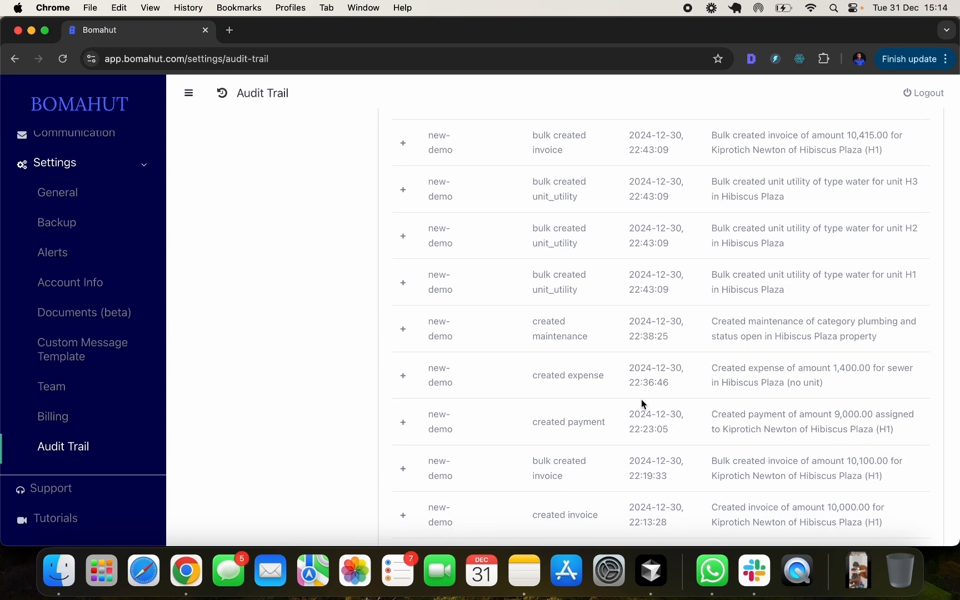
pyautogui.scroll(3, 642, 399)
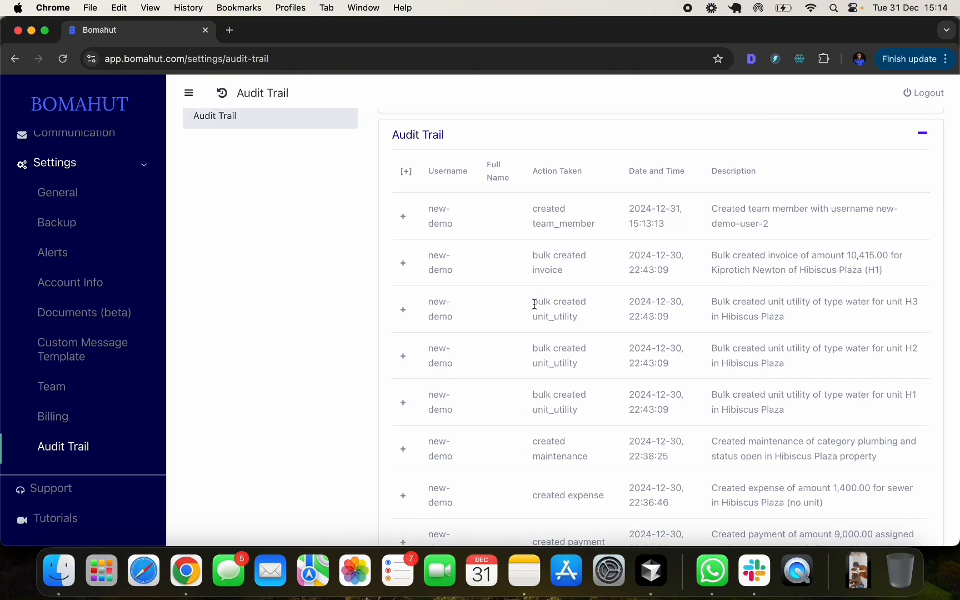
pyautogui.scroll(-5, 554, 375)
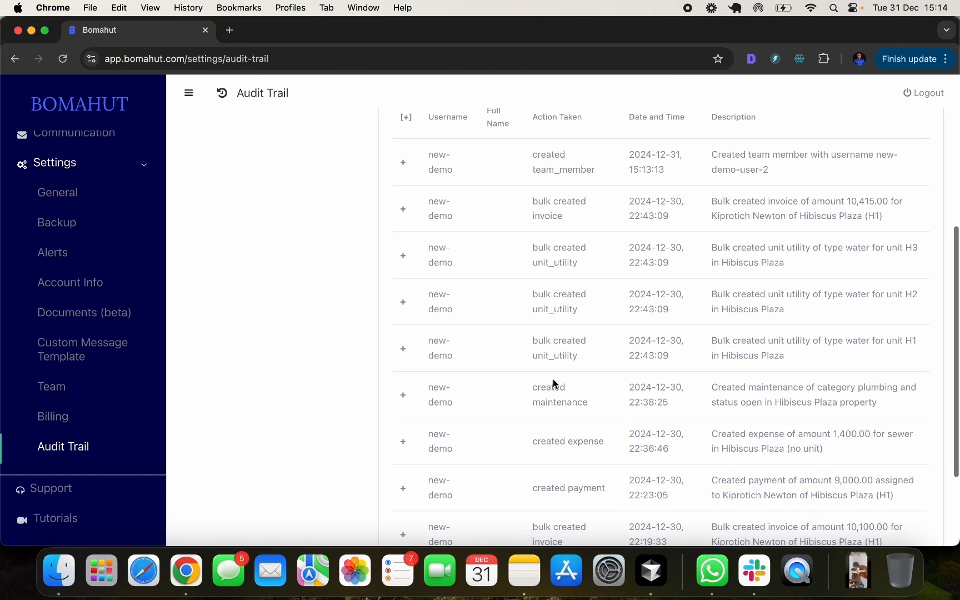
pyautogui.scroll(10, 555, 368)
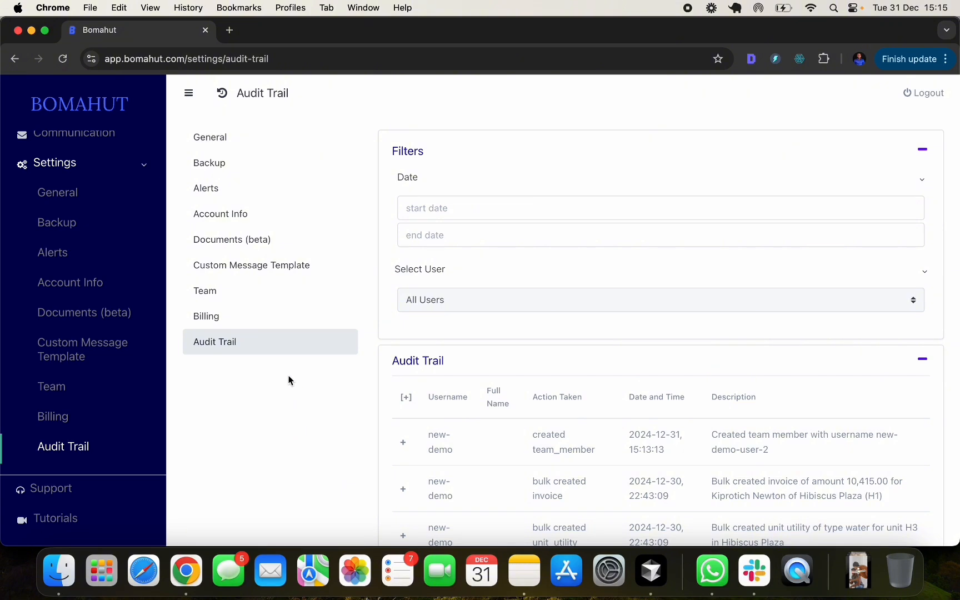
# - Open Billing, review the basic 3-unit plan and SMS sections, and open Pay Balance options
pyautogui.click(256, 322)
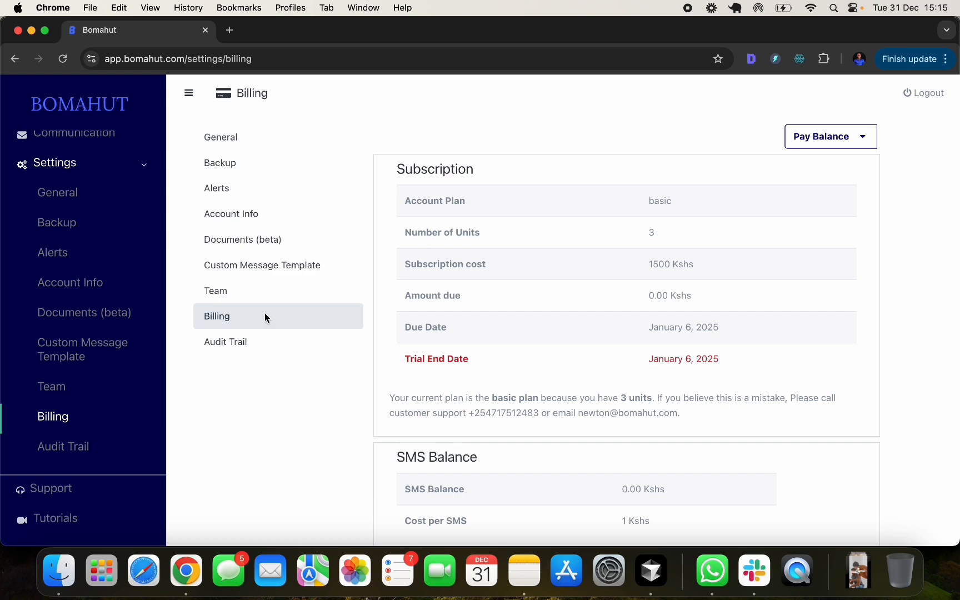
pyautogui.scroll(-3, 917, 229)
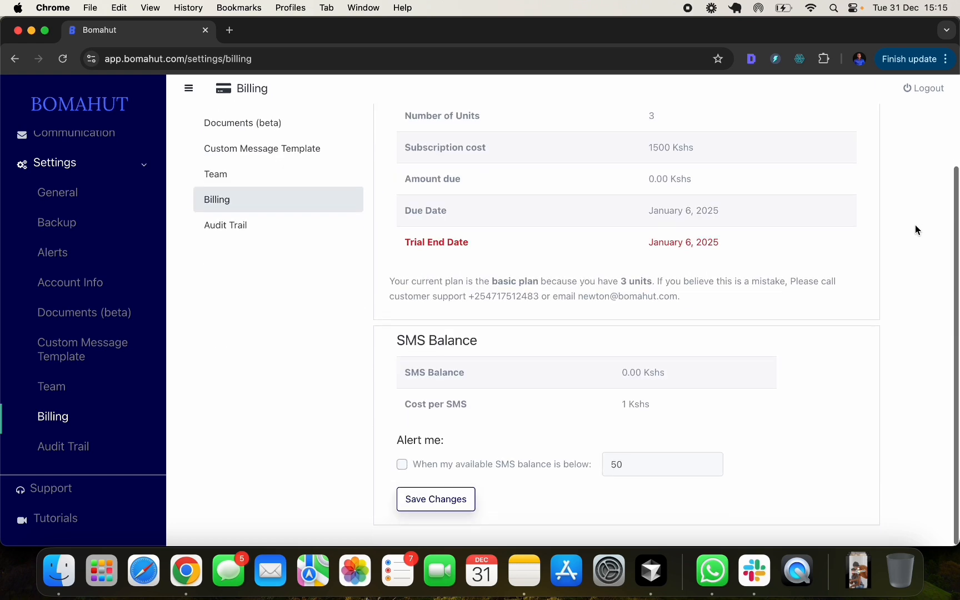
pyautogui.scroll(2, 916, 229)
pyautogui.scroll(-4, 917, 229)
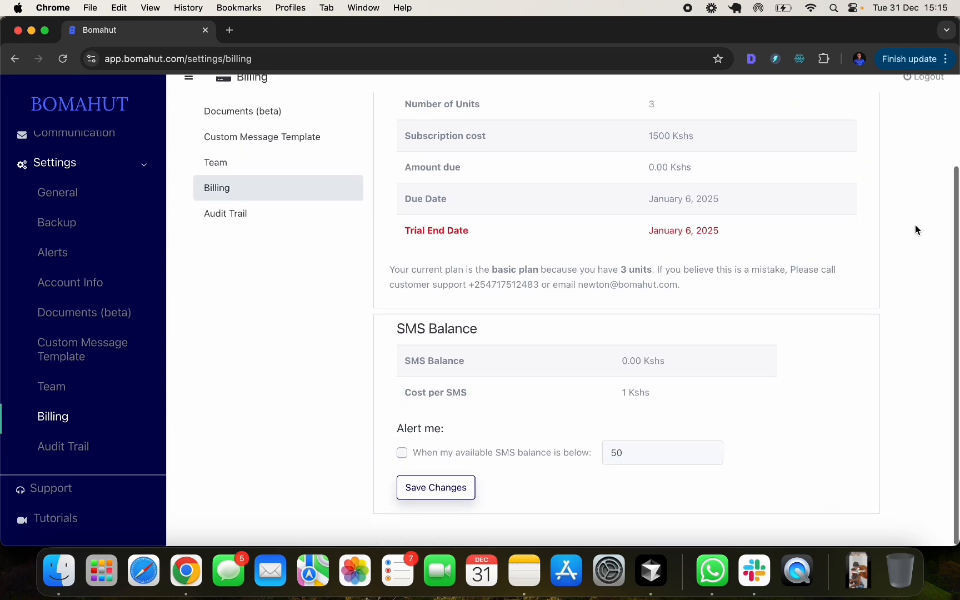
pyautogui.scroll(4, 917, 229)
pyautogui.scroll(-3, 701, 246)
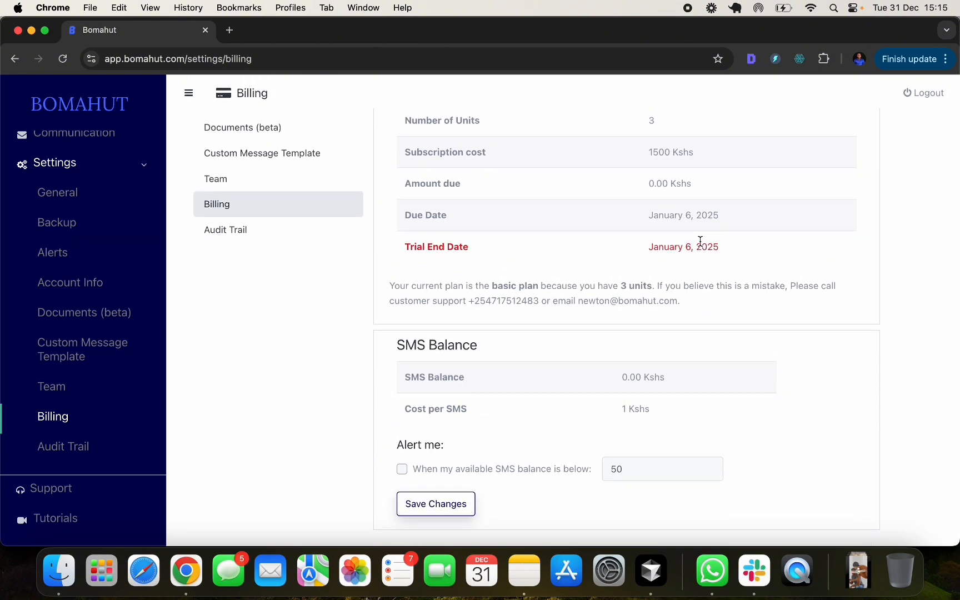
pyautogui.scroll(2, 768, 225)
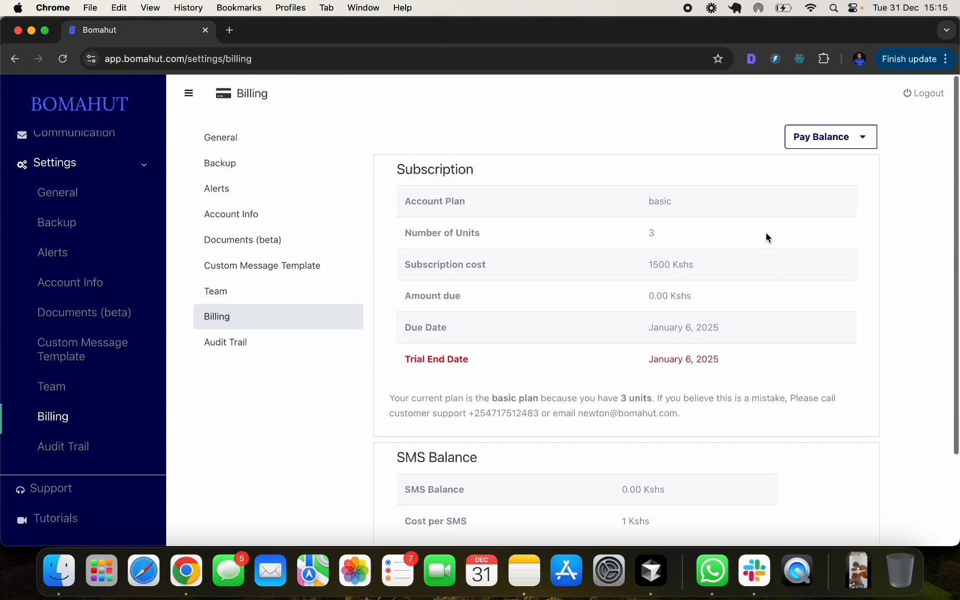
pyautogui.scroll(-2, 767, 289)
pyautogui.scroll(2, 743, 361)
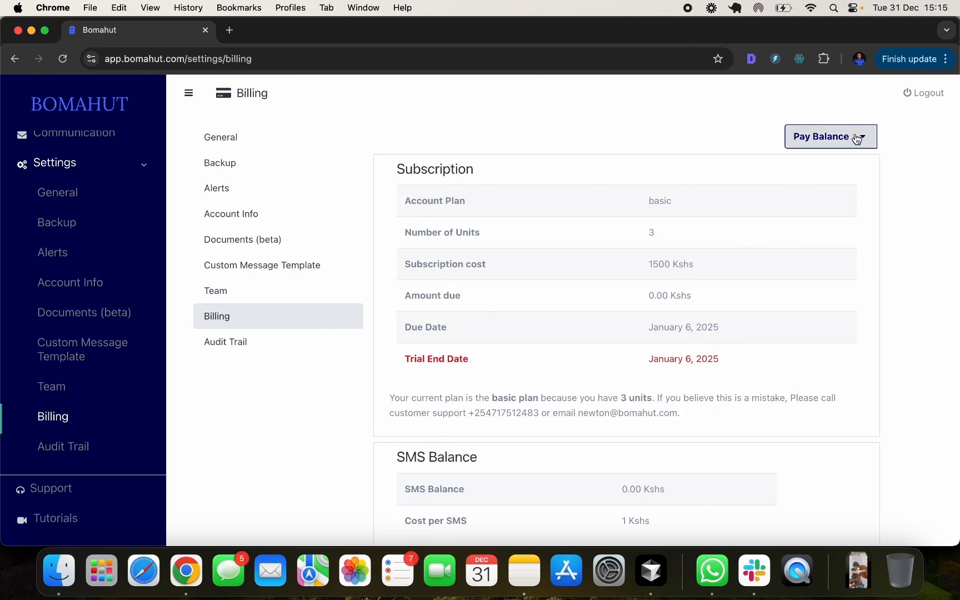
pyautogui.scroll(-4, 781, 367)
pyautogui.scroll(4, 799, 270)
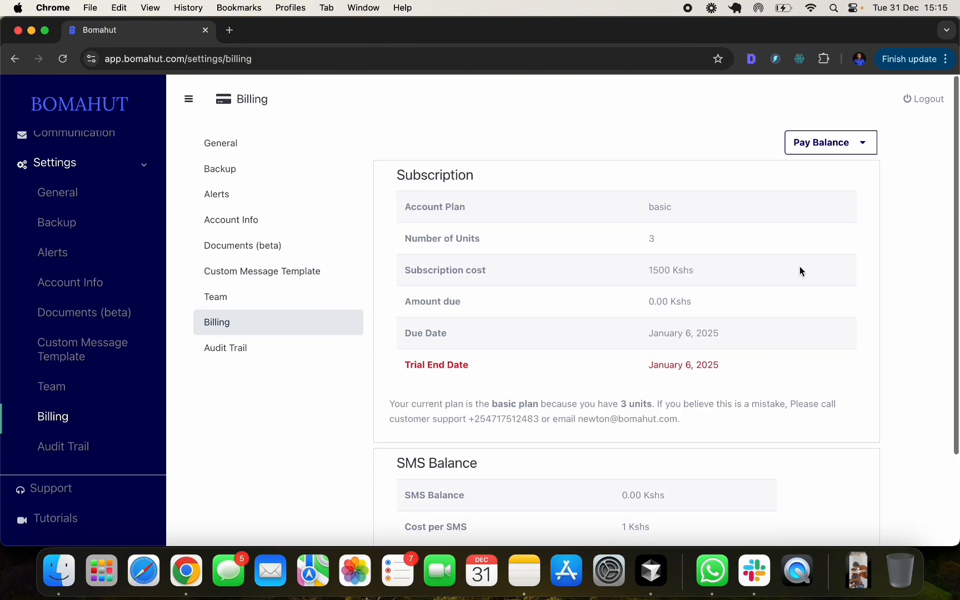
pyautogui.click(821, 145)
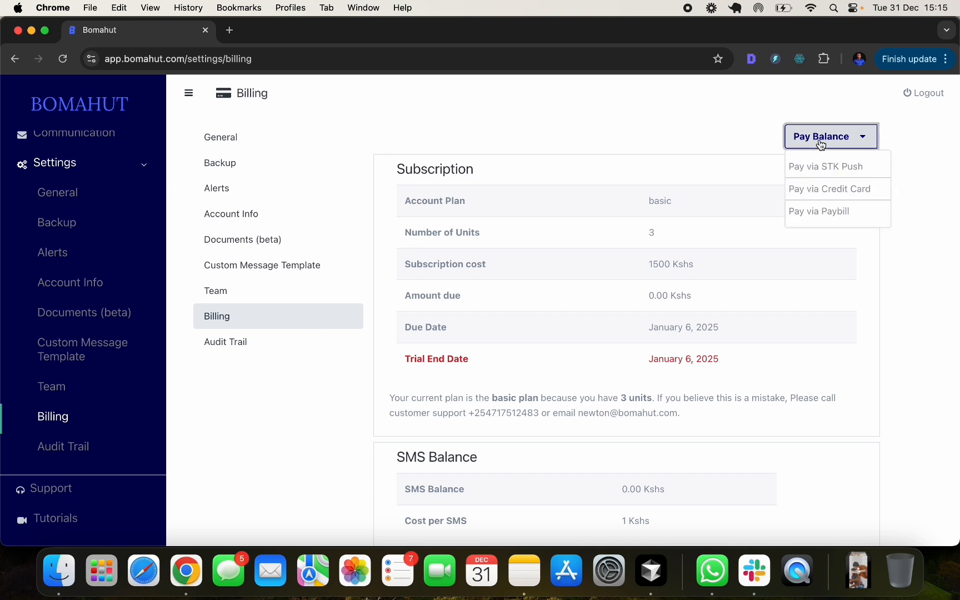
# - Choose Pay via Paybill and select the paybill, subscription and SMS account numbers
pyautogui.click(835, 212)
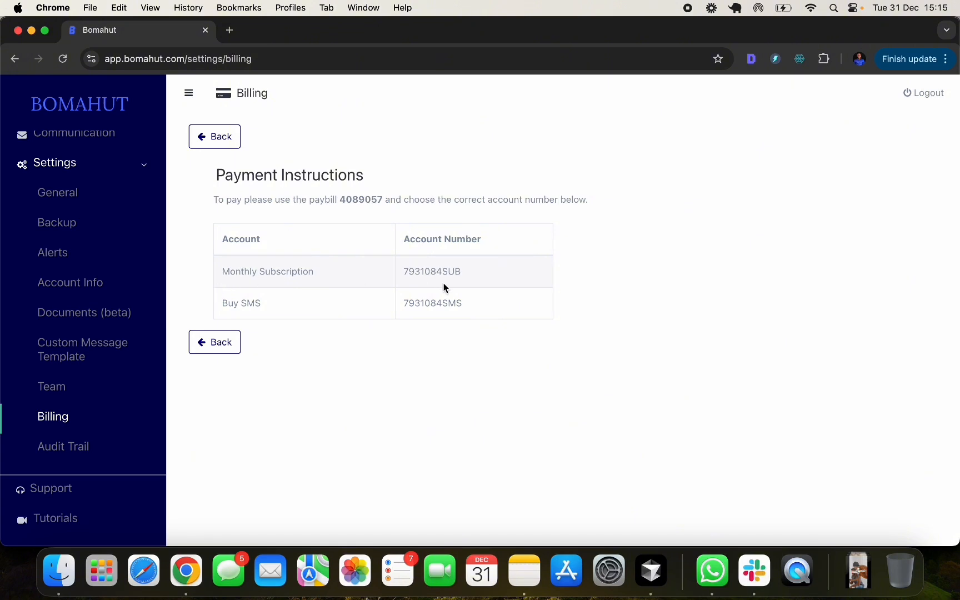
pyautogui.doubleClick(357, 195)
pyautogui.doubleClick(444, 271)
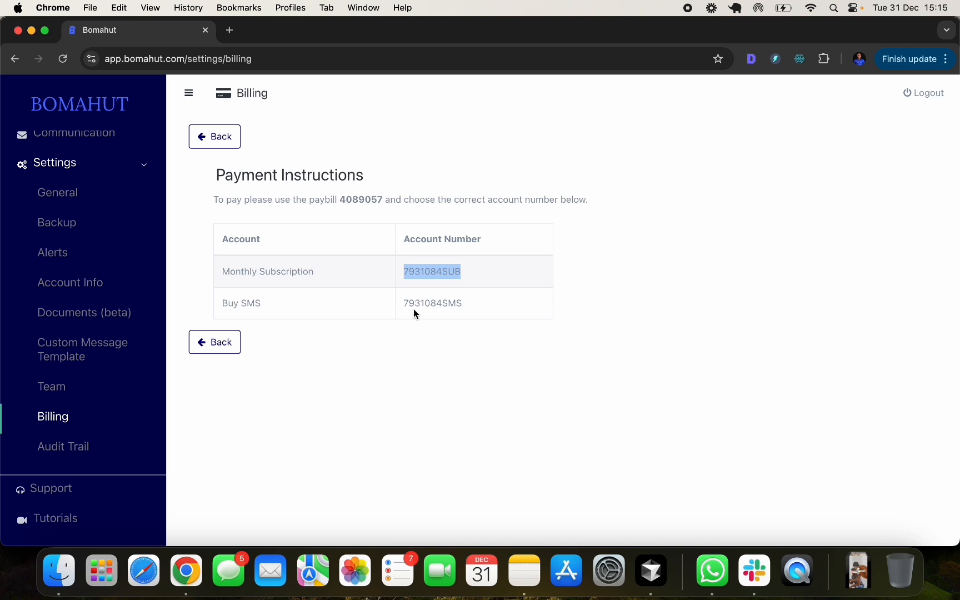
pyautogui.doubleClick(435, 302)
pyautogui.click(317, 339)
pyautogui.moveTo(403, 272); pyautogui.dragTo(483, 305)
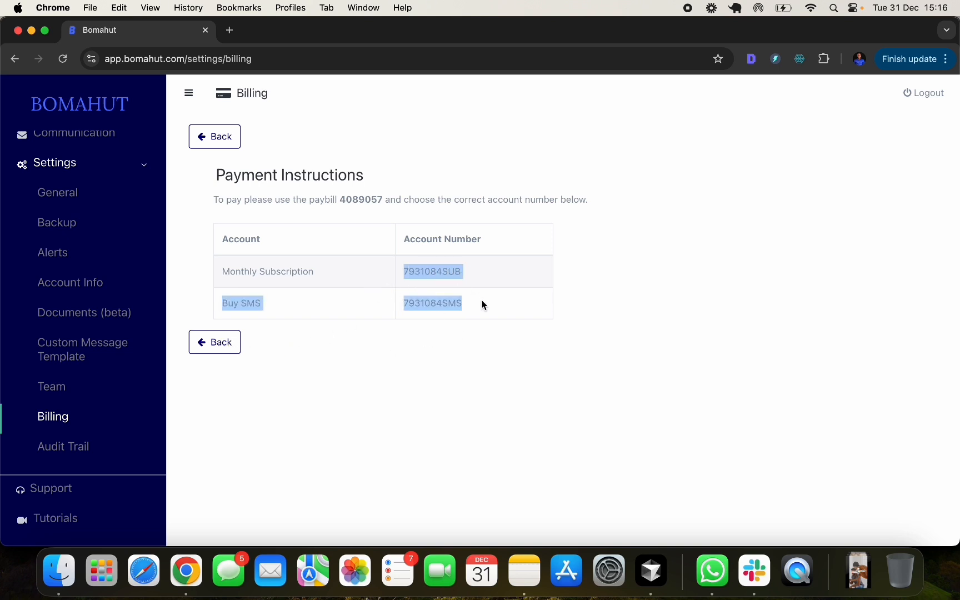
pyautogui.click(641, 308)
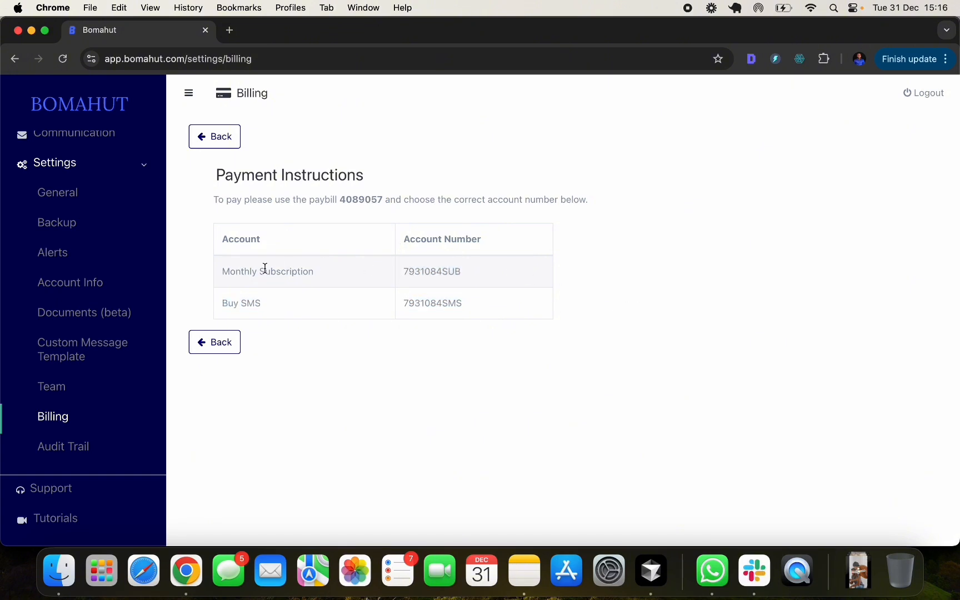
pyautogui.doubleClick(420, 269)
pyautogui.doubleClick(428, 302)
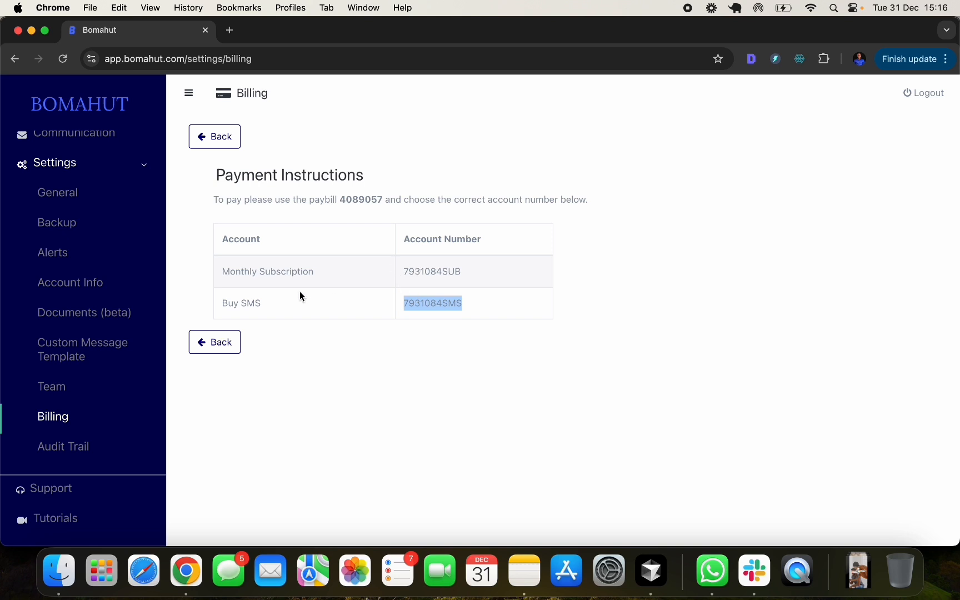
pyautogui.click(272, 351)
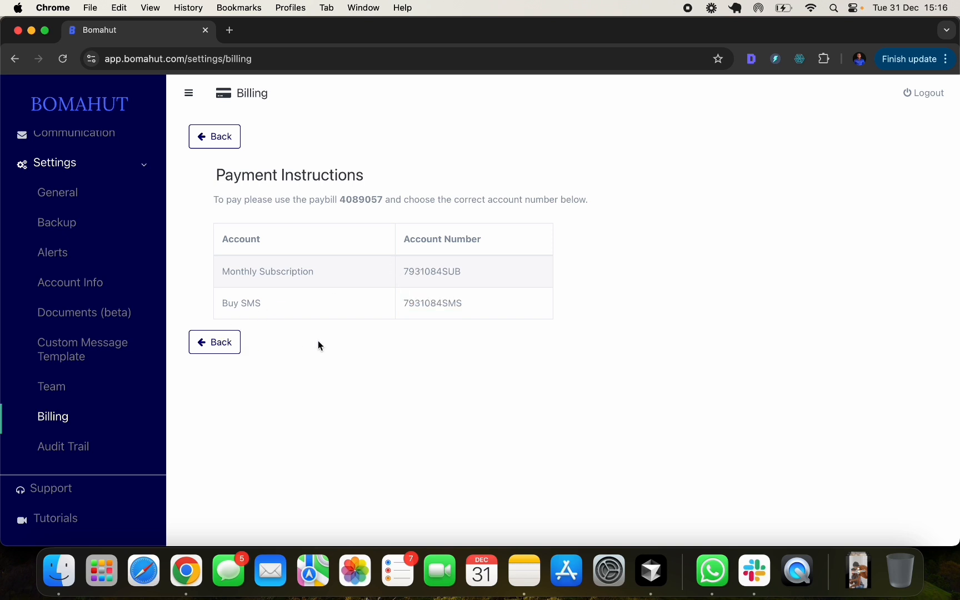
# - Return to billing and choose Pay via Credit Card from the Pay Balance options
pyautogui.click(223, 352)
pyautogui.click(822, 136)
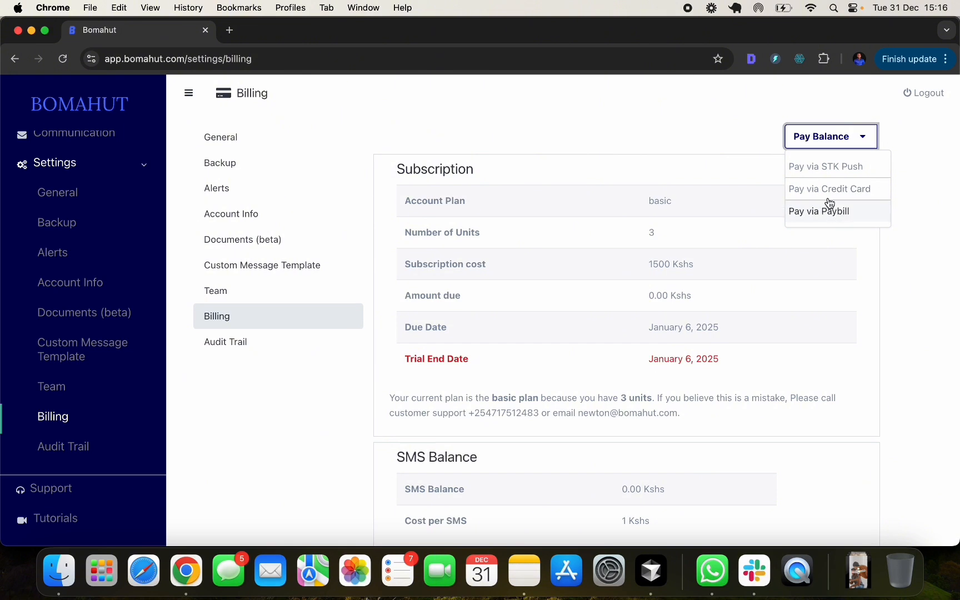
pyautogui.click(845, 189)
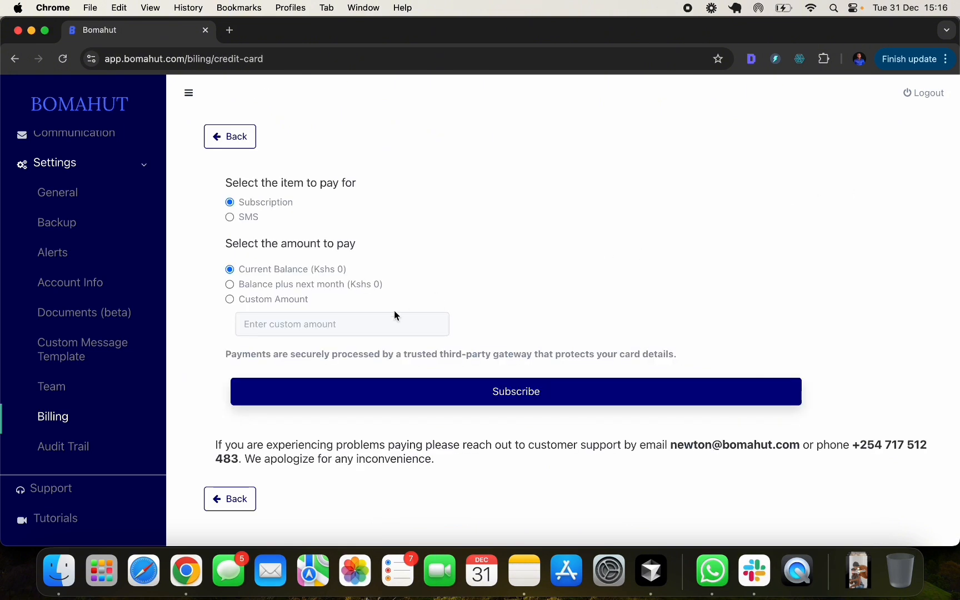